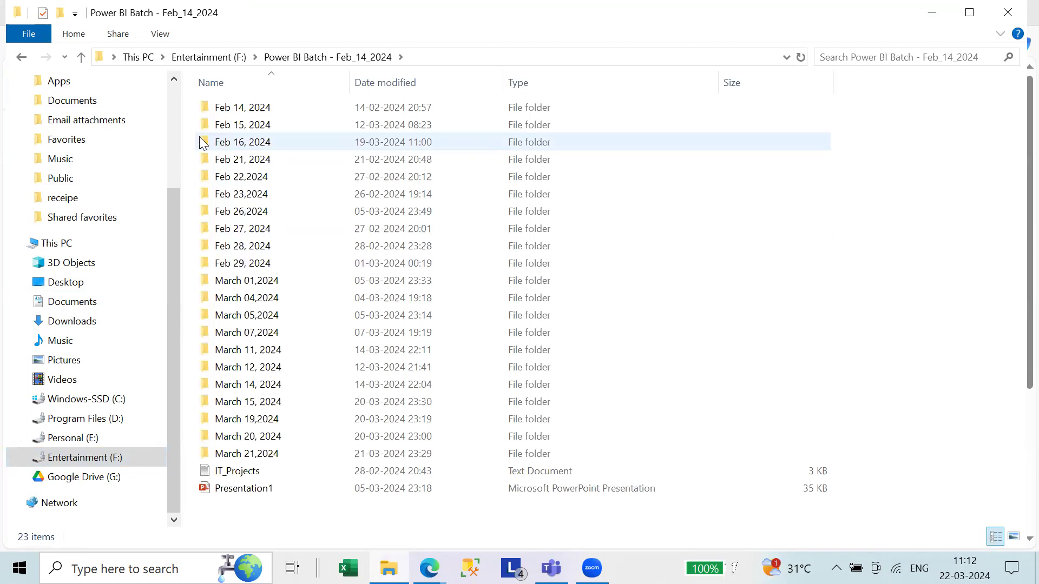
- Open the sales_data_Time_Intelligence workbook from the Royal EnField folder on the Entertainment (F:) drive
left_click(206, 57)
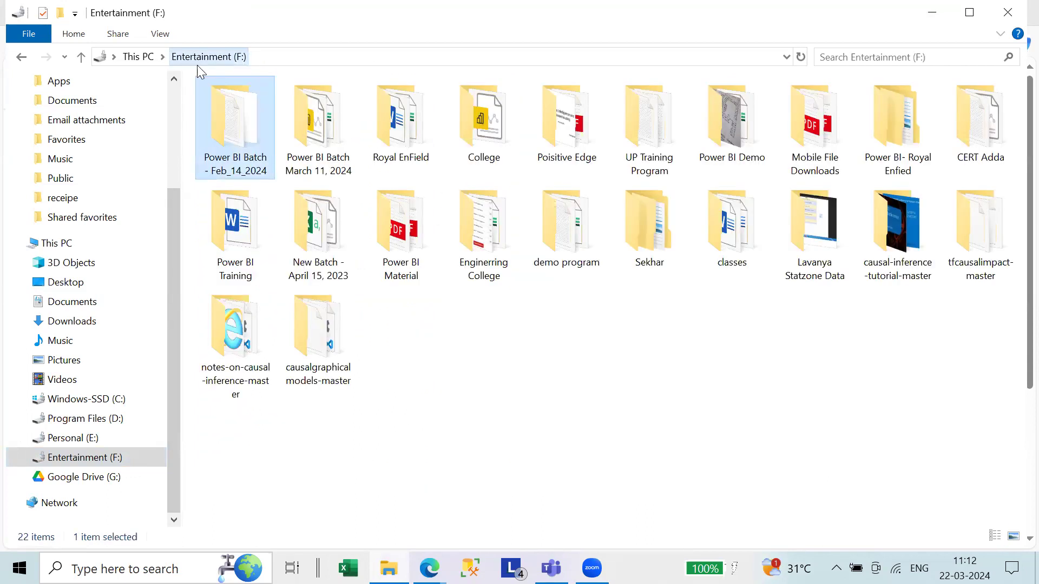
left_click(434, 381)
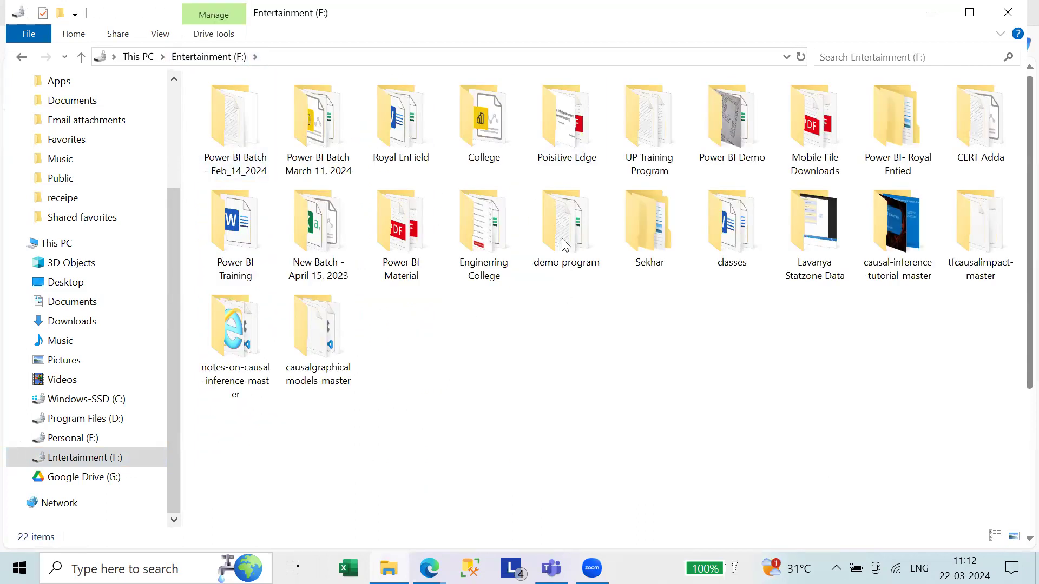
double_click(419, 133)
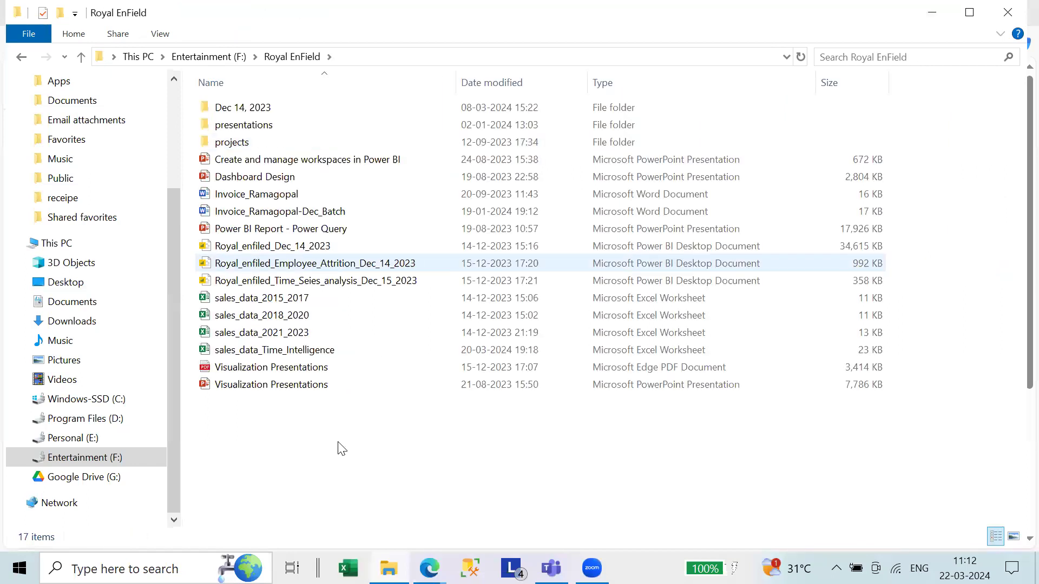
double_click(319, 351)
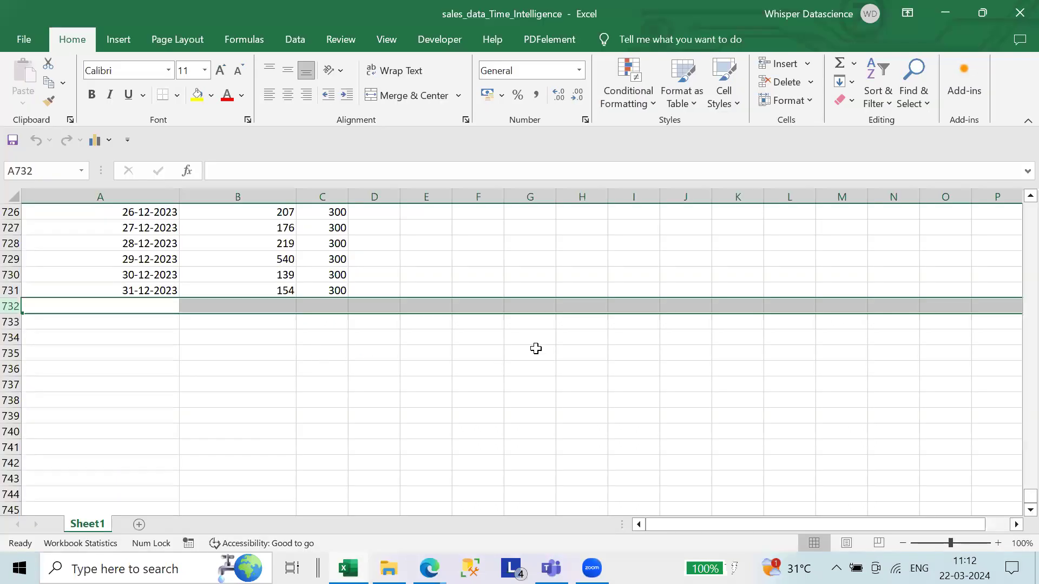
- Slightly narrow the sales_date column and widen the Target column of the sales table
left_click(373, 353)
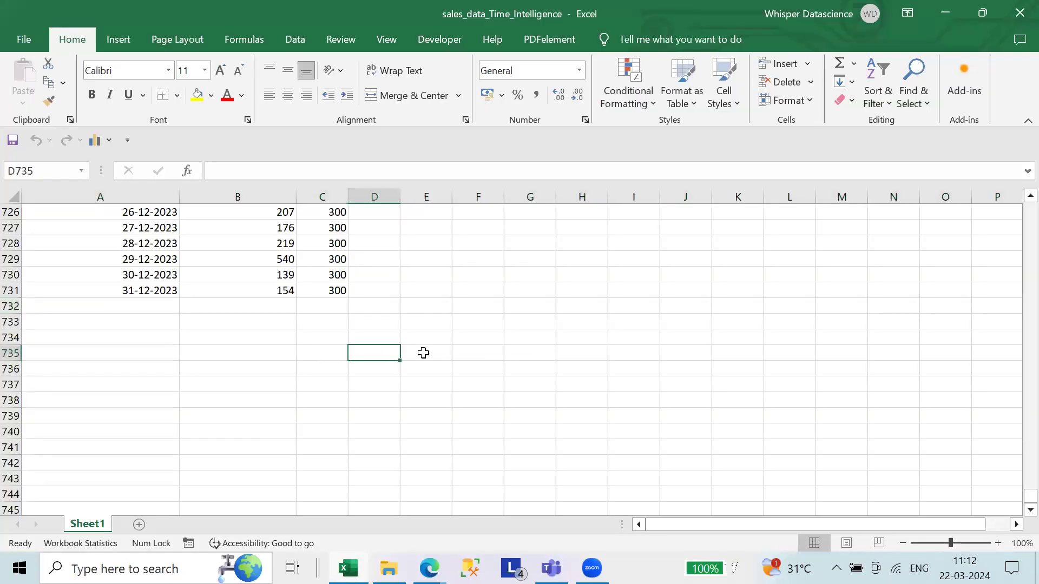
scroll(365, 368, "up", 20)
scroll(365, 368, "up", 20)
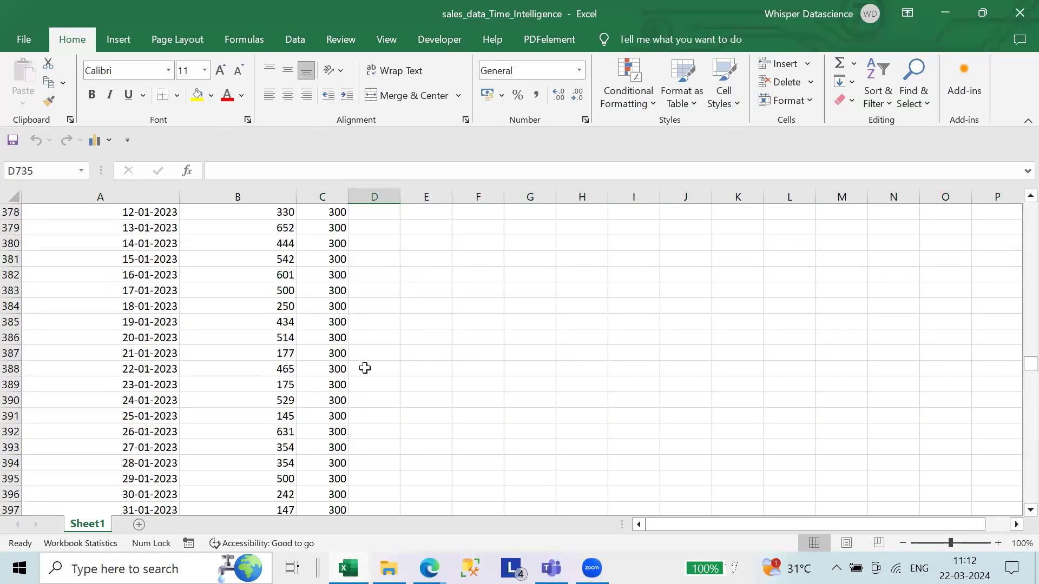
scroll(365, 368, "down", 20)
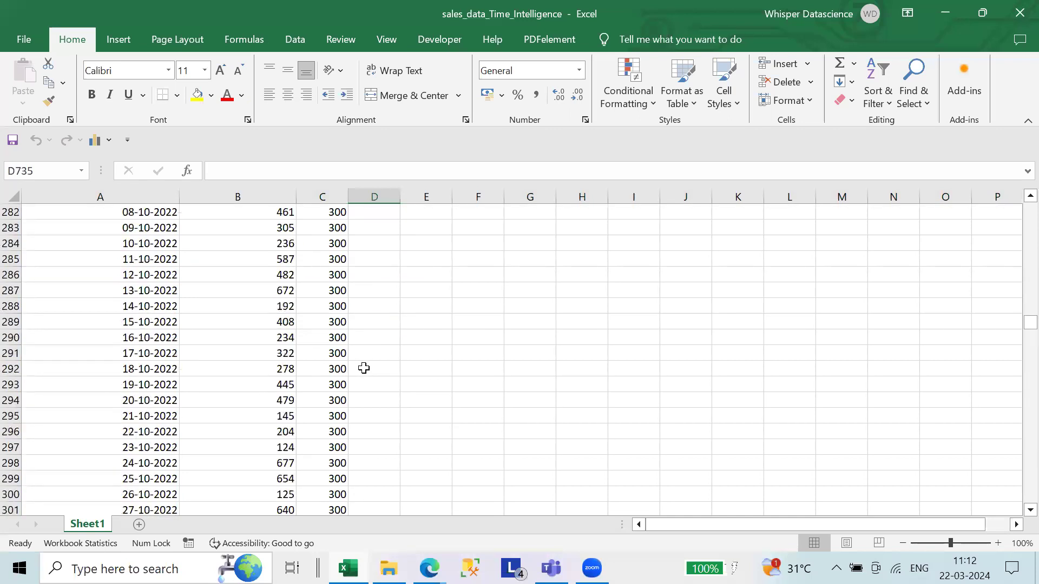
scroll(364, 367, "up", 20)
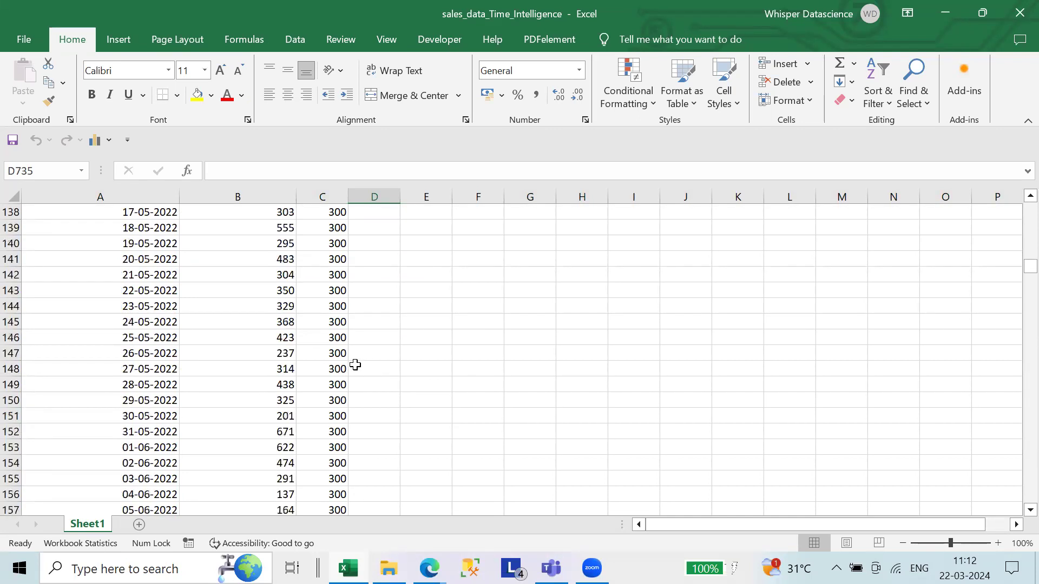
left_click(468, 353)
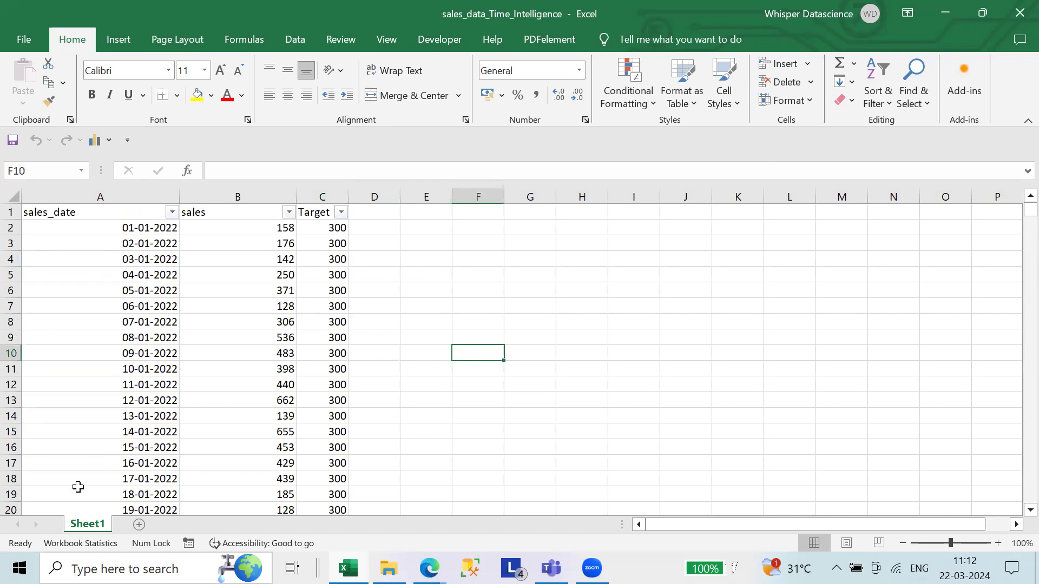
mouse_move(179, 198)
left_mouse_down()
mouse_move(121, 196)
mouse_move(173, 198)
left_mouse_up()
left_click(108, 239)
left_click(232, 226)
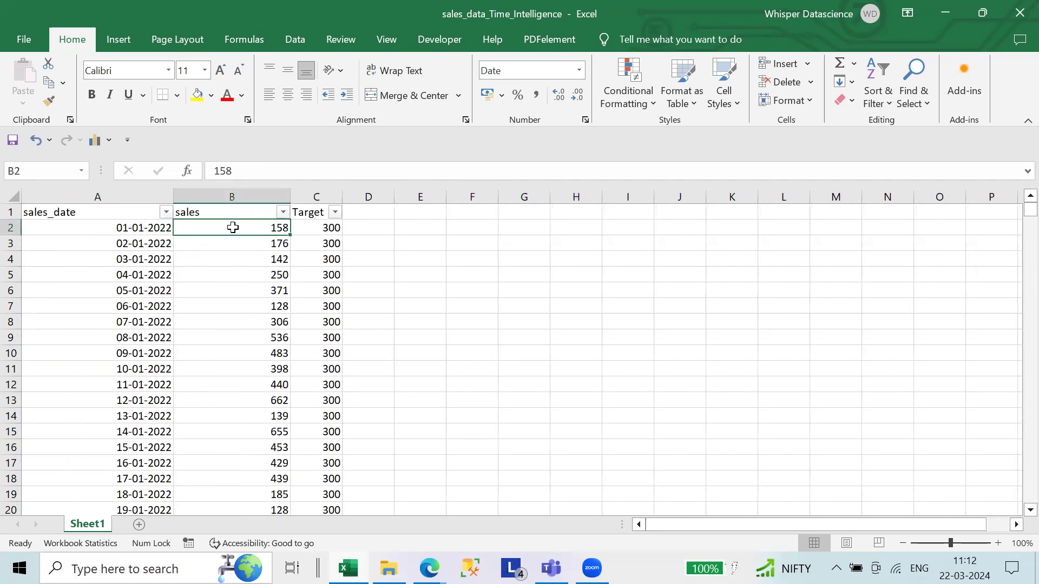
left_click_drag(342, 198, 406, 198)
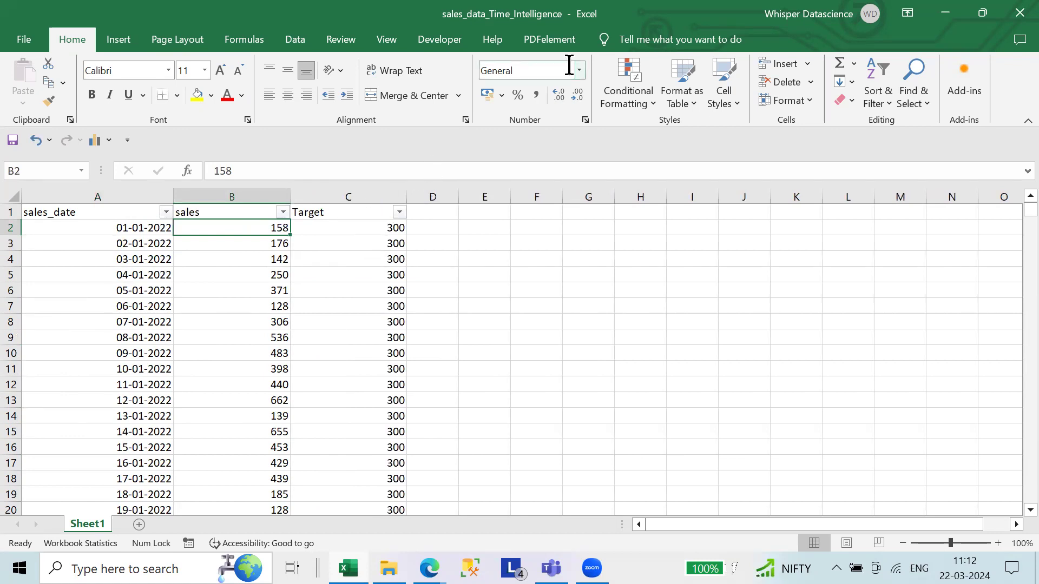
- Examine the first rows of the table, comparing daily sales with the target, including the 05-01-2022 row
key("alt+Tab")
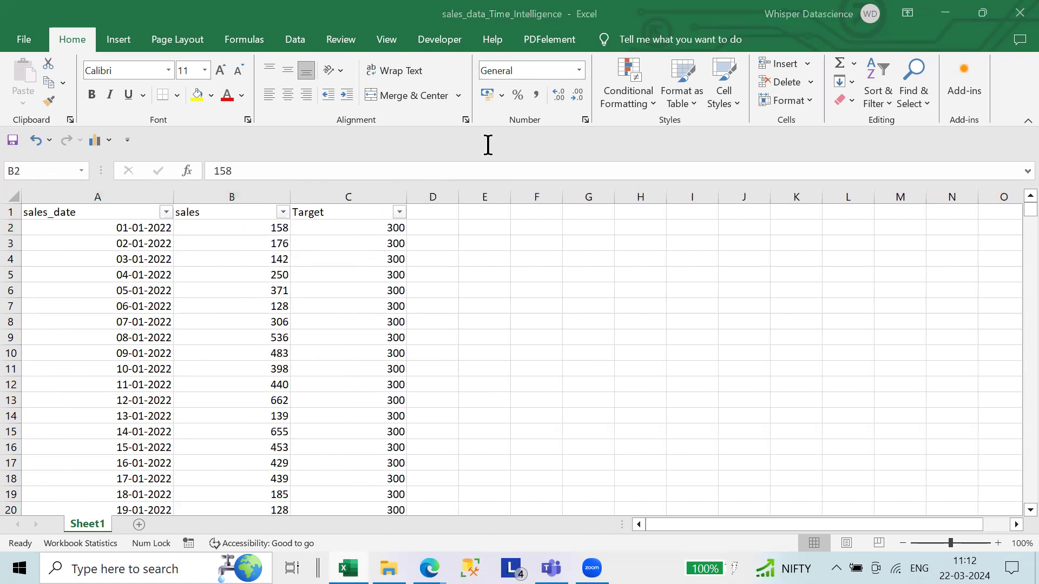
left_click_drag(99, 224, 376, 241)
left_click(572, 259)
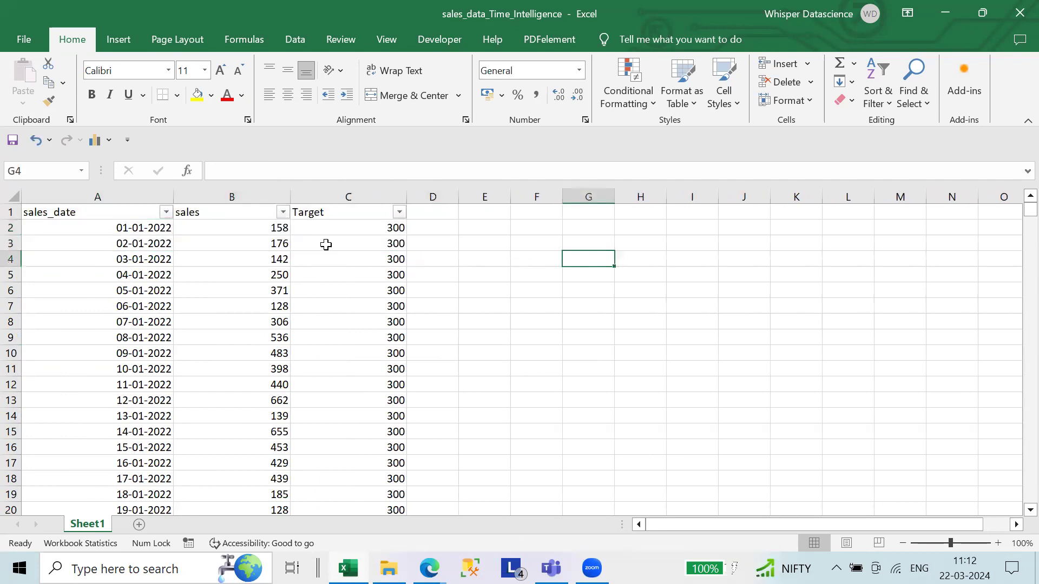
left_click(343, 228)
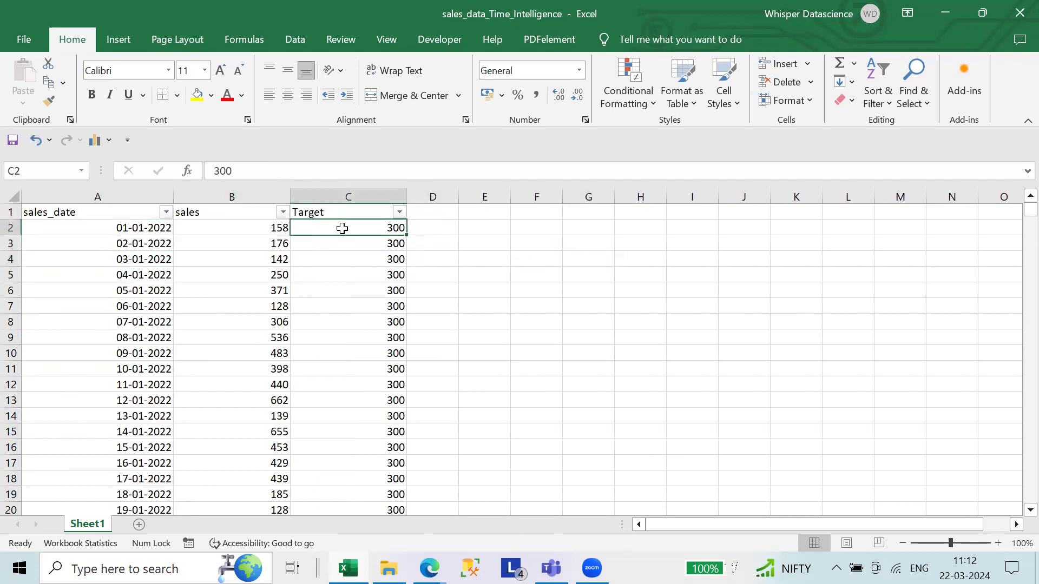
left_click(341, 194)
left_click(245, 230)
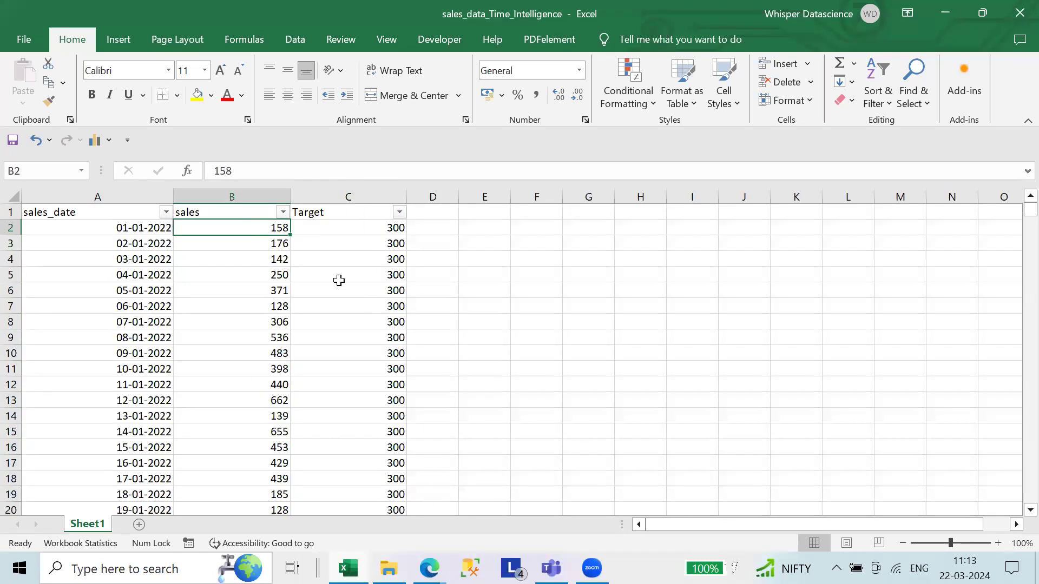
left_click(362, 293)
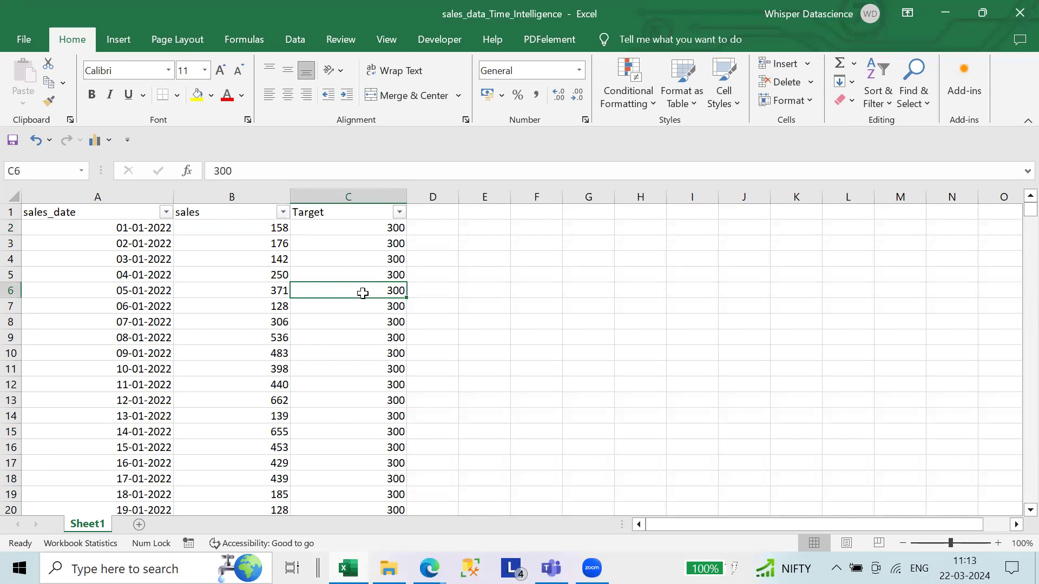
left_click_drag(327, 292, 252, 291)
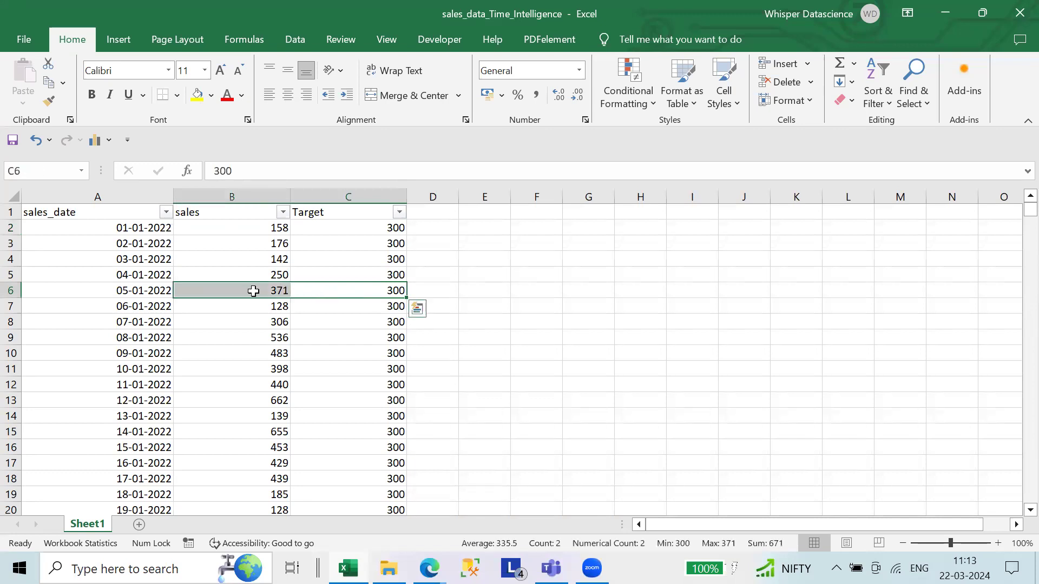
left_click(253, 291)
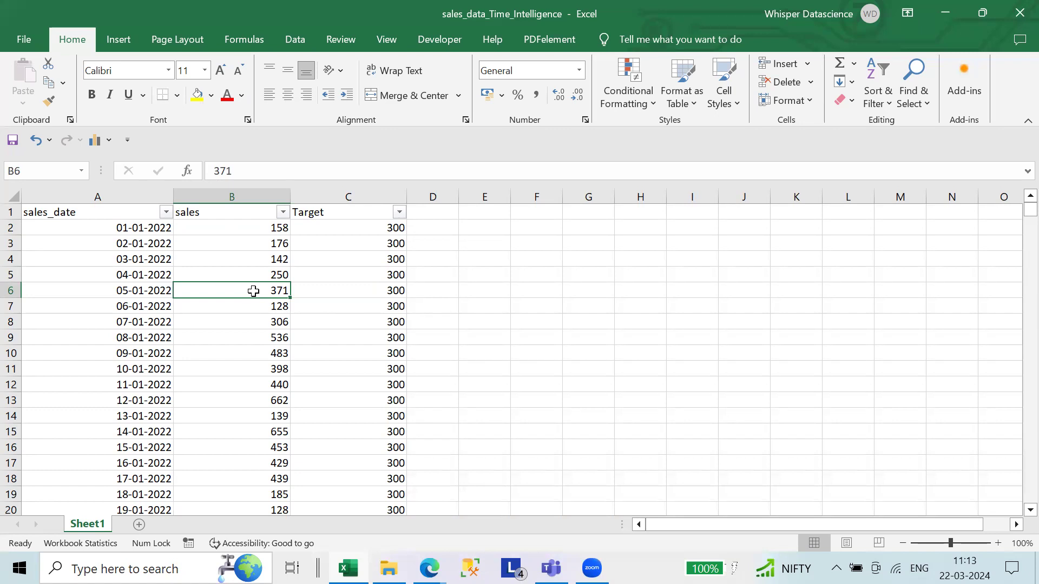
- Widen column D and enter the header "Difference" in cell D1
left_click_drag(460, 207, 508, 196)
left_click(536, 228)
left_click(457, 212)
type("Difference")
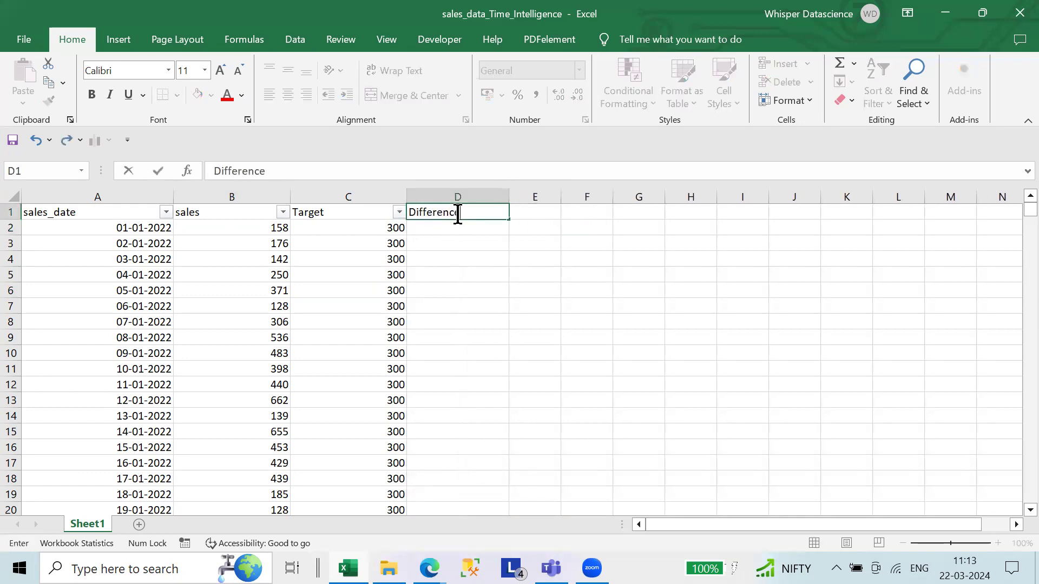
key("Return")
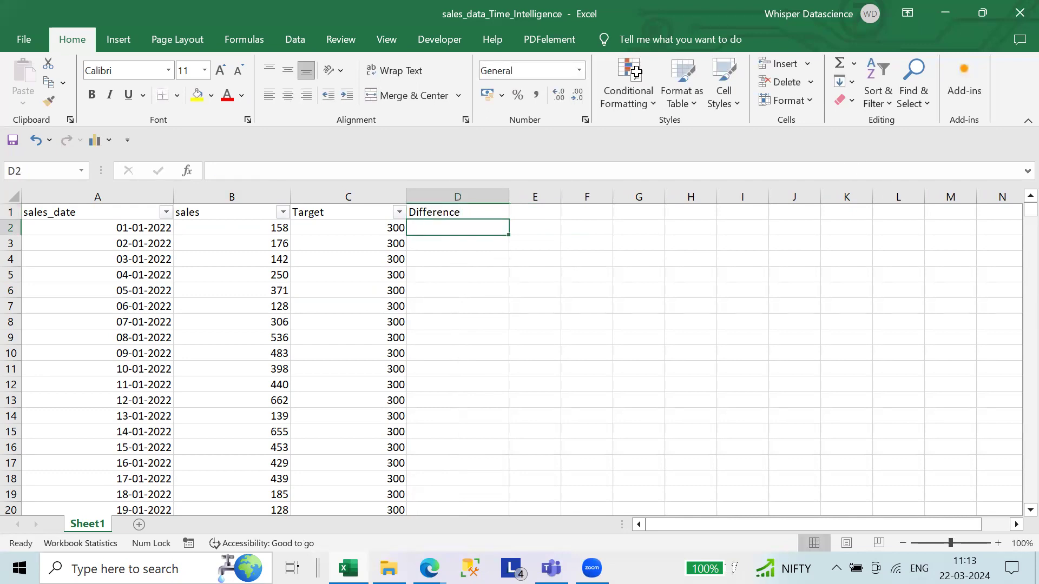
- Try the formula =C2-B2 in cell D2 and clear it again
type("=")
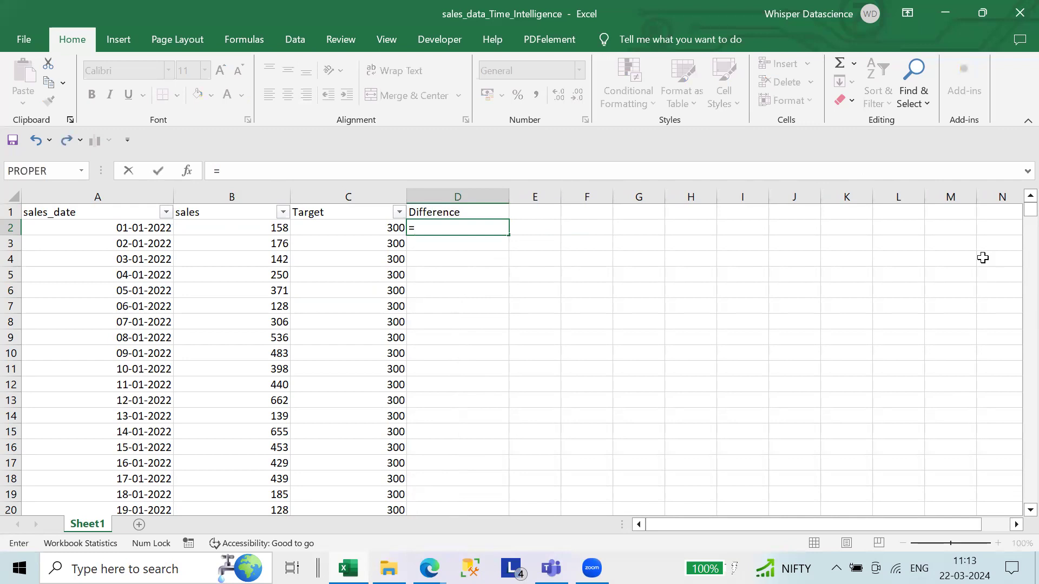
key("Left")
type("-")
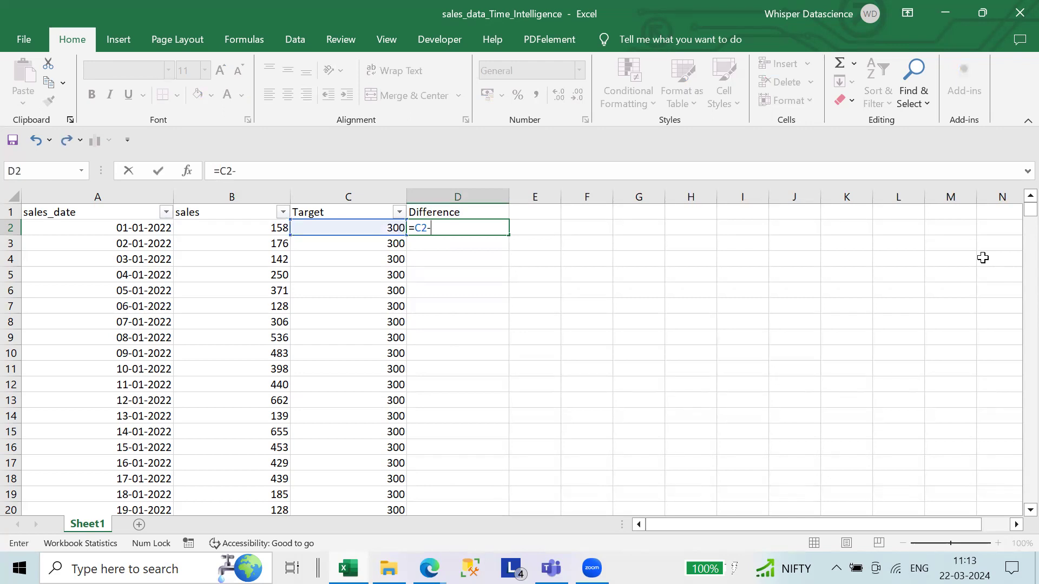
key("Left")
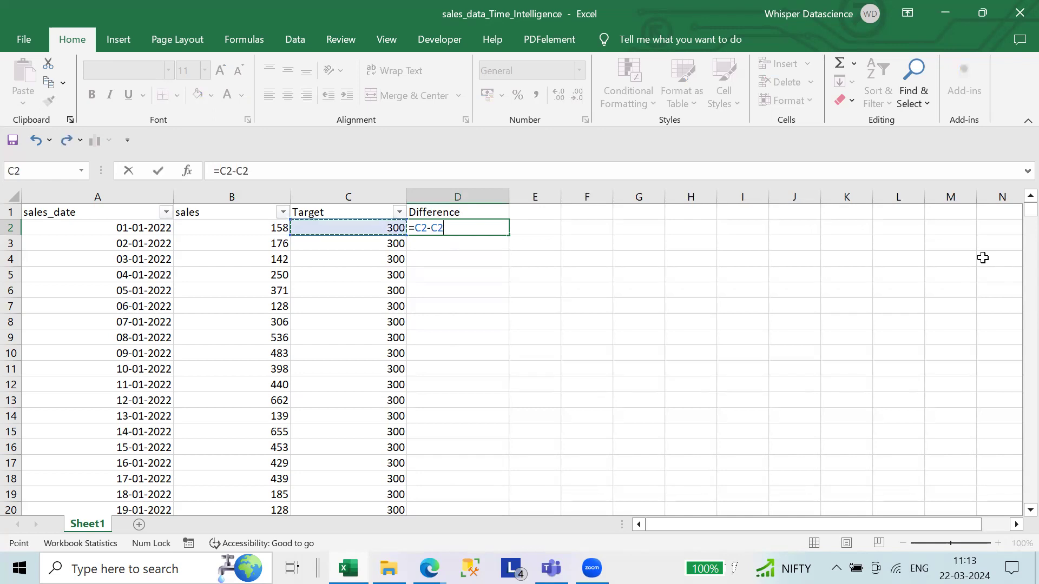
key("Left")
key("Return")
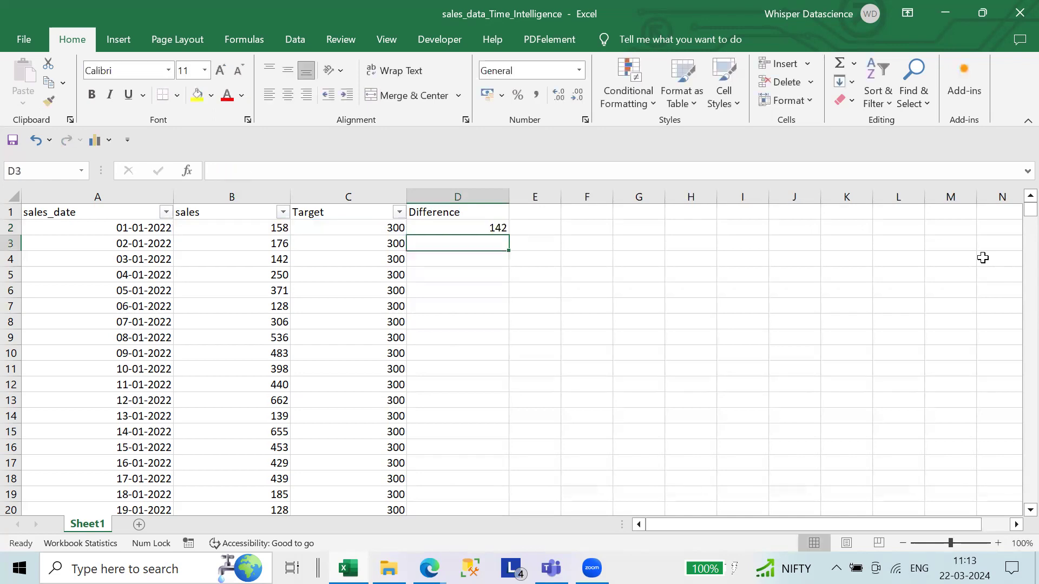
left_click(503, 231)
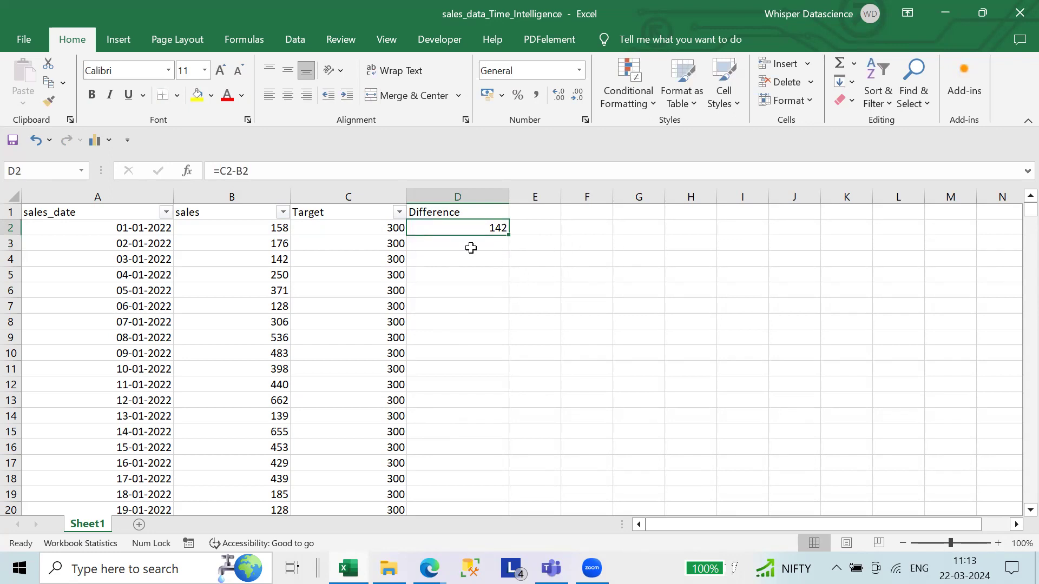
key("BackSpace")
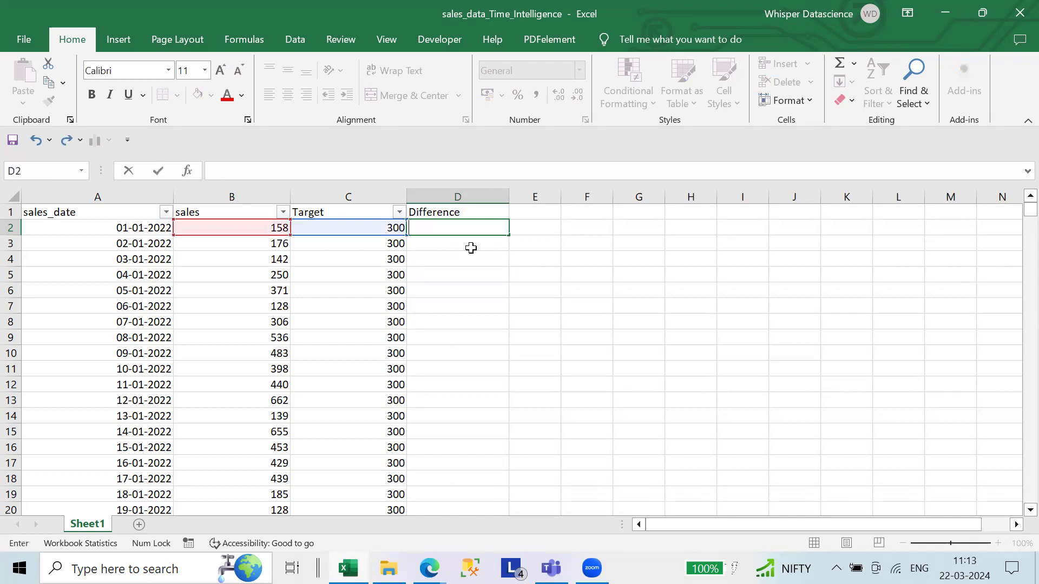
left_click(609, 274)
- Enter the formula =B2-C2 in cell D2 to subtract the target from the sales
left_click(458, 230)
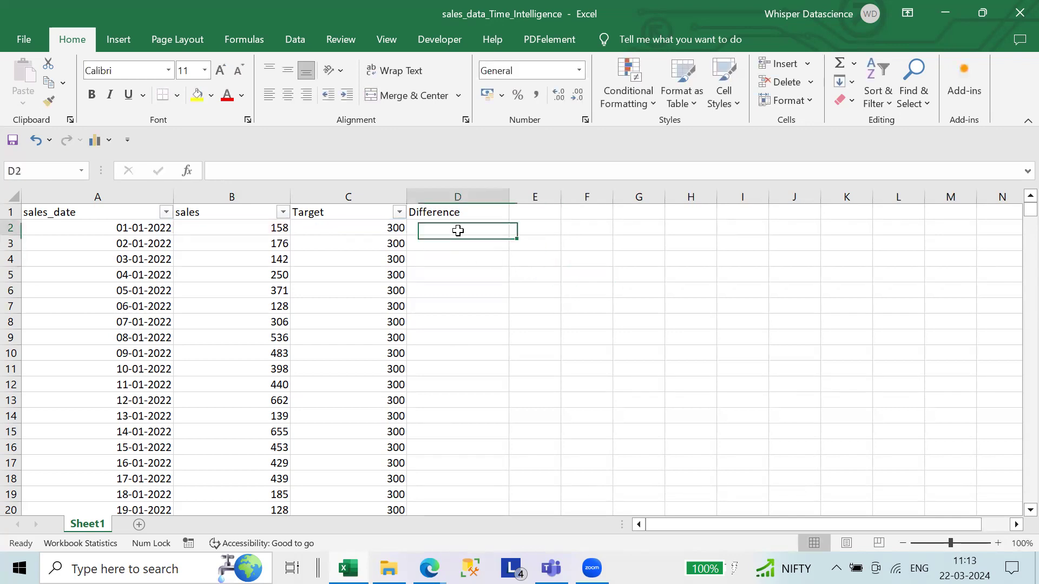
type("=")
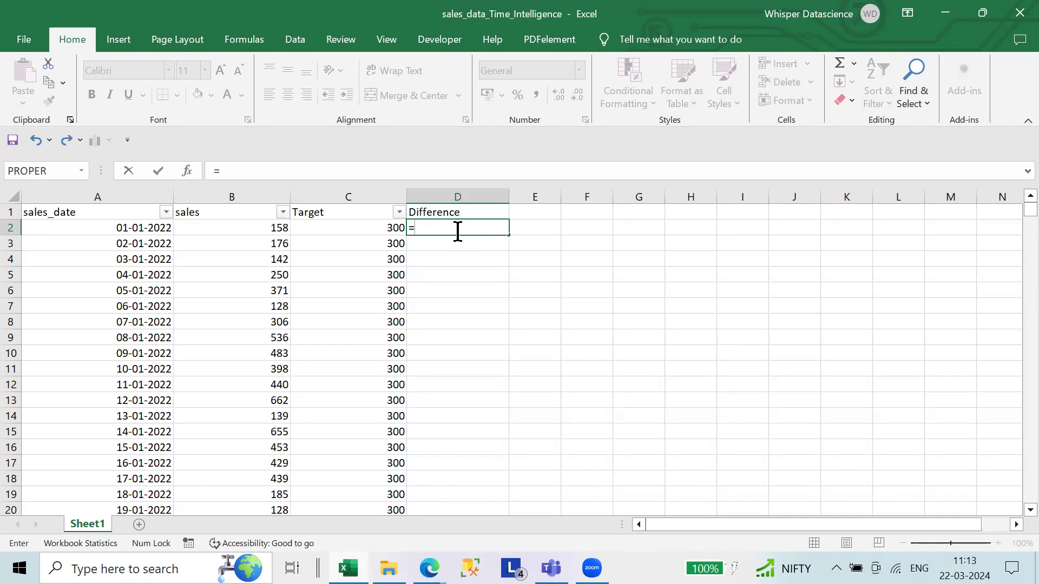
key("Left")
key("Left")
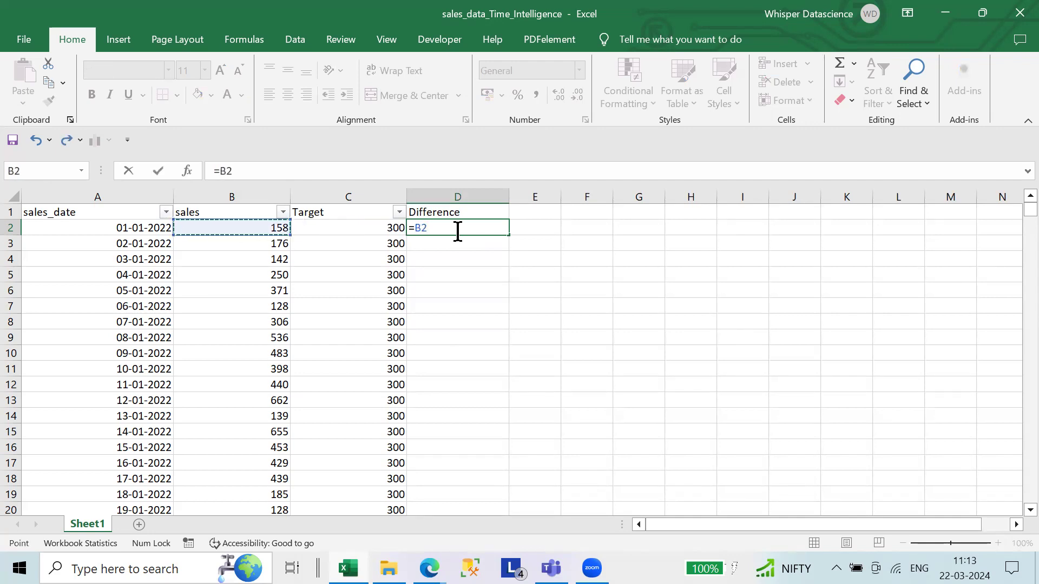
type("-")
key("Left")
key("Return")
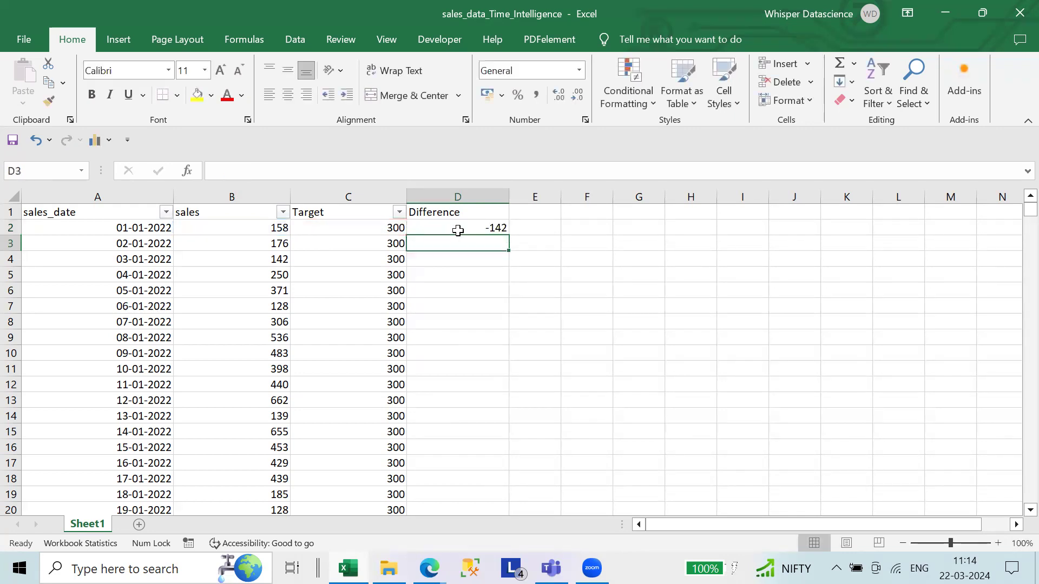
- Fill the D2 formula down the Difference column for all data rows and check the filled rows
left_click(458, 231)
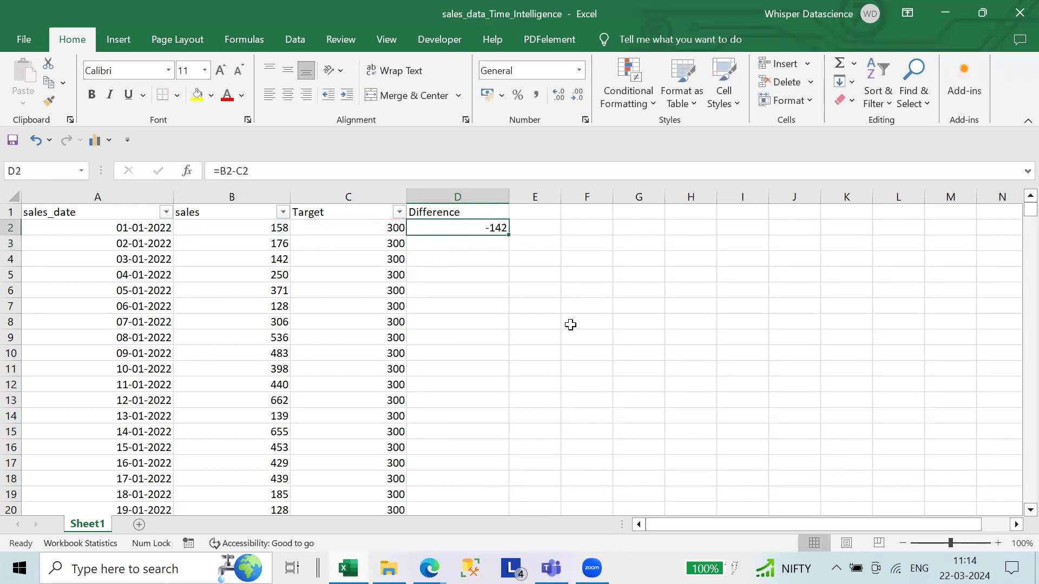
double_click(509, 238)
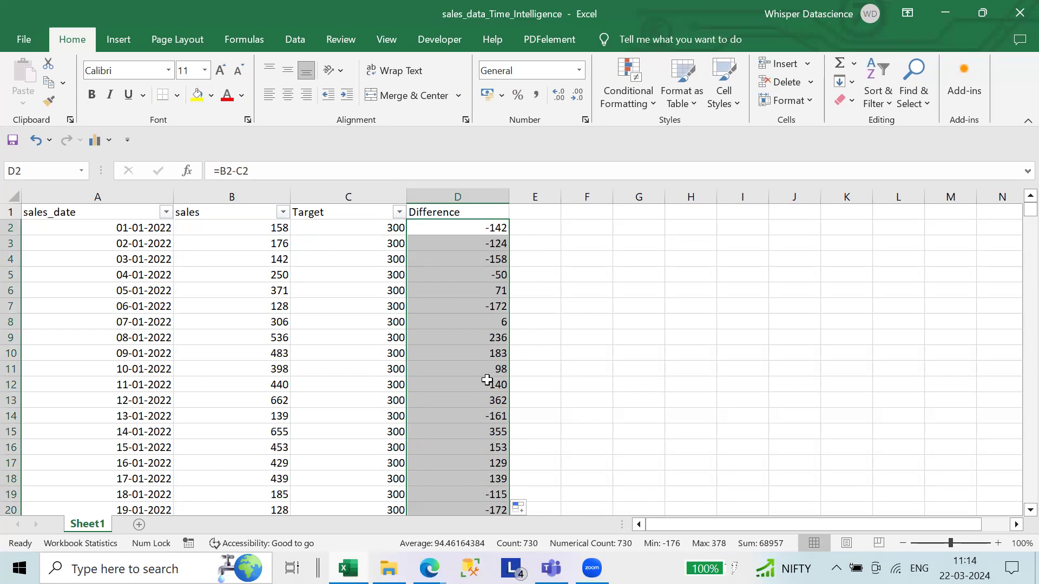
scroll(505, 372, "down", 20)
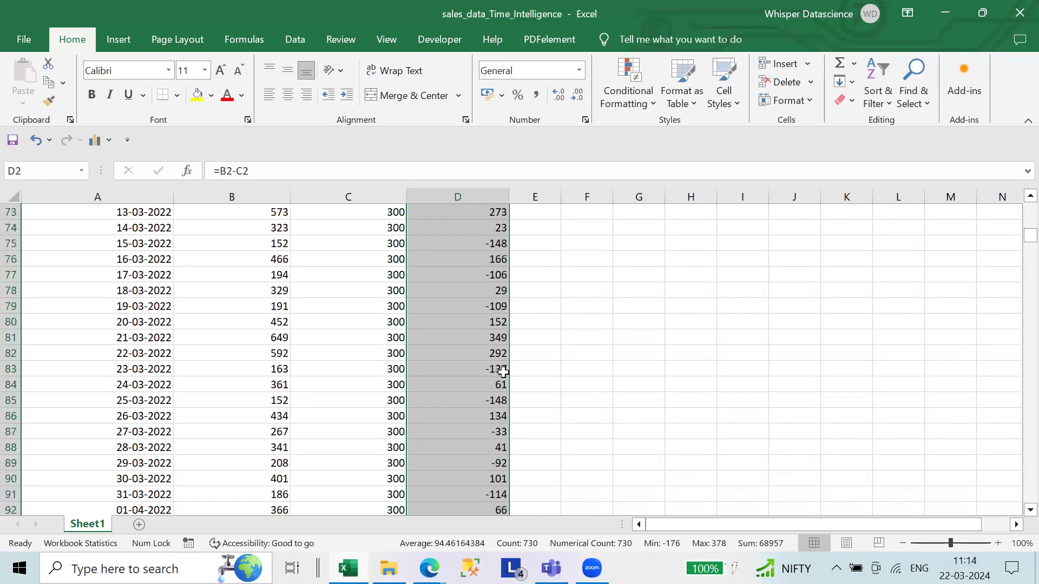
scroll(503, 371, "down", 20)
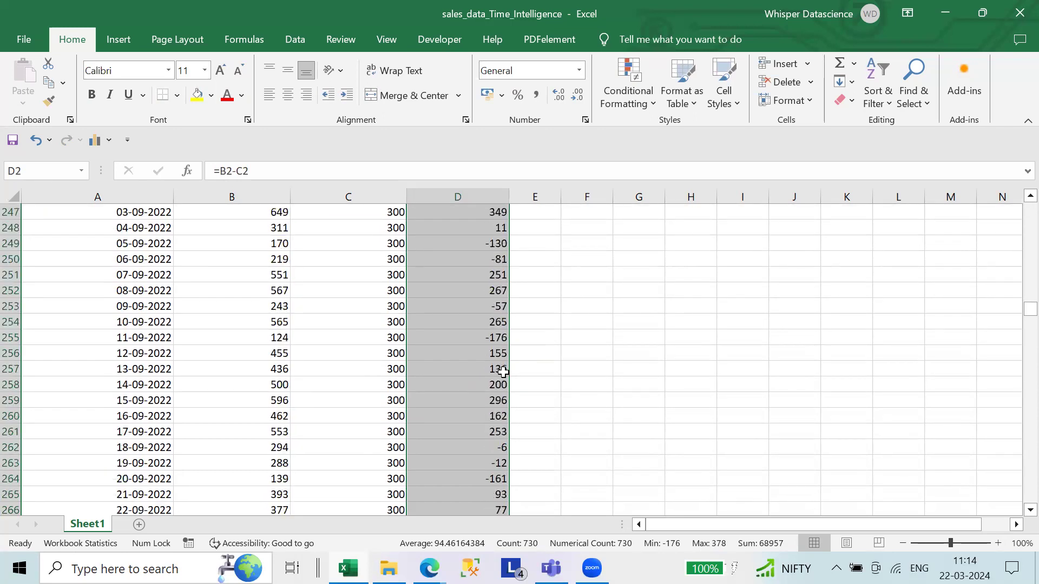
scroll(503, 372, "up", 20)
scroll(503, 372, "up", 20)
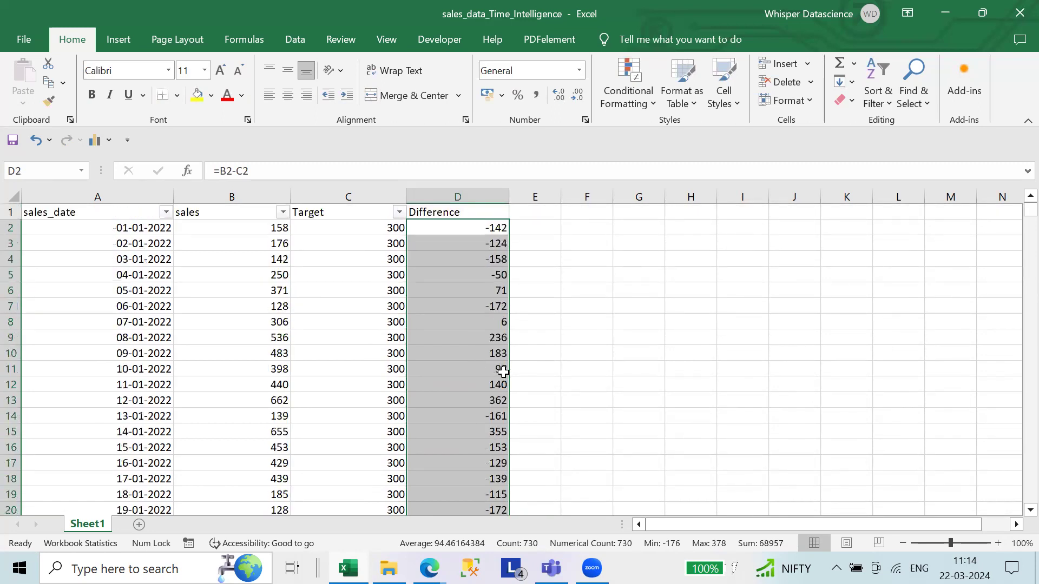
- Remove the existing filter and reapply it to columns A through D so the Difference column is included
left_click(615, 306)
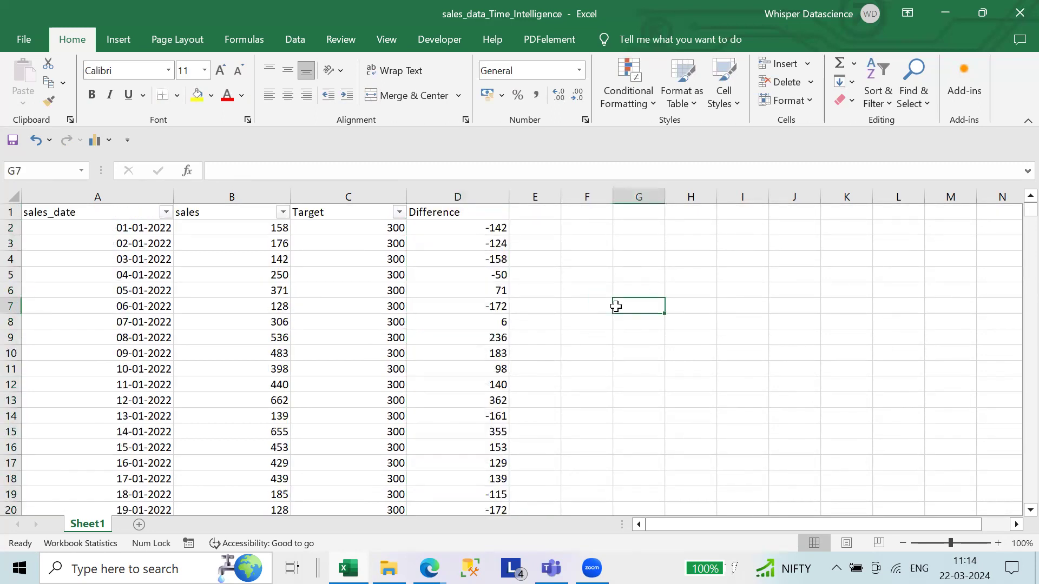
key("ctrl+a")
left_click(602, 305)
left_click(59, 198)
left_click_drag(59, 198, 472, 174)
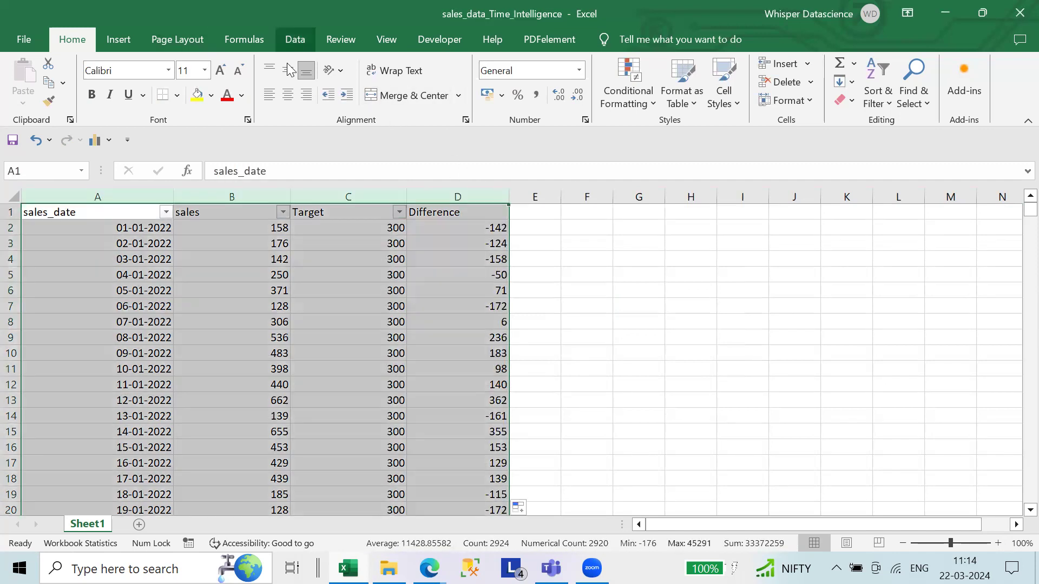
left_click(302, 39)
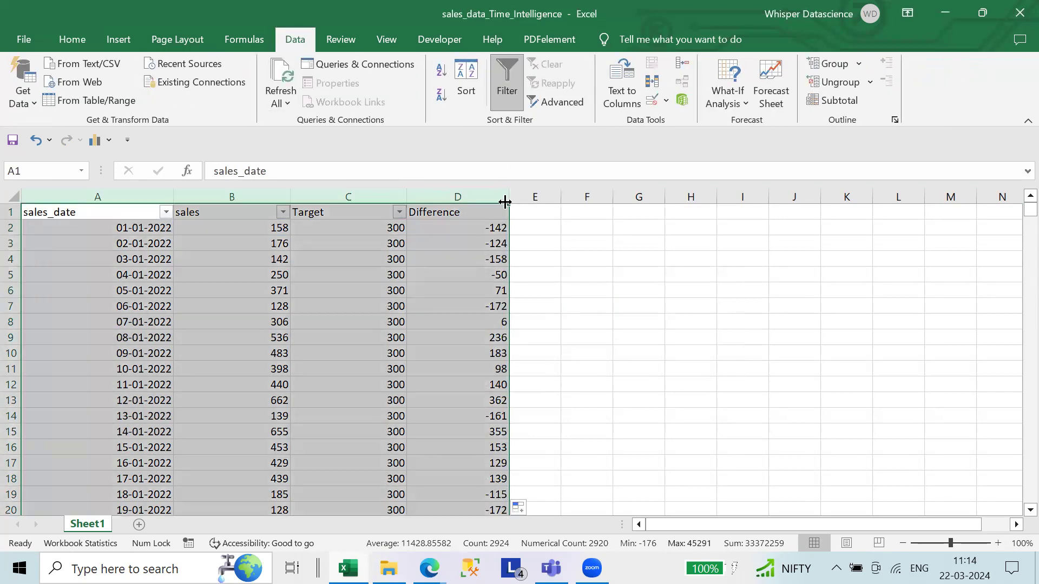
left_click(508, 89)
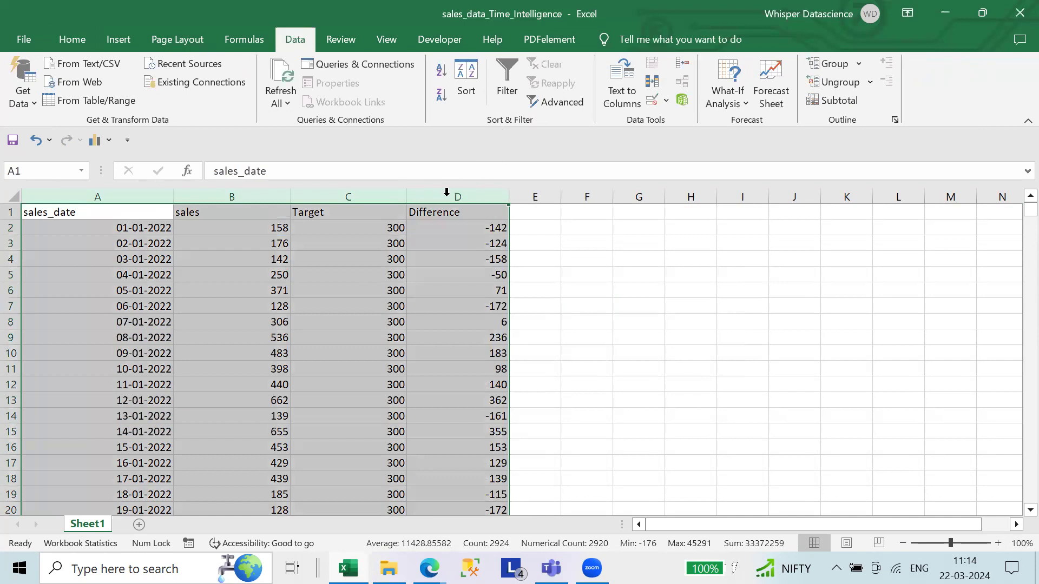
left_click(508, 89)
left_click(644, 285)
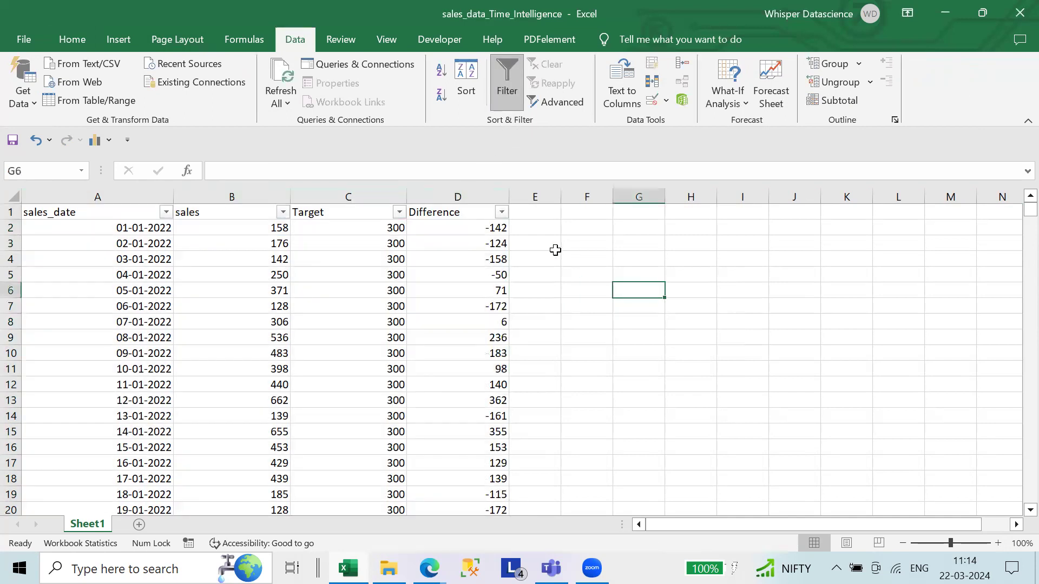
- Examine the list of filter values for the Difference column down to its end without applying a filter
left_click(503, 213)
scroll(392, 423, "down", 20)
scroll(392, 424, "down", 20)
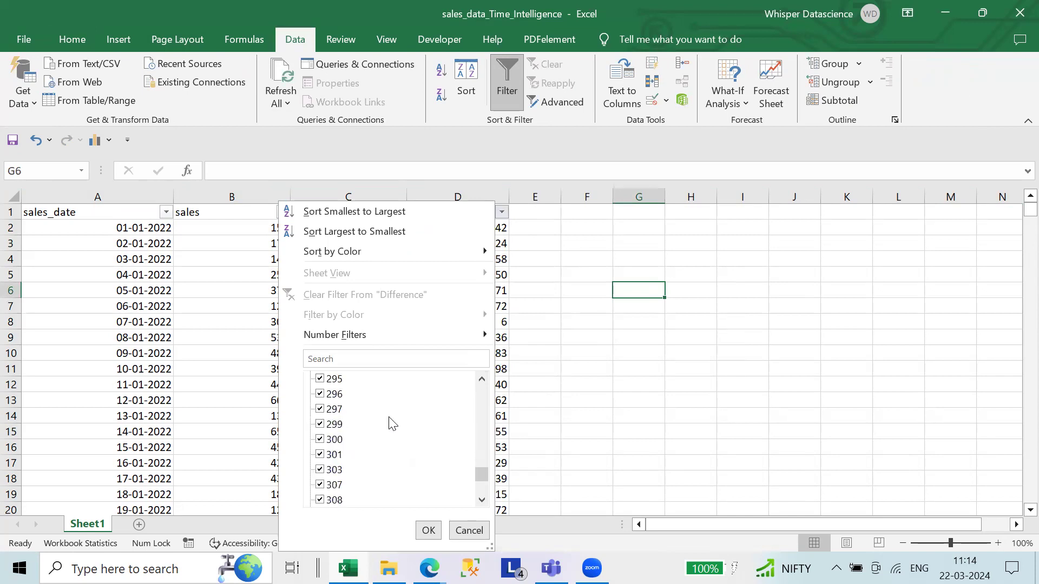
scroll(392, 423, "down", 5)
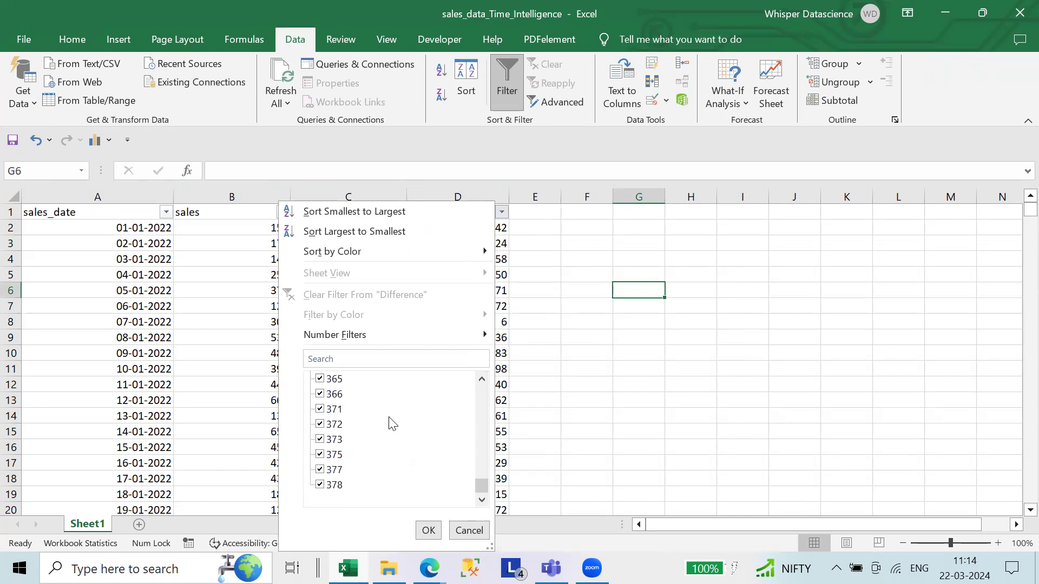
left_click(467, 532)
left_click(617, 354)
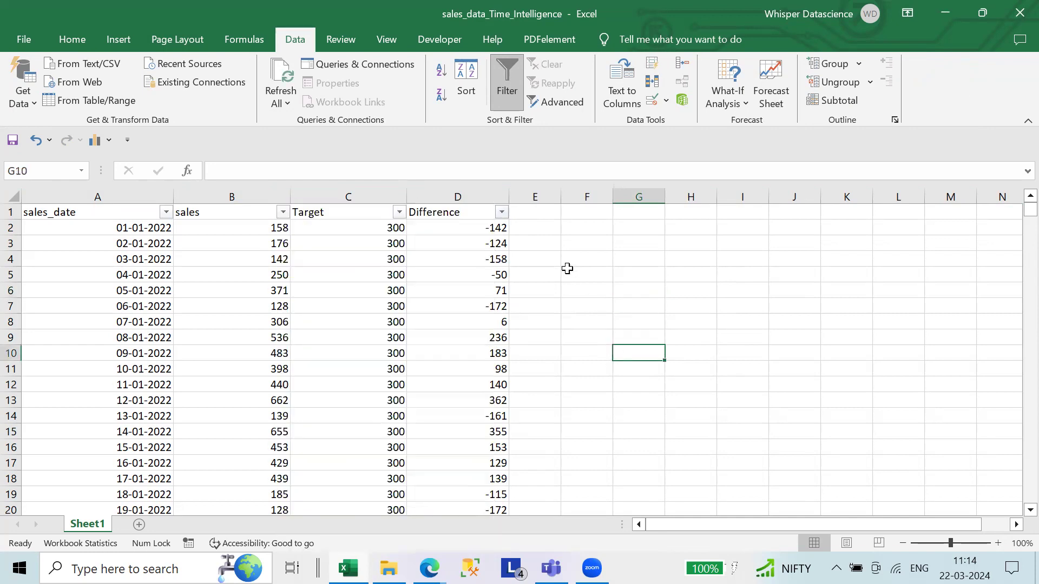
- Enter the header "Result" in cell E1
left_click(533, 214)
type("Resul")
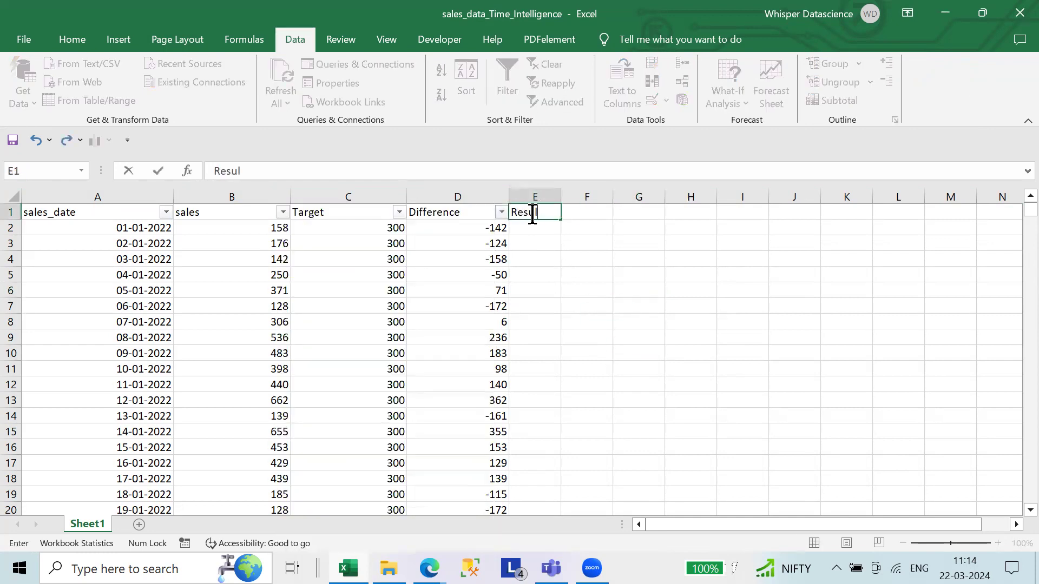
type("t")
key("Return")
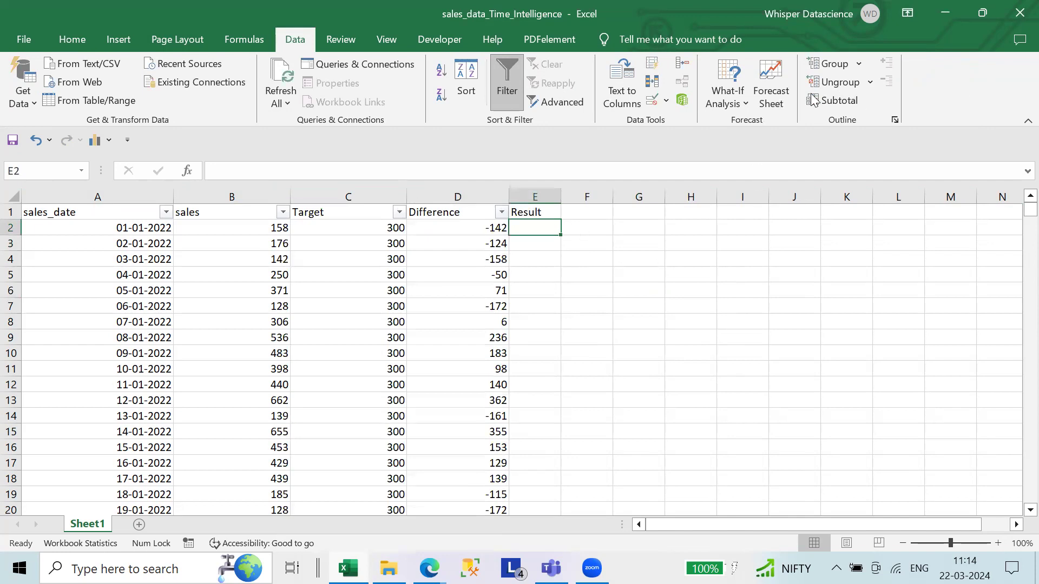
left_click(811, 95)
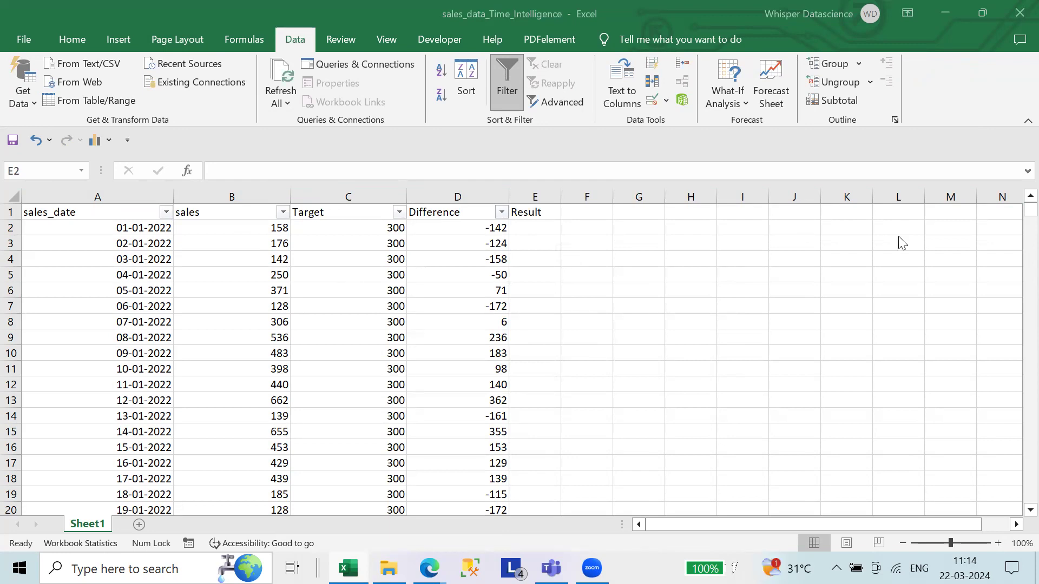
left_click(635, 349)
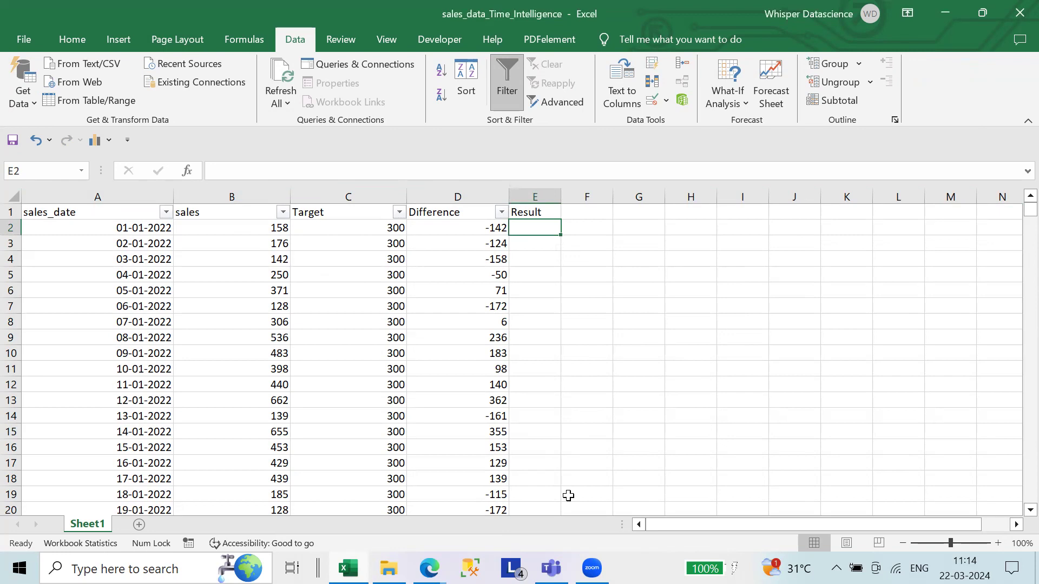
- Switch to File Explorer and copy the sales_data_Time_Intelligence workbook in the Royal EnField folder
mouse_move(388, 568)
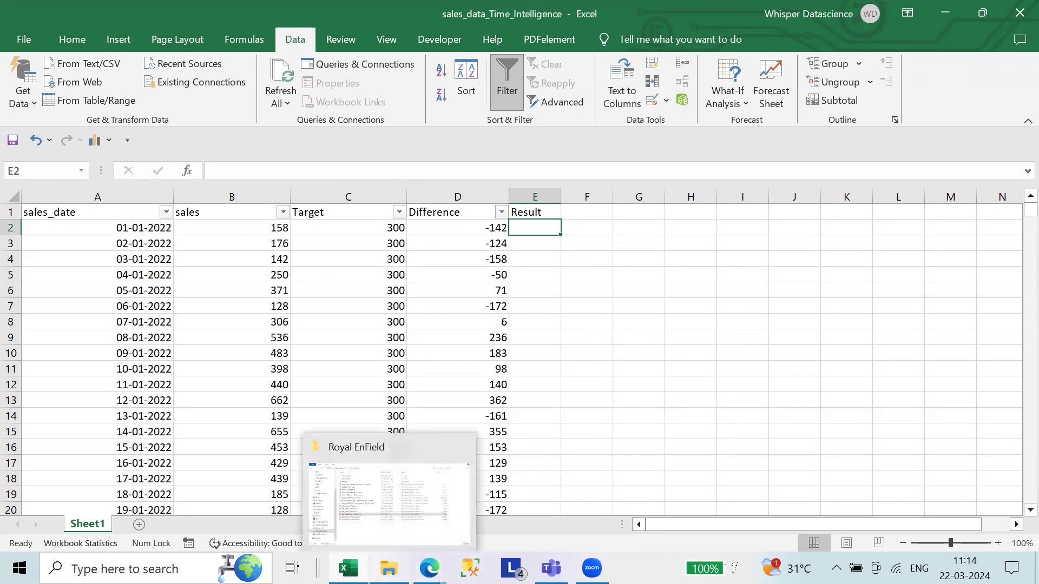
left_click(427, 510)
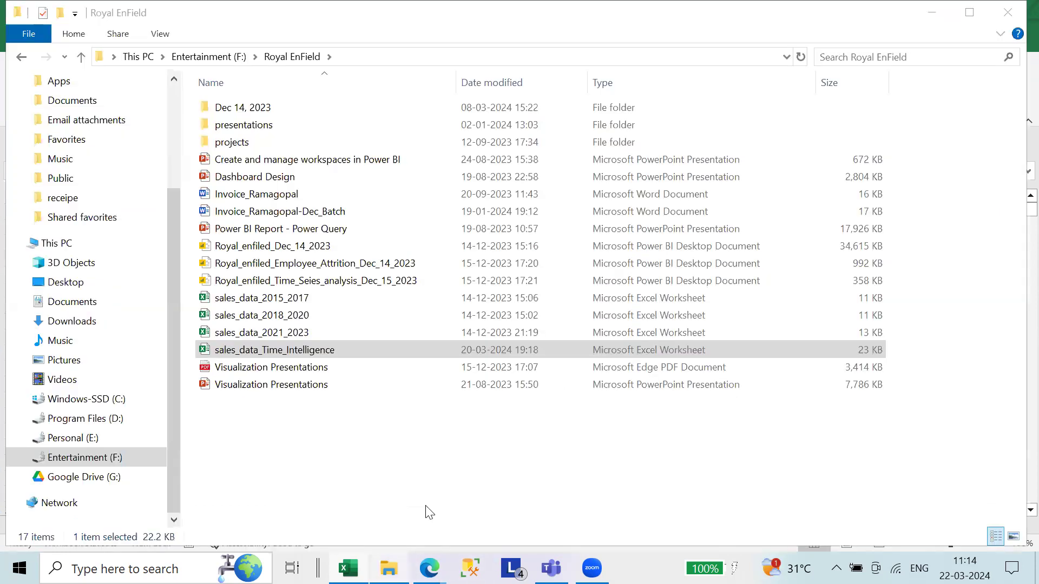
right_click(292, 350)
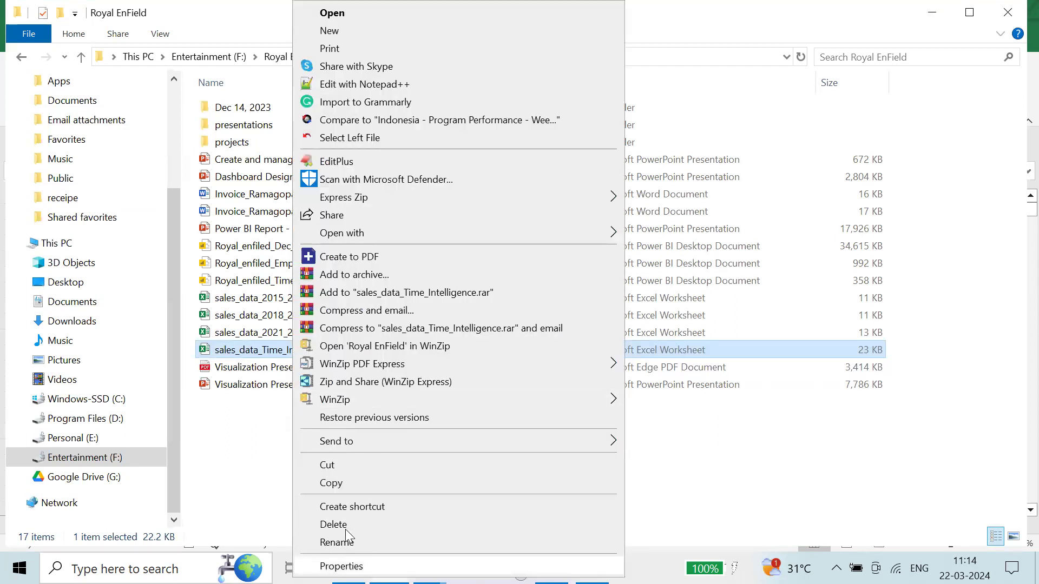
left_click(331, 483)
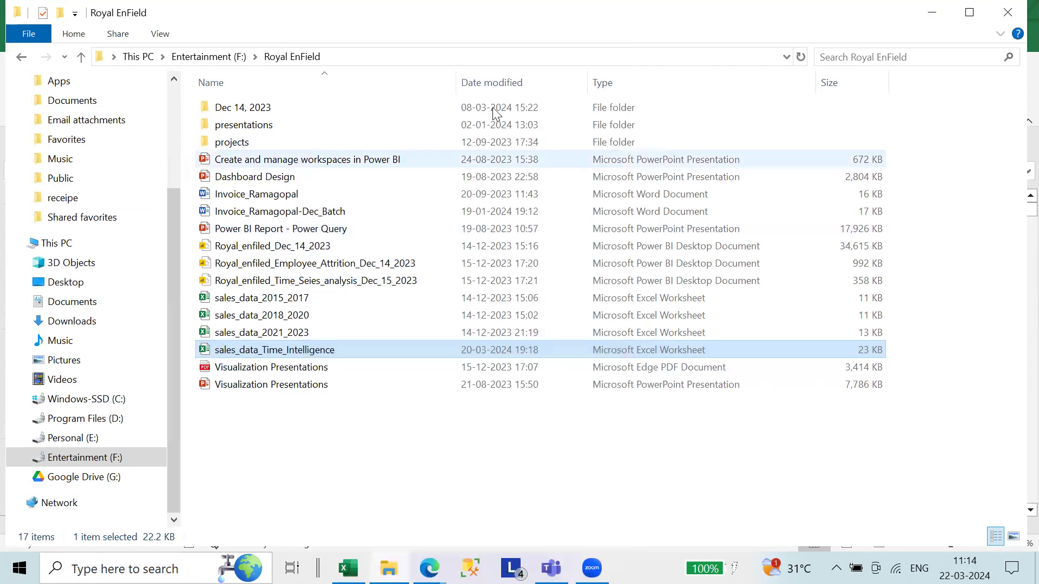
left_click(505, 72)
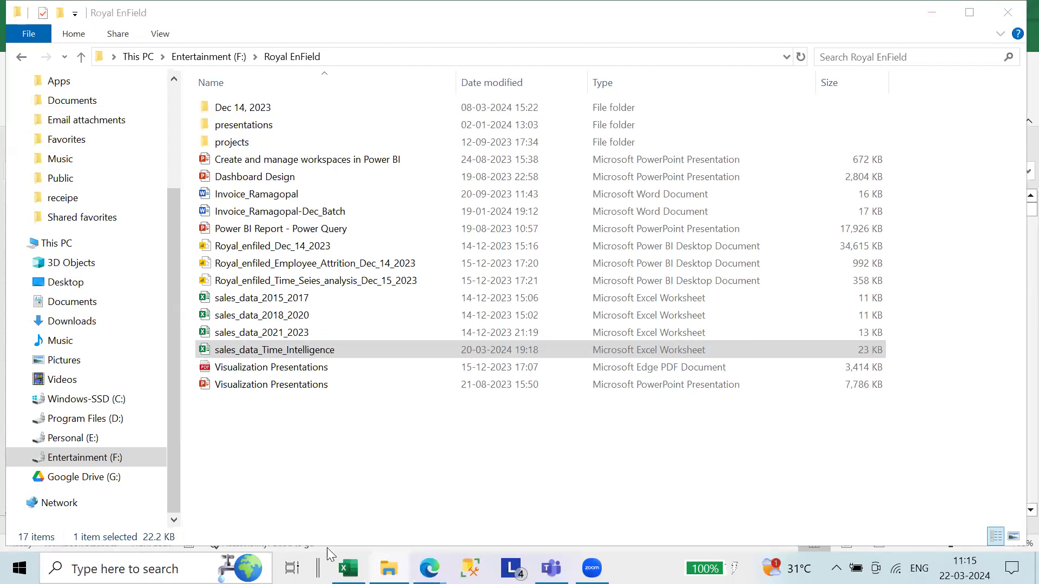
- Switch back to Excel and save the changes to the sales_data_Time_Intelligence workbook
left_click(348, 568)
left_click(303, 435)
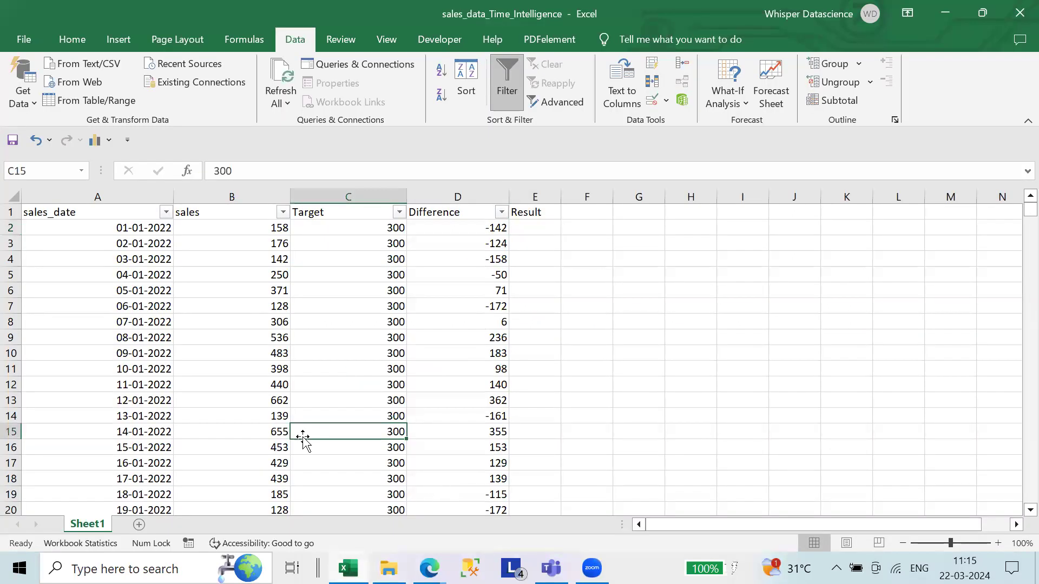
key("ctrl+s")
- Save a copy of the workbook as sales_data_Time_Intelligence in the Desktop's bills folder and close it
left_click(23, 41)
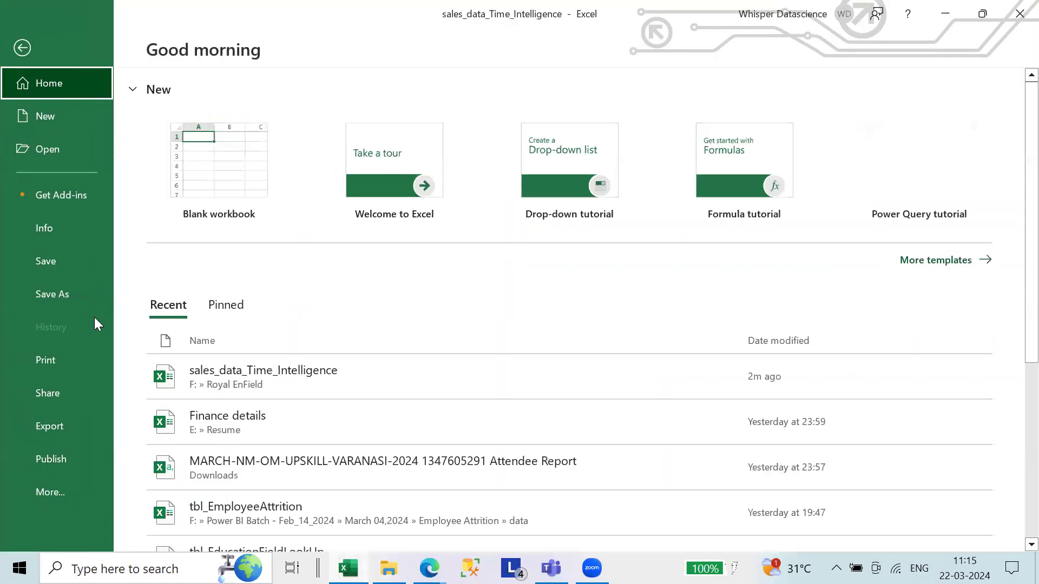
left_click(76, 299)
left_click(190, 312)
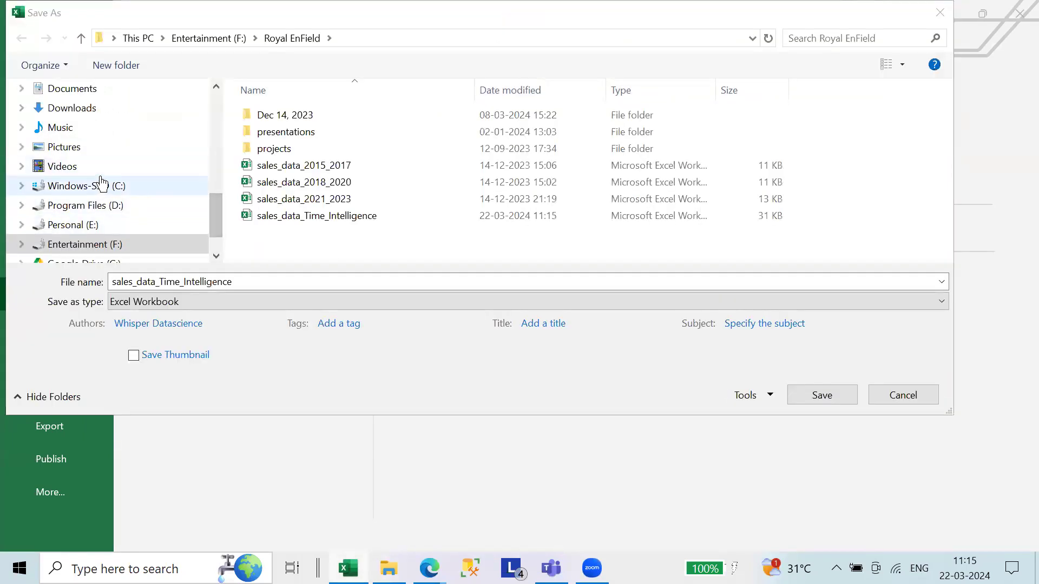
left_click(115, 106)
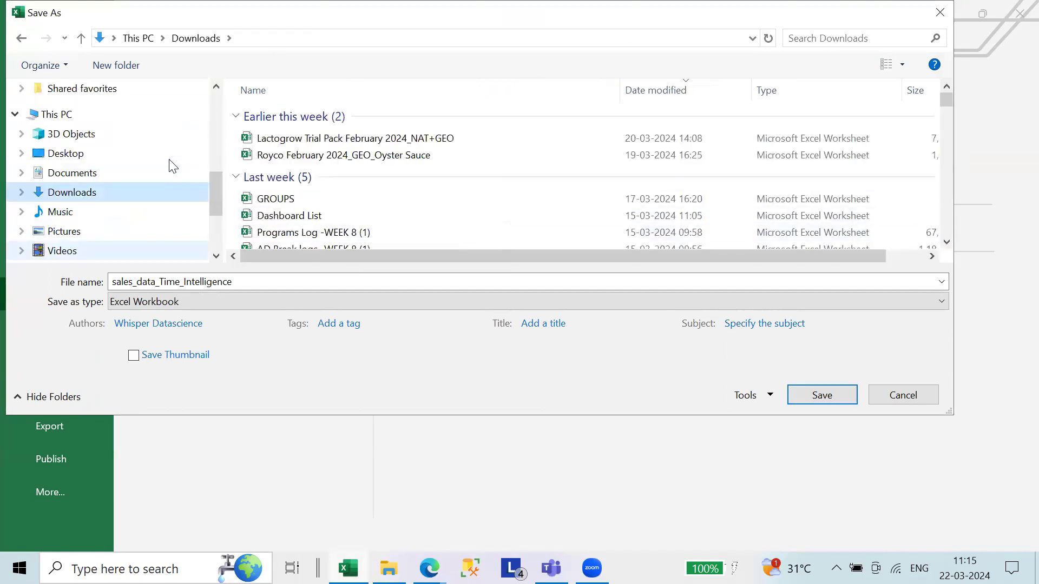
left_click(88, 155)
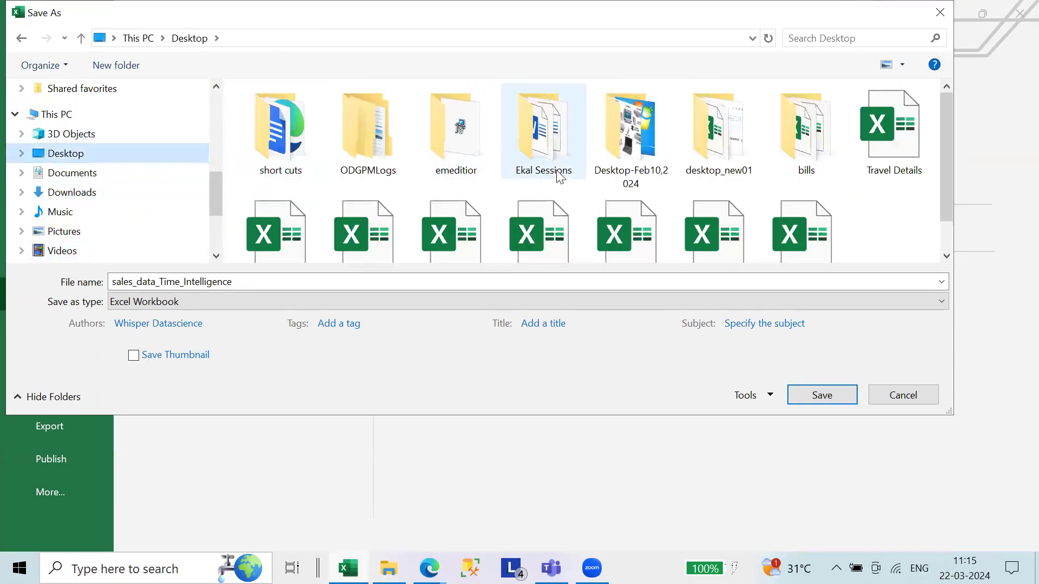
key("Return")
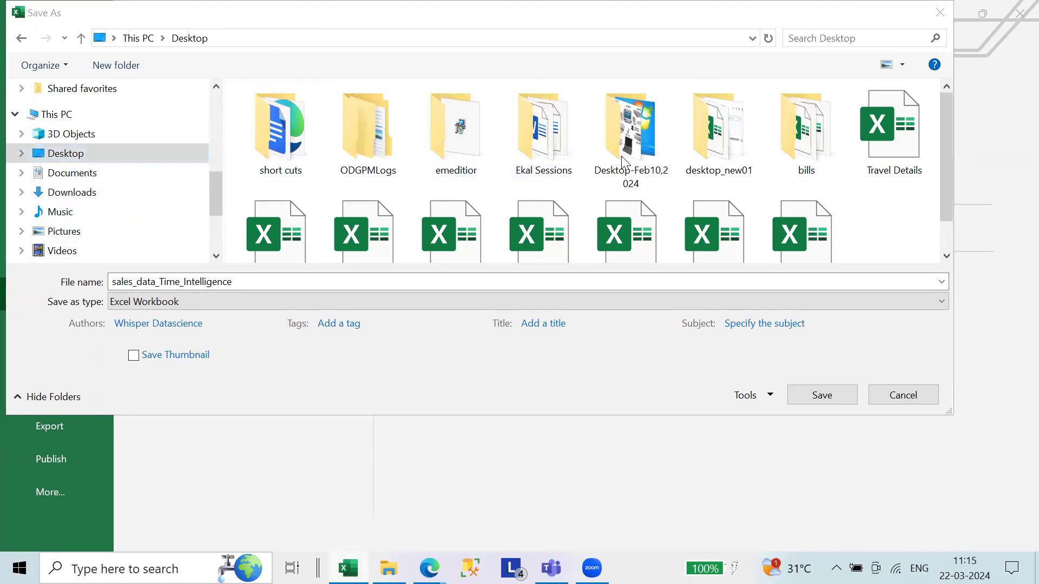
double_click(798, 131)
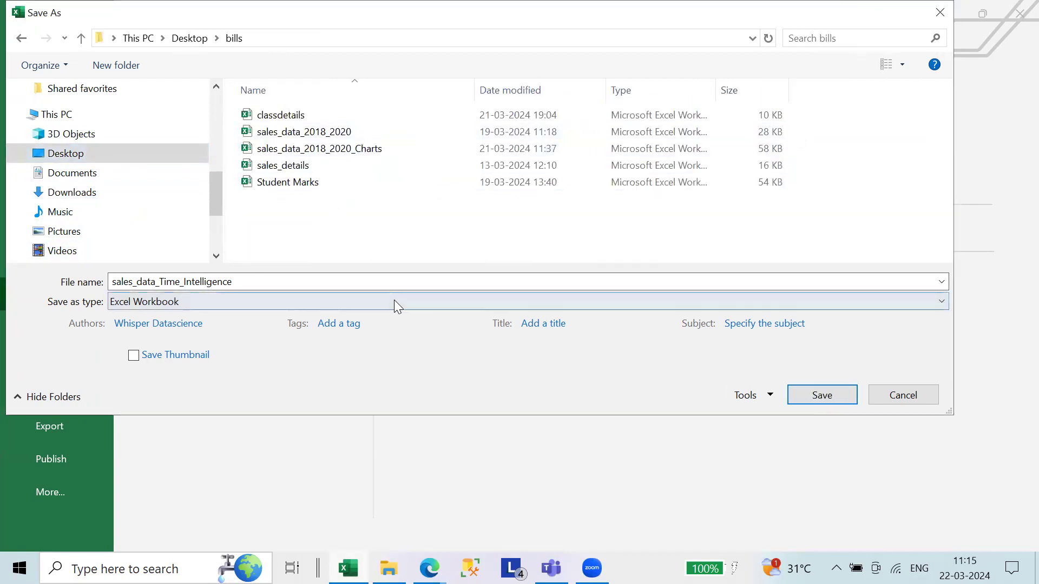
left_click(248, 283)
left_click(250, 284)
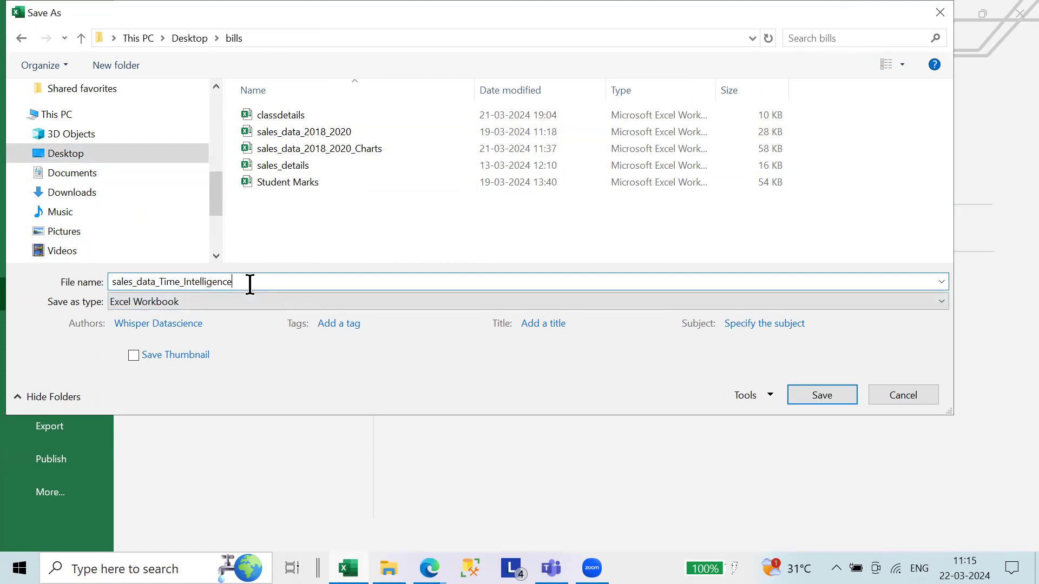
key("Return")
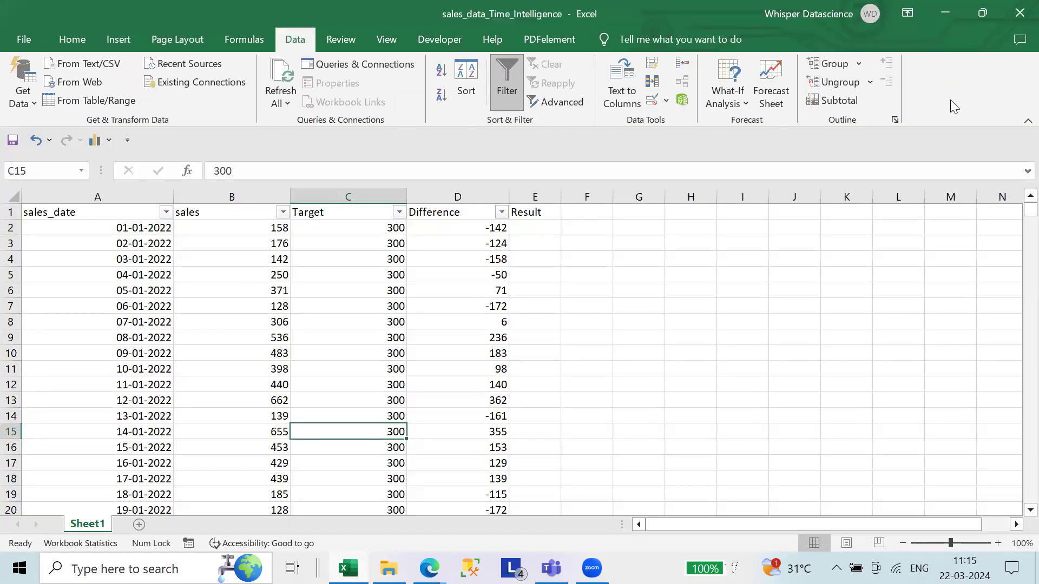
double_click(148, 24)
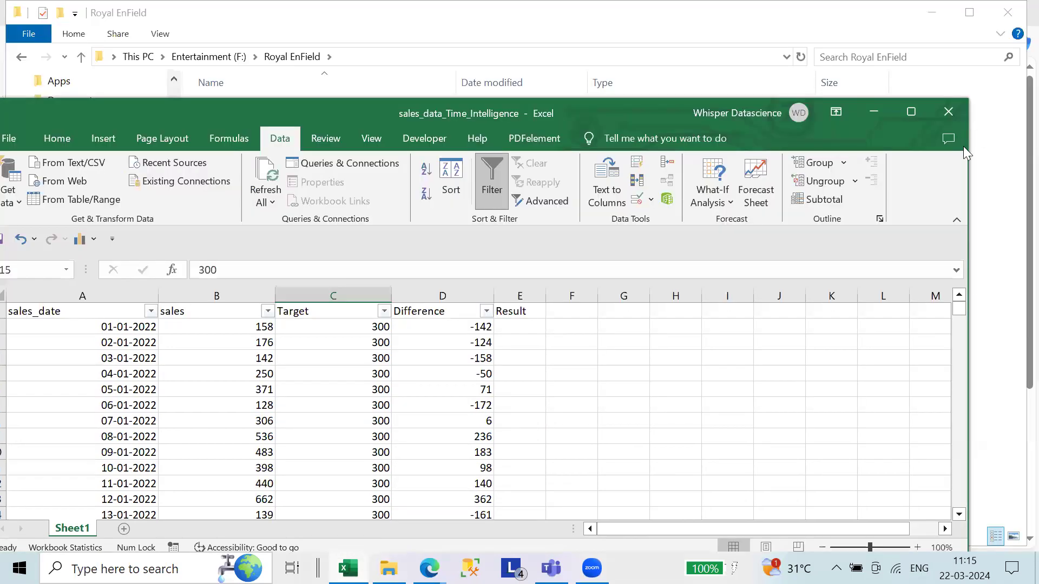
left_click(948, 112)
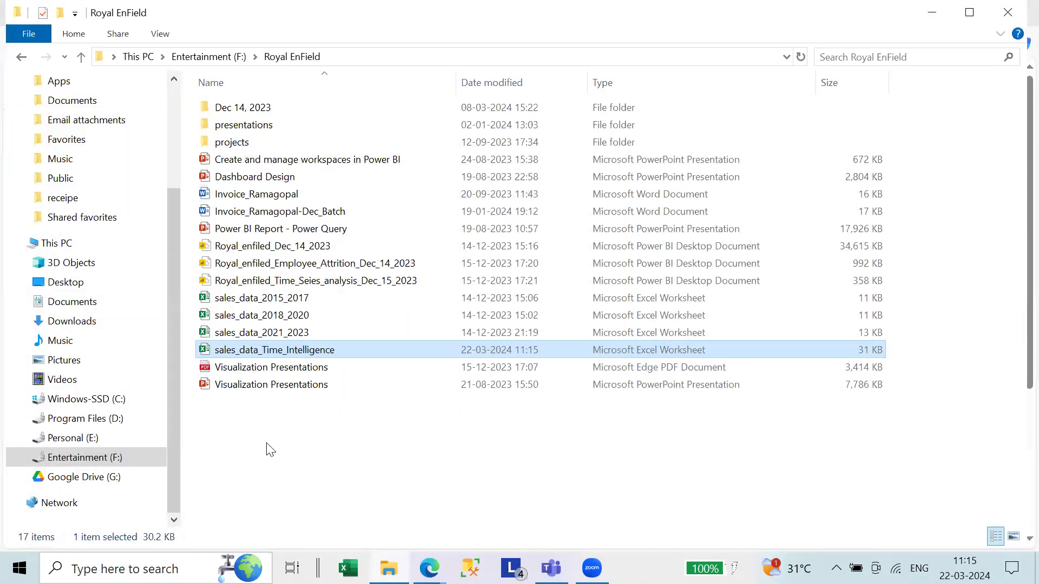
- Open the sales_data_Time_Intelligence copy from the Desktop's bills folder in File Explorer and maximize its window
left_click(82, 282)
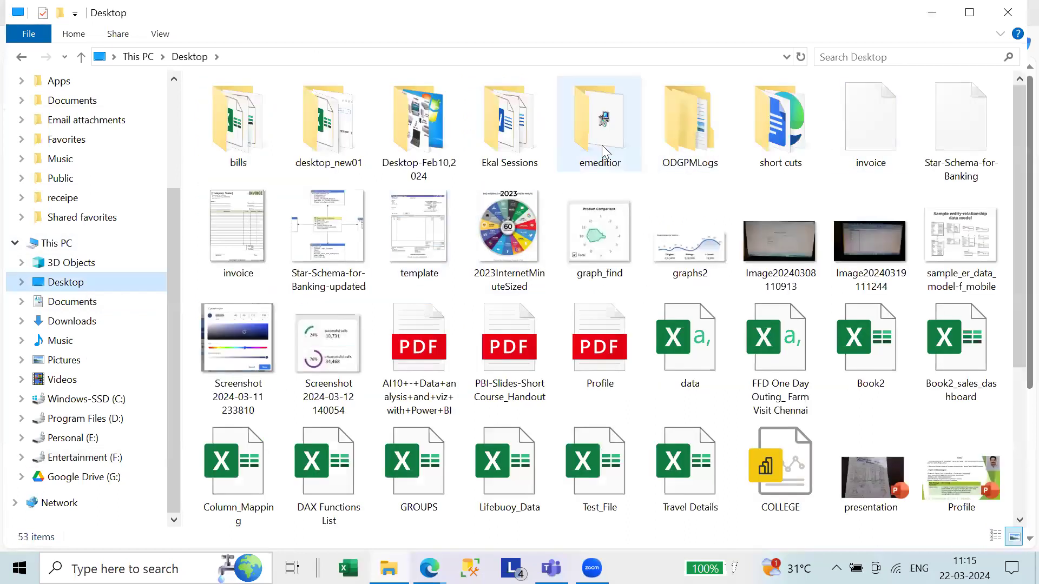
left_click(242, 158)
double_click(242, 158)
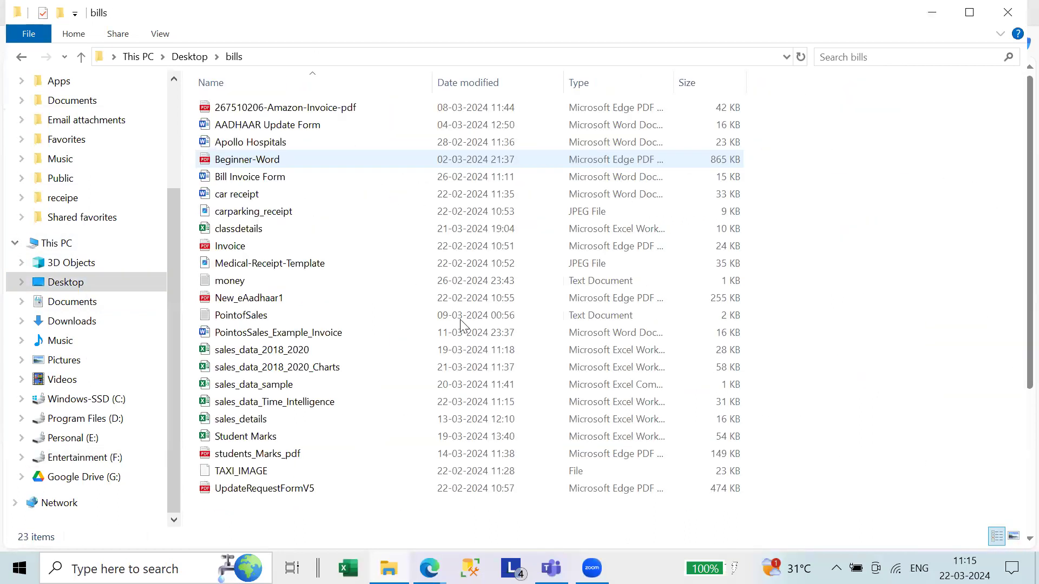
left_click_drag(290, 405, 447, 428)
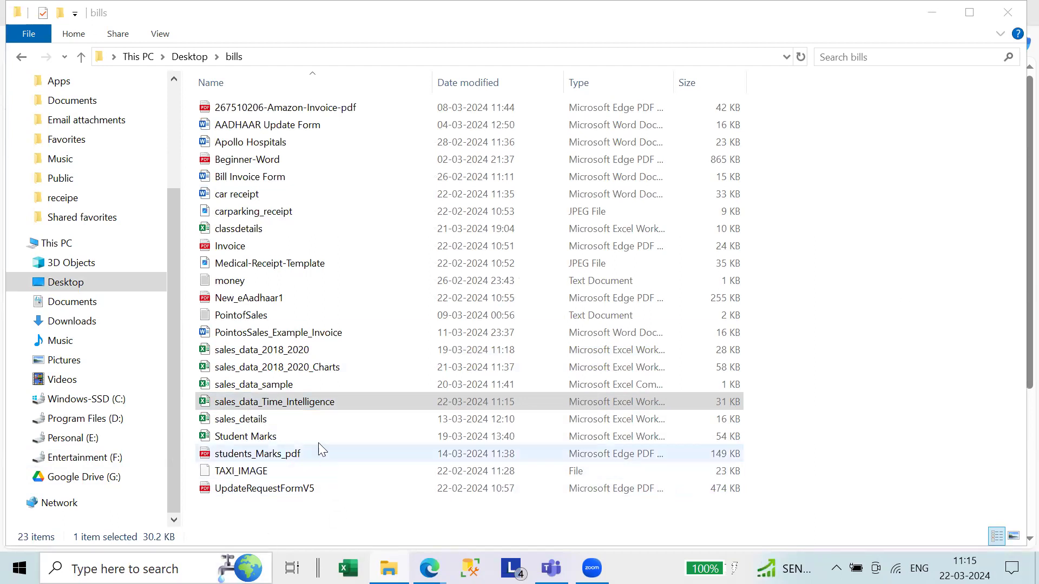
left_click(312, 407)
double_click(312, 406)
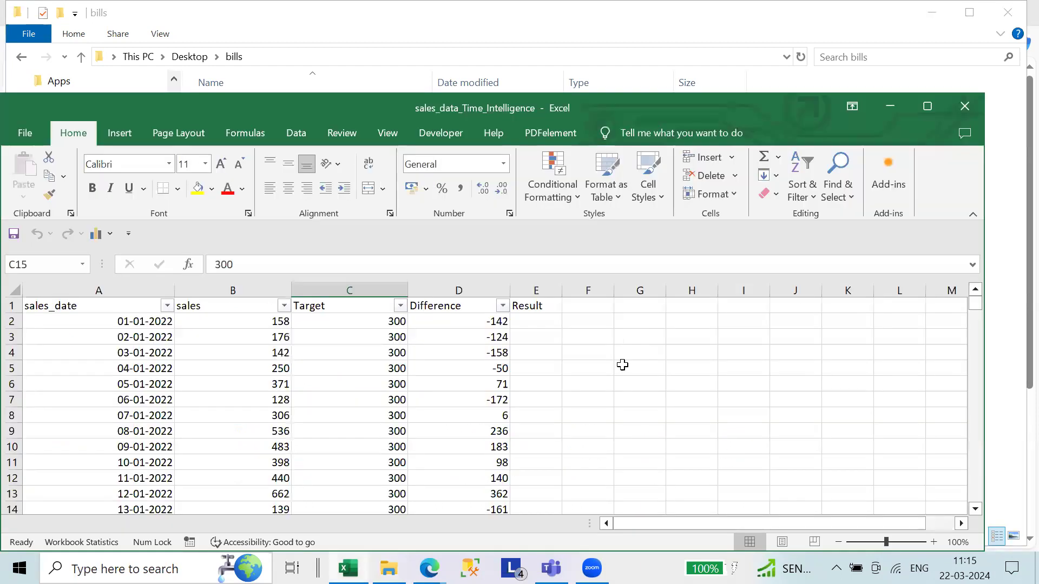
left_click(917, 115)
left_click(776, 320)
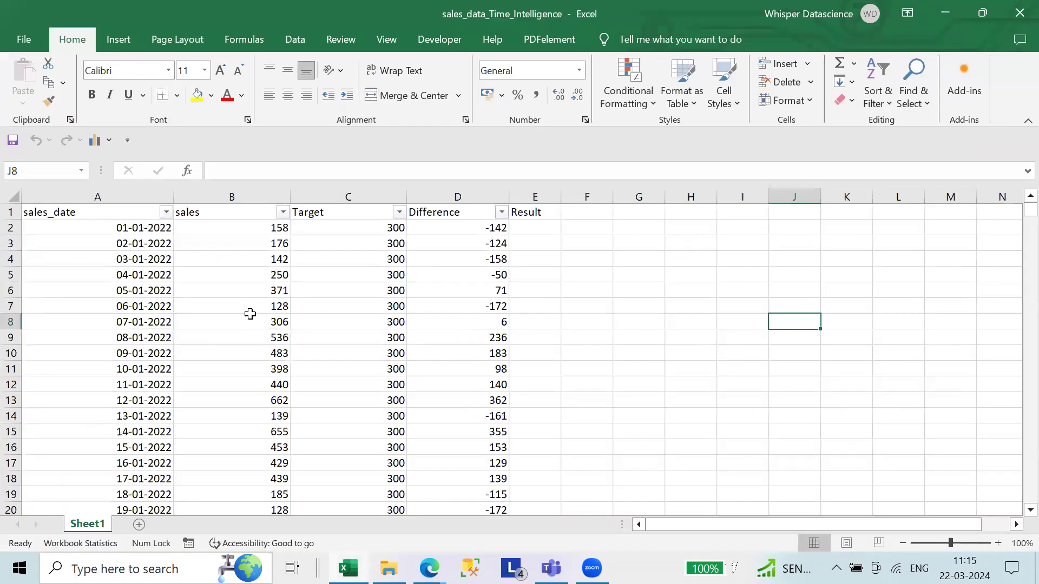
- Examine the sales_date, sales, Target and Difference columns and how the difference in row 2 is calculated
left_click(94, 196)
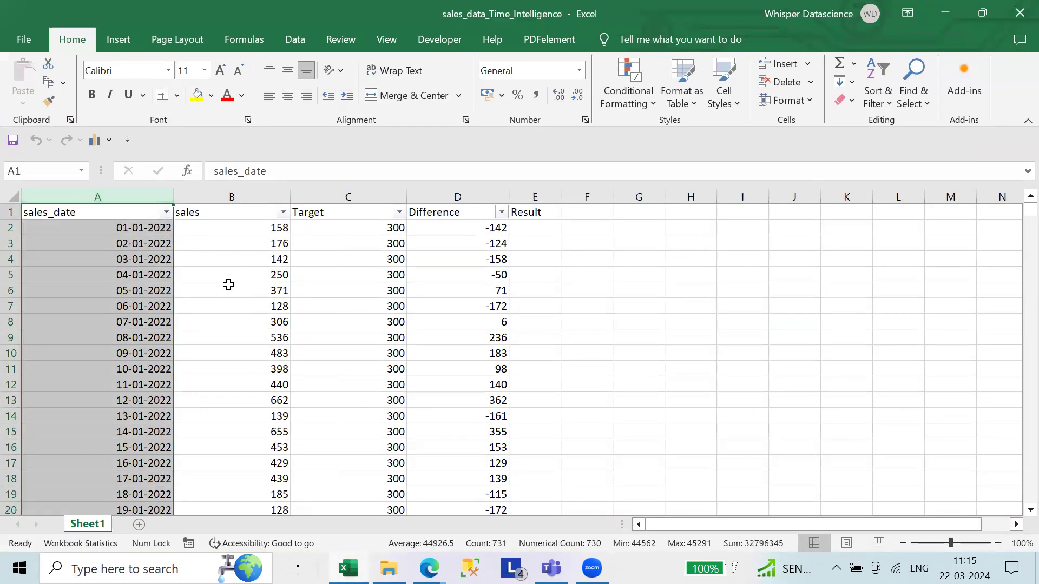
left_click(227, 290)
left_click(254, 191)
left_click(339, 318)
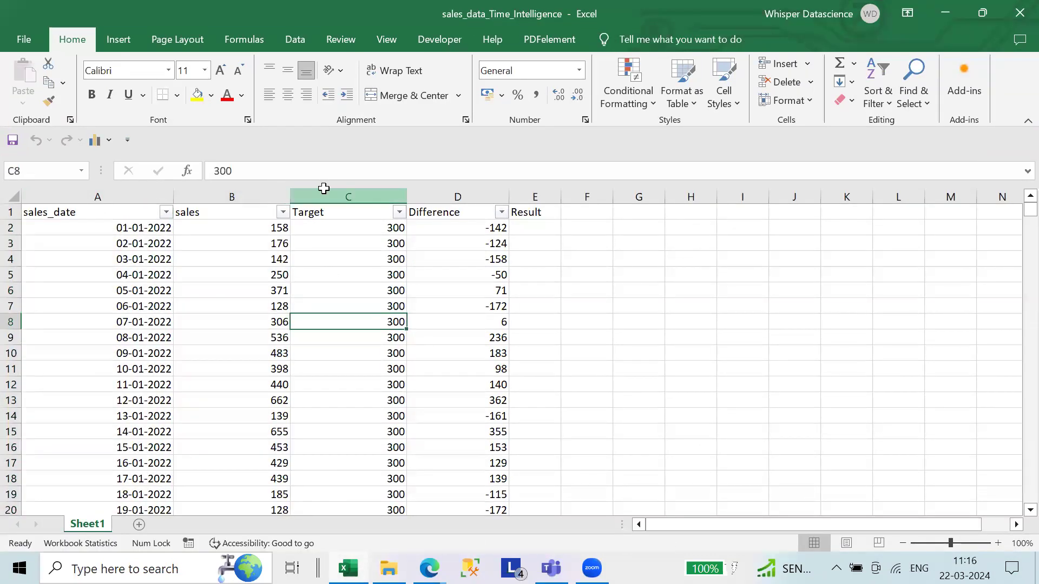
left_click(359, 190)
left_click(395, 285)
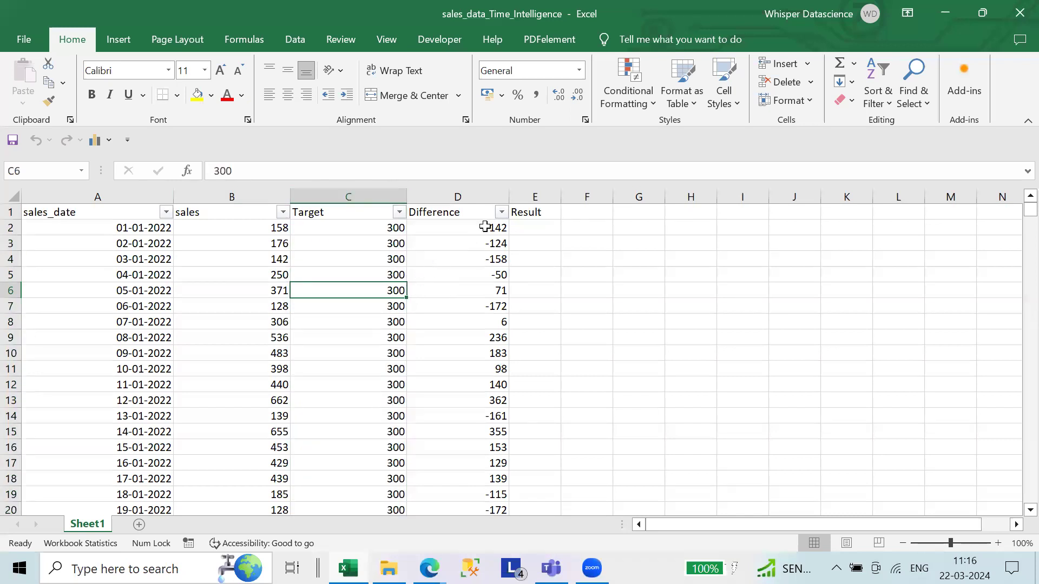
left_click(459, 197)
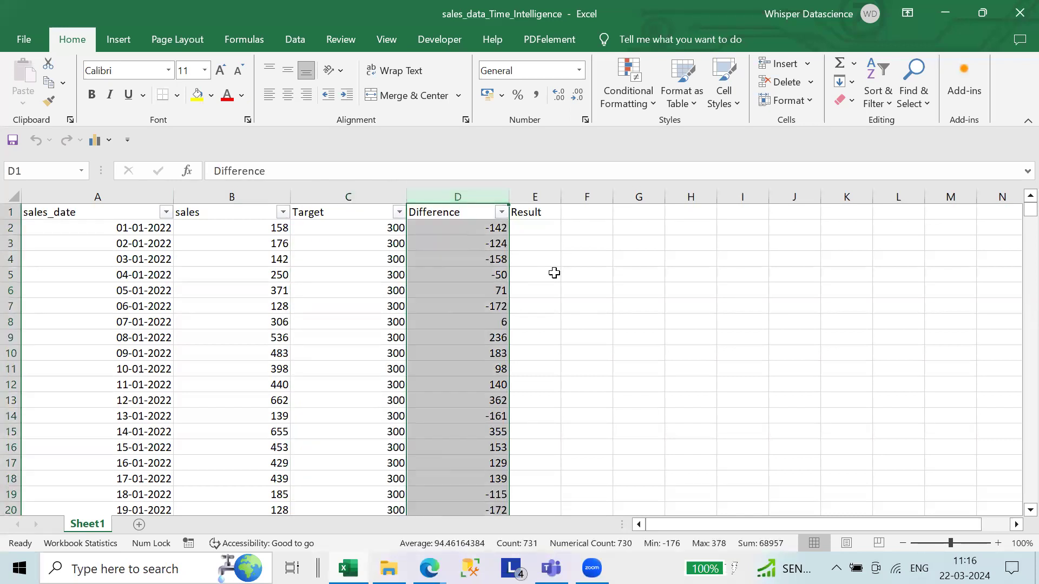
left_click_drag(229, 196, 177, 194)
left_click(841, 259)
left_click(319, 280)
left_click(320, 280)
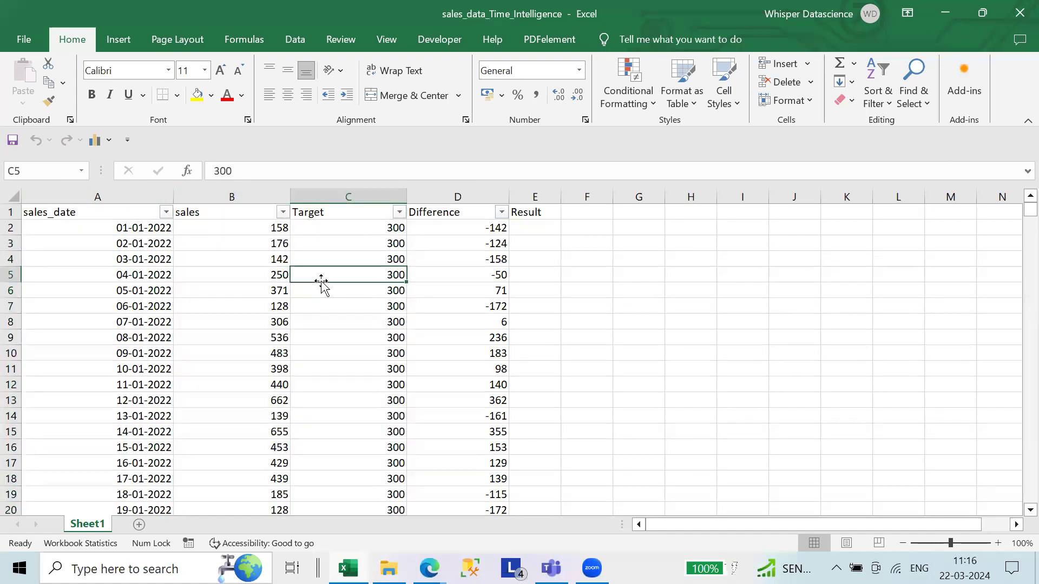
left_click(232, 230)
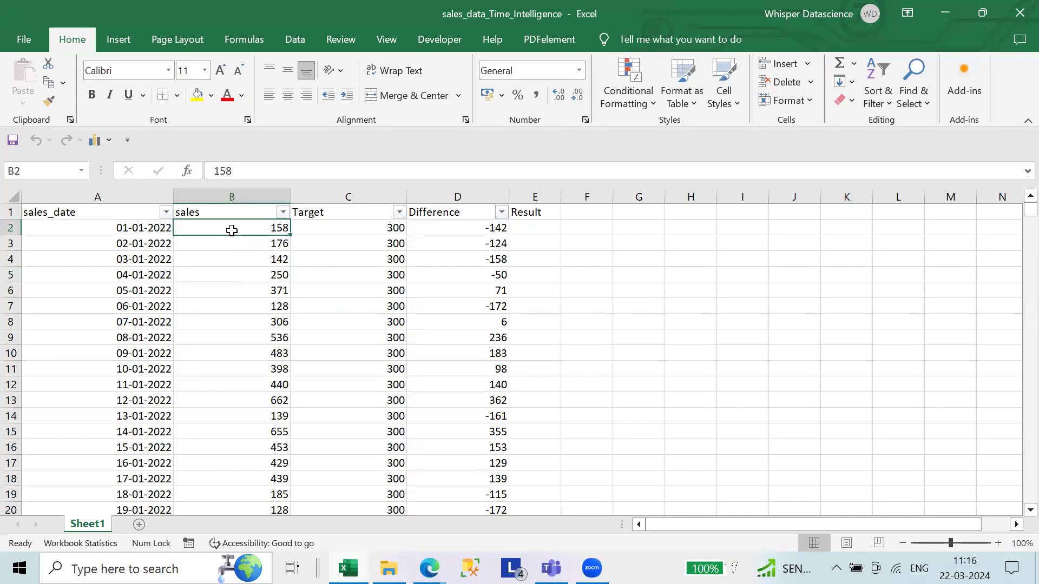
left_click(355, 229)
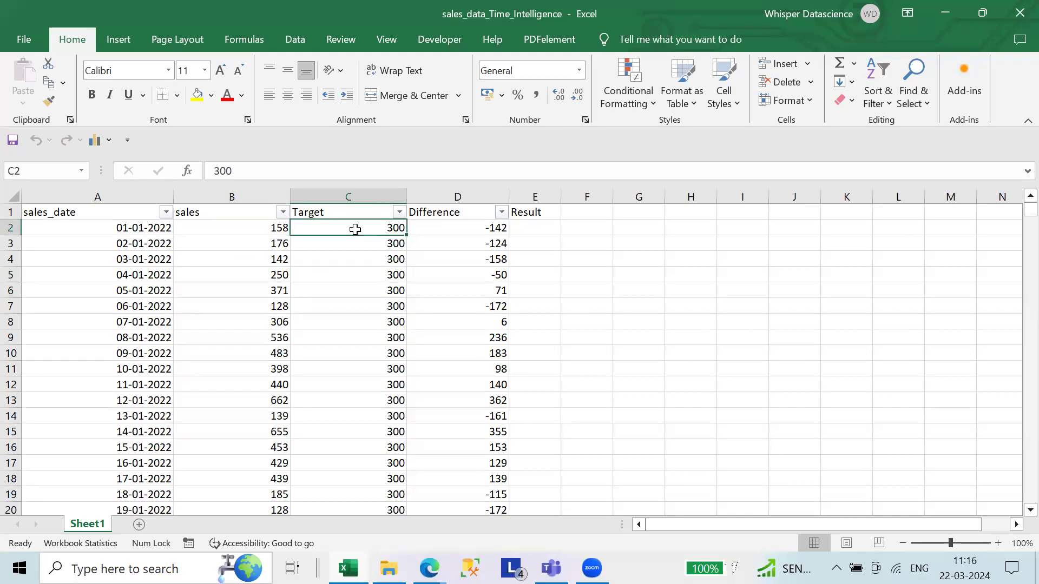
left_click(266, 230)
left_click(344, 227)
left_click(465, 228)
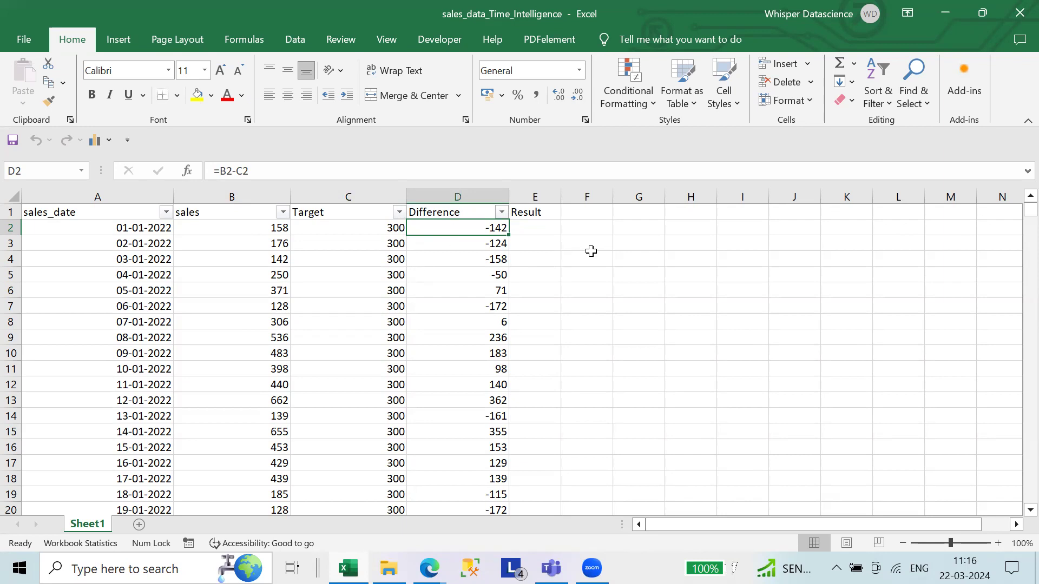
- Widen the Result column and enter "sales not met" in E2 for the first day
left_click_drag(561, 197, 635, 197)
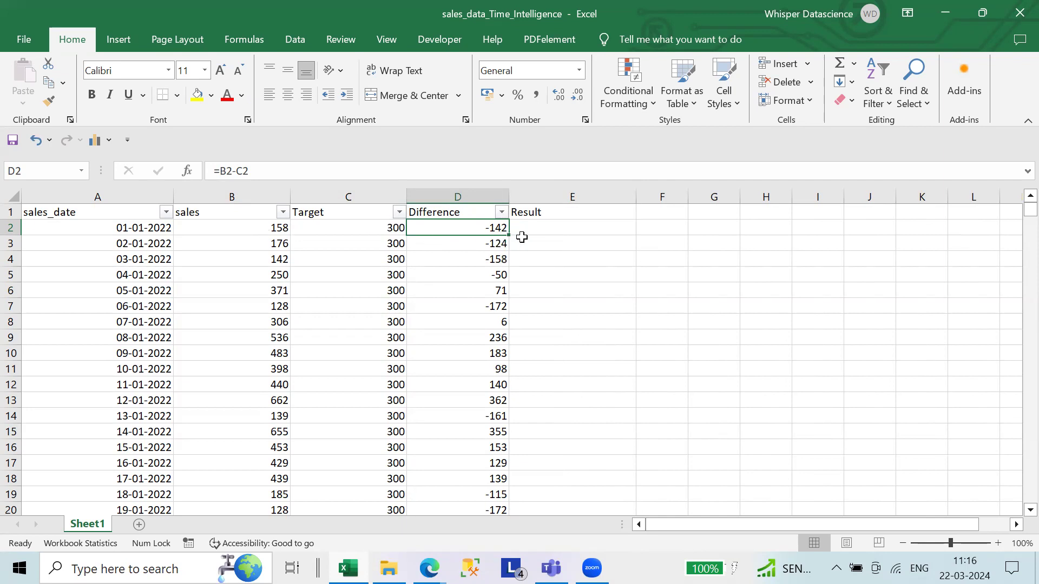
left_click(542, 227)
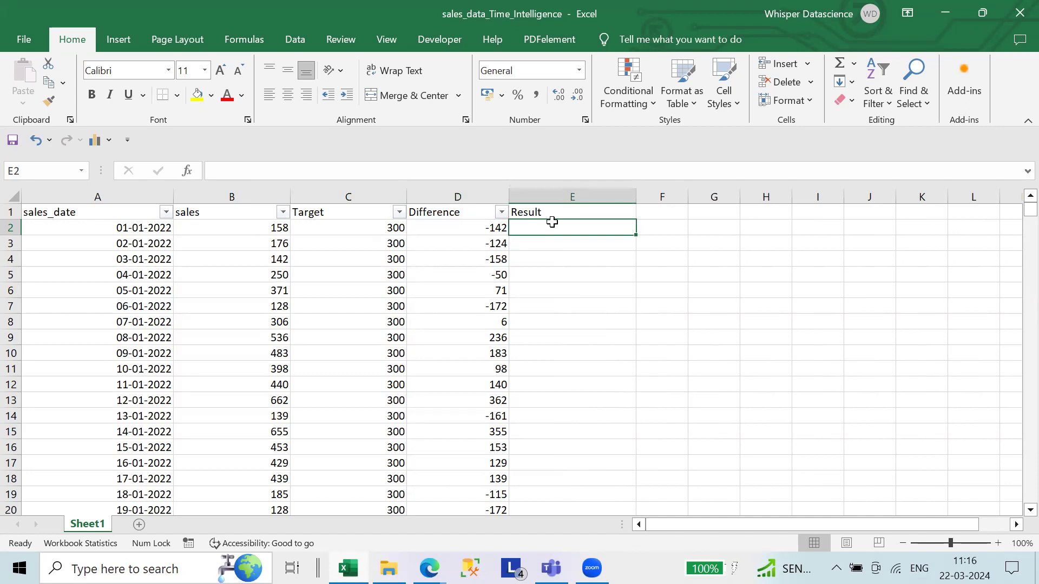
key("Left")
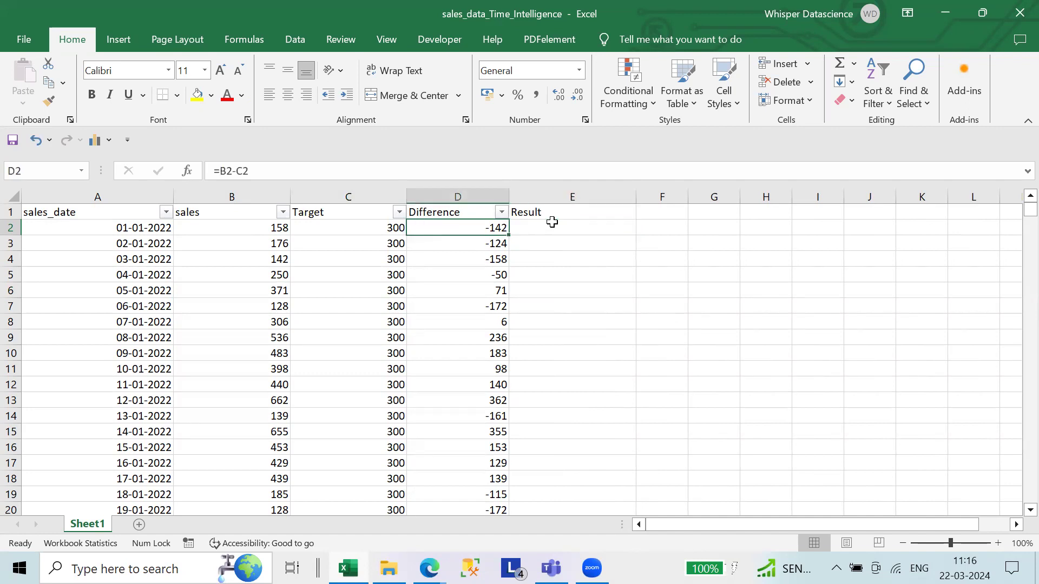
left_click(552, 222)
type("sales not m")
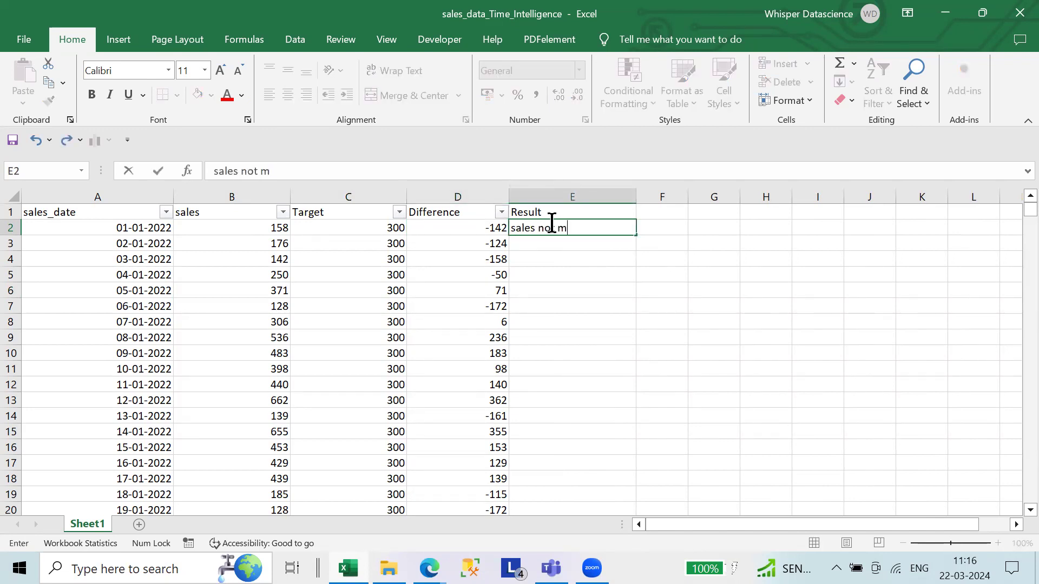
key("Return")
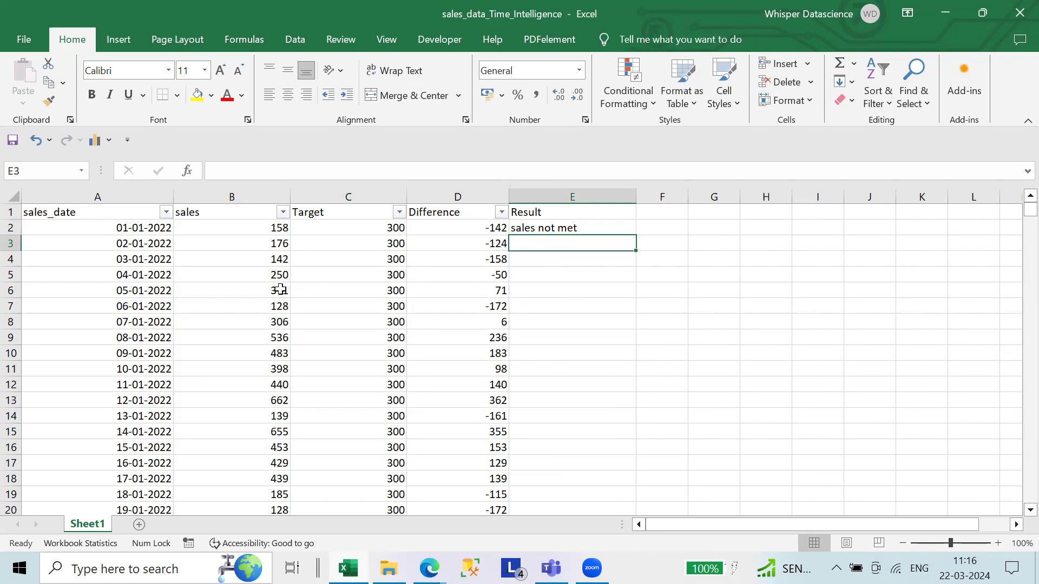
- Widen the Result column further and extend the text in E2 to "sales not met the target"
left_click_drag(279, 290, 532, 290)
left_click(545, 291)
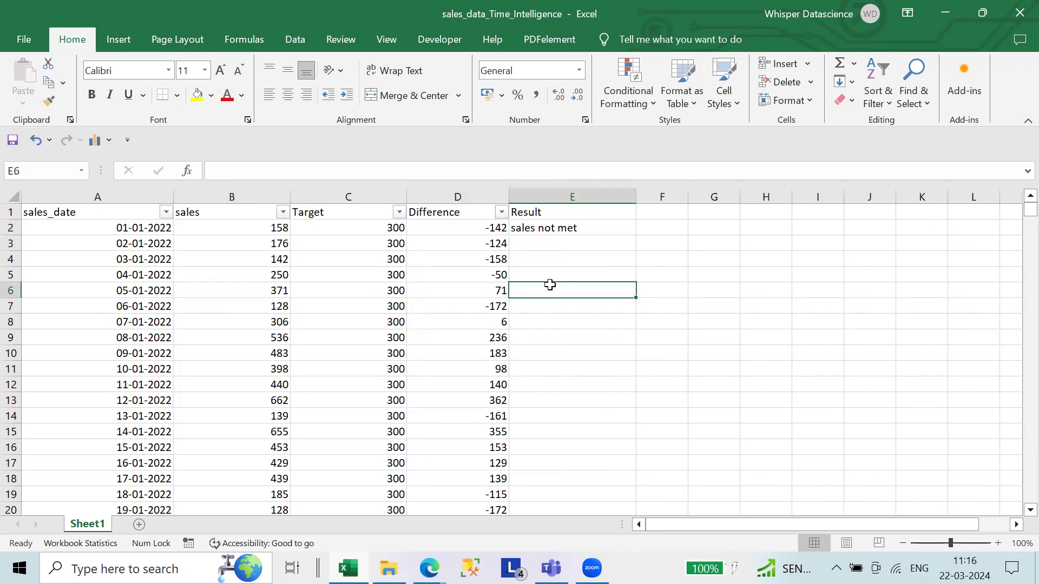
double_click(601, 225)
type("the trahget")
key("Return")
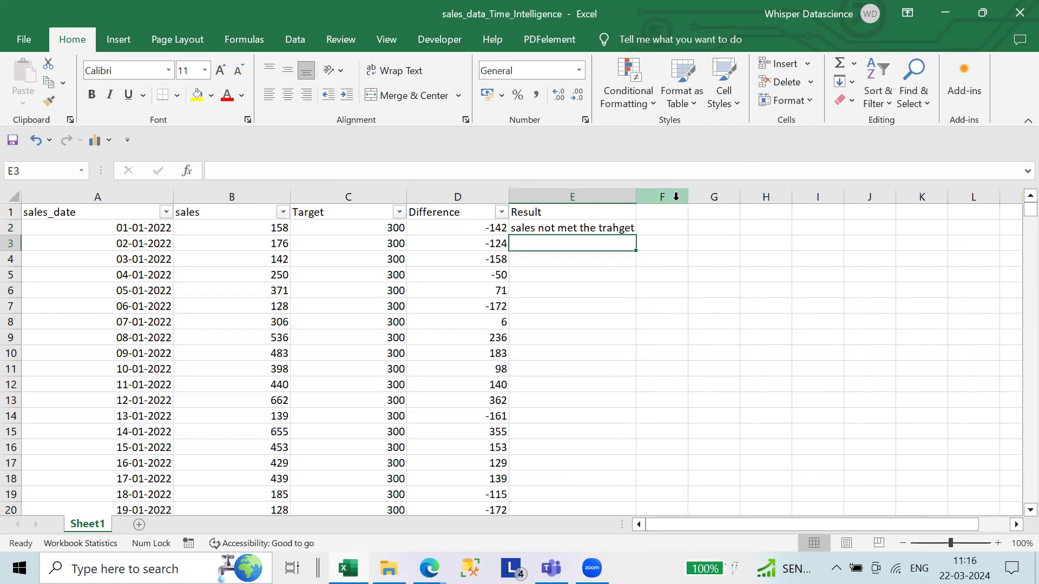
left_click_drag(639, 196, 698, 196)
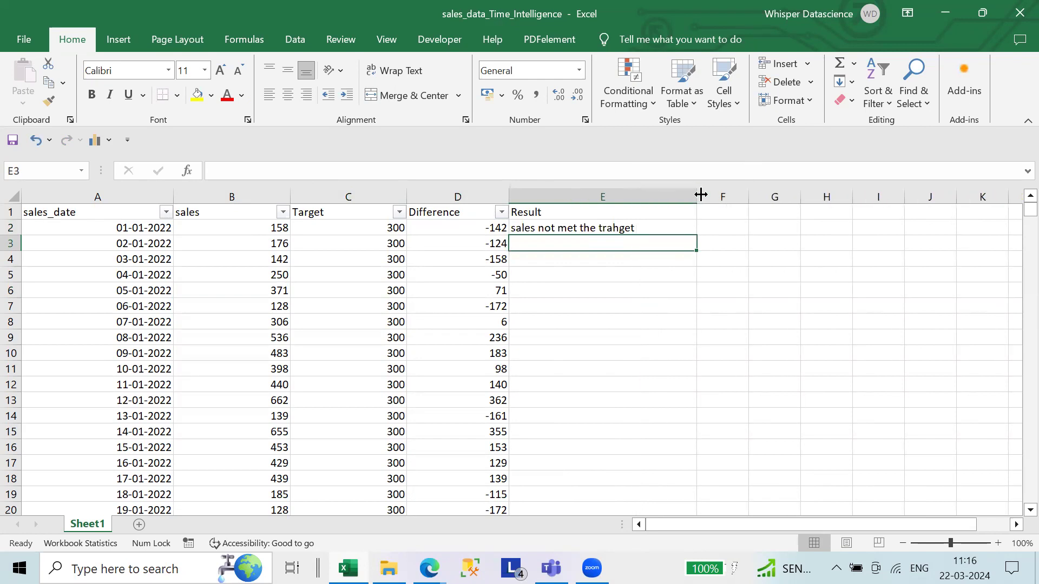
left_click(599, 228)
double_click(622, 227)
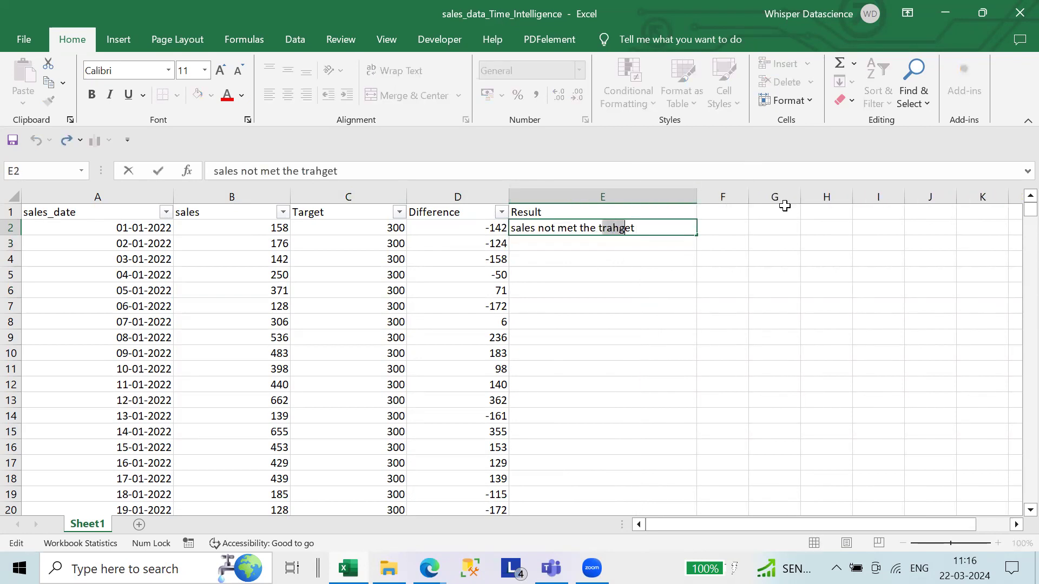
key("BackSpace")
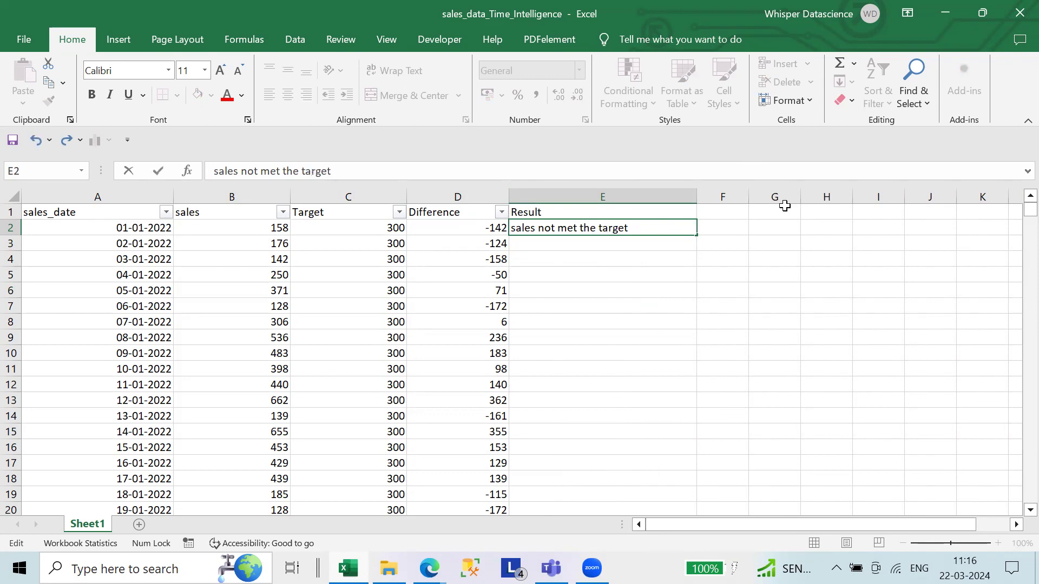
key("Return")
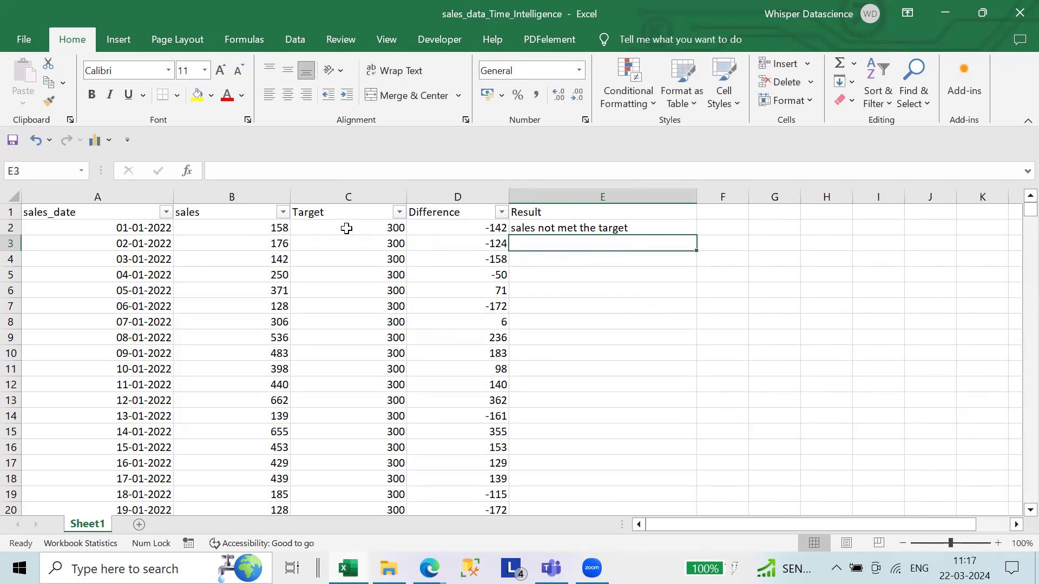
left_click(594, 231)
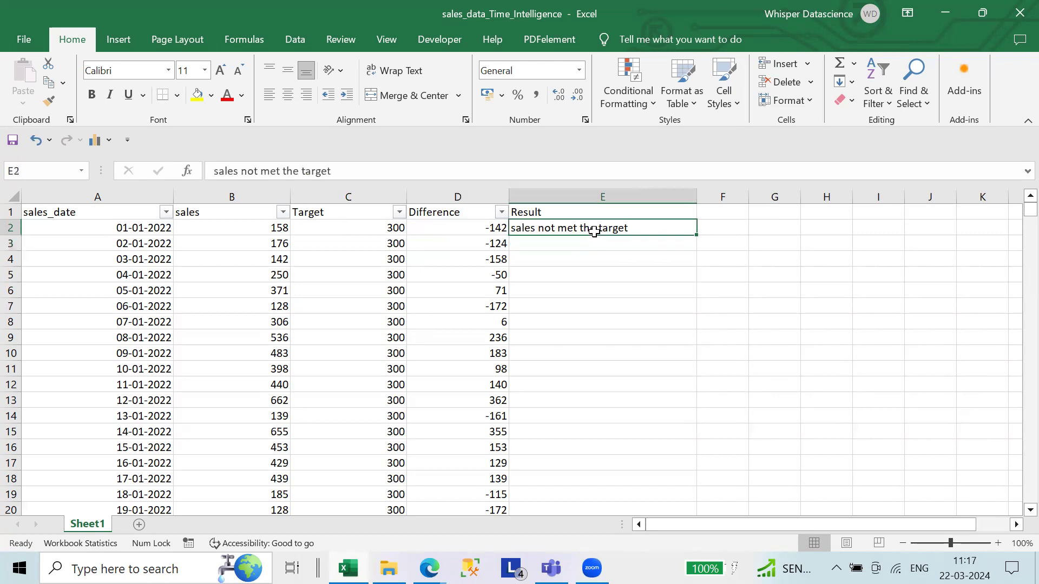
left_click_drag(492, 290, 583, 290)
left_click(583, 290)
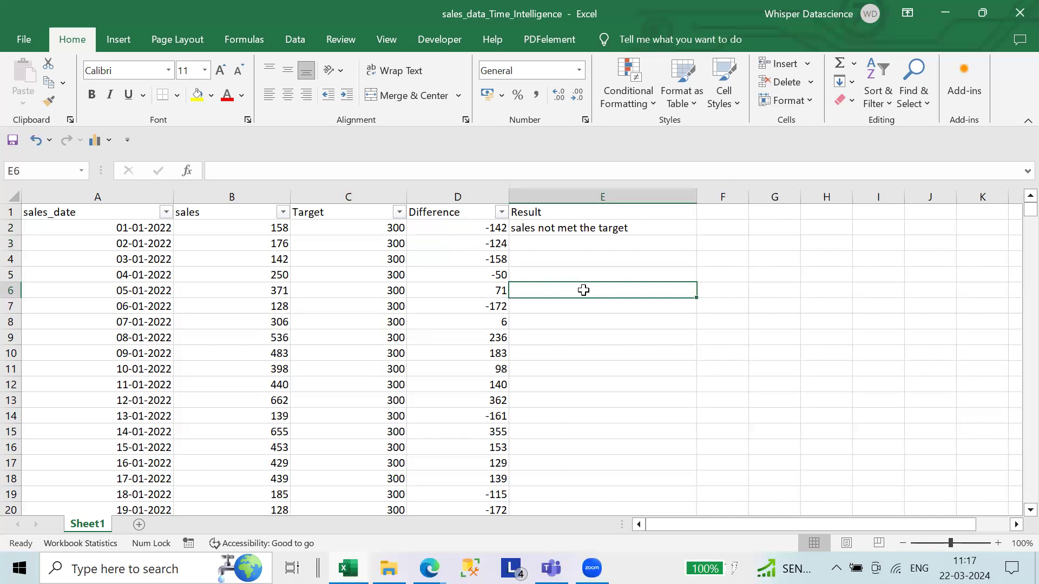
left_click(568, 229)
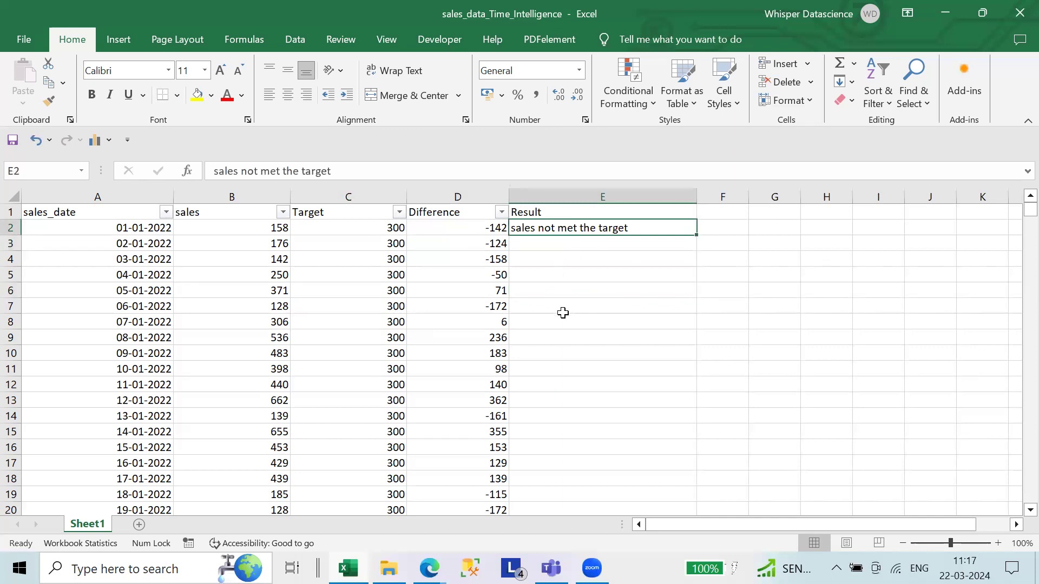
left_click_drag(494, 292, 539, 289)
left_click(542, 290)
double_click(542, 290)
type("Sales et")
type(" the")
type(" Target")
key("BackSpace")
key("BackSpace")
key("BackSpace")
key("BackSpace")
key("BackSpace")
key("BackSpace")
key("BackSpace")
key("BackSpace")
key("BackSpace")
key("BackSpace")
key("BackSpace")
key("BackSpace")
key("BackSpace")
key("BackSpace")
key("BackSpace")
key("BackSpace")
key("BackSpace")
key("BackSpace")
- Enter "Target Acheived" in E6 as the result for 05-01-2022
type("Target Acjeived")
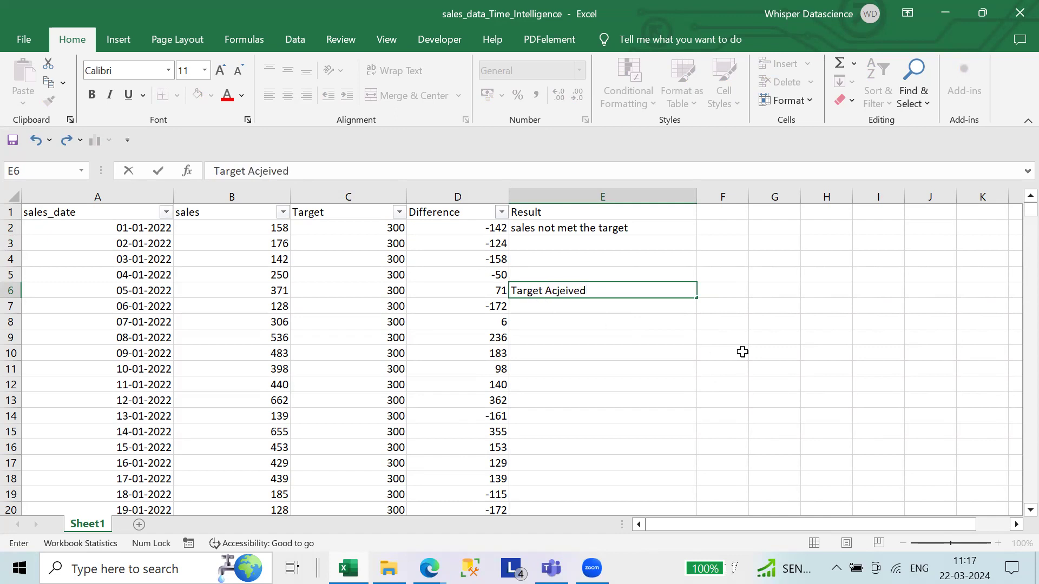
left_click(743, 353)
double_click(565, 291)
left_click(550, 291)
key("BackSpace")
type("h")
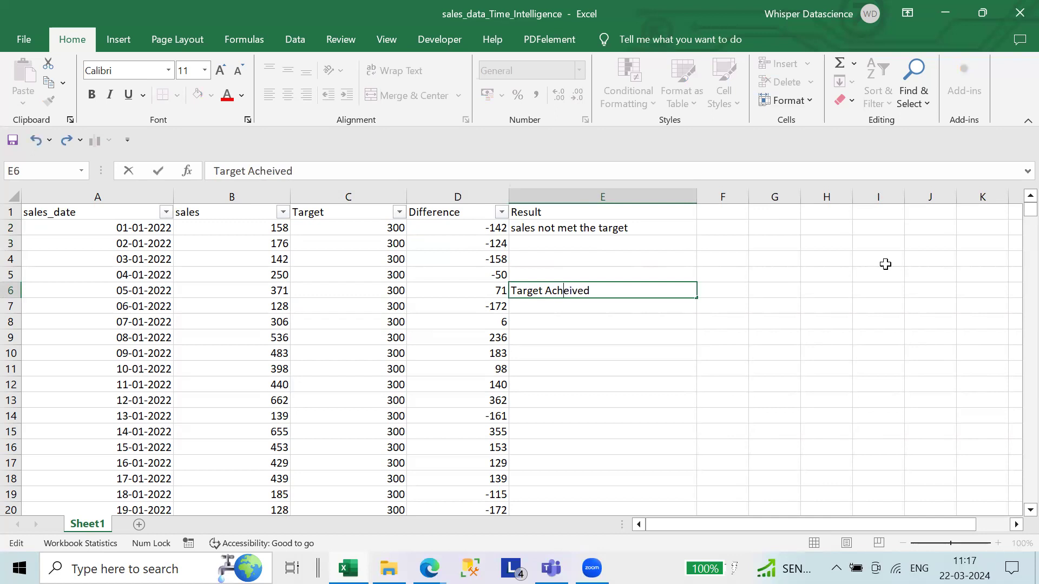
key("Return")
- Replace the result text in E2 with "Target Not Acheived"
left_click(562, 292)
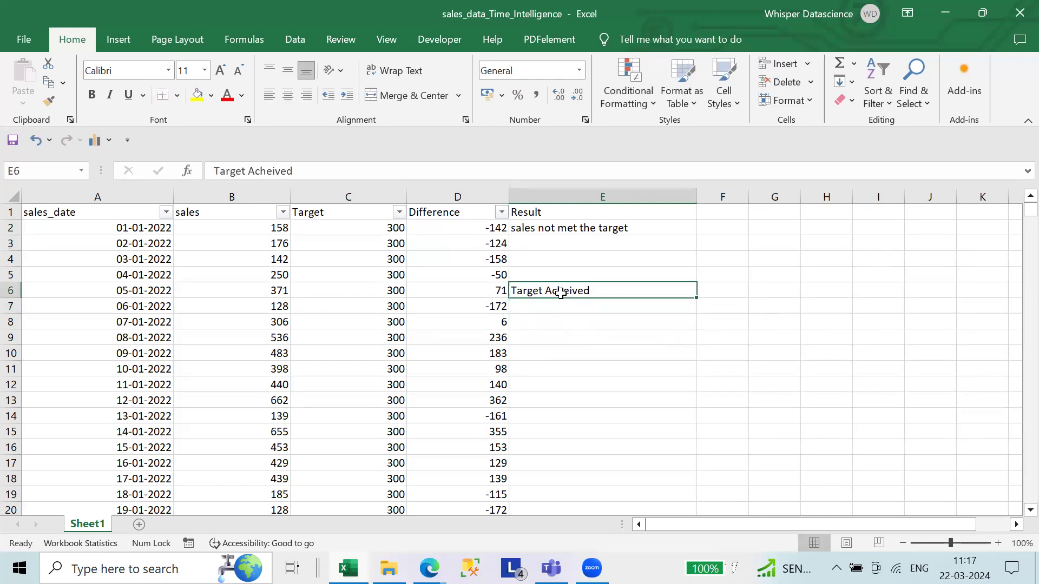
left_click(557, 230)
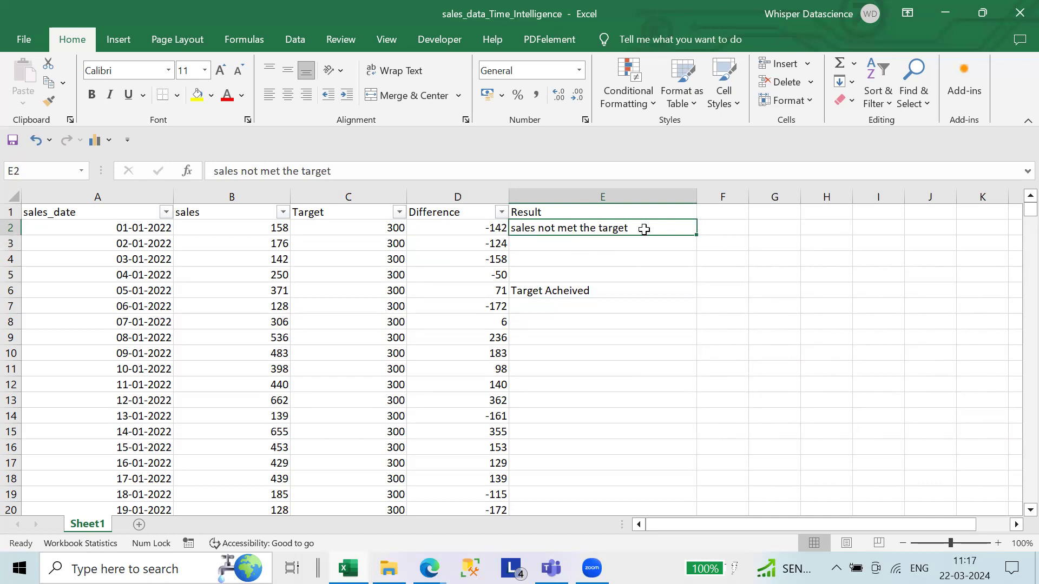
type("Tar ")
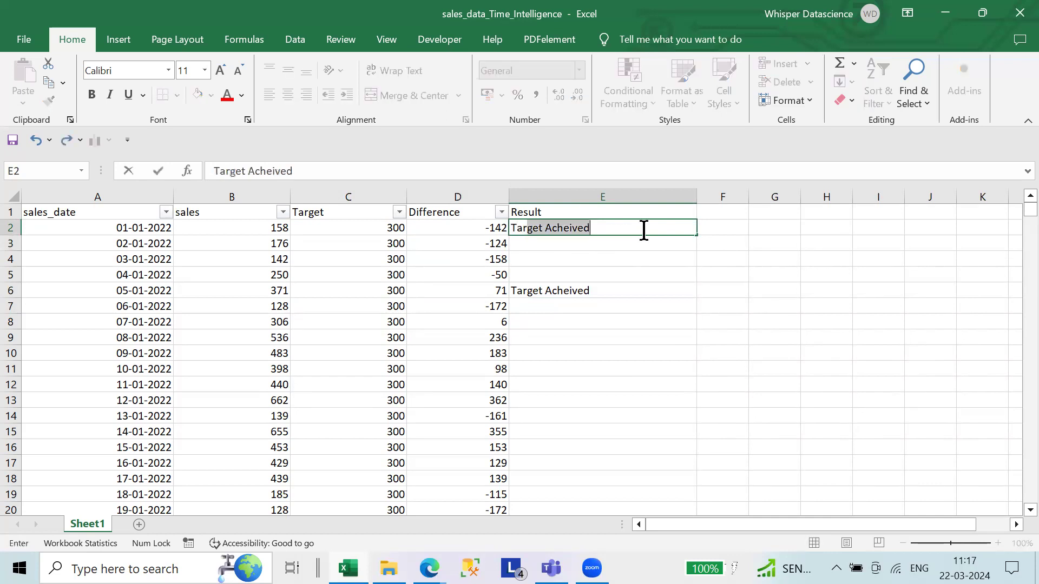
type("get")
key("Left")
left_click(644, 229)
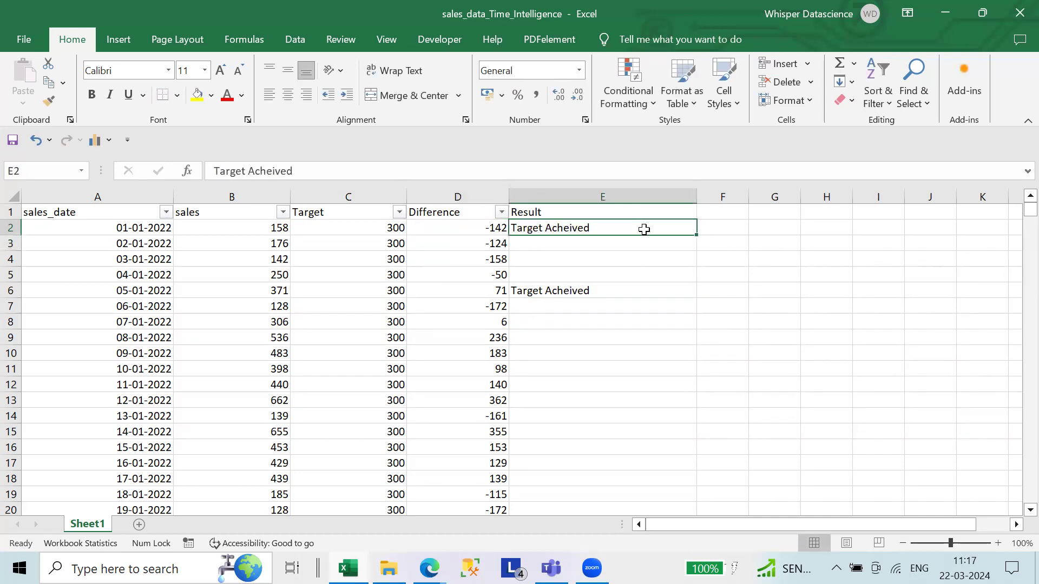
left_click(249, 171)
type("Not")
key("Return")
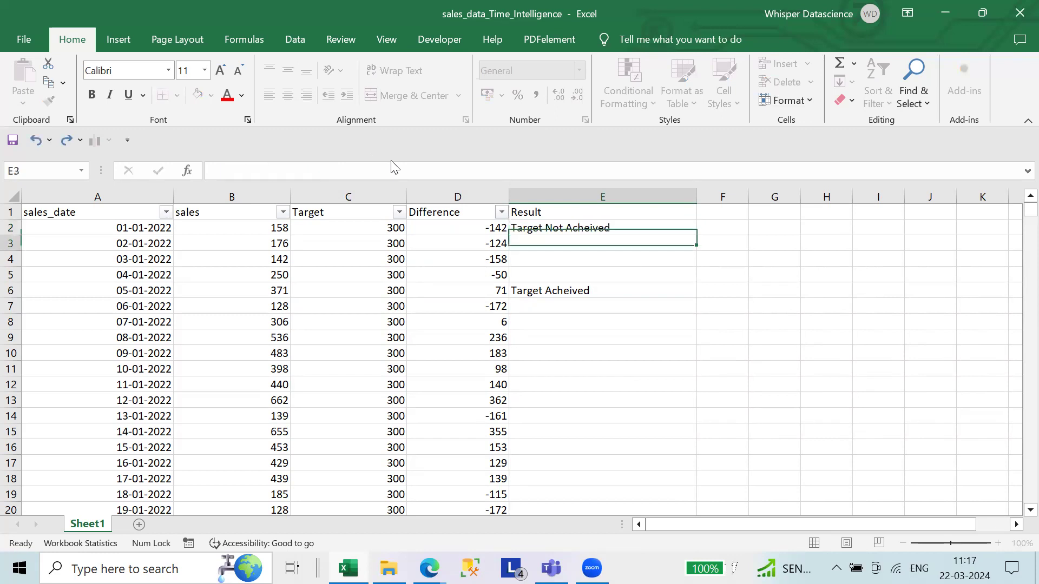
- Review the Difference and Result entries in rows 6 and 2, and check how far down the data extends
left_click_drag(483, 293, 563, 291)
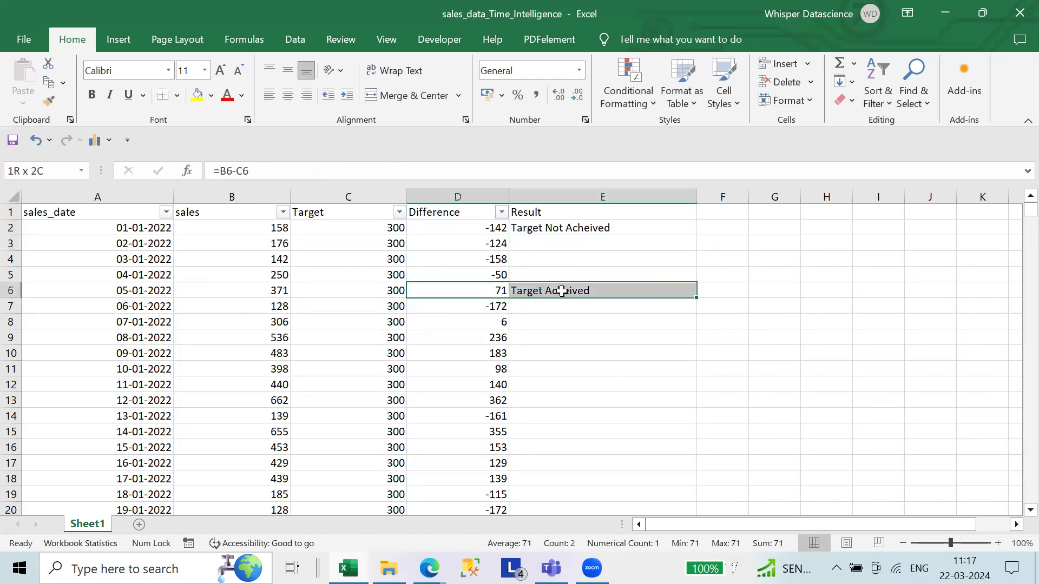
left_click(562, 291)
left_click_drag(497, 291, 515, 292)
left_click_drag(475, 227, 523, 228)
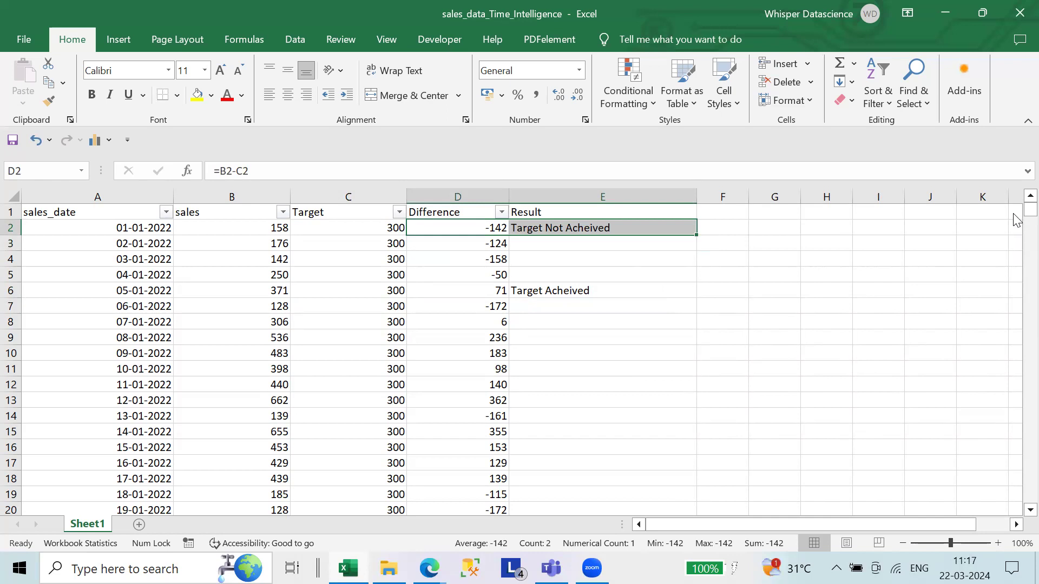
left_click_drag(1029, 210, 1017, 496)
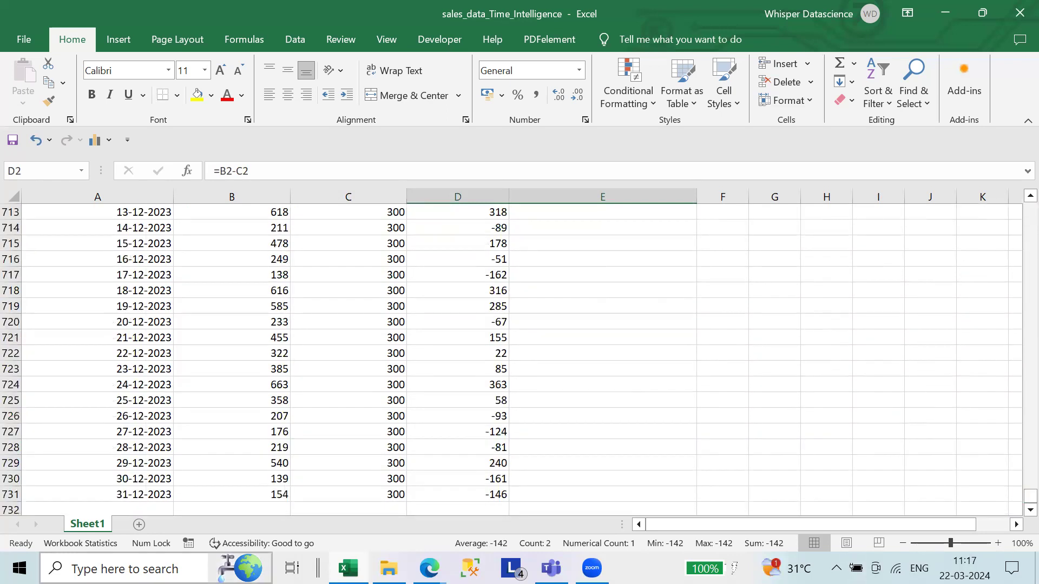
left_click(11, 494)
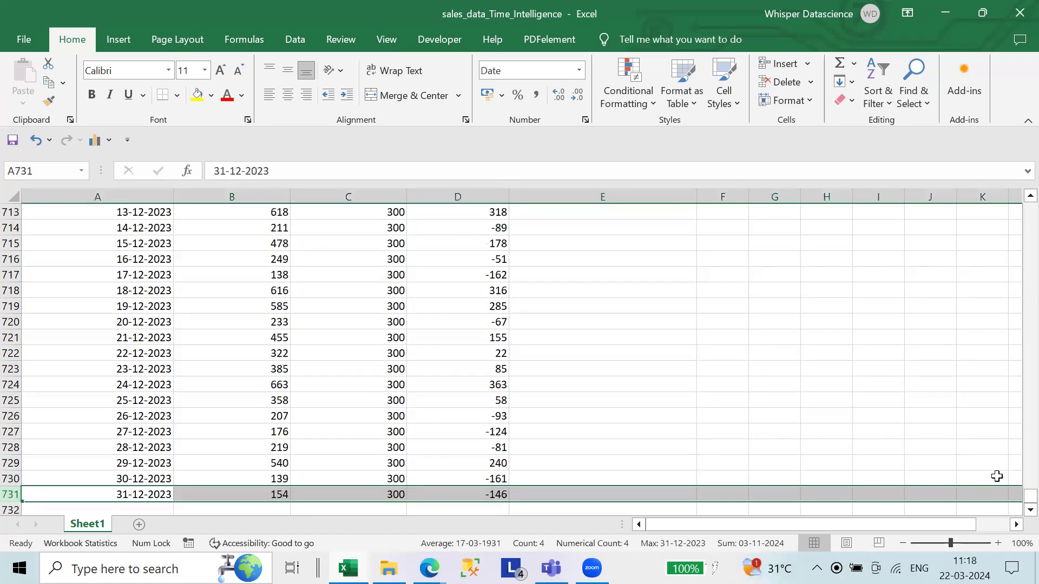
left_click_drag(1028, 495, 1013, 159)
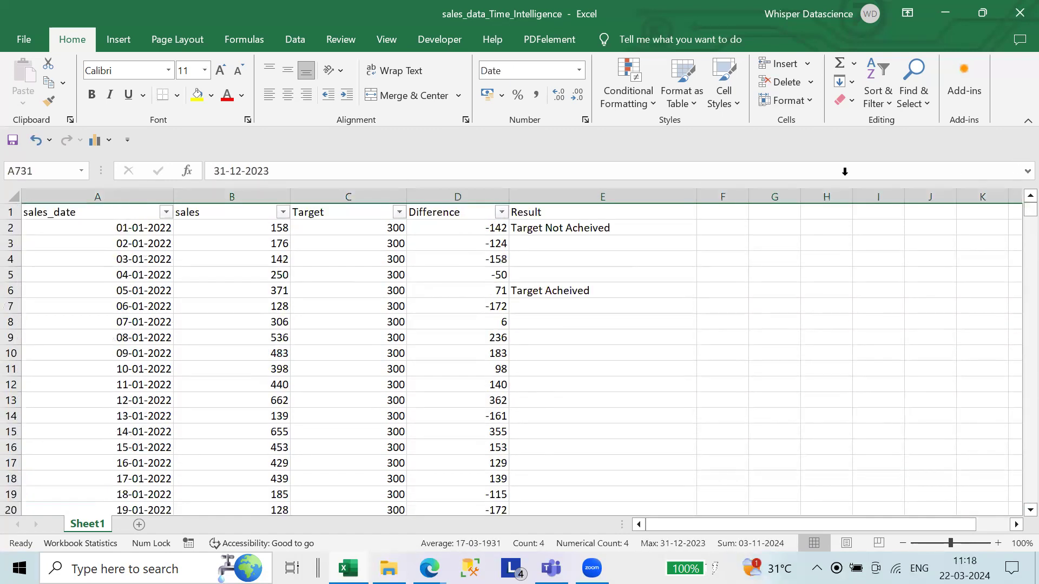
left_click(500, 268)
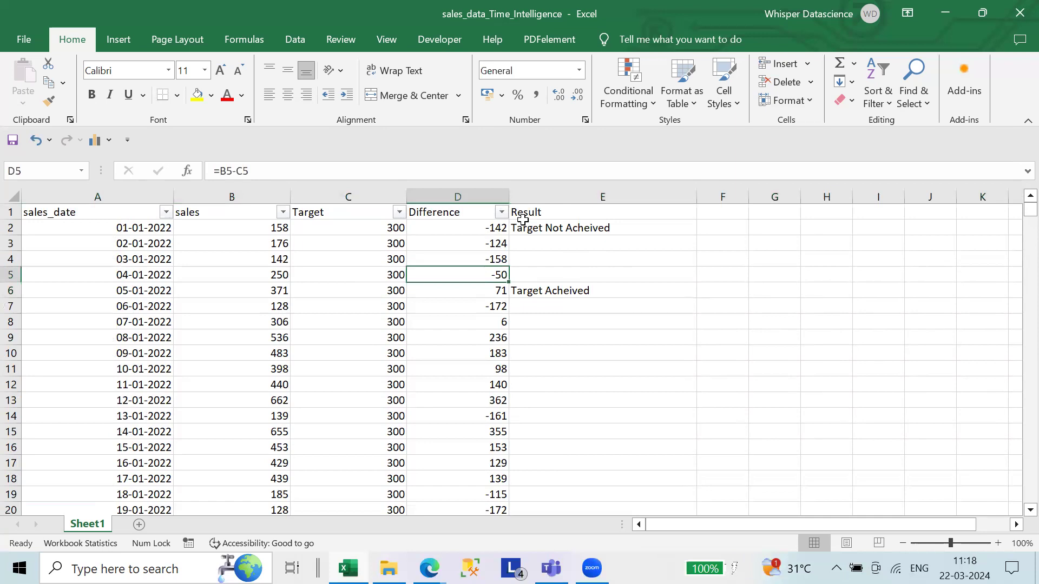
- Move the "Target Not Acheived" text from E2 to G2
left_click(567, 226)
left_click(566, 286)
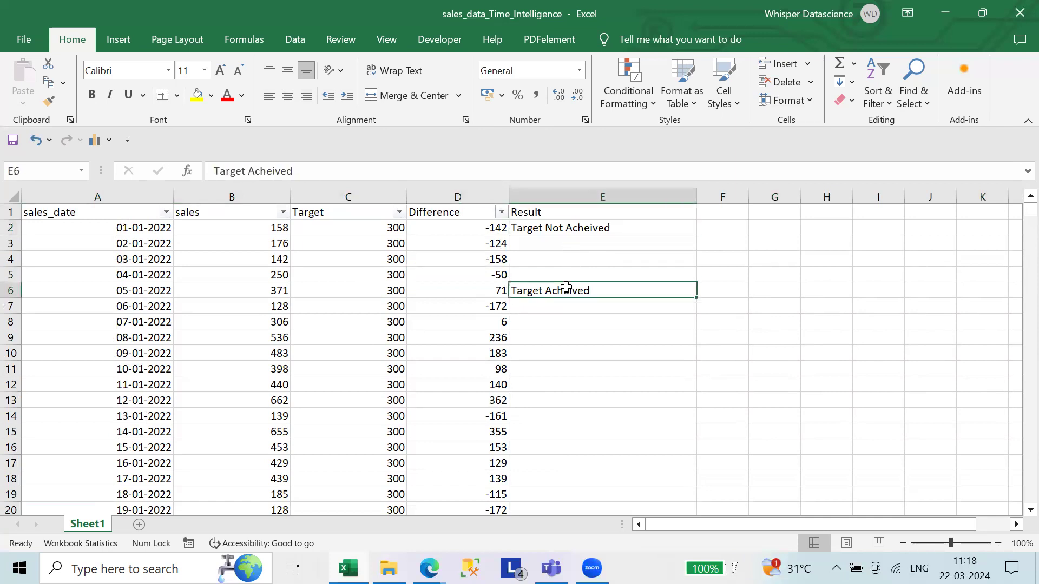
left_click(602, 232)
key("ctrl+c")
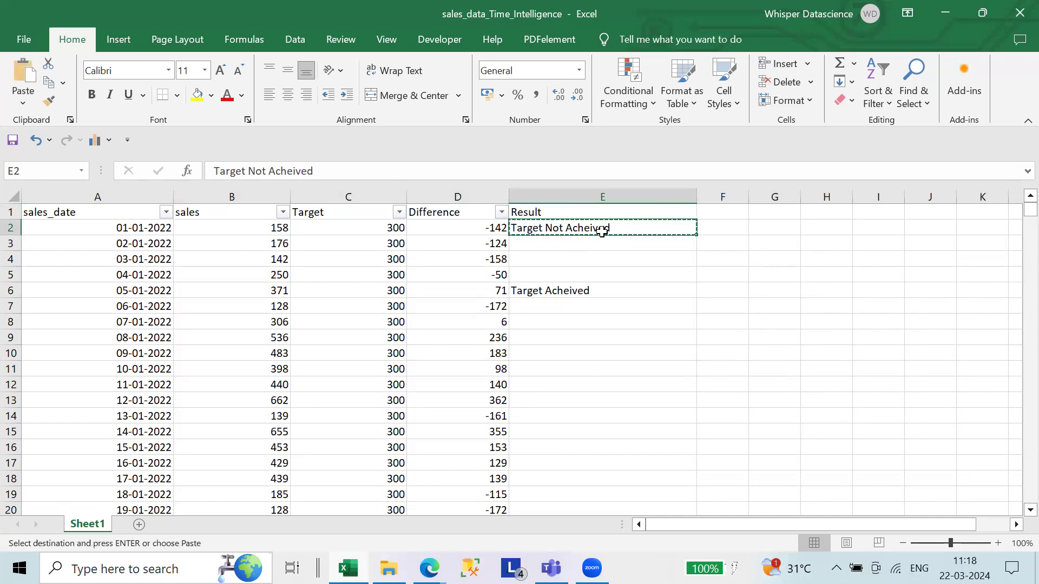
key("Right")
key("Right")
key("ctrl+v")
- Move the "Target Acheived" text from E6 to G3
key("Down")
key("Down")
key("Down")
key("Left")
key("Left")
key("Left")
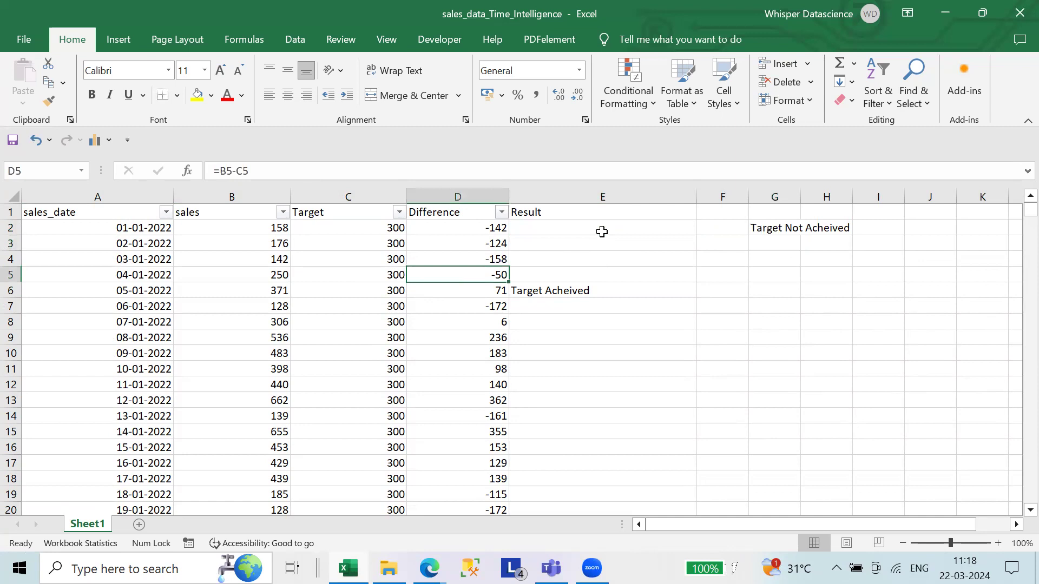
key("Down")
key("Right")
key("ctrl+x")
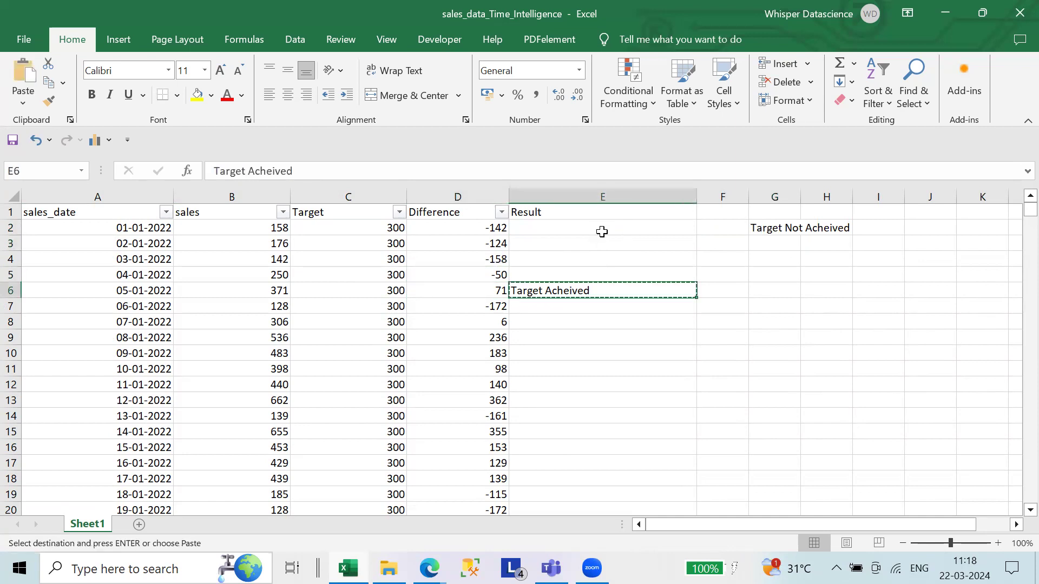
key("Up")
key("Up")
key("Up")
key("Right")
key("Right")
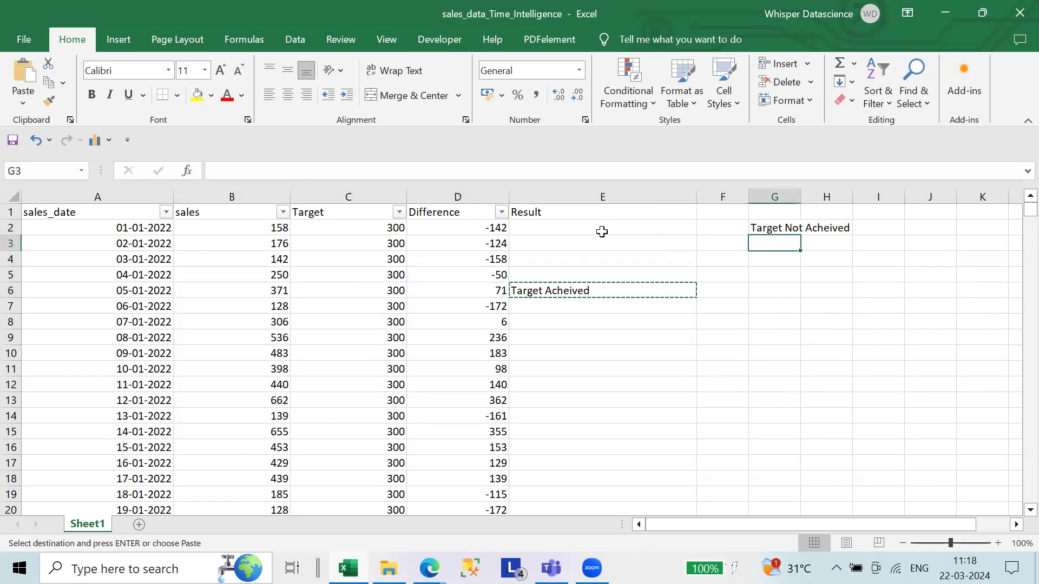
key("ctrl+v")
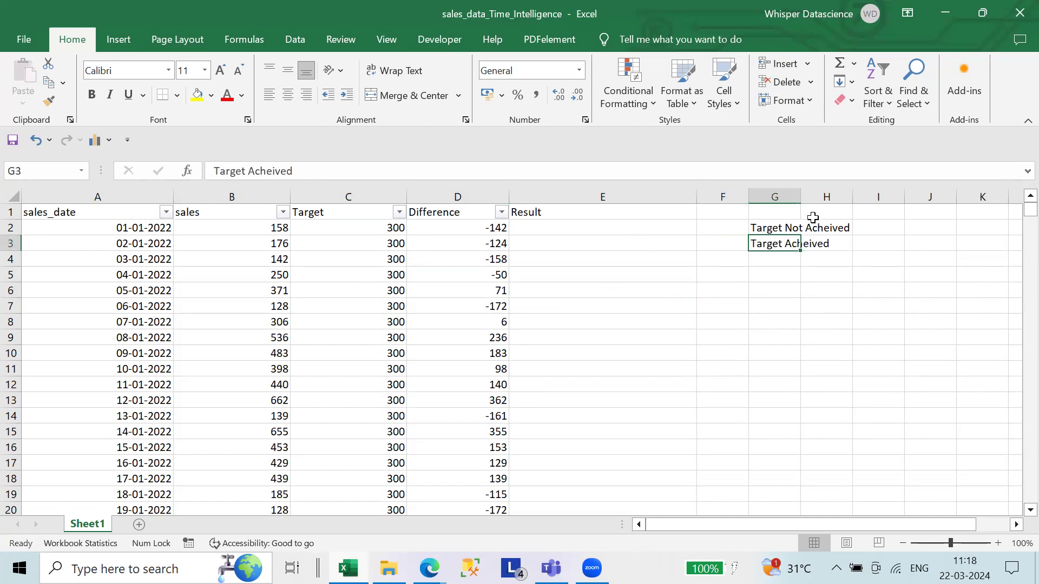
- Fit column G's width to its contents and select the two result texts in G2:G3
double_click(800, 197)
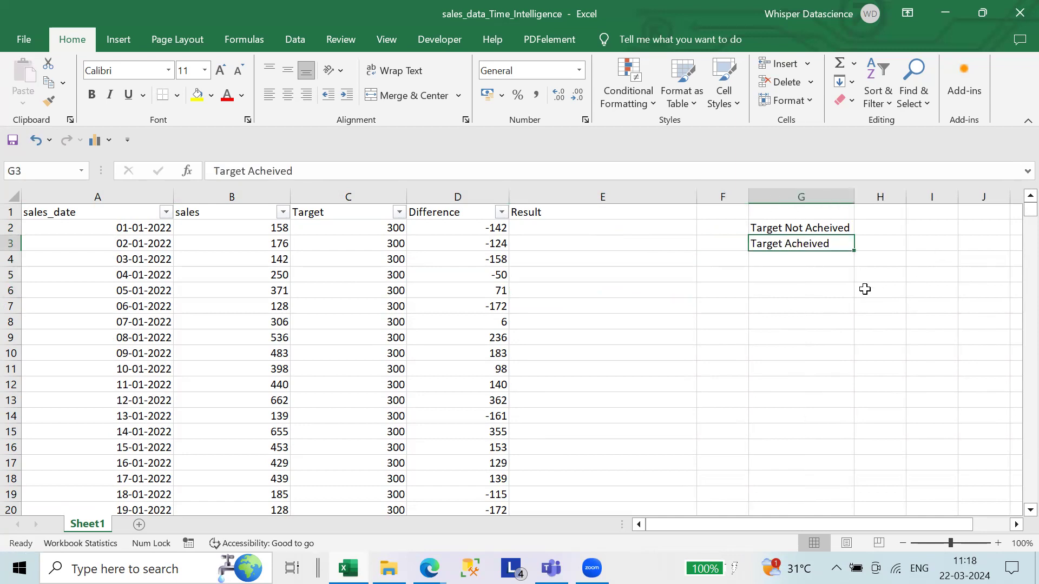
left_click(806, 230)
left_click_drag(806, 230, 802, 245)
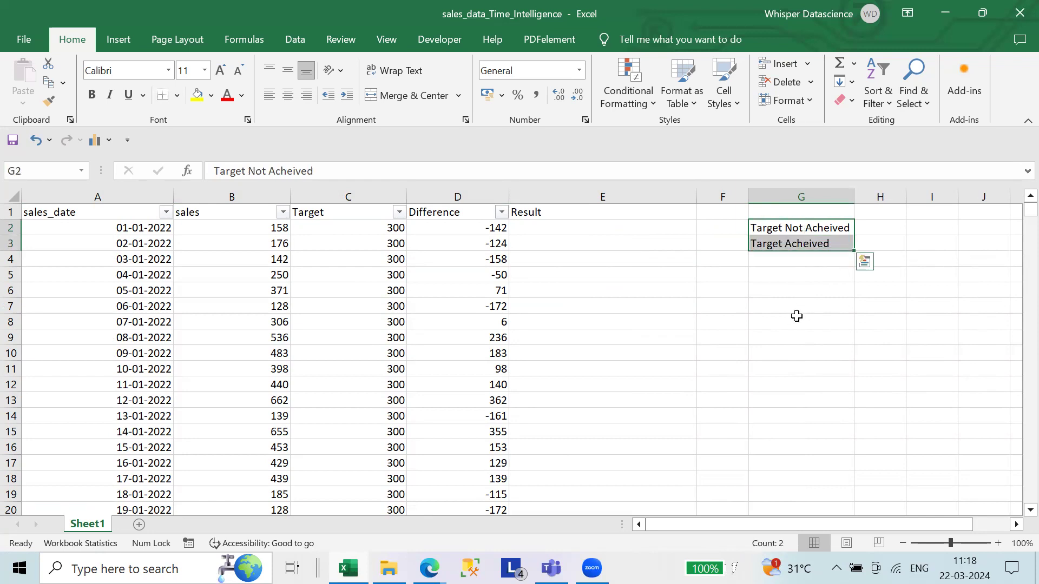
- Begin an IF formula in E2 with the Difference cell D2 as the start of its logical test
left_click(543, 227)
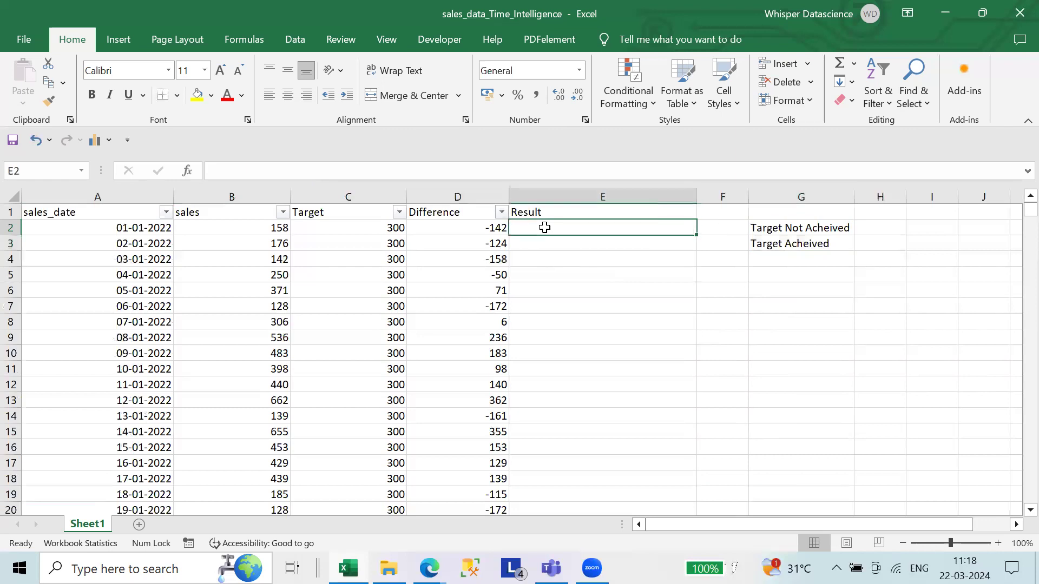
left_click(255, 177)
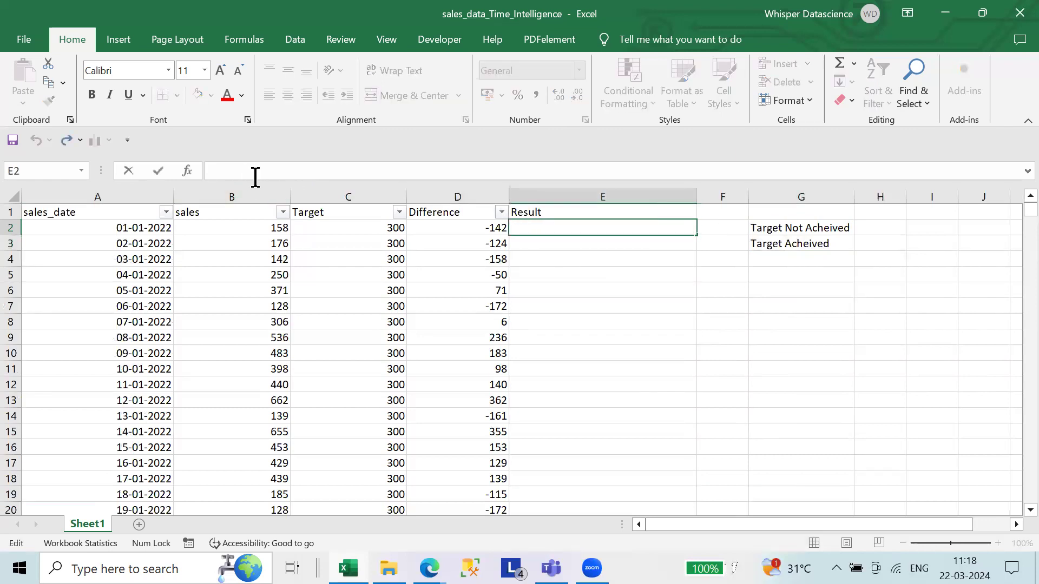
type("=")
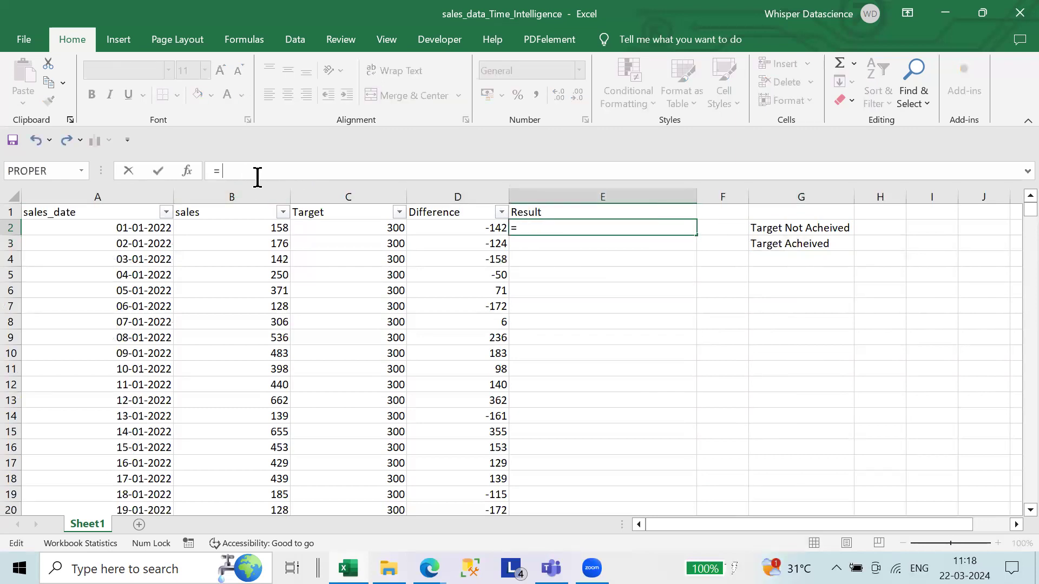
type(" if")
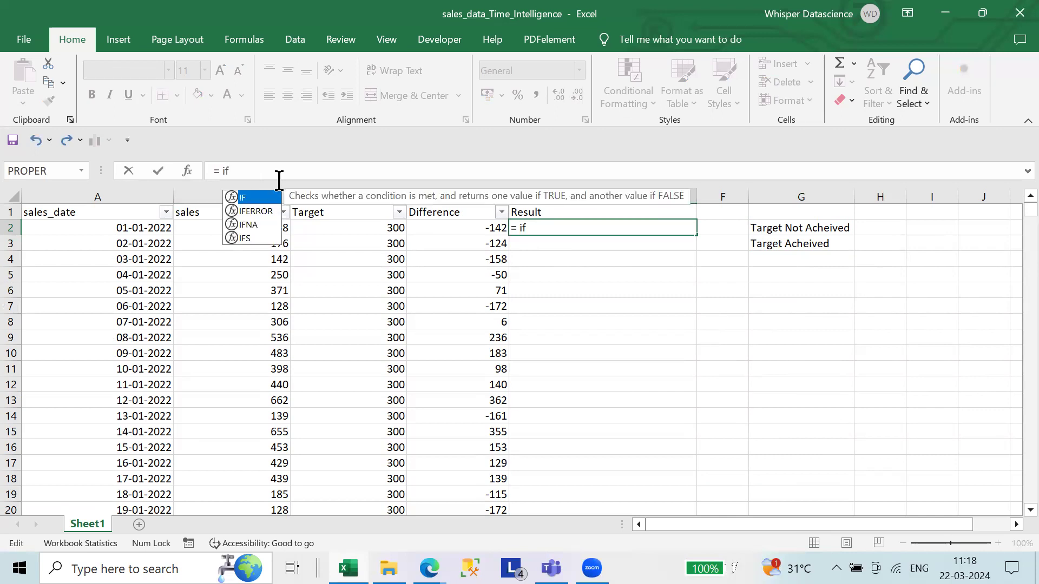
double_click(255, 198)
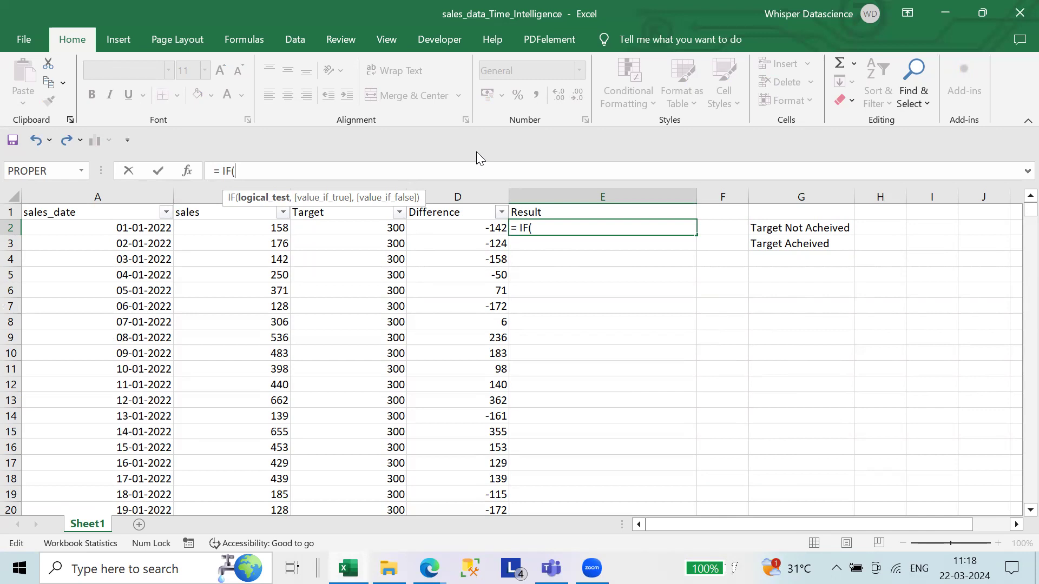
type("d")
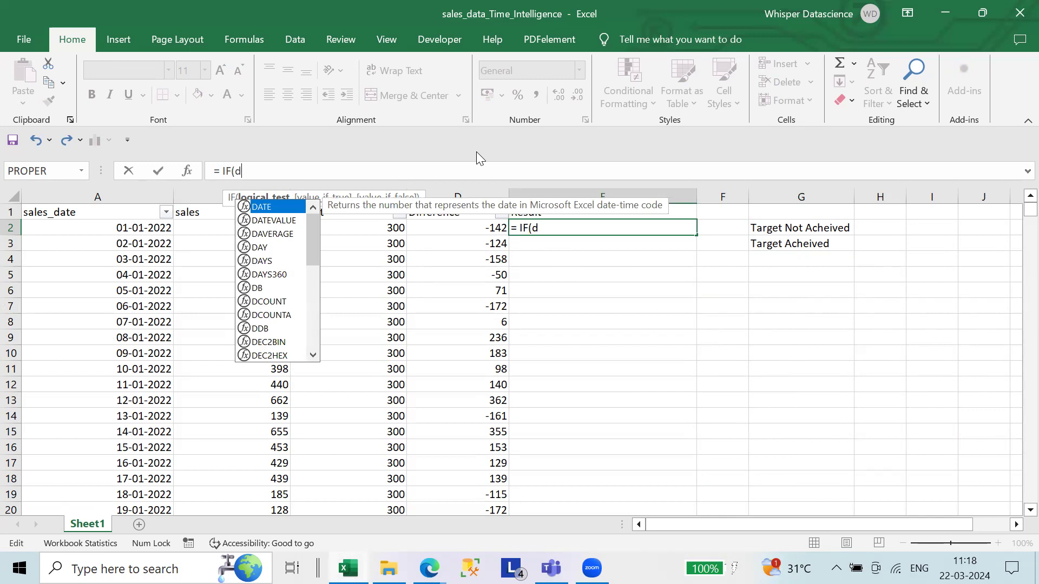
left_click(488, 227)
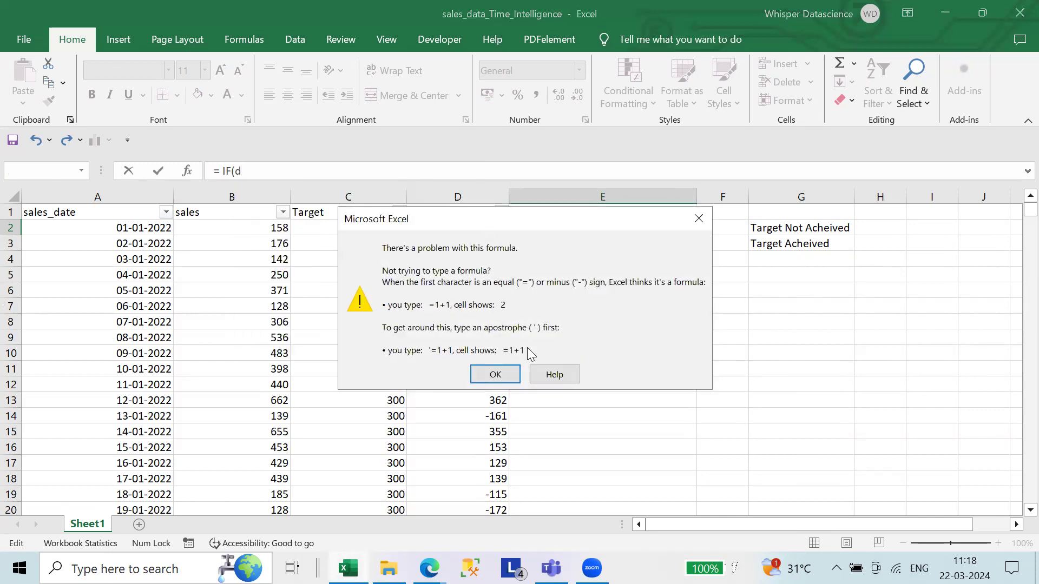
left_click(495, 375)
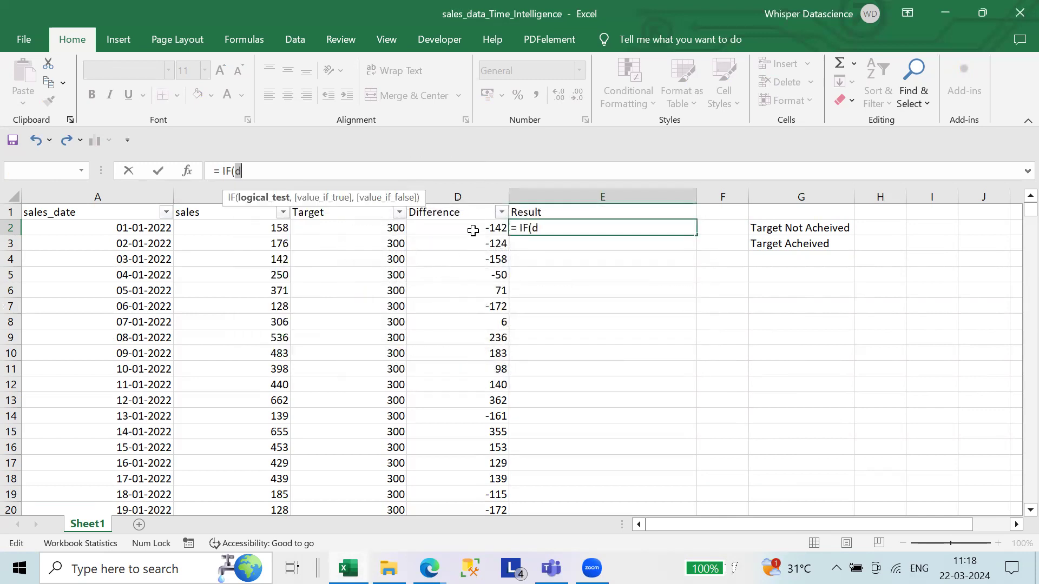
left_click(471, 229)
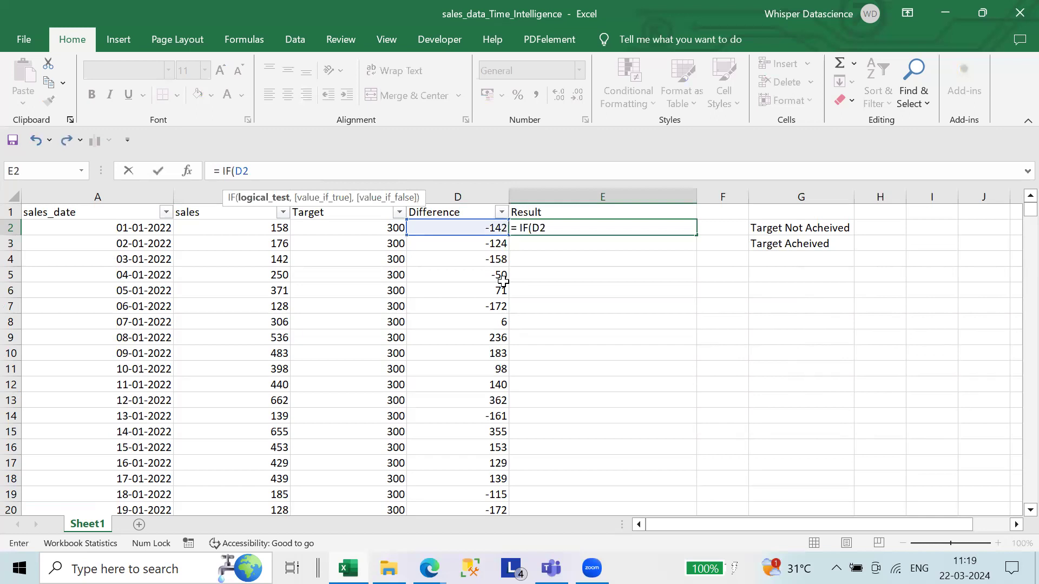
- Complete the IF condition in E2 as D2 > 0 and give "Target Achieved" as the value if true
type("> 0")
key("Left")
key("BackSpace")
key("BackSpace")
key("BackSpace")
type(",\"")
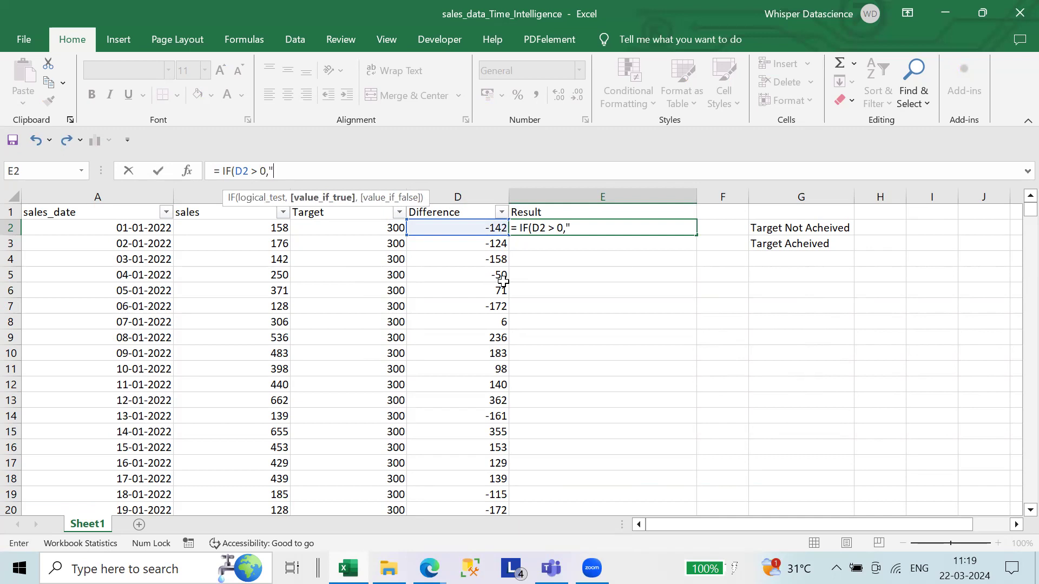
type("Target Achieved")
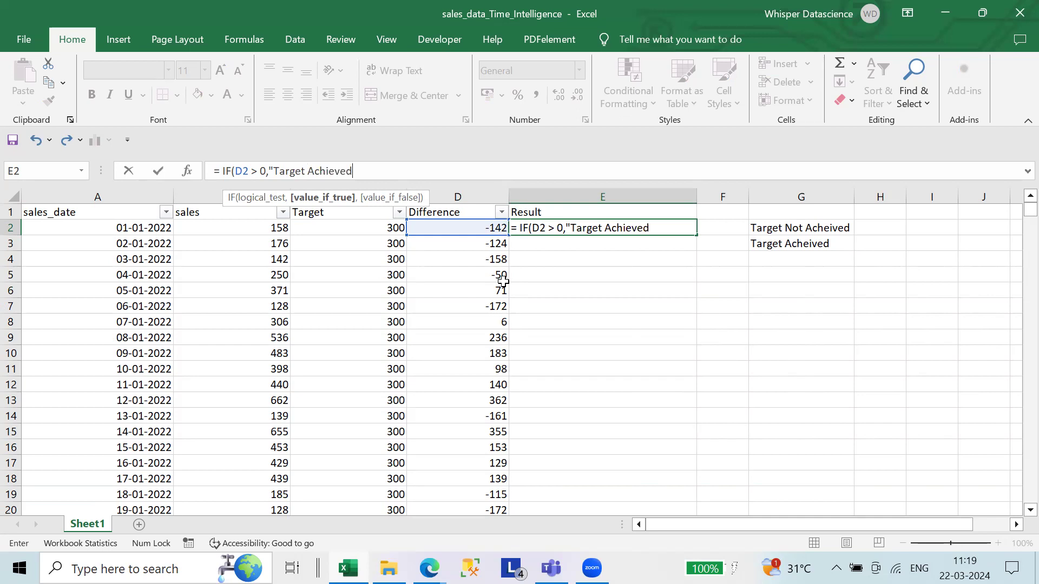
type("\",")
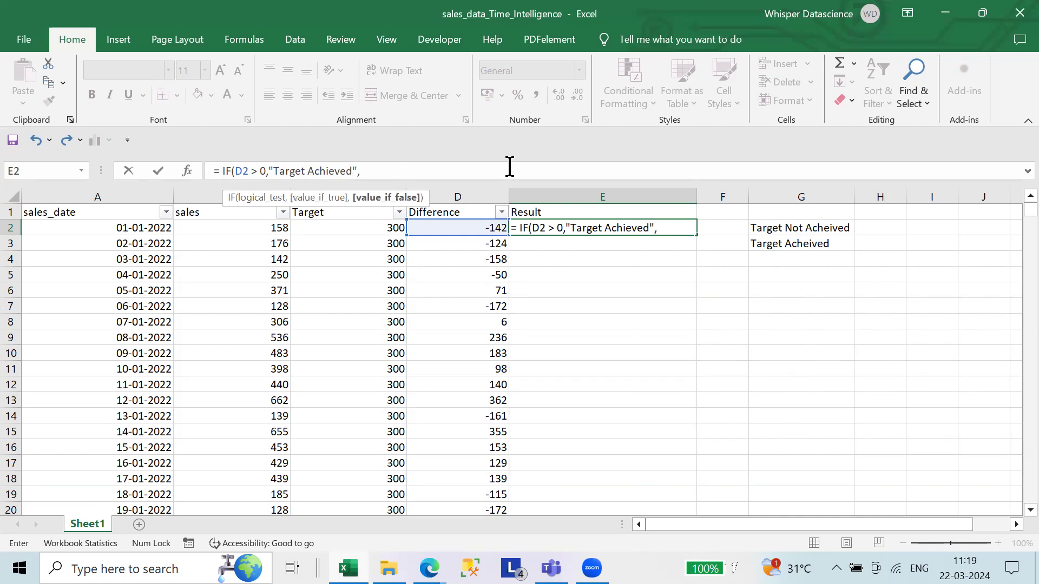
- Add "Target Not Achieved" as the value if false and commit the IF formula in E2
type("\"Target ")
type("Not A")
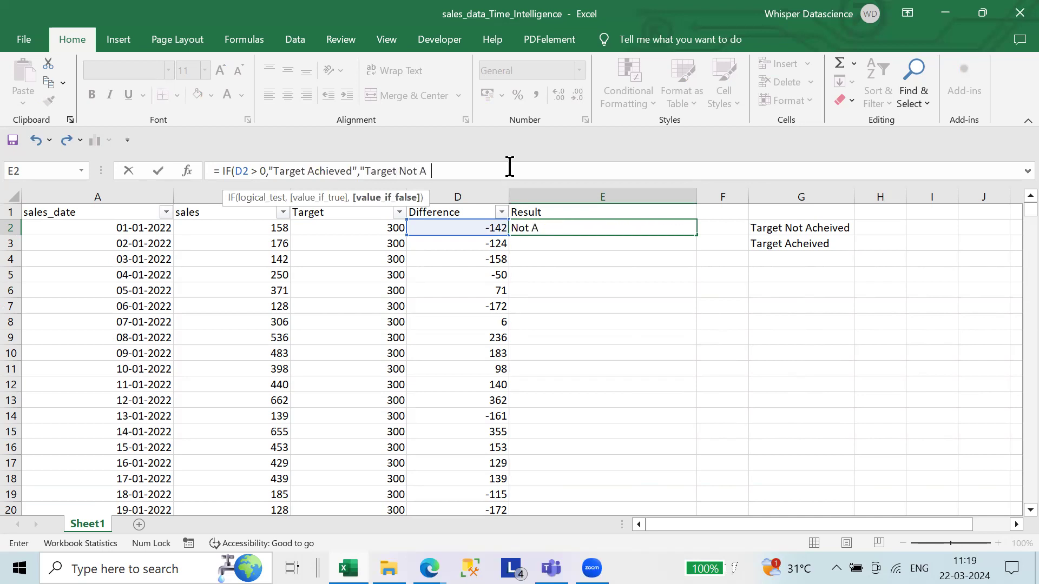
type("chieved\")")
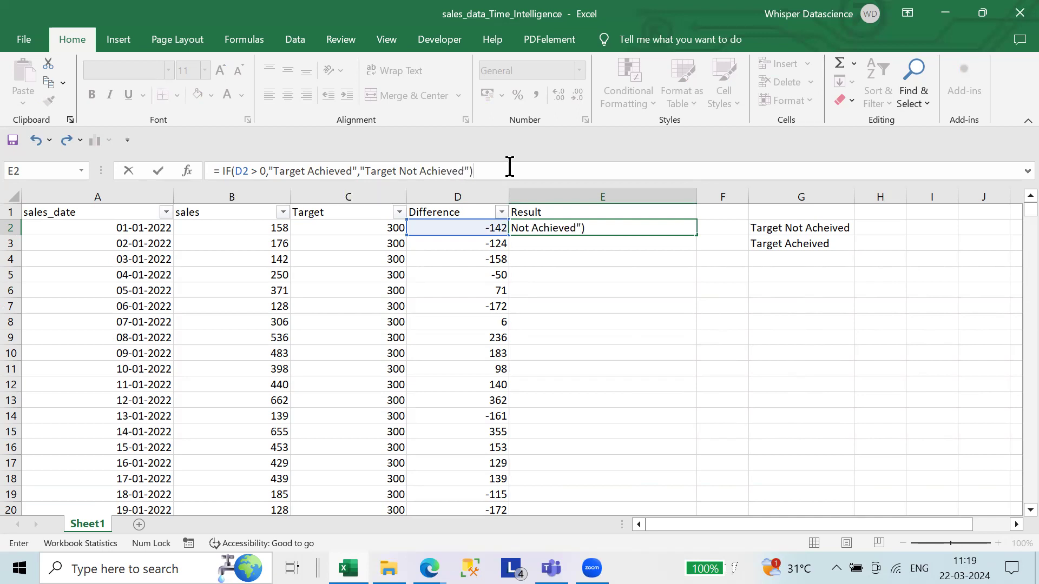
key("Return")
- Fill the IF formula from E2 down the Result column to the last data row
left_click_drag(475, 230, 545, 230)
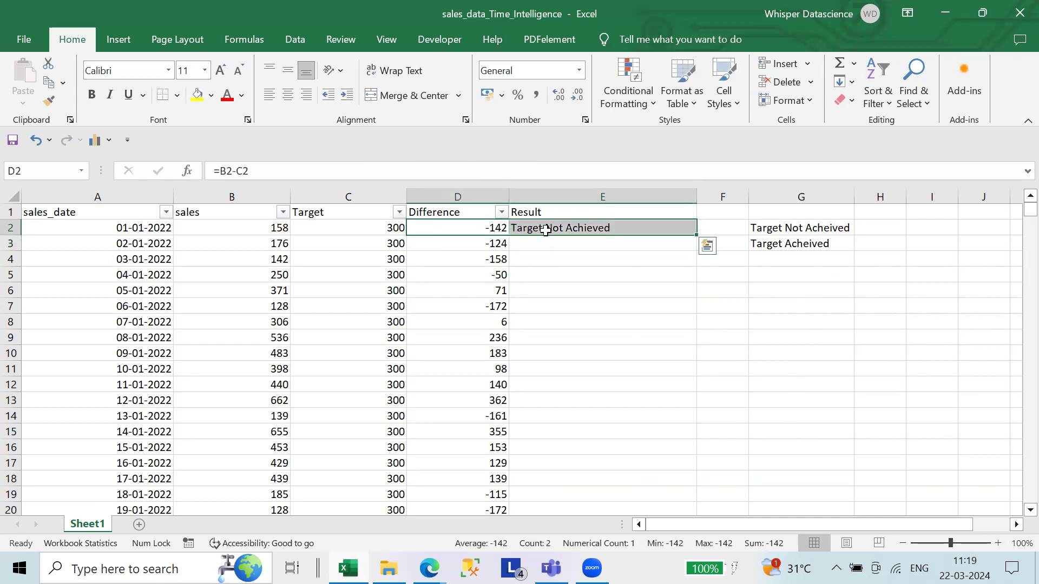
left_click(568, 245)
left_click(592, 232)
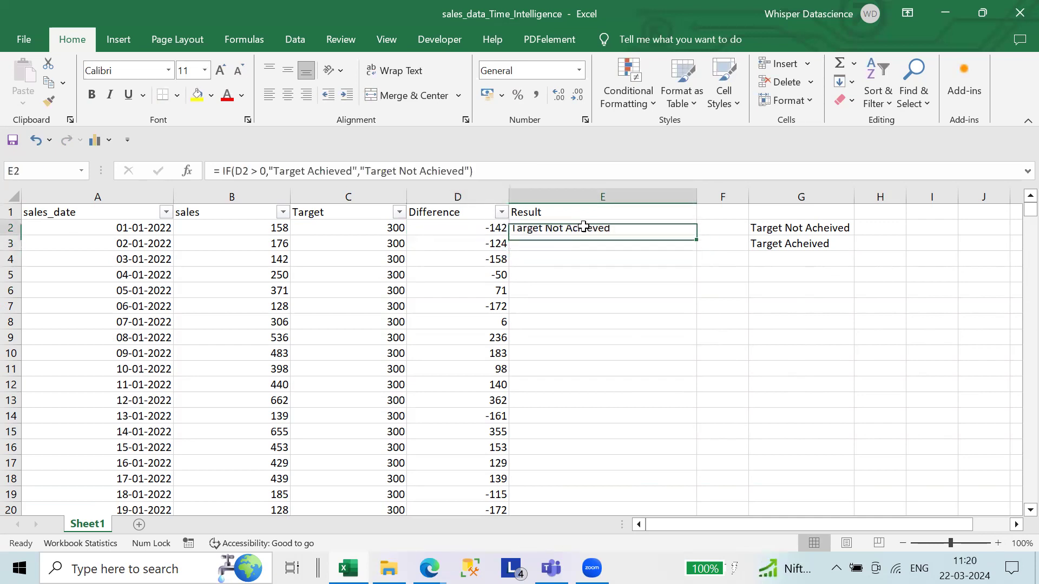
double_click(697, 238)
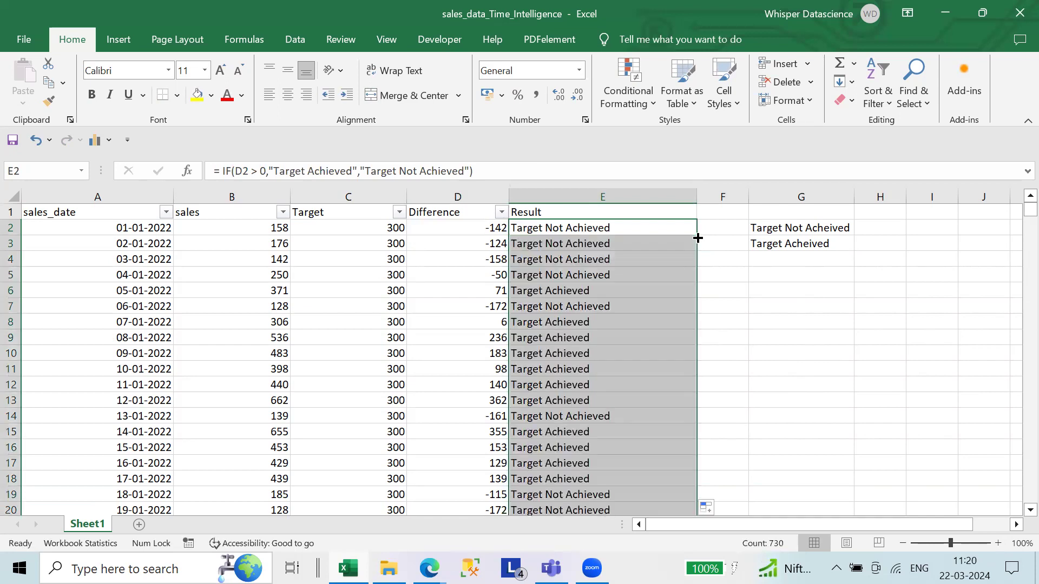
- Delete column G with the two leftover result texts
left_click_drag(821, 211, 817, 294)
right_click(822, 322)
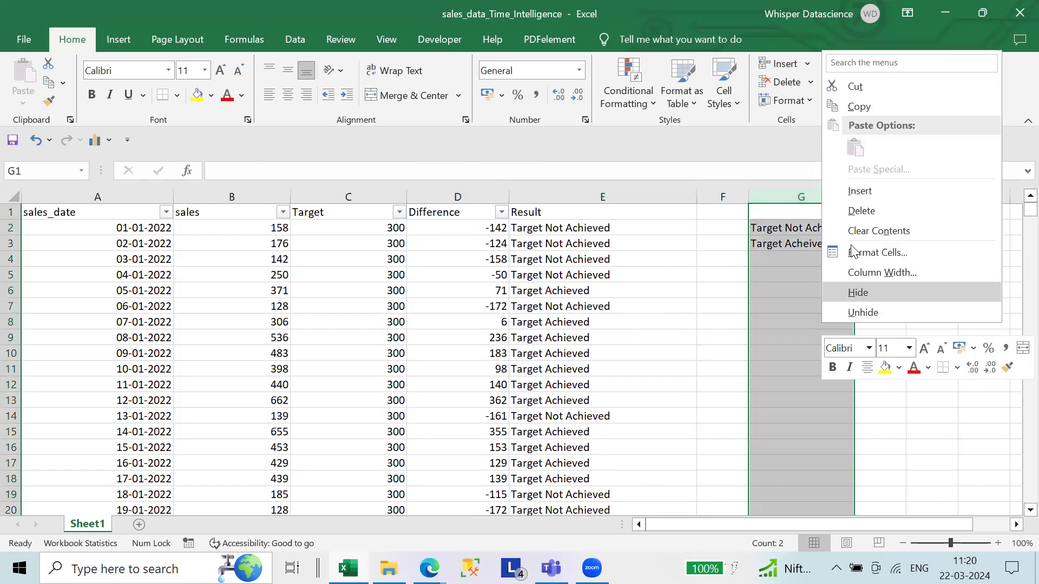
left_click(856, 212)
- Examine the Result entries down to the last row and check them against the Difference values and the E2 formula
left_click_drag(1029, 210, 1029, 496)
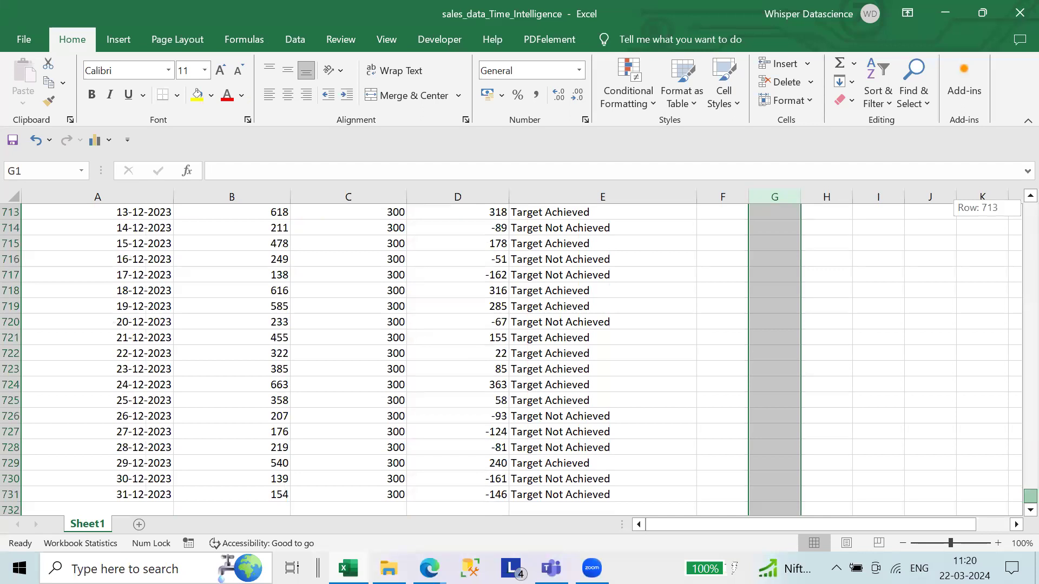
left_click_drag(1029, 496, 1001, 166)
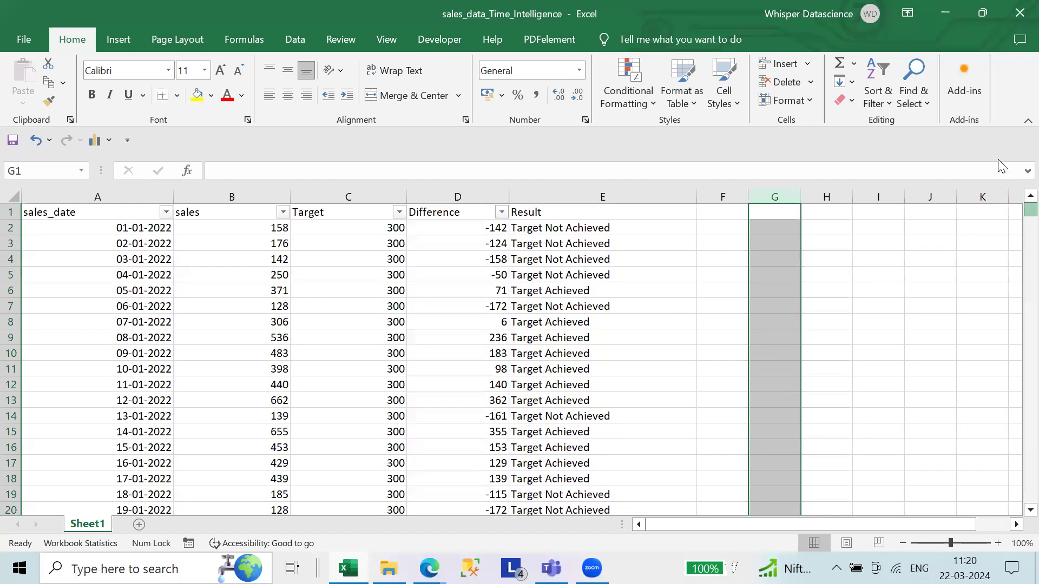
left_click(447, 228)
left_click(540, 228)
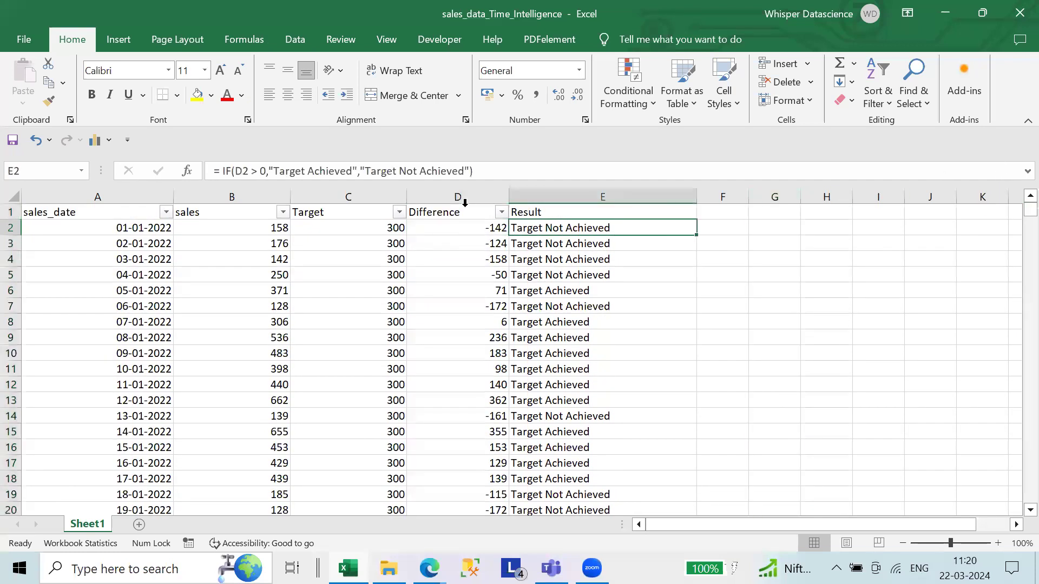
left_click_drag(575, 257, 598, 371)
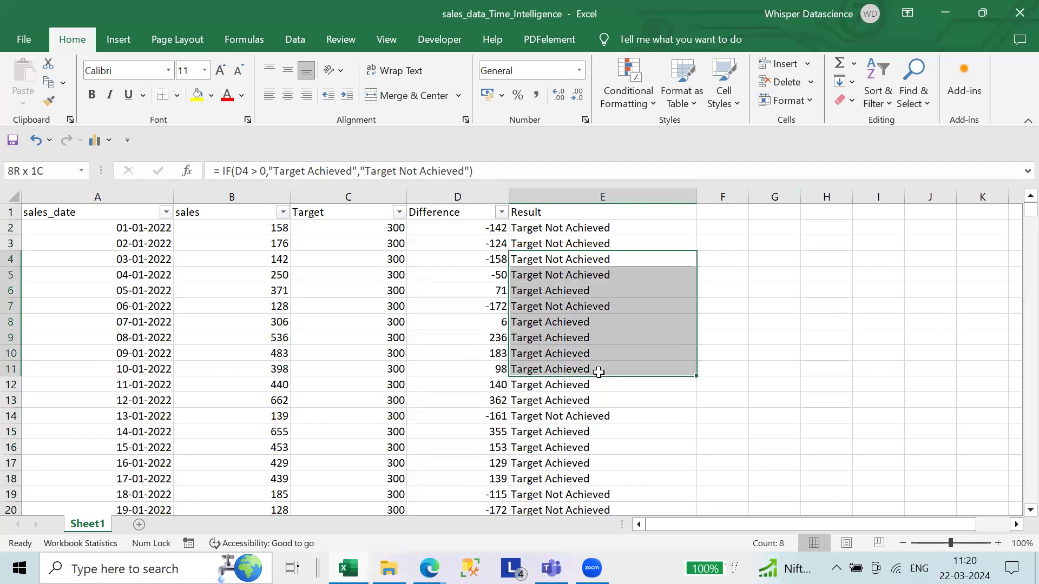
left_click(728, 336)
- Reapply the filter across columns A to E so it includes Result, and give the five columns one equal width
left_click_drag(105, 194, 607, 197)
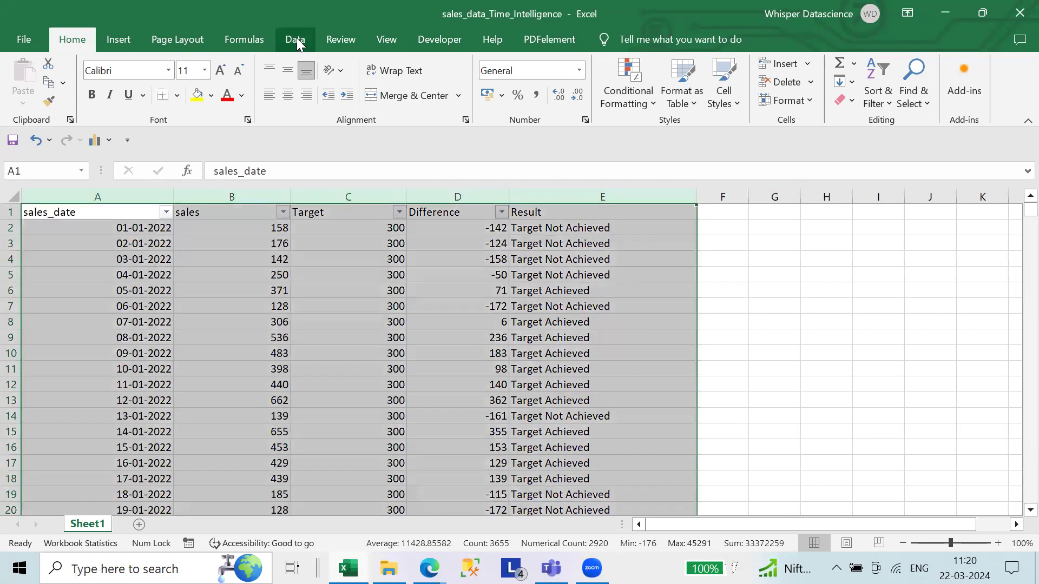
left_click(296, 39)
left_click(503, 80)
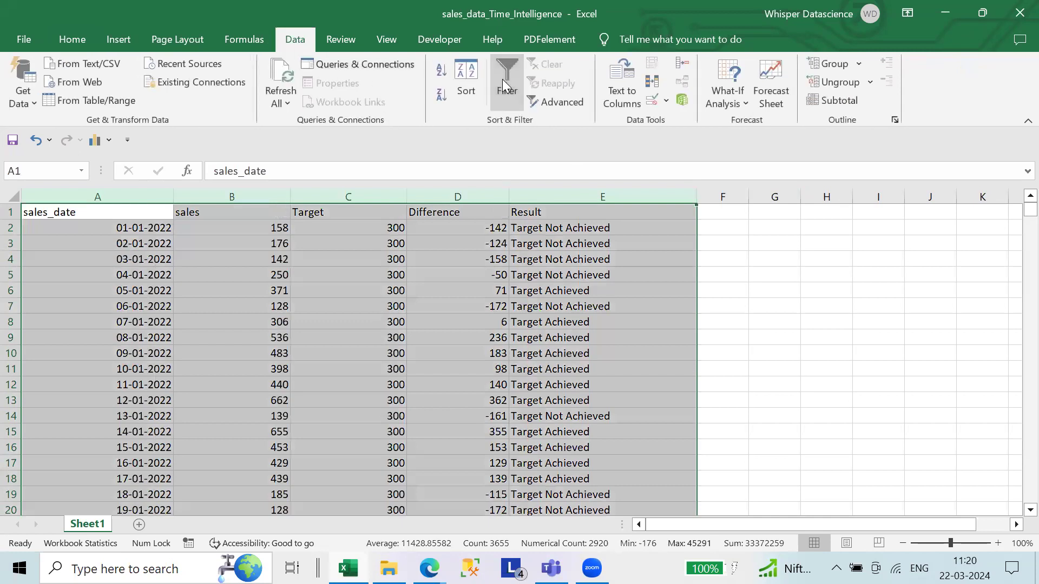
left_click(502, 79)
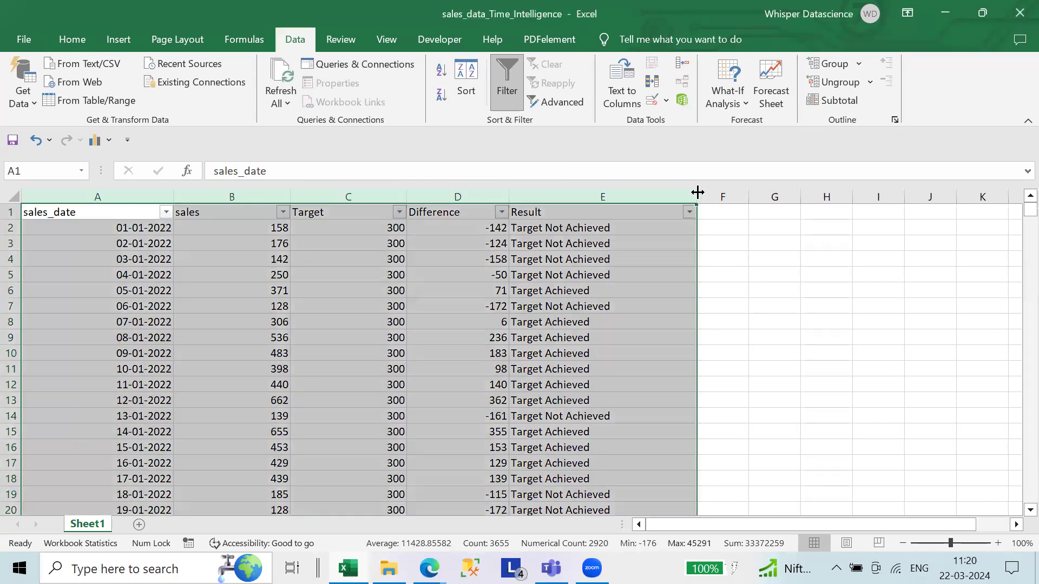
left_click_drag(696, 195, 670, 192)
left_click(629, 291)
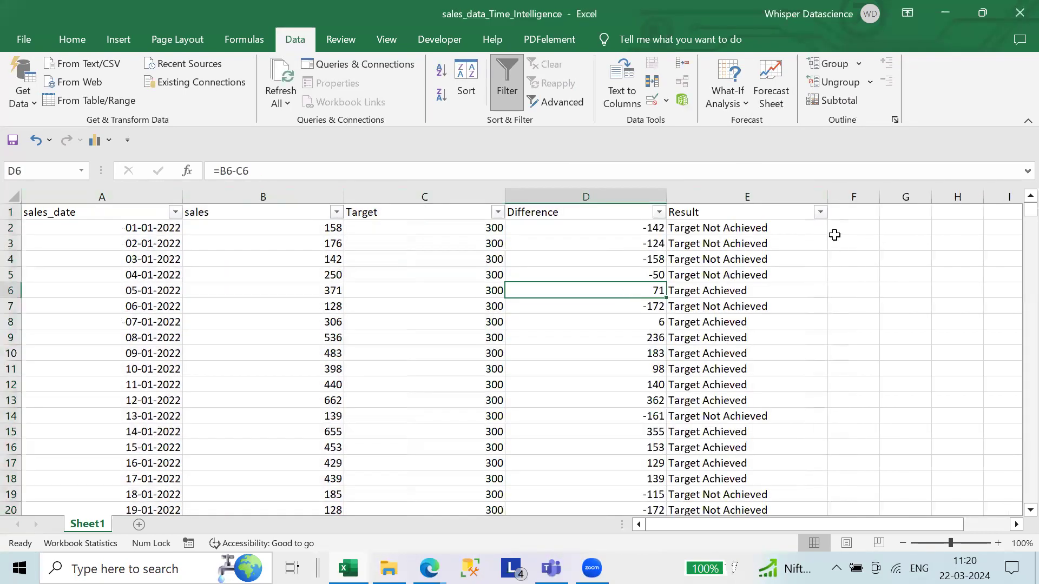
- Filter the Result column to show only the "Target Achieved" rows
left_click(820, 212)
left_click(671, 409)
left_click(746, 530)
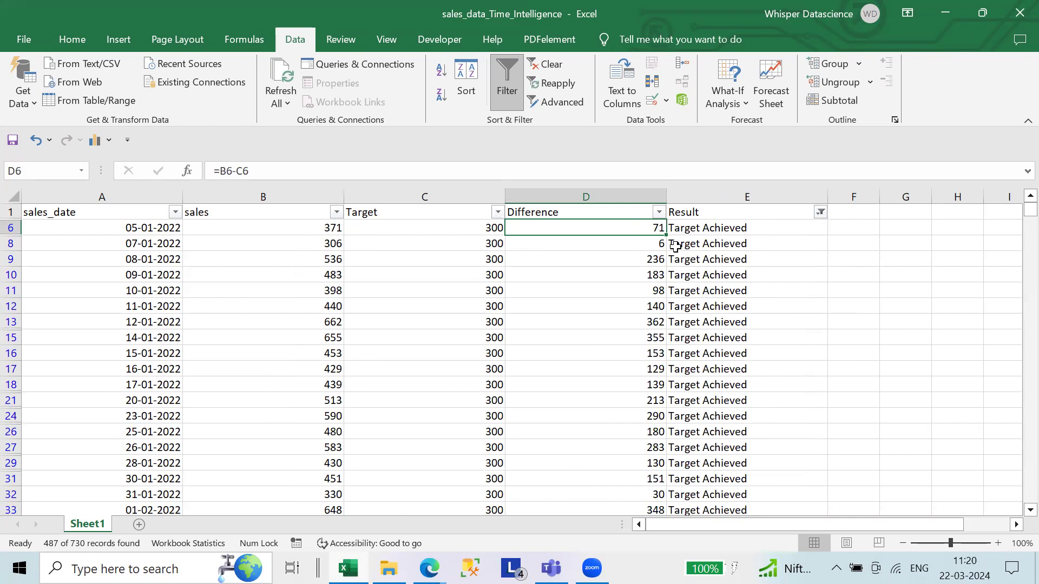
- Examine the list of Difference values offered for filtering the "Target Achieved" rows, leaving the filter as it is
left_click(659, 212)
scroll(543, 459, "down", 5)
scroll(542, 459, "up", 5)
scroll(543, 459, "down", 20)
scroll(545, 499, "down", 15)
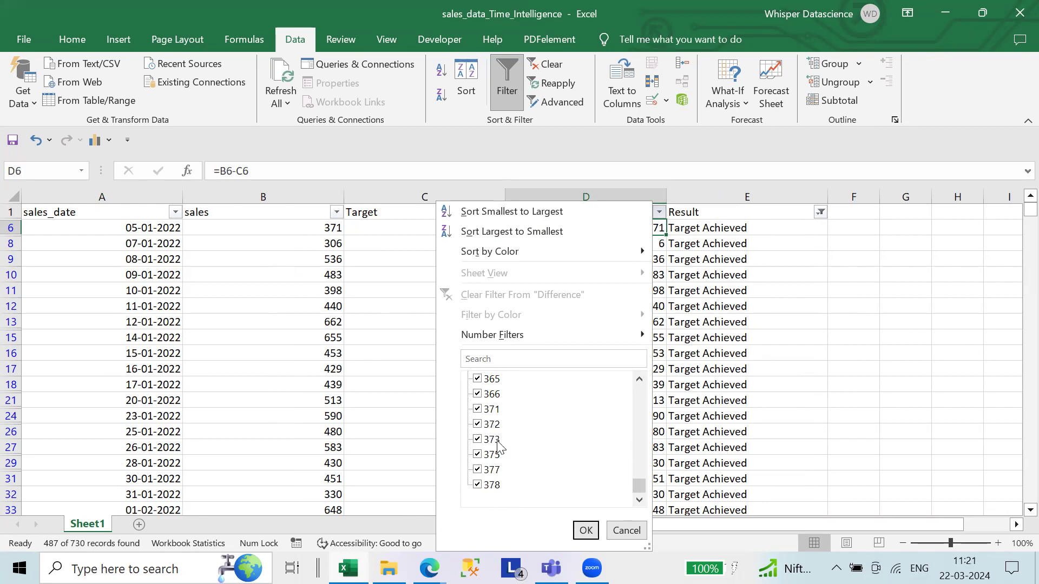
scroll(489, 392, "up", 20)
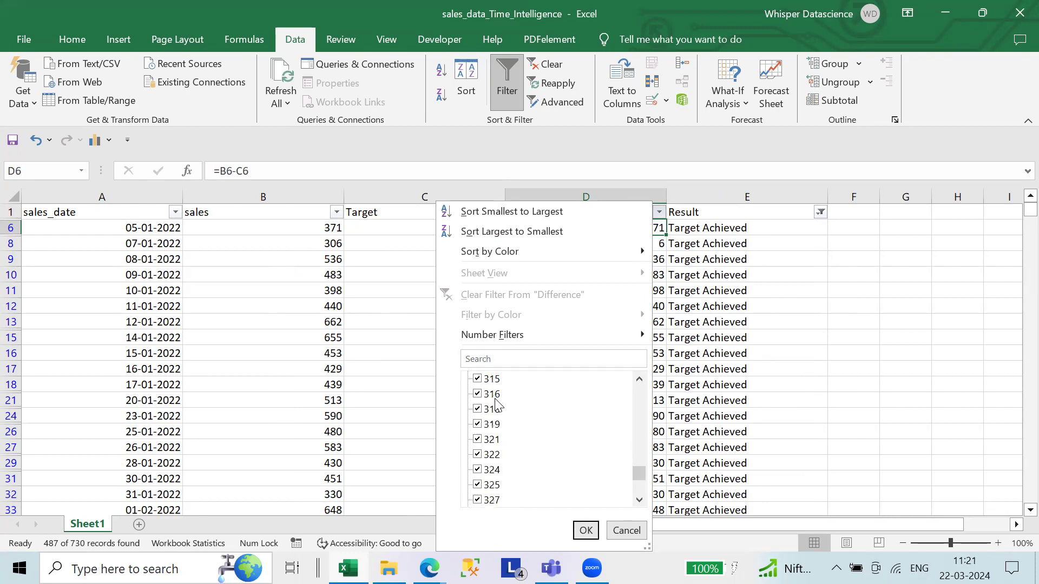
scroll(496, 405, "up", 20)
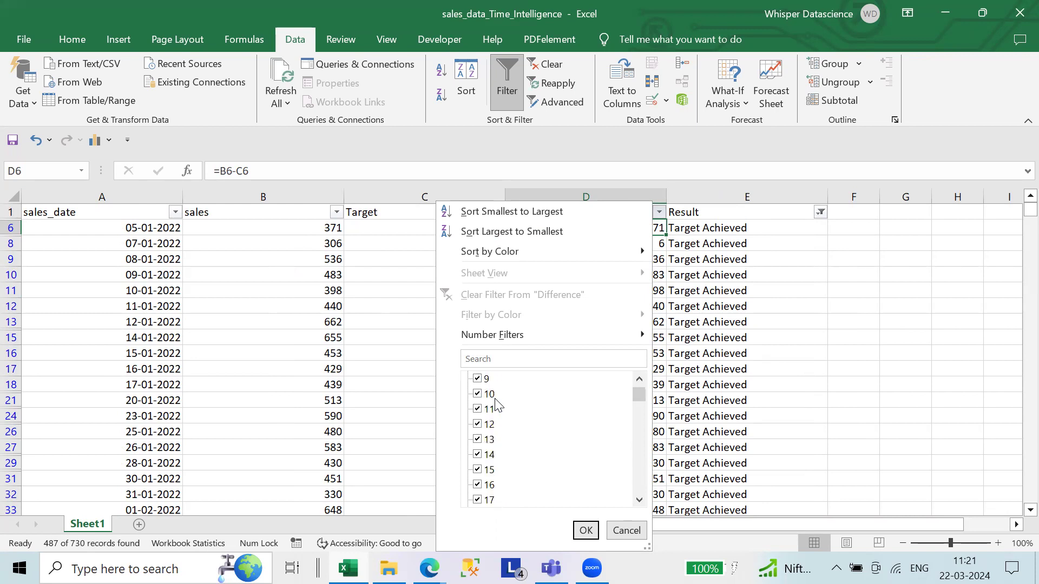
scroll(496, 405, "down", 10)
scroll(496, 405, "down", 20)
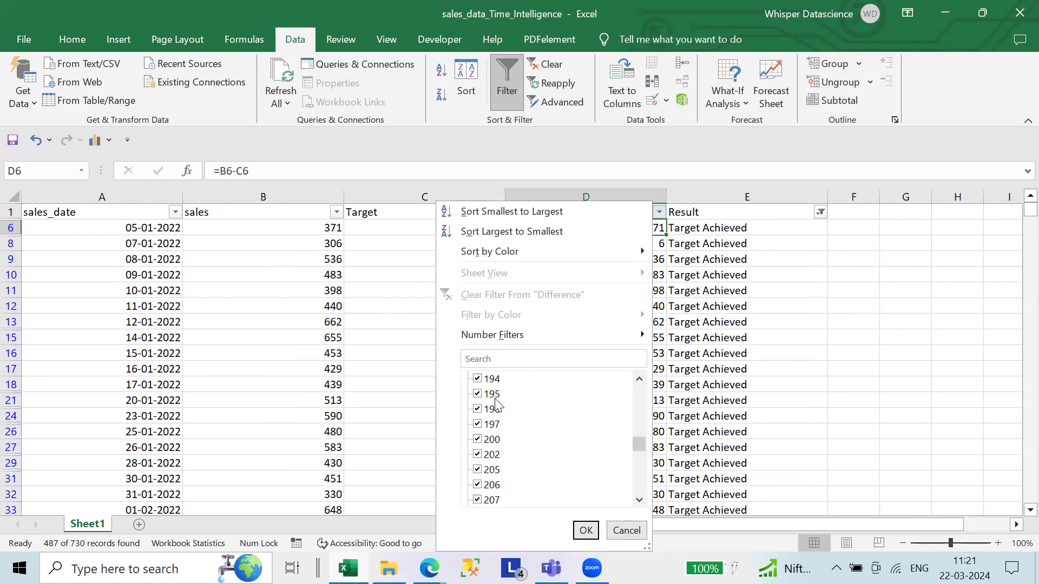
left_click(626, 530)
left_click(764, 420)
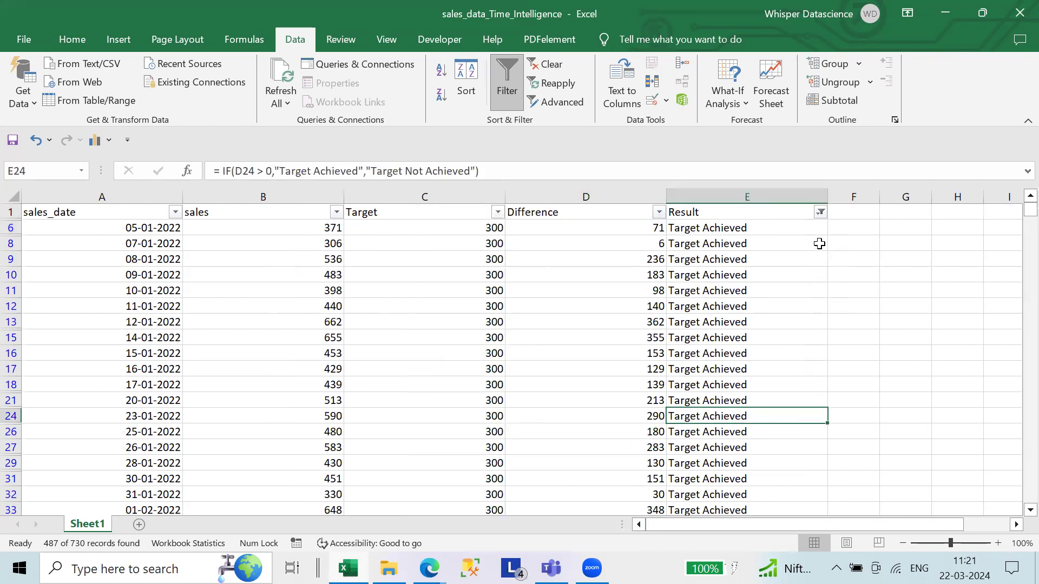
- Narrow the Result column slightly and check the sales, Target and Difference entries of the first visible day
left_click_drag(827, 194, 798, 190)
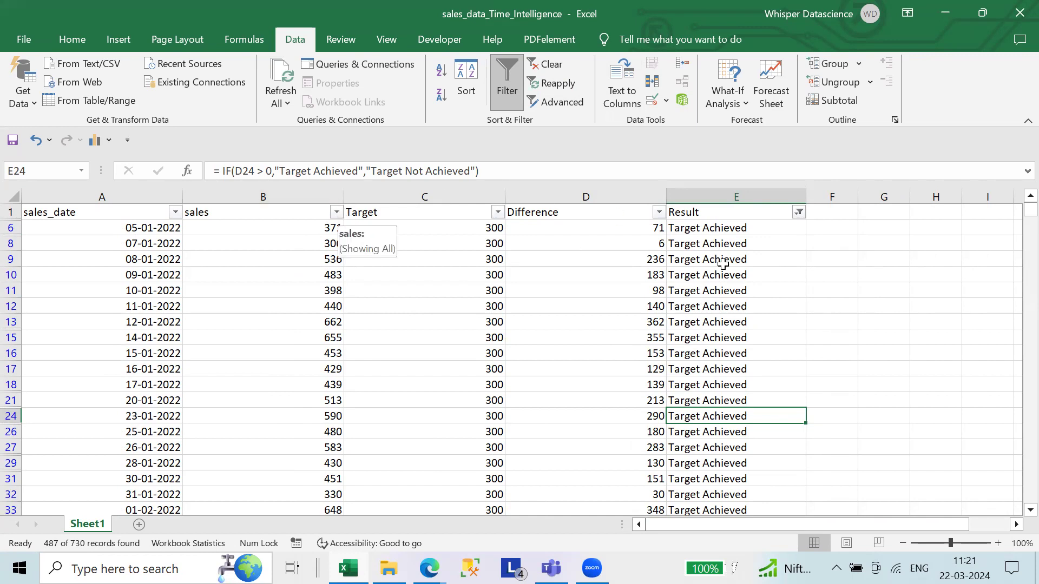
left_click(296, 228)
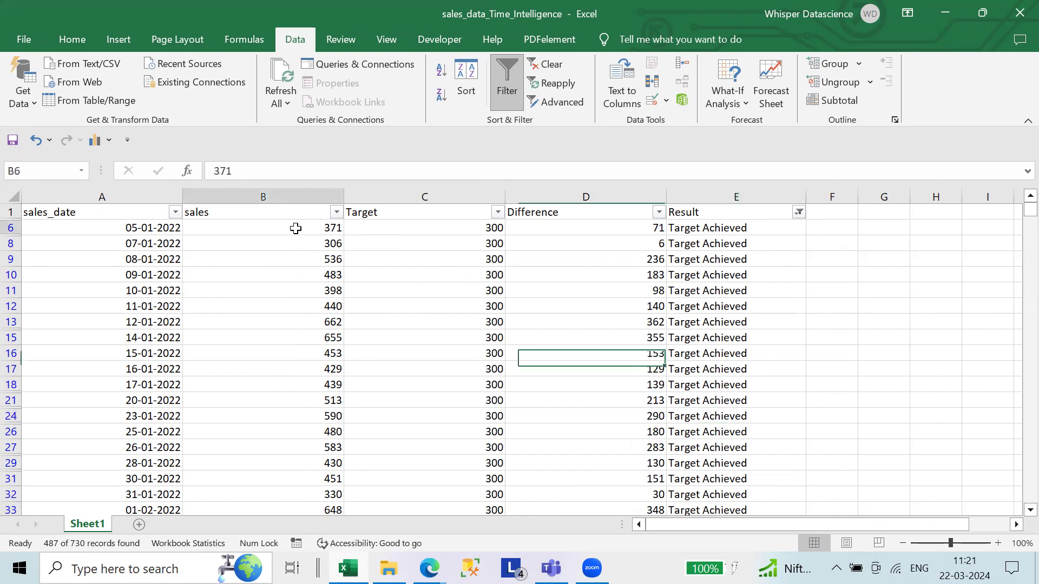
left_click(418, 228)
left_click(632, 228)
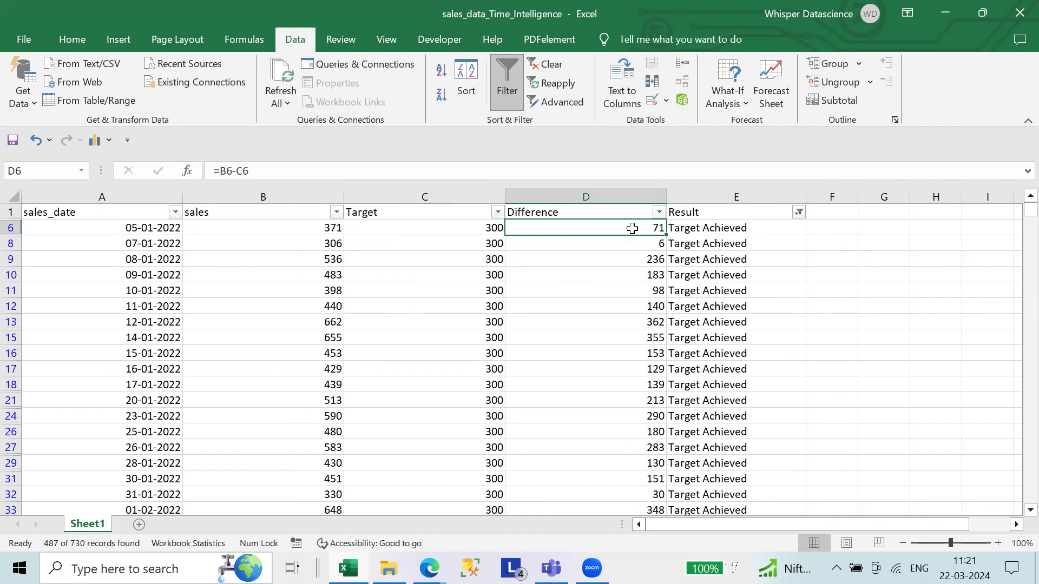
left_click(718, 300)
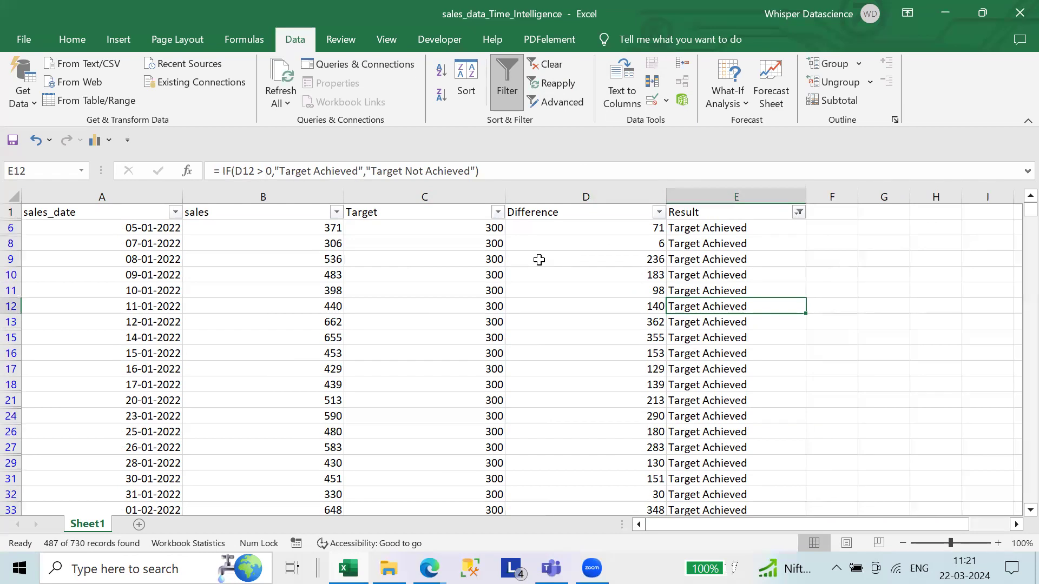
- Narrow the sales, Target and Difference columns to make the table more compact
left_click_drag(664, 199, 606, 197)
left_click_drag(504, 197, 429, 198)
left_click_drag(343, 198, 280, 198)
left_click_drag(365, 198, 384, 198)
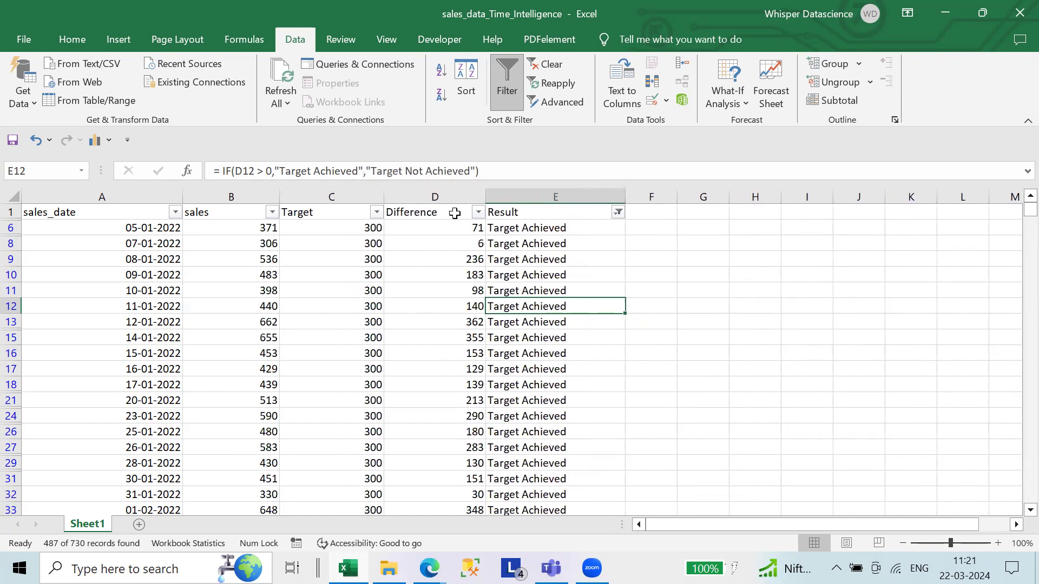
left_click_drag(486, 197, 504, 197)
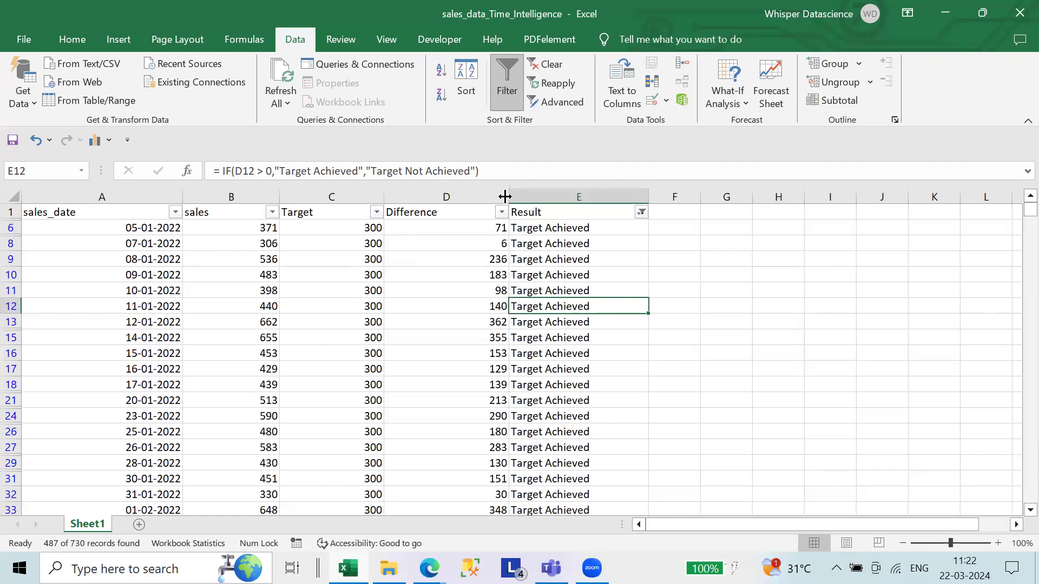
left_click(306, 194)
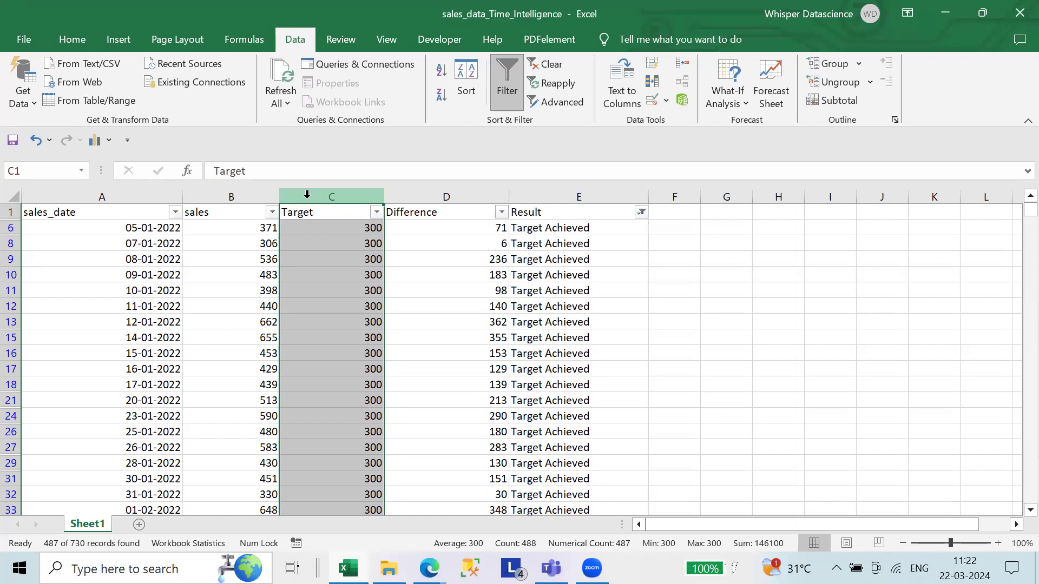
left_click(369, 263)
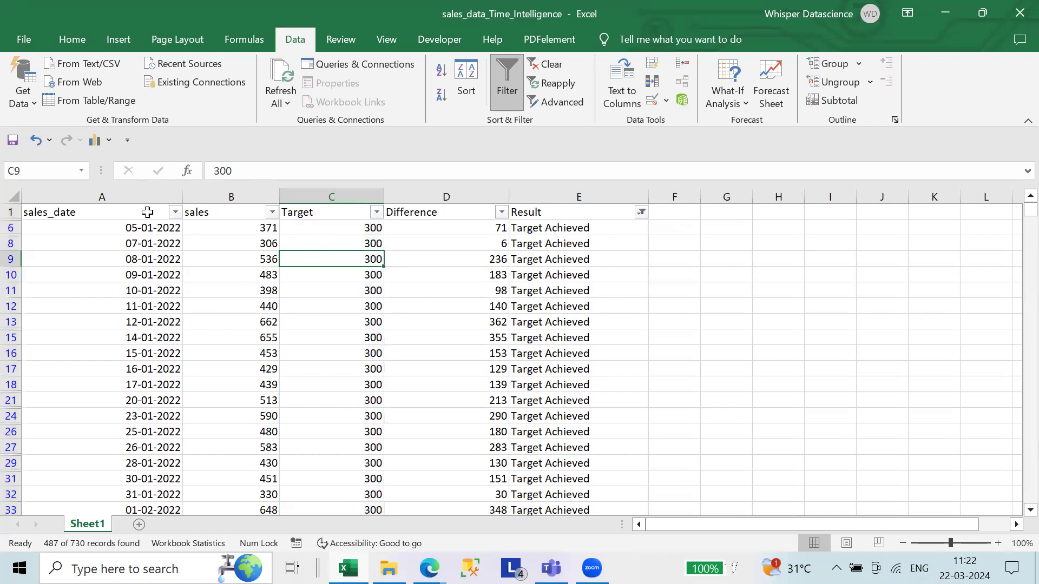
left_click_drag(279, 197, 295, 195)
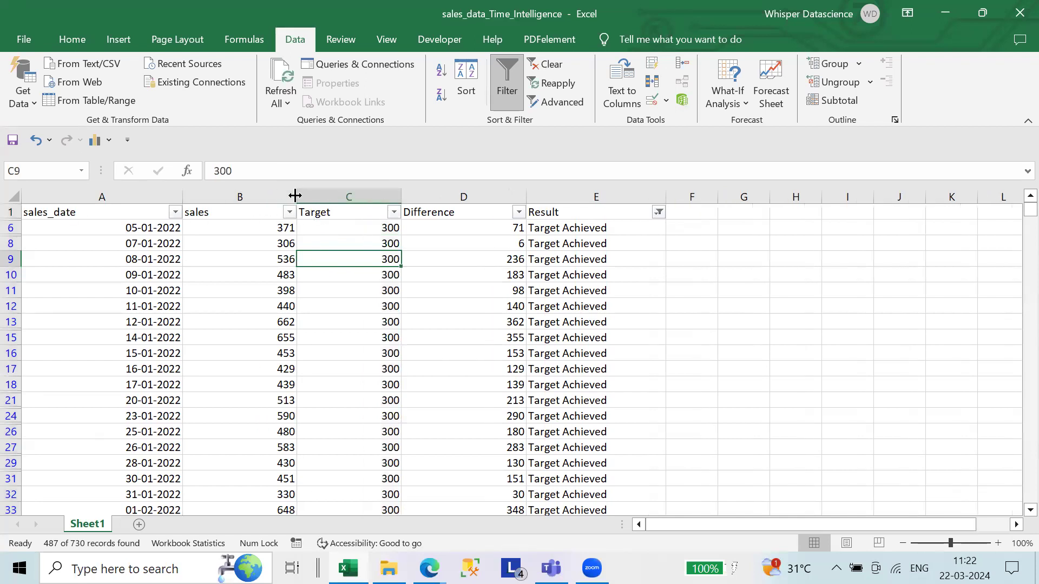
left_click(563, 213)
key("ctrl+shift+Down")
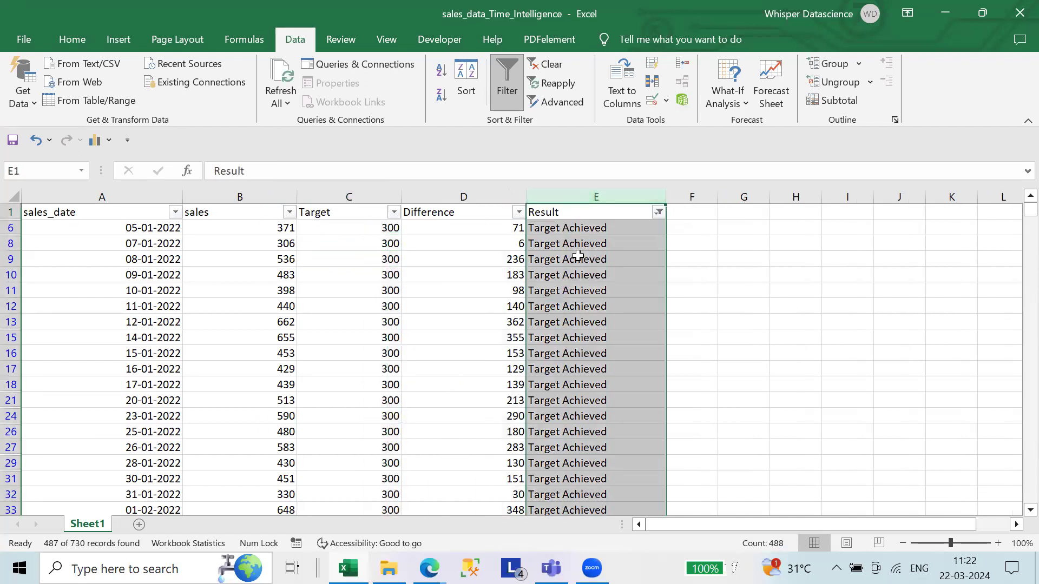
left_click(740, 275)
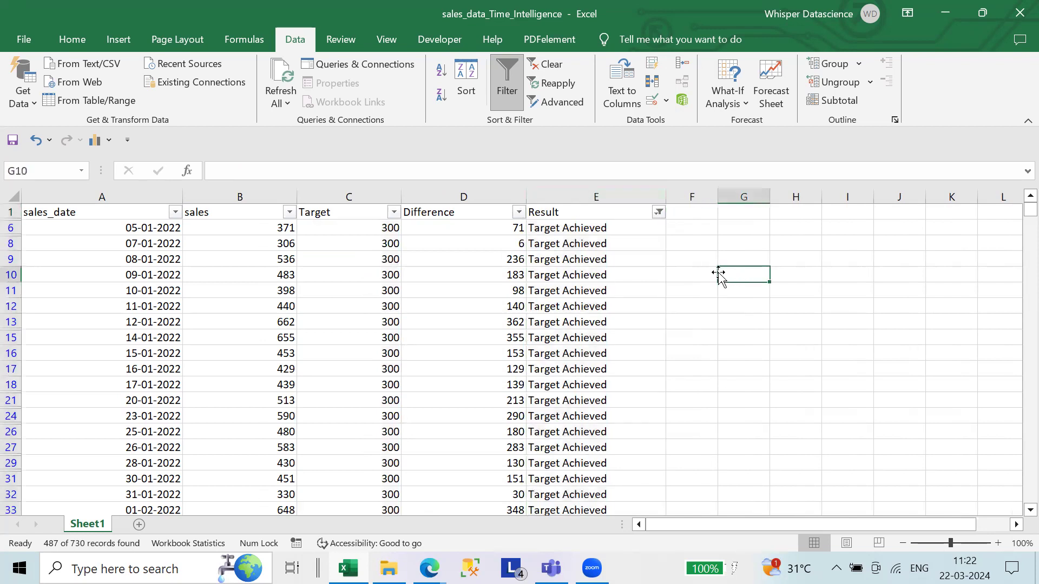
- Sort columns A to E by the Difference cell values from largest to smallest and check the top rows for ties
left_click_drag(111, 197, 454, 197)
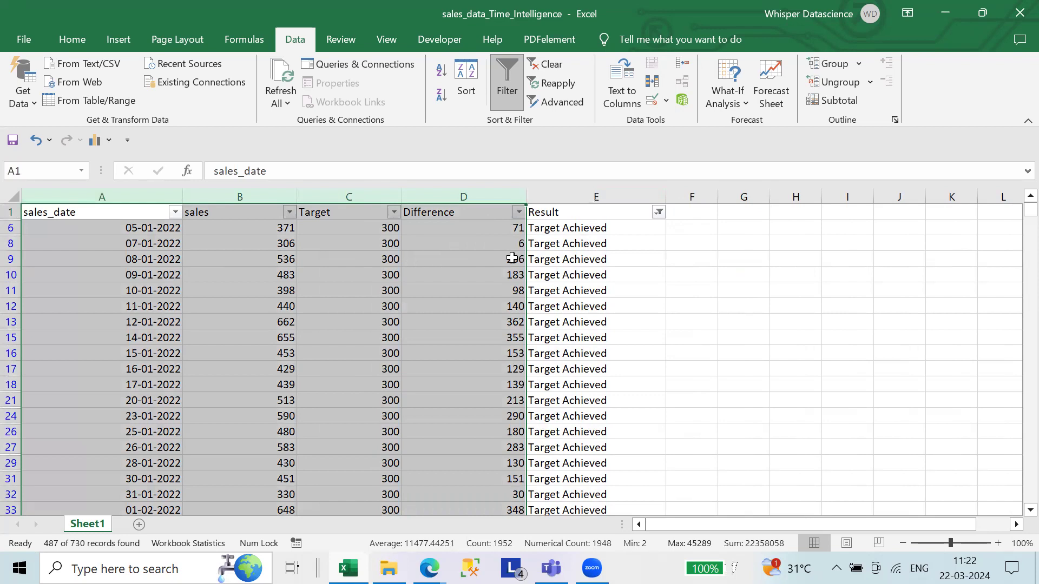
left_click(468, 198)
left_click_drag(51, 197, 595, 196)
left_click(478, 73)
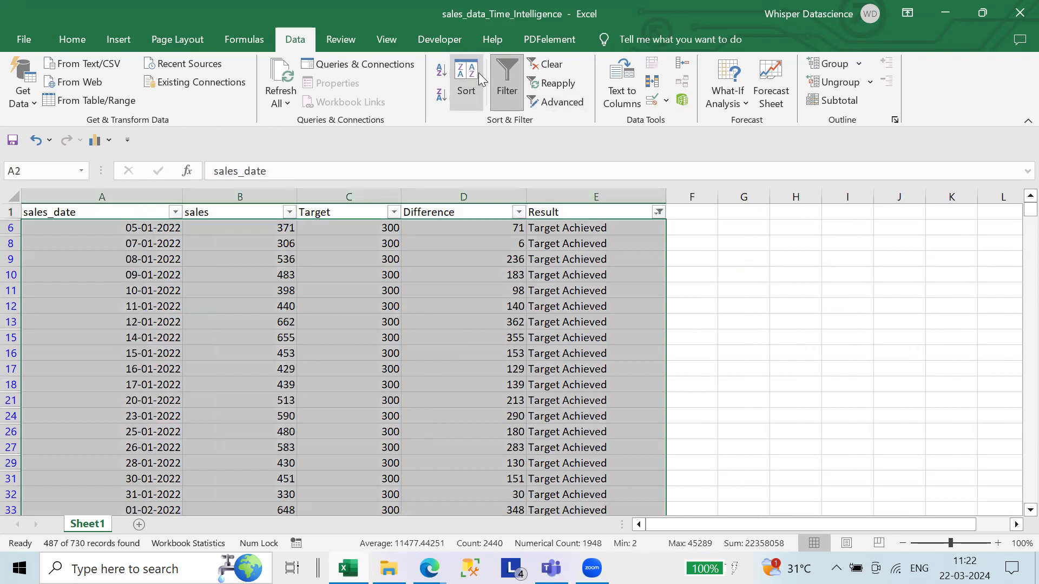
left_click(666, 175)
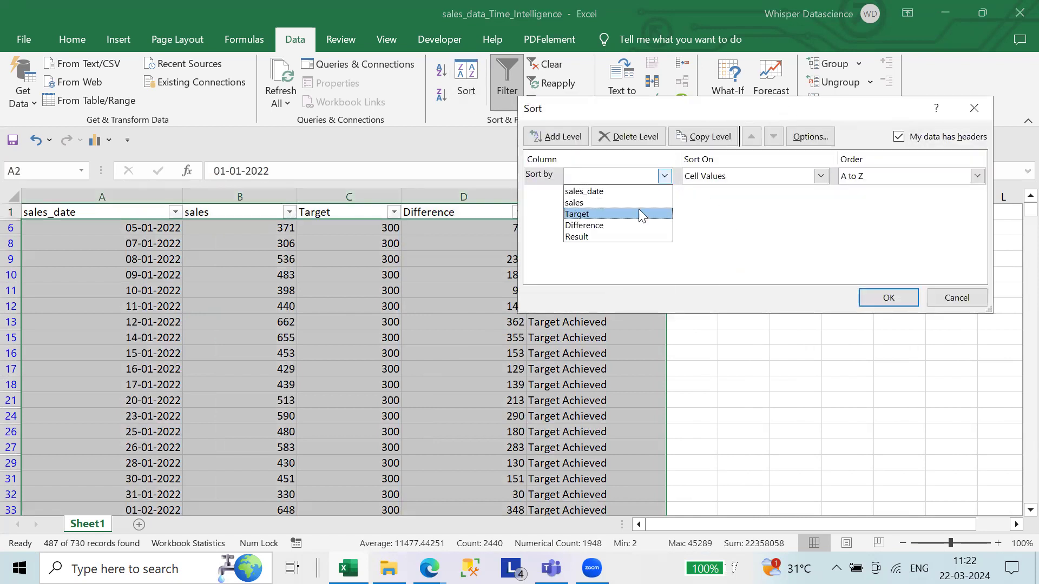
left_click(616, 225)
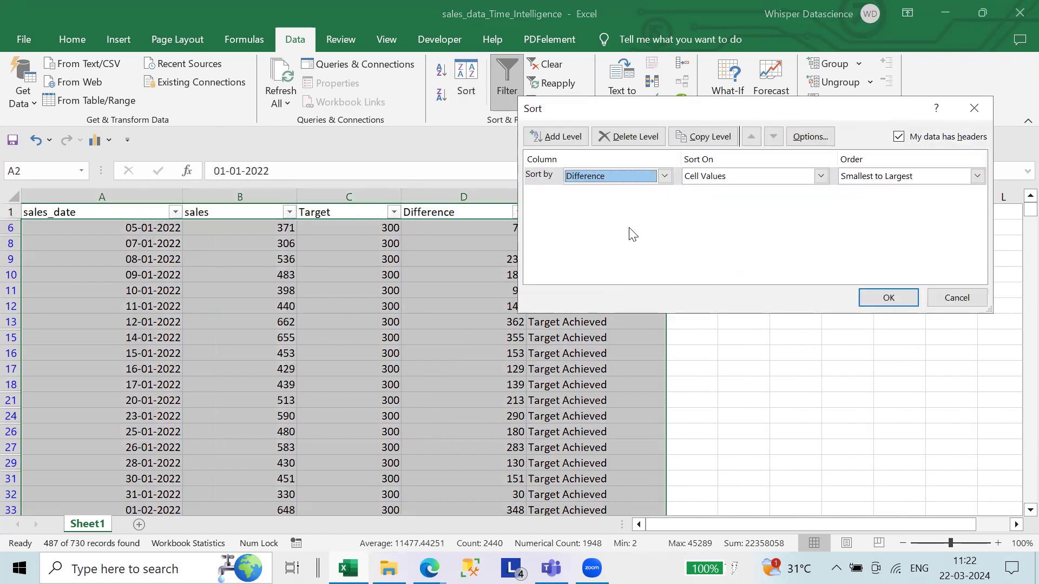
left_click(871, 176)
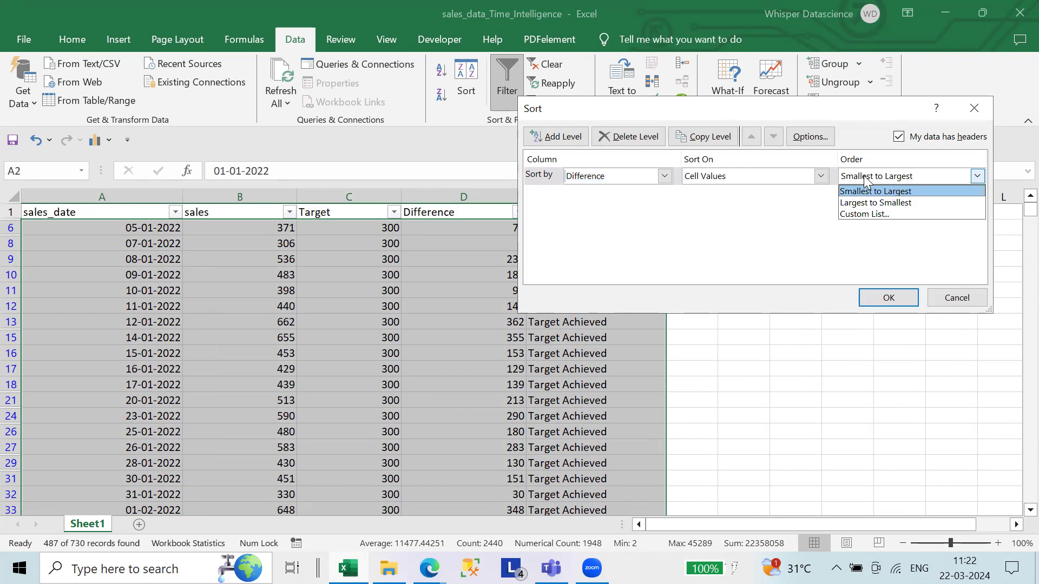
left_click(870, 204)
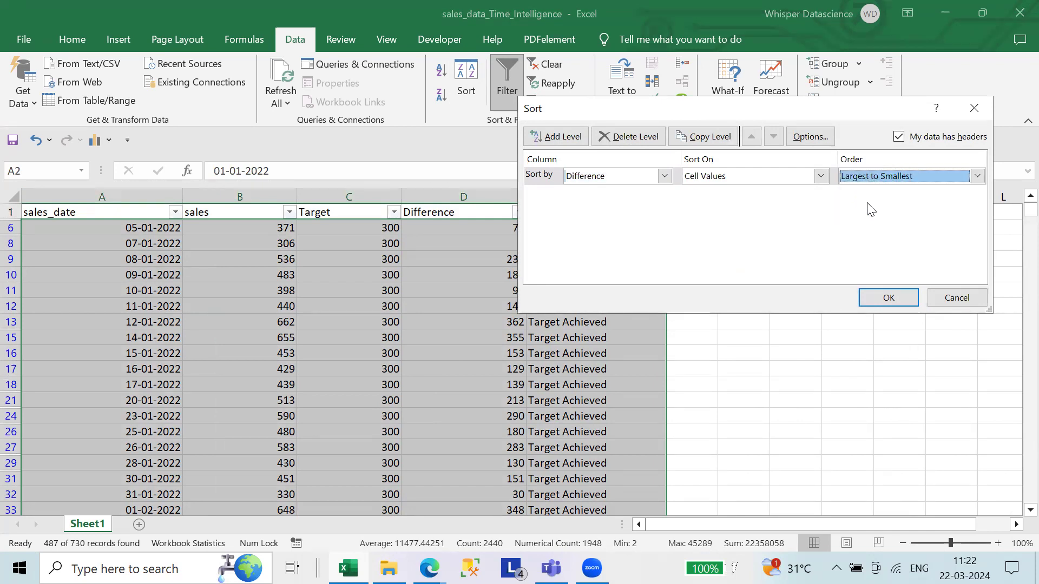
left_click(900, 294)
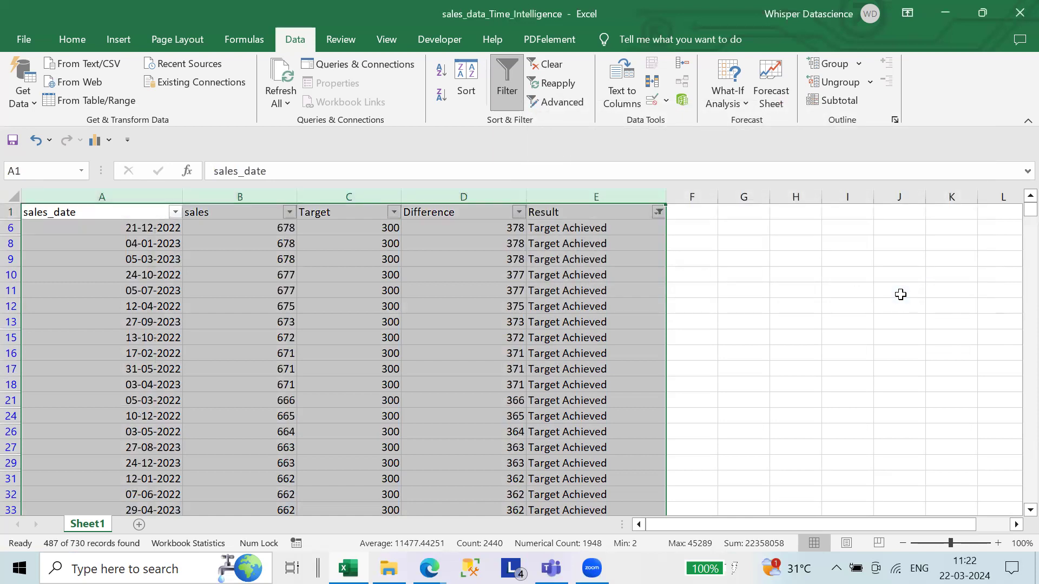
left_click(811, 294)
left_click_drag(242, 230, 678, 257)
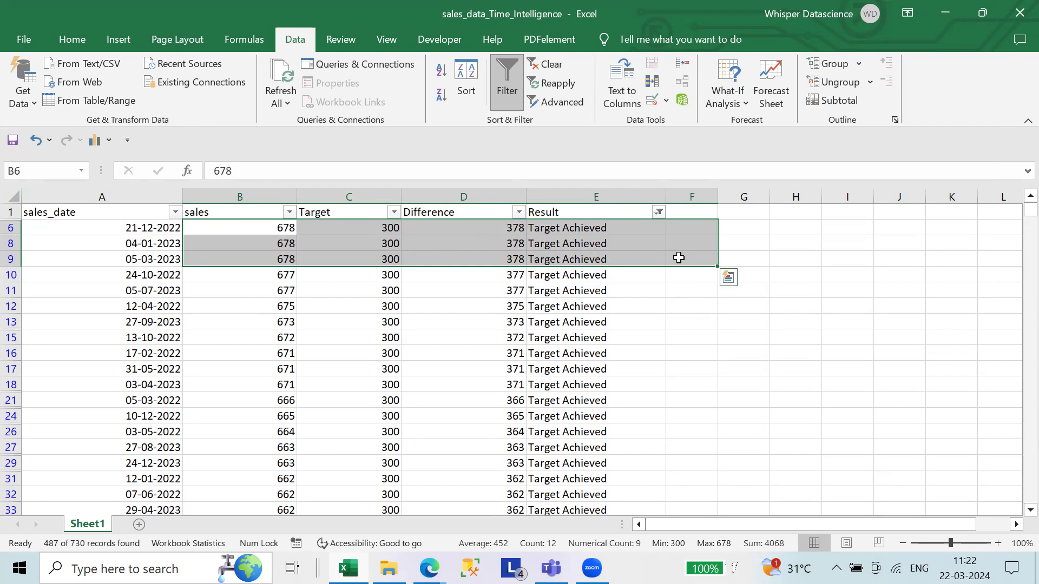
left_click_drag(515, 277, 517, 385)
left_click(675, 384)
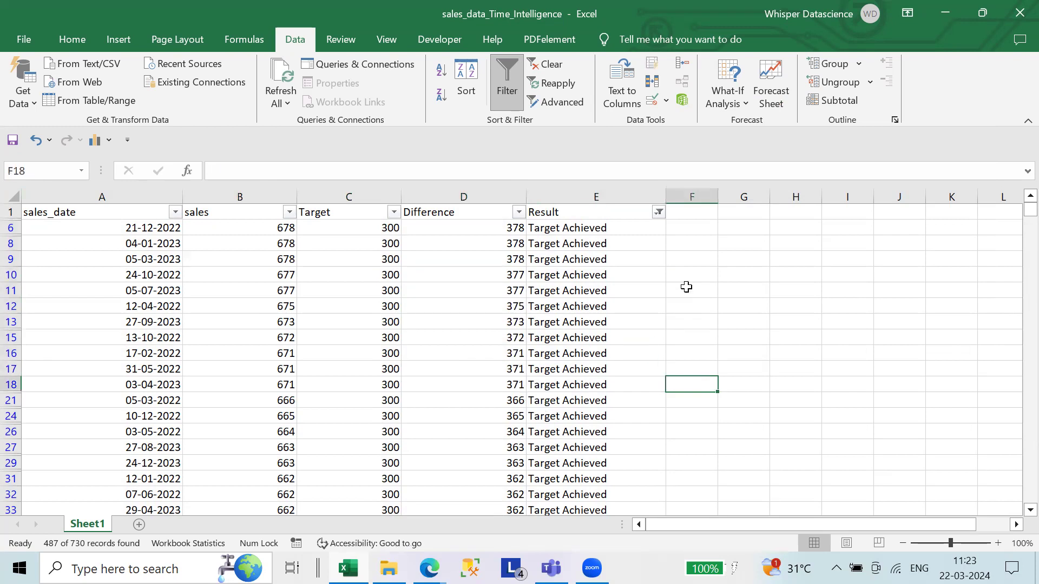
- Add a "Ranking" header in F1 and enter rank 1 for the three days with the highest Difference, in F6, F8 and F9
left_click(694, 217)
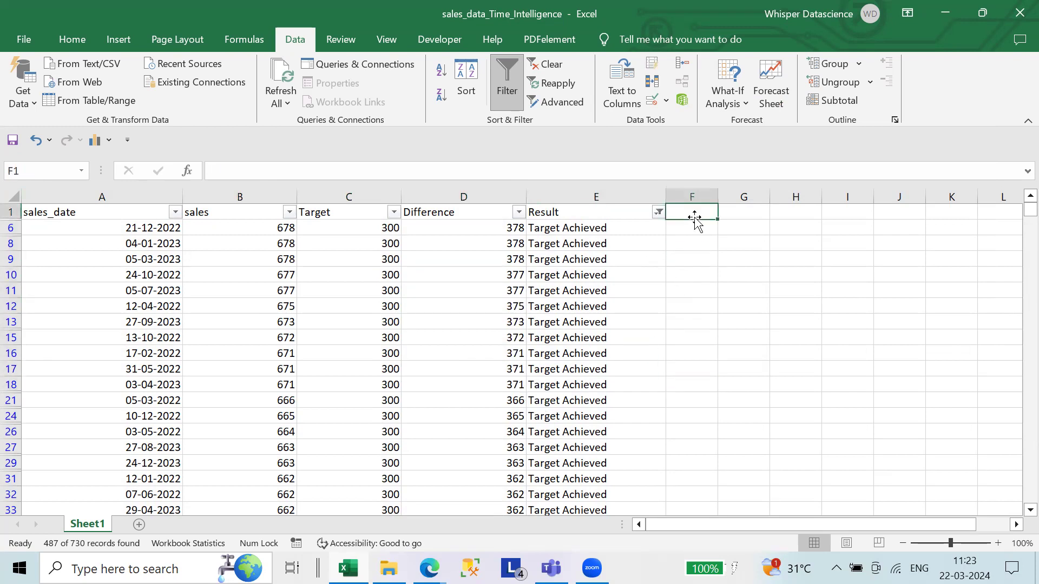
type("Ranking")
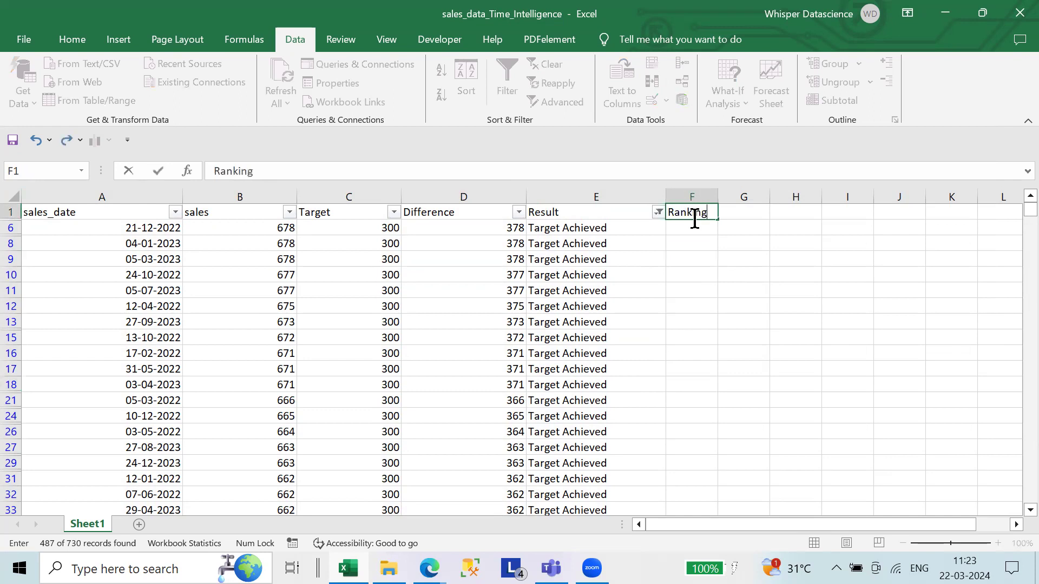
key("Return")
type("1")
key("Return")
type("1")
key("Return")
type("1")
key("Return")
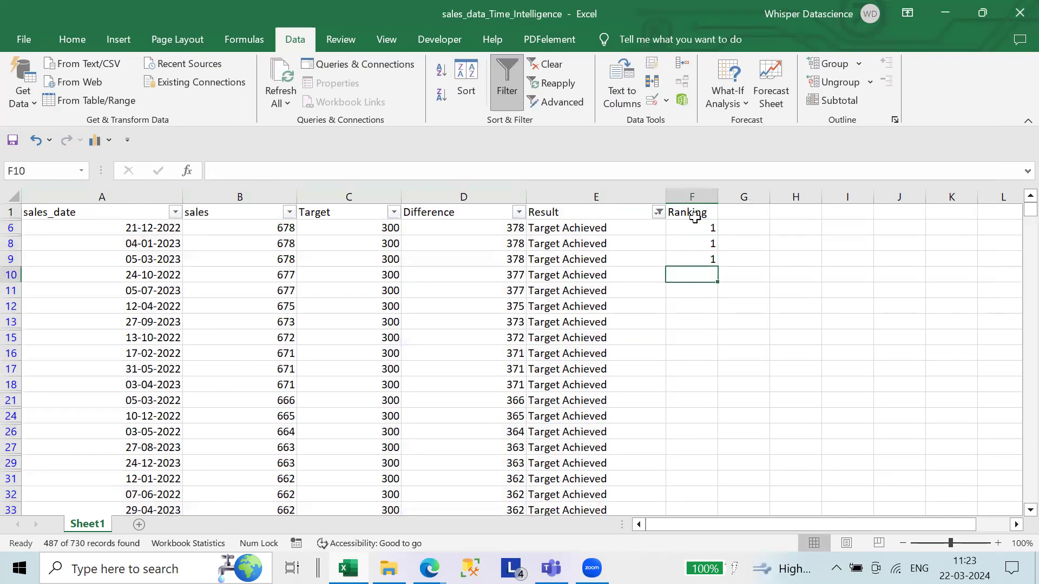
- Enter the ranks 2, 2, 3, 4 and 5 for the next five visible rows, from F10 to F15
type("2")
key("Return")
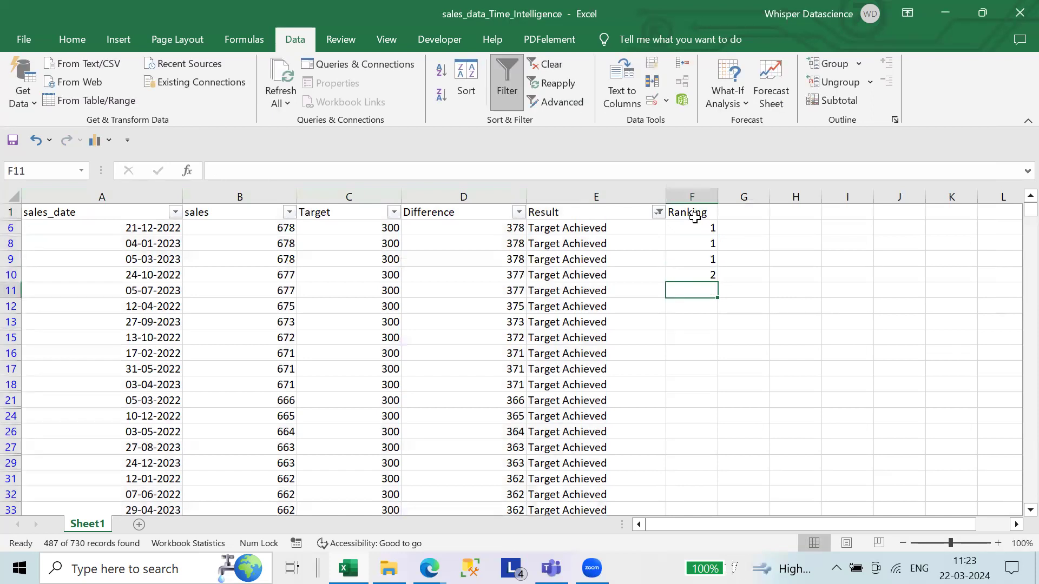
type("2")
key("Return")
type("3")
key("Return")
type("4")
key("Return")
type("5")
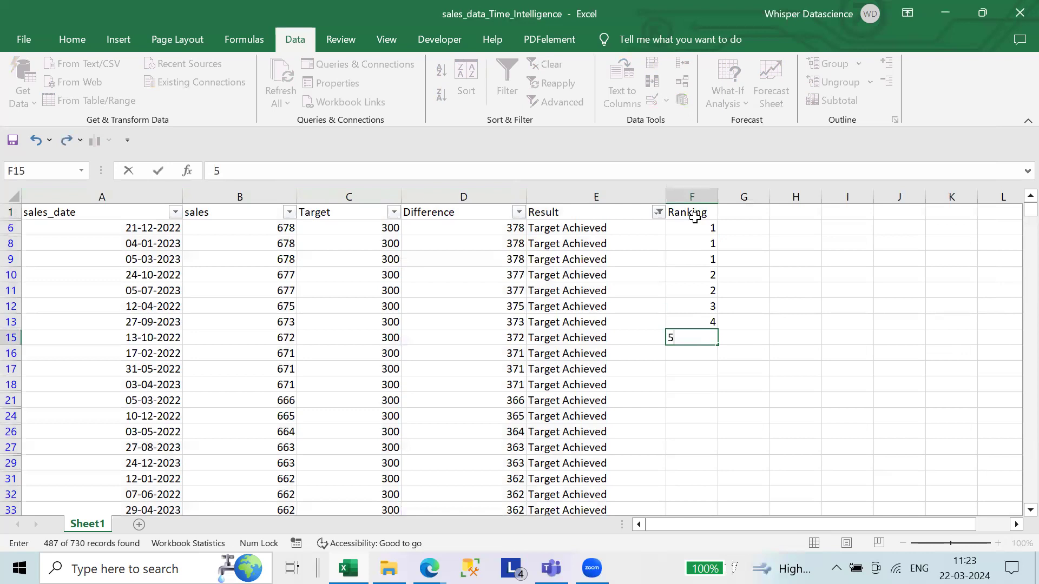
key("Return")
- Enter the ranks 6, 6, 6, 7, 8, 9 and 10 in the visible Ranking cells from F16 to F27
type("6")
key("Return")
type("6")
key("Return")
key("ctrl+d")
key("Return")
type("7")
key("Return")
type("8")
key("Return")
type("9")
key("Return")
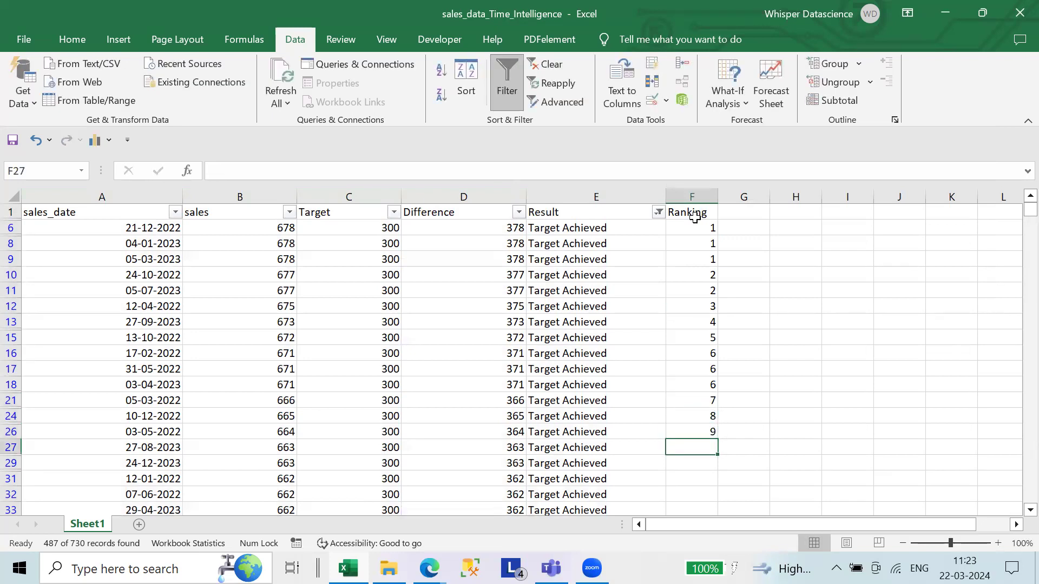
type("10")
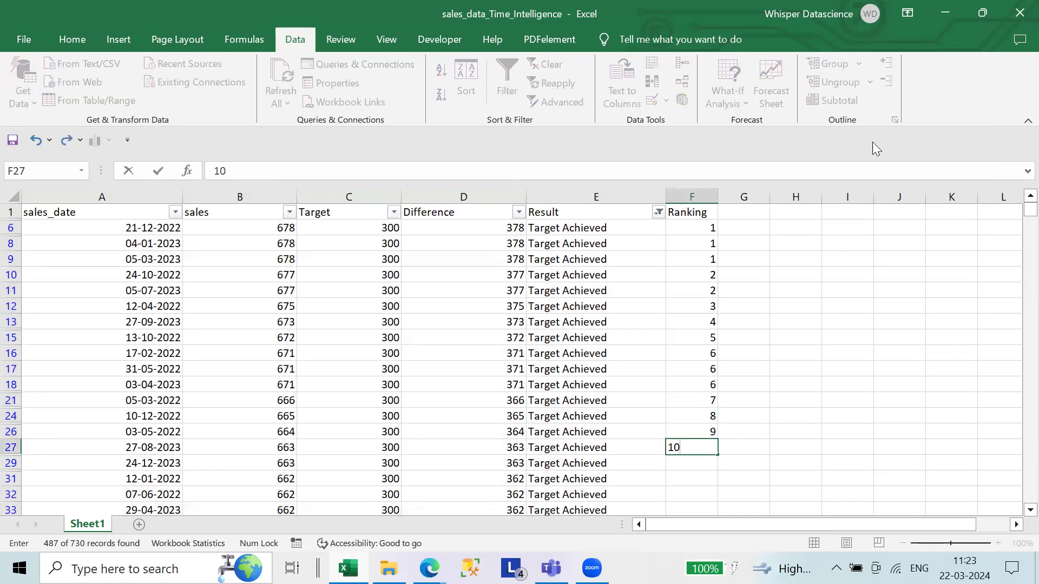
left_click(853, 245)
- Review the ranked rows across columns A to F, widen the Ranking column and narrow Result slightly
left_click_drag(708, 228, 38, 445)
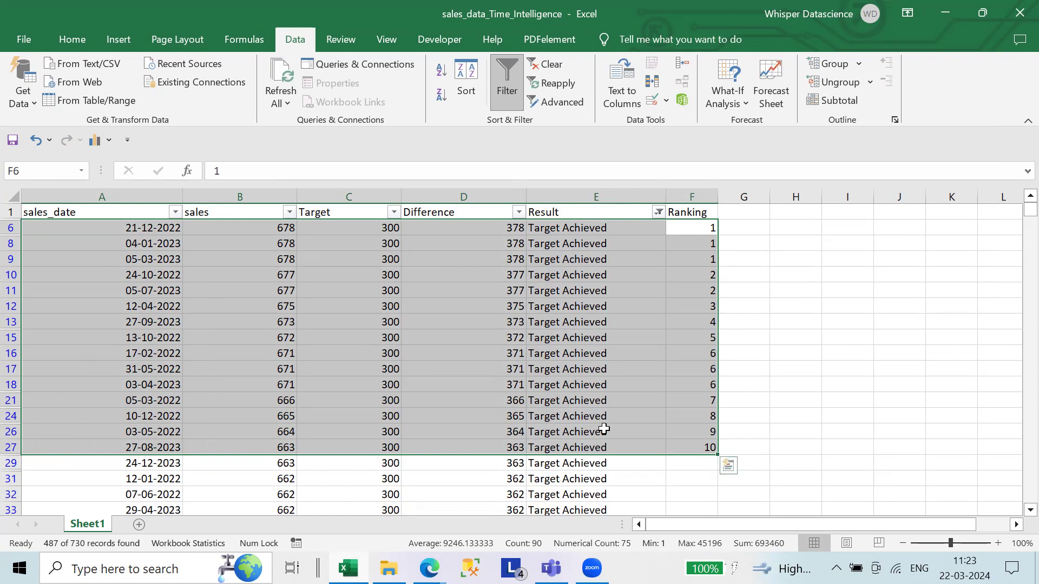
left_click(691, 352)
left_click_drag(665, 197, 727, 195)
left_click(809, 254)
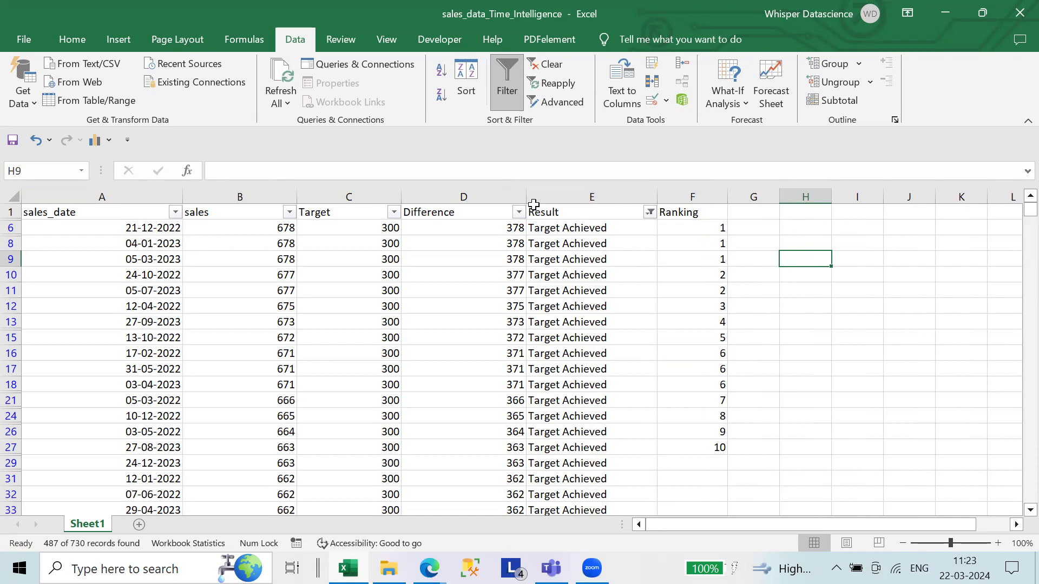
- Try sorting columns A to E by Difference from smallest to largest, and undo that sort
left_click_drag(130, 196, 565, 198)
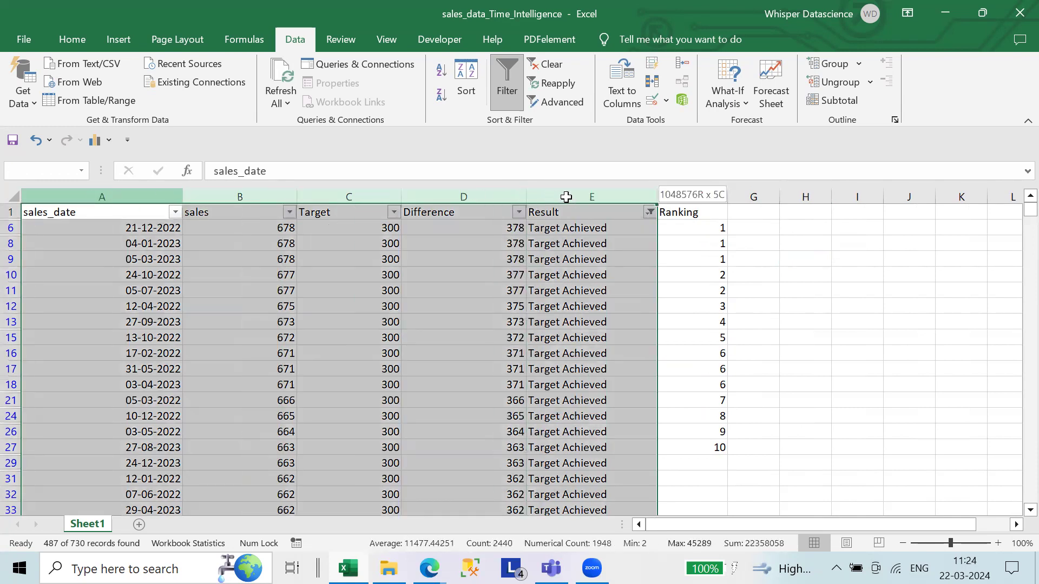
left_click(466, 80)
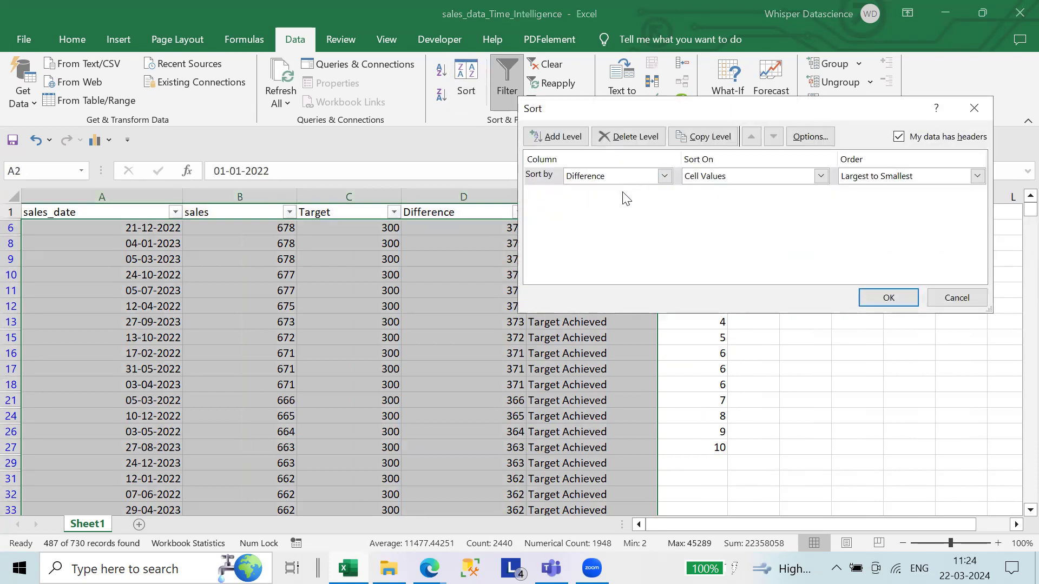
left_click(877, 180)
left_click(876, 186)
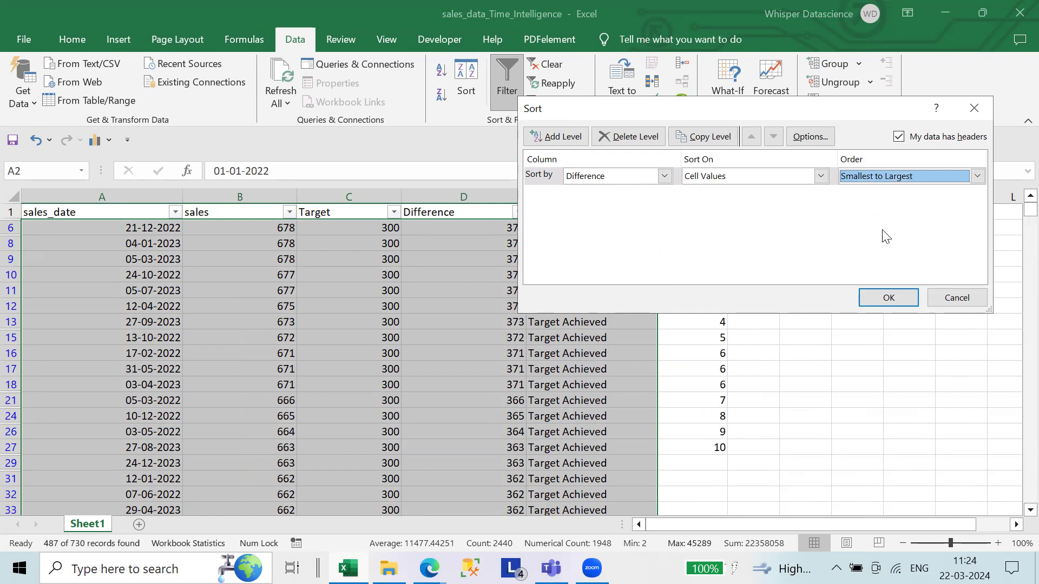
left_click(888, 297)
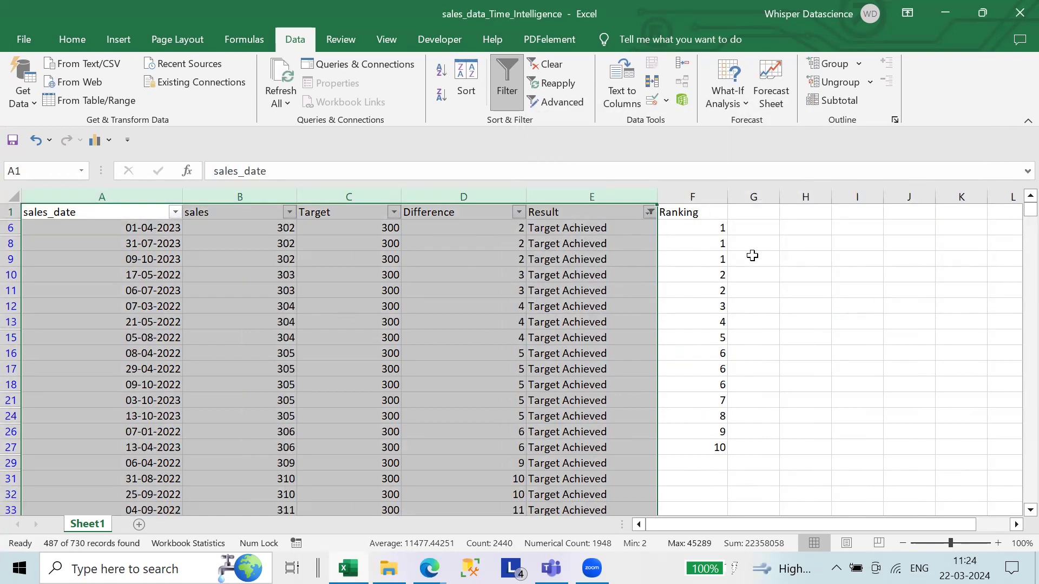
key("ctrl+z")
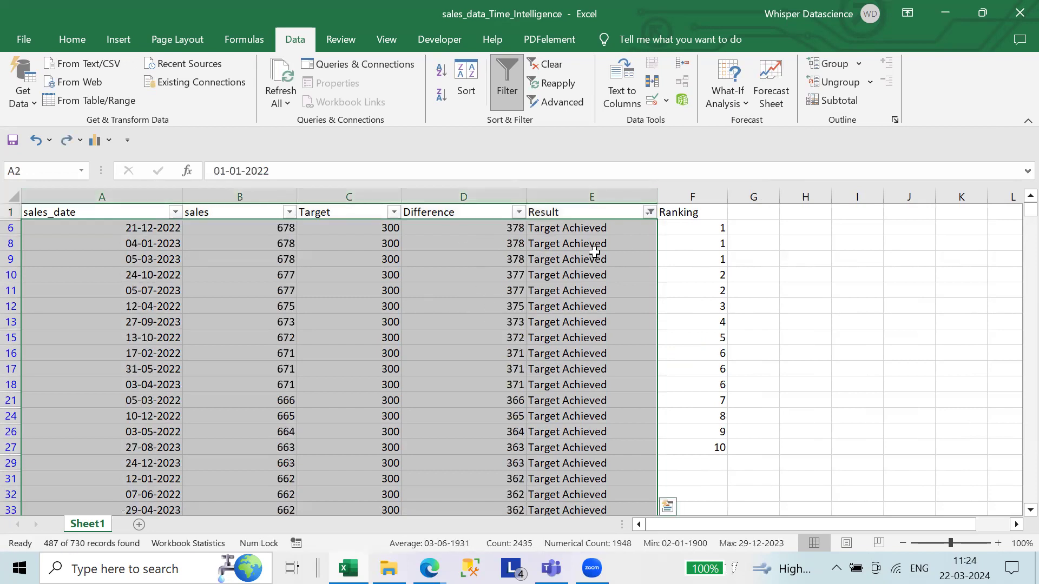
left_click(649, 212)
left_click(533, 397)
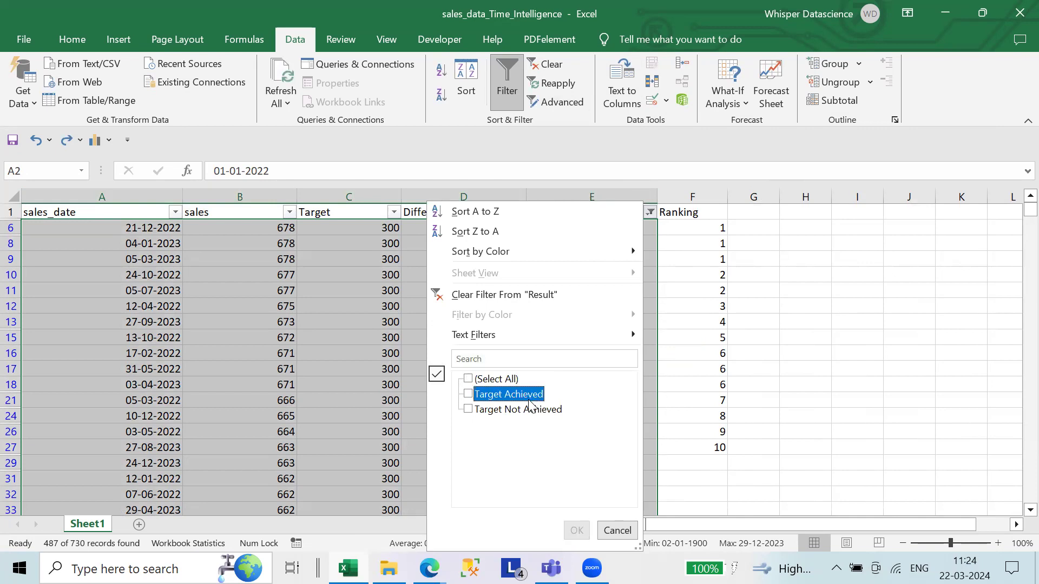
left_click(527, 409)
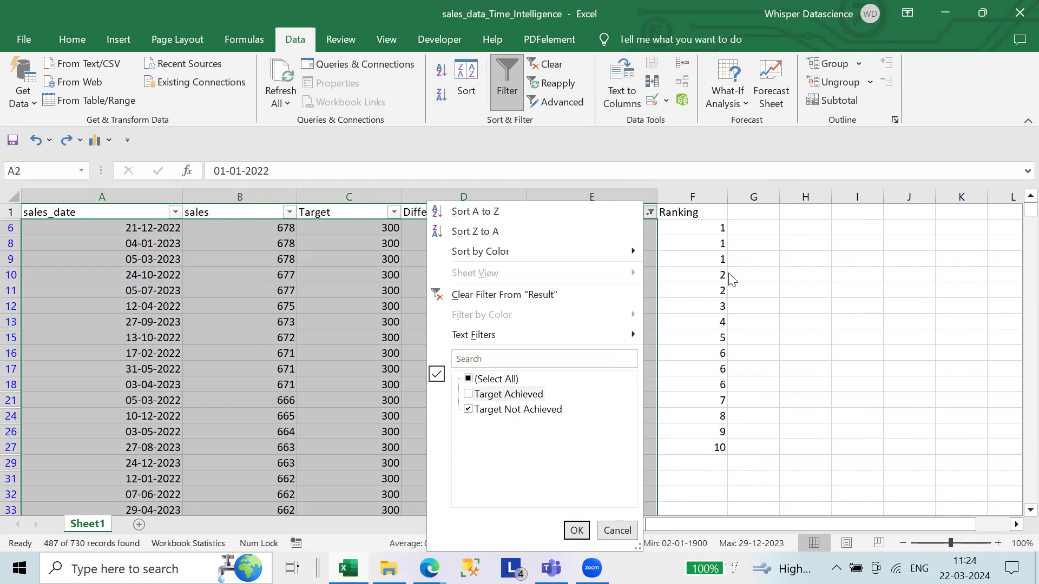
left_click(700, 194)
- Delete the whole Ranking column F
left_click(698, 196)
right_click(700, 194)
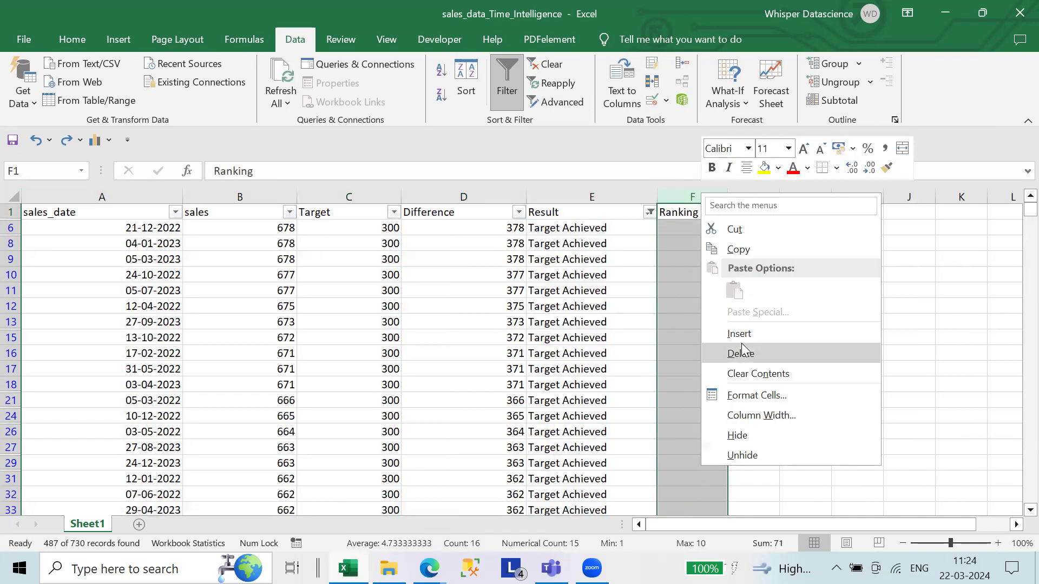
left_click(741, 347)
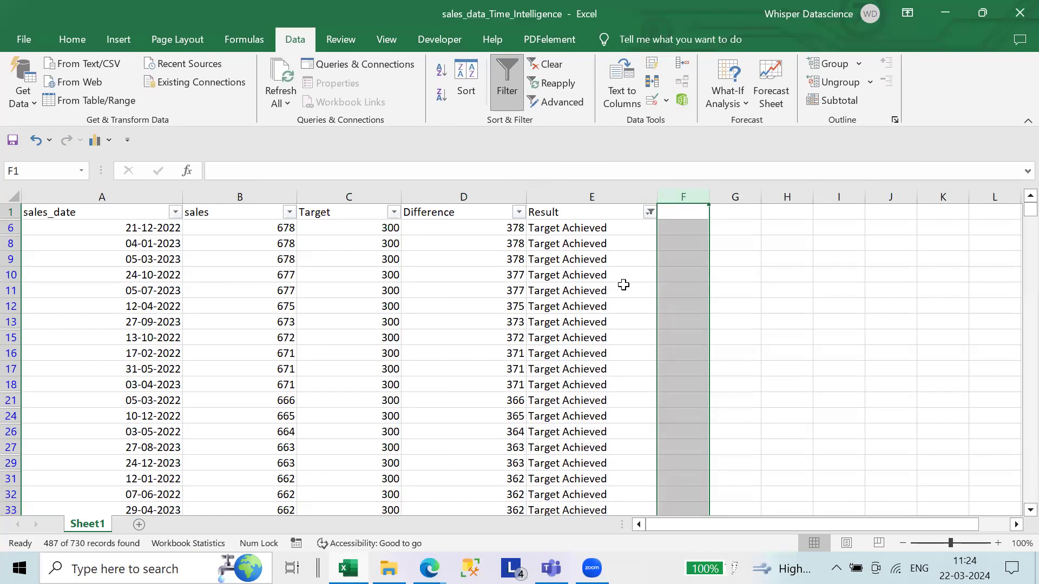
- Filter the Result column to show only the "Target Not Achieved" rows
left_click(650, 212)
left_click(509, 393)
left_click(510, 409)
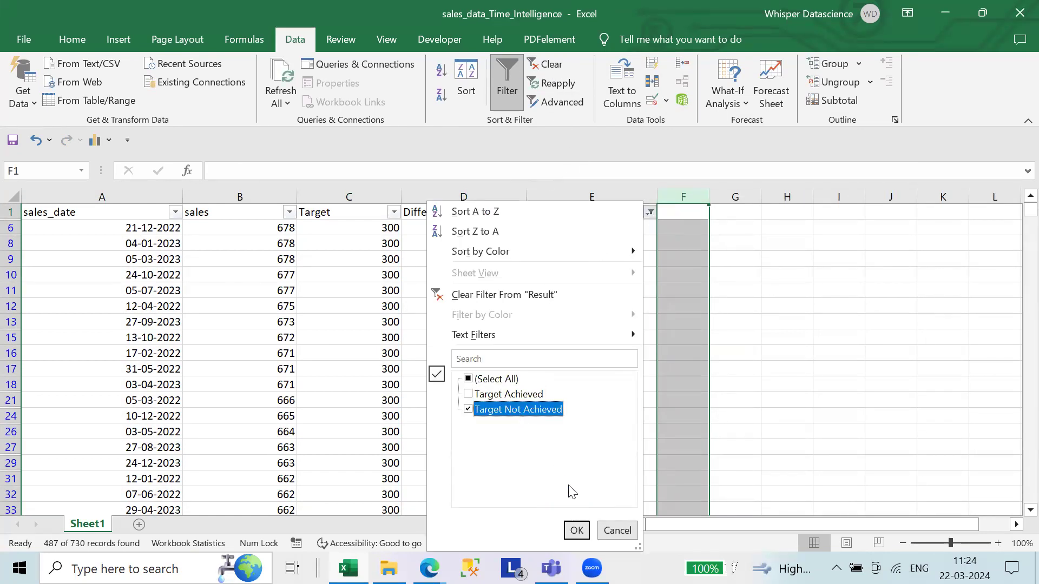
left_click(576, 530)
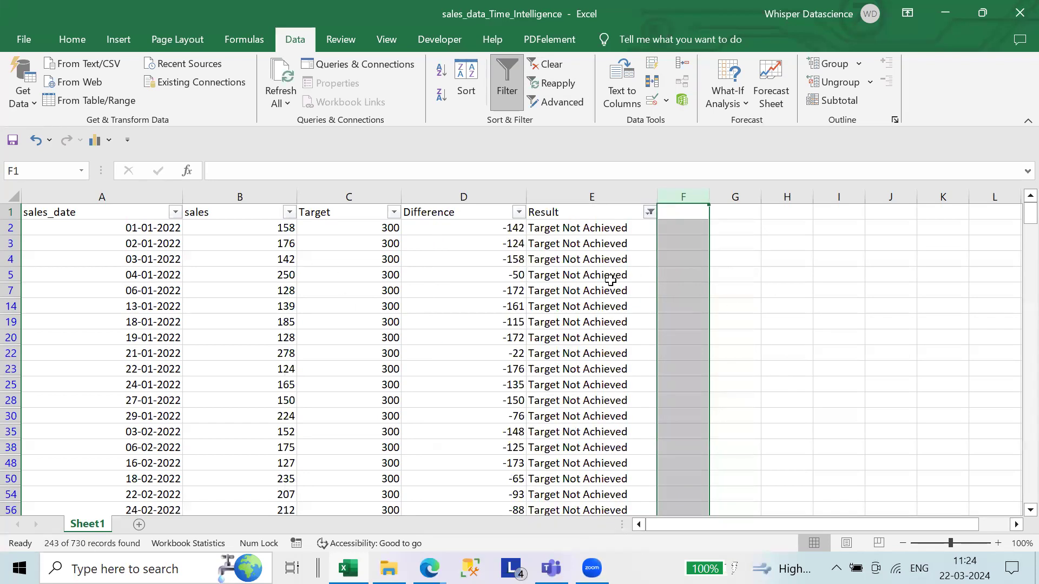
left_click(479, 229)
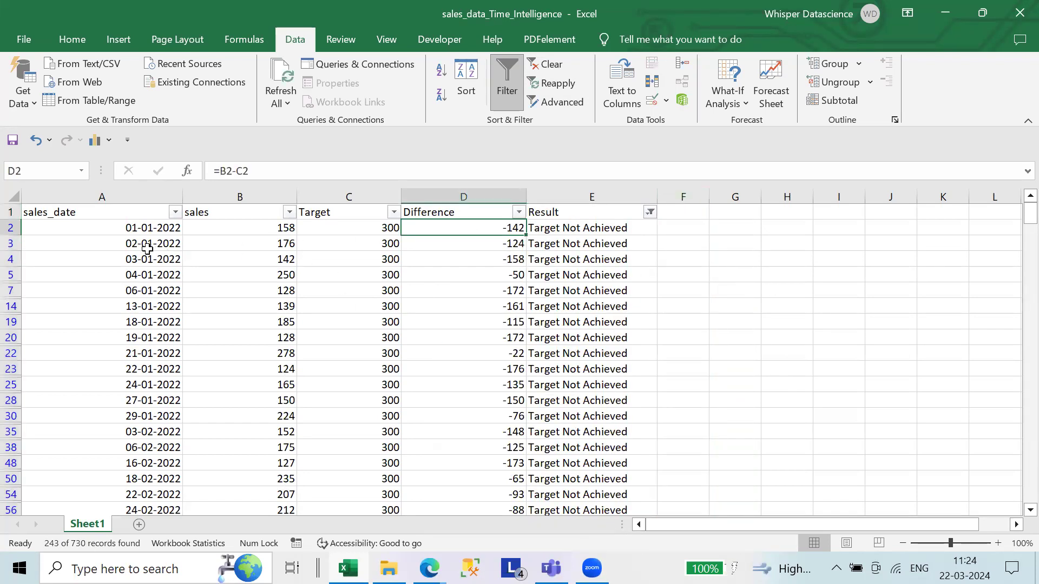
- Sort columns A to E of the filtered rows by Difference from largest to smallest
left_click_drag(103, 199, 579, 192)
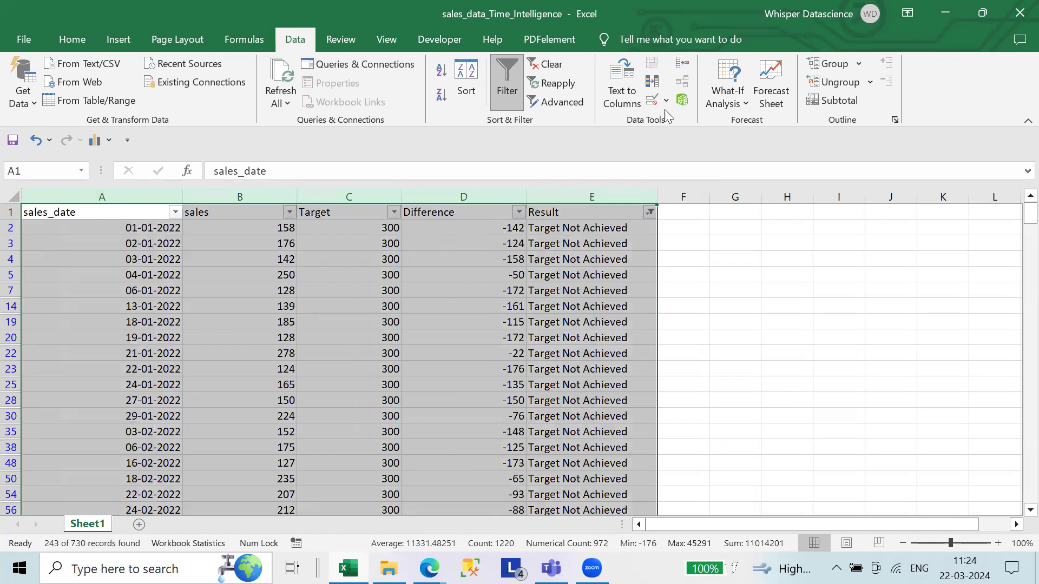
left_click(465, 81)
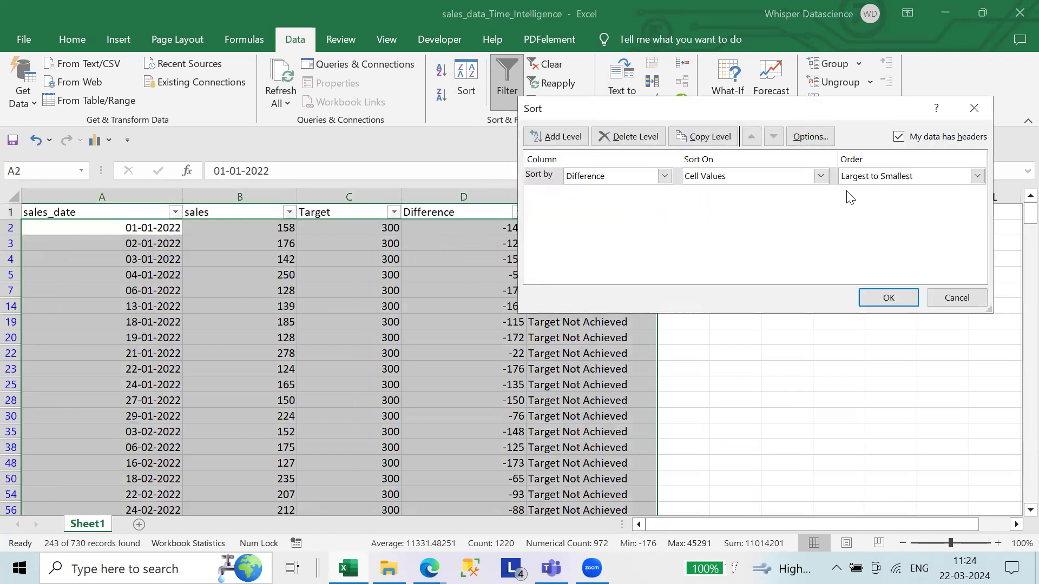
left_click(890, 299)
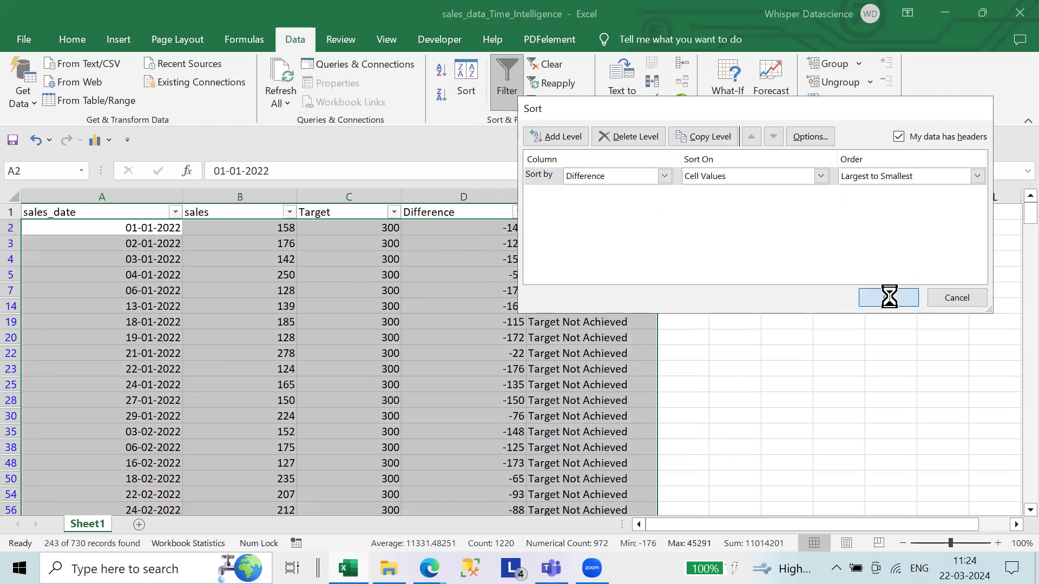
left_click_drag(277, 228, 497, 230)
left_click(679, 243)
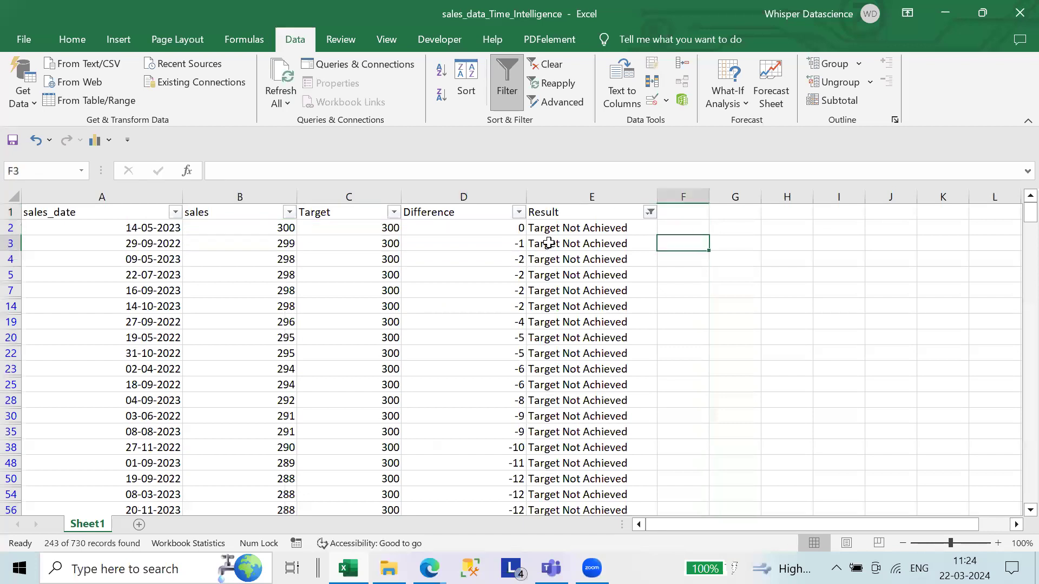
- Examine the Difference values and the matching Result labels in the first filtered rows
left_click(518, 213)
left_click(725, 364)
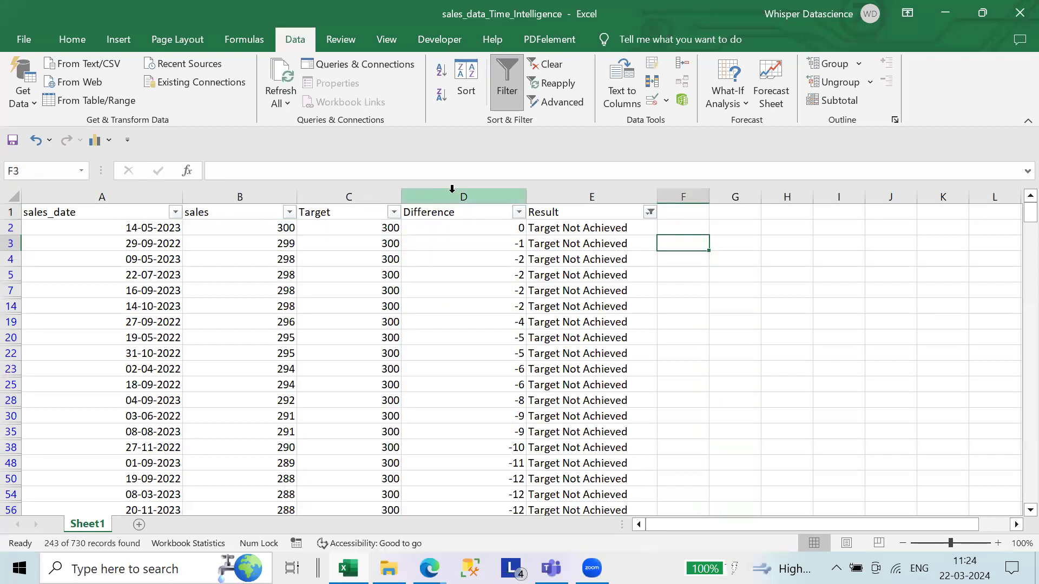
left_click(509, 231)
left_click(512, 244)
left_click(506, 273)
left_click(490, 323)
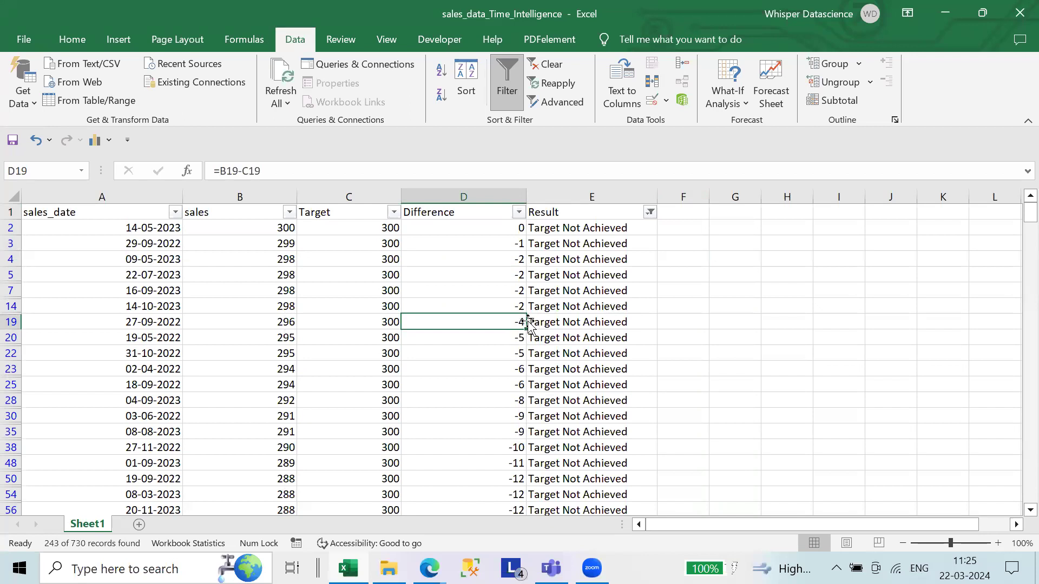
left_click(566, 318)
double_click(496, 336)
left_click(643, 336)
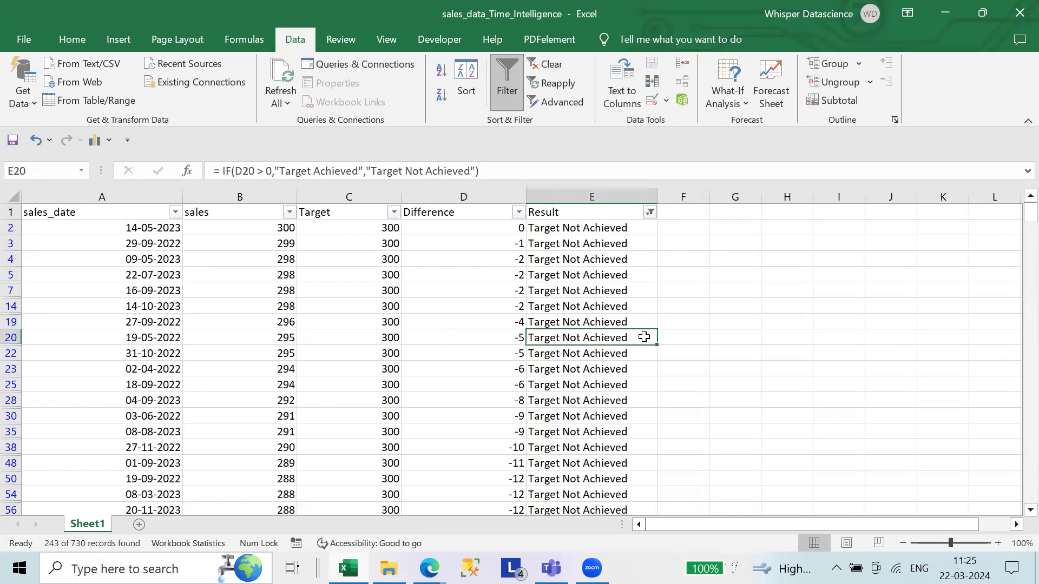
left_click(462, 190)
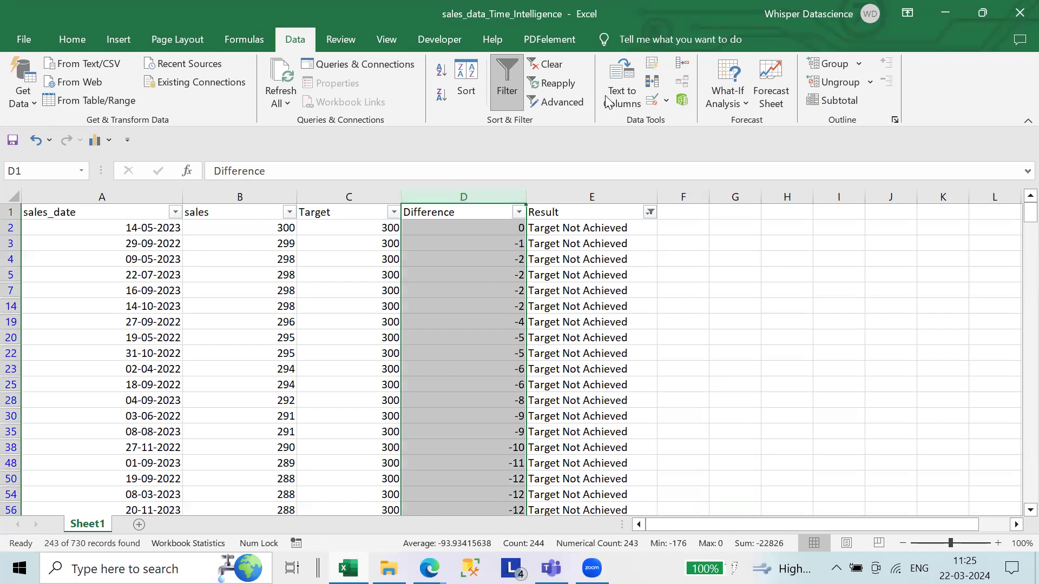
left_click(481, 77)
left_click(889, 254)
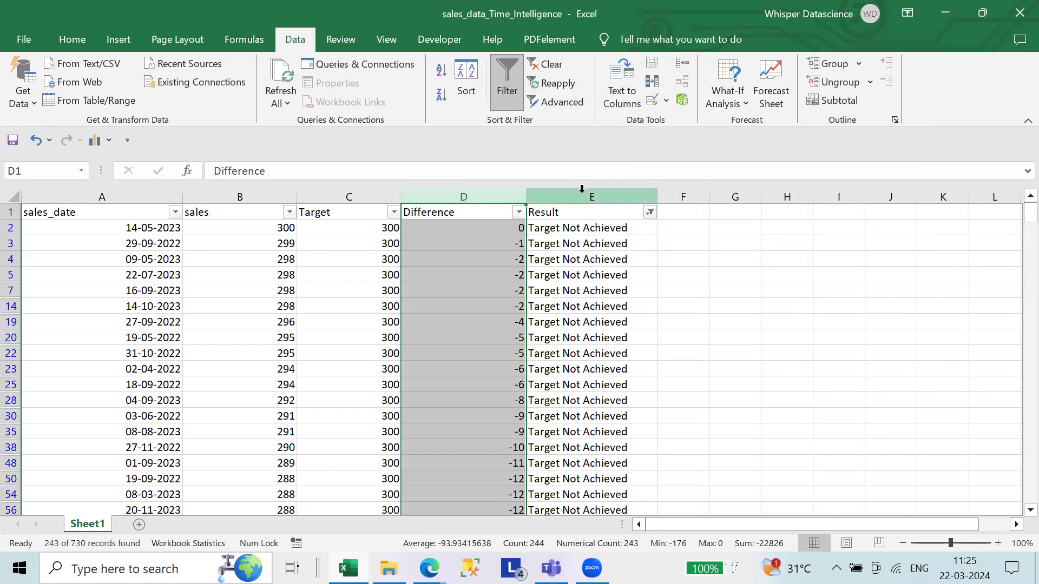
- Sort columns A to E by Difference in Smallest to Largest order and look over the first nine filtered rows
left_click(581, 194)
left_click(139, 196, "shift")
left_click(459, 86)
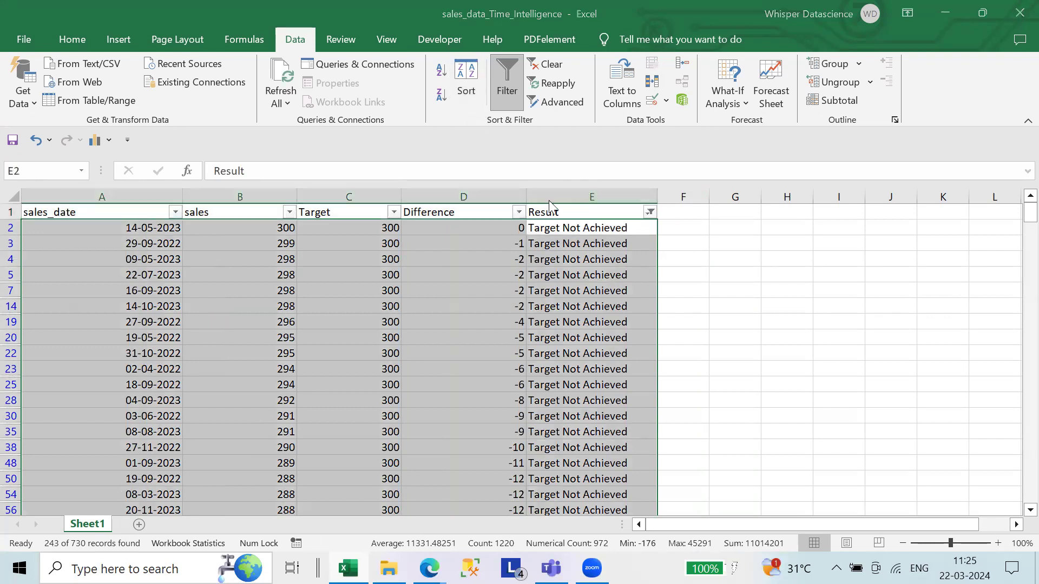
left_click(618, 178)
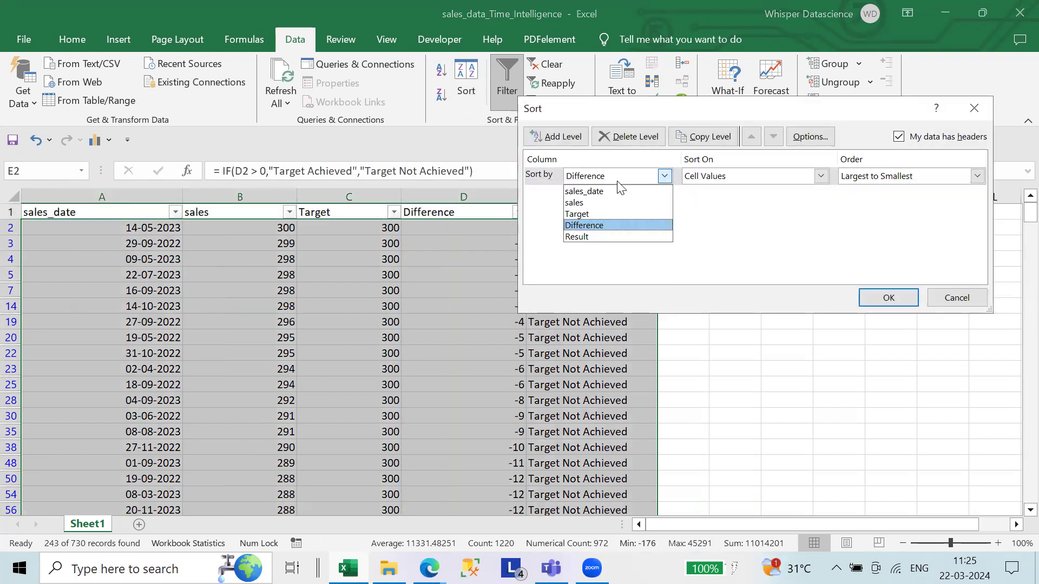
left_click(601, 225)
left_click(935, 177)
left_click(904, 192)
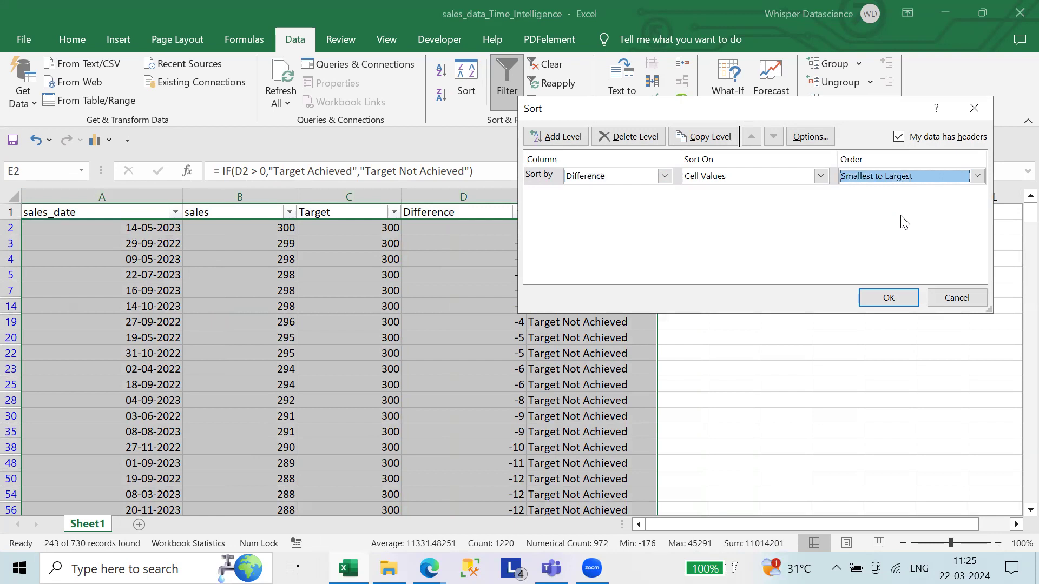
left_click(890, 297)
left_click(669, 256)
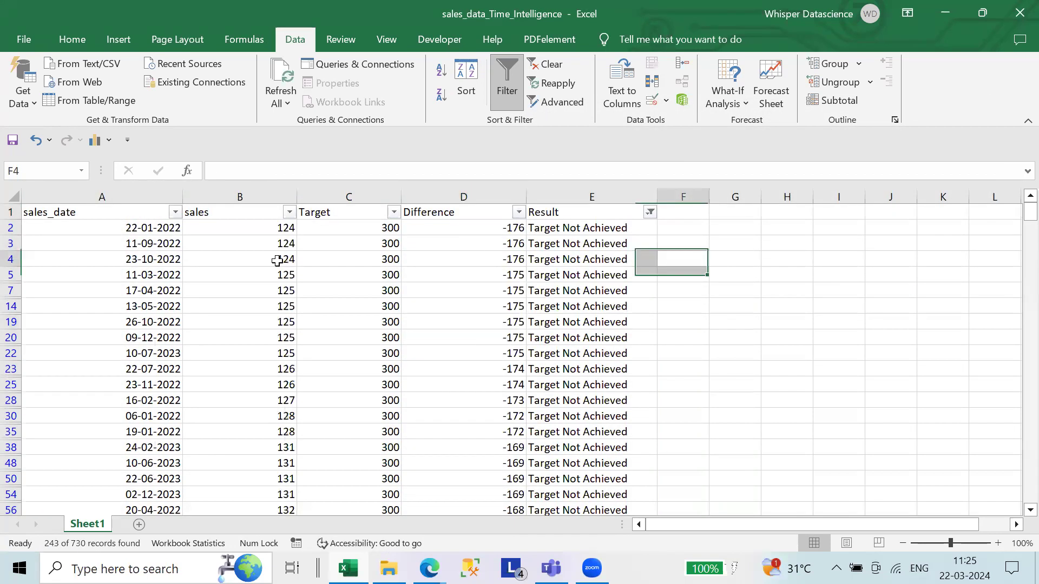
left_click_drag(128, 232, 560, 351)
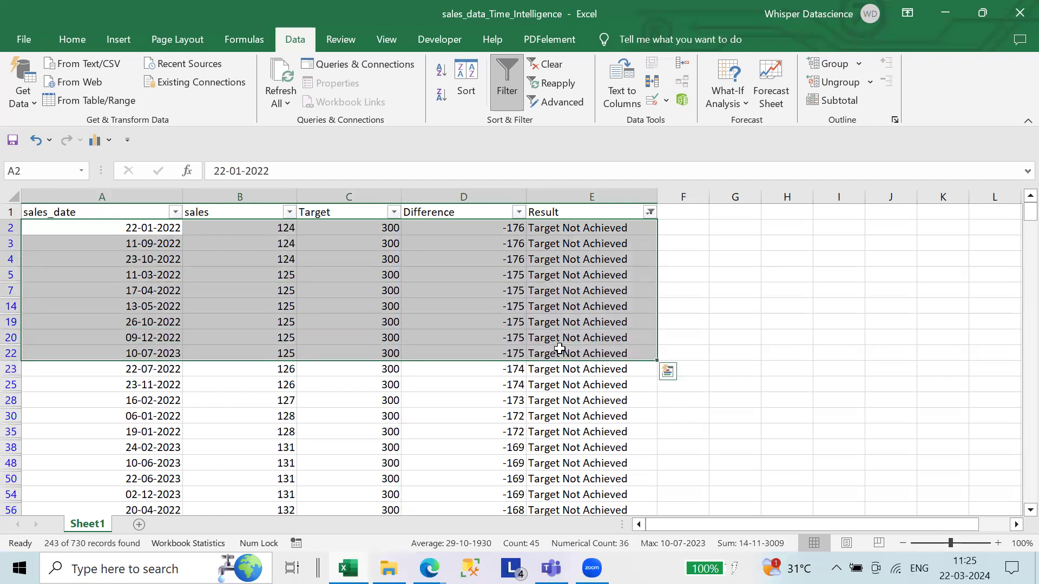
left_click(790, 274)
- Narrow the sales, Target, Difference and Result columns to fit their contents more closely
left_click_drag(657, 197, 667, 197)
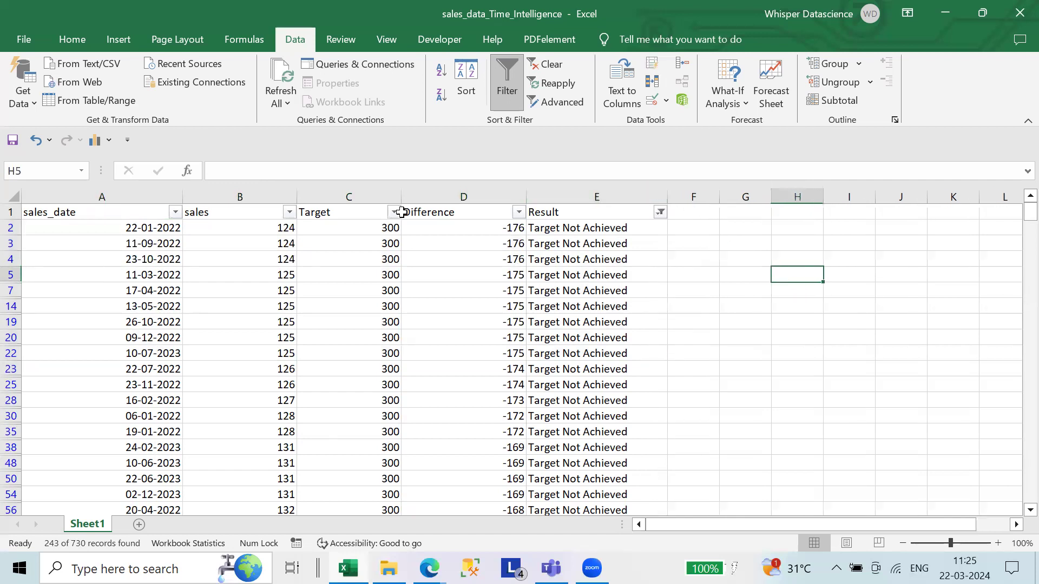
left_click_drag(522, 196, 483, 196)
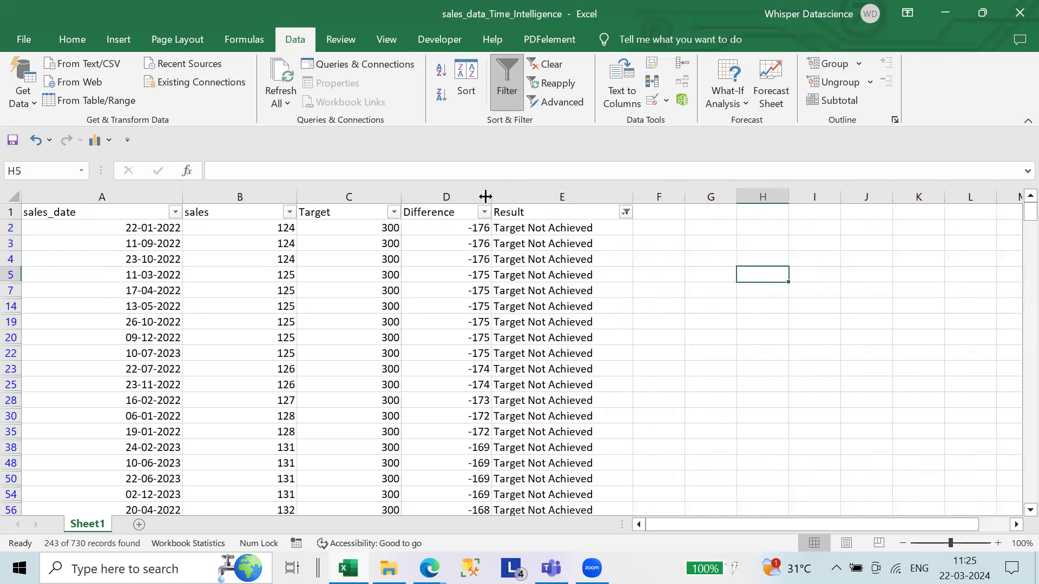
left_click_drag(629, 197, 618, 198)
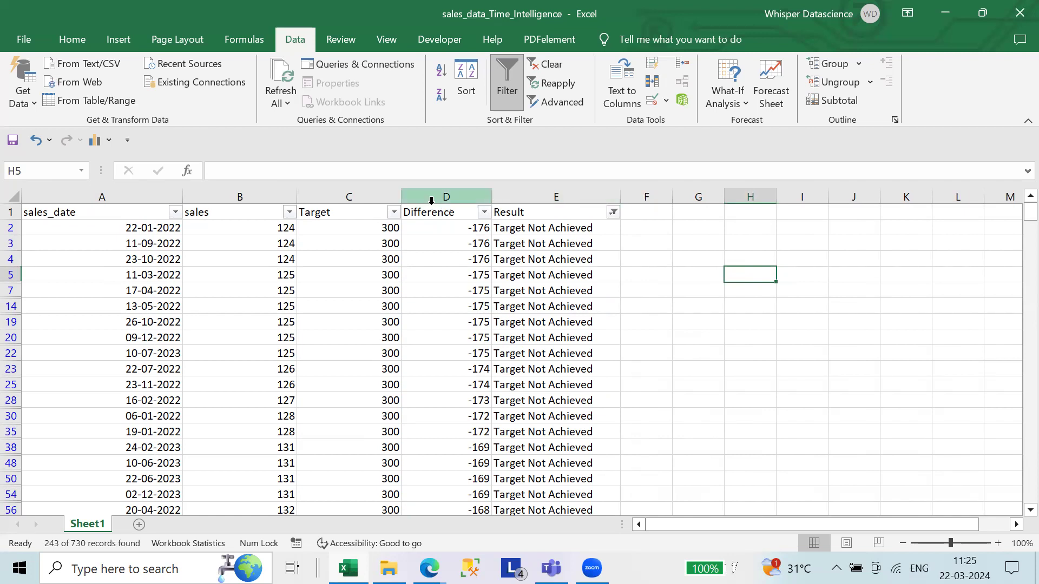
left_click(411, 197)
left_click(479, 247)
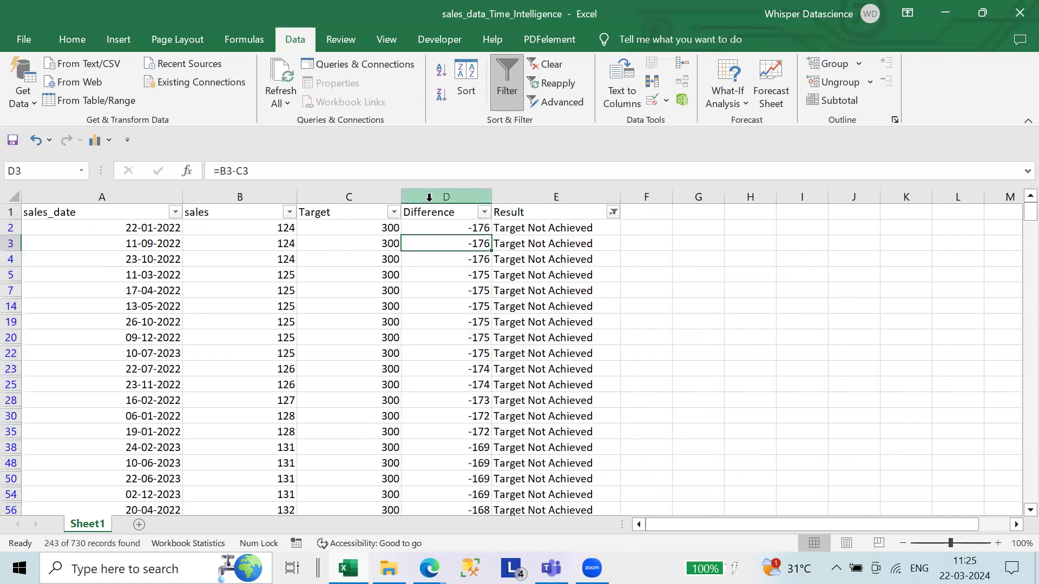
left_click_drag(401, 196, 365, 196)
left_click_drag(296, 202, 246, 202)
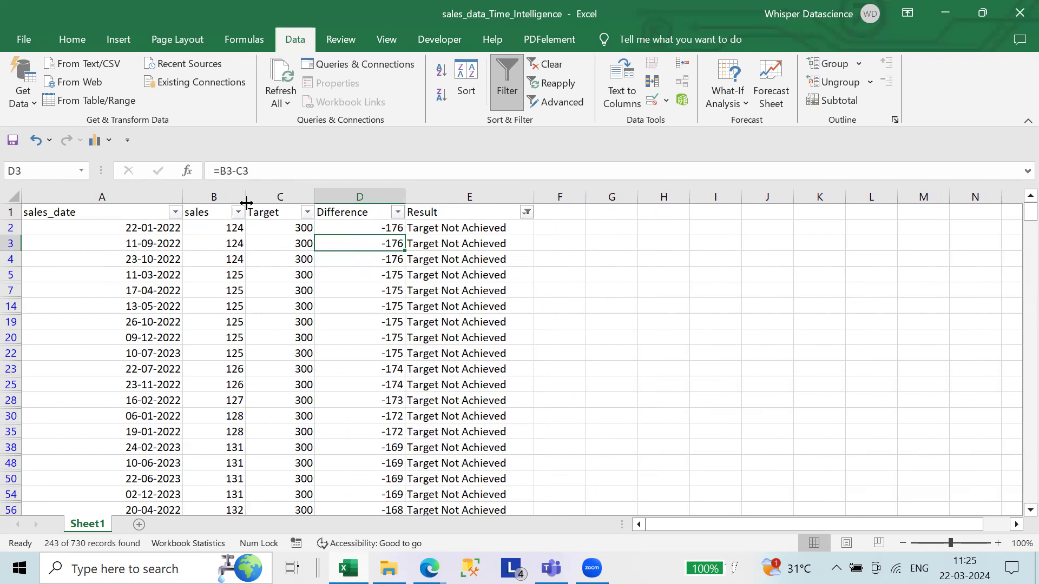
left_click_drag(405, 197, 394, 199)
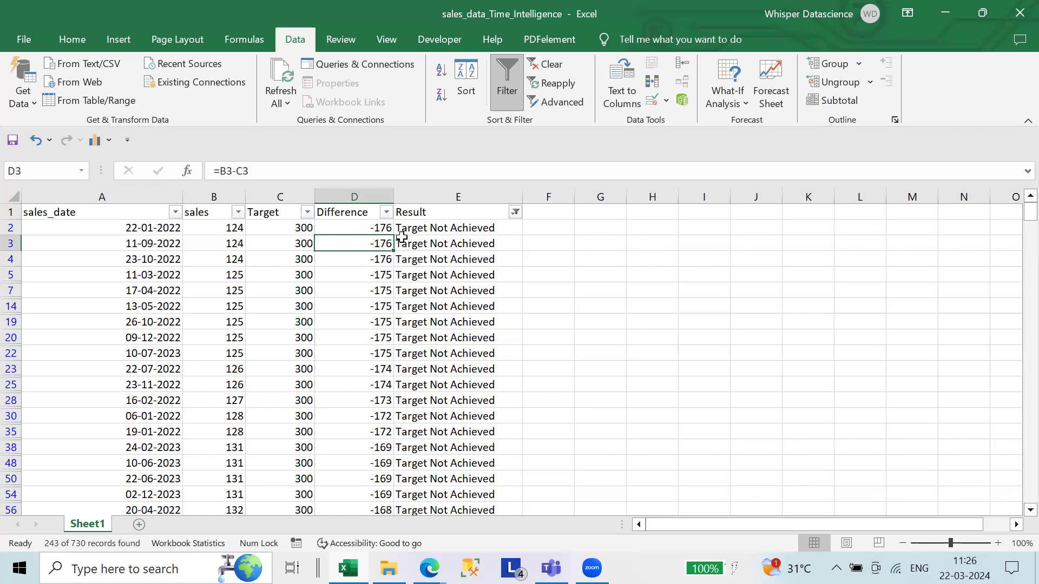
- Review the sales, Target and Difference values of the worst shortfall days and select rows 2 to 28
left_click_drag(112, 233, 433, 244)
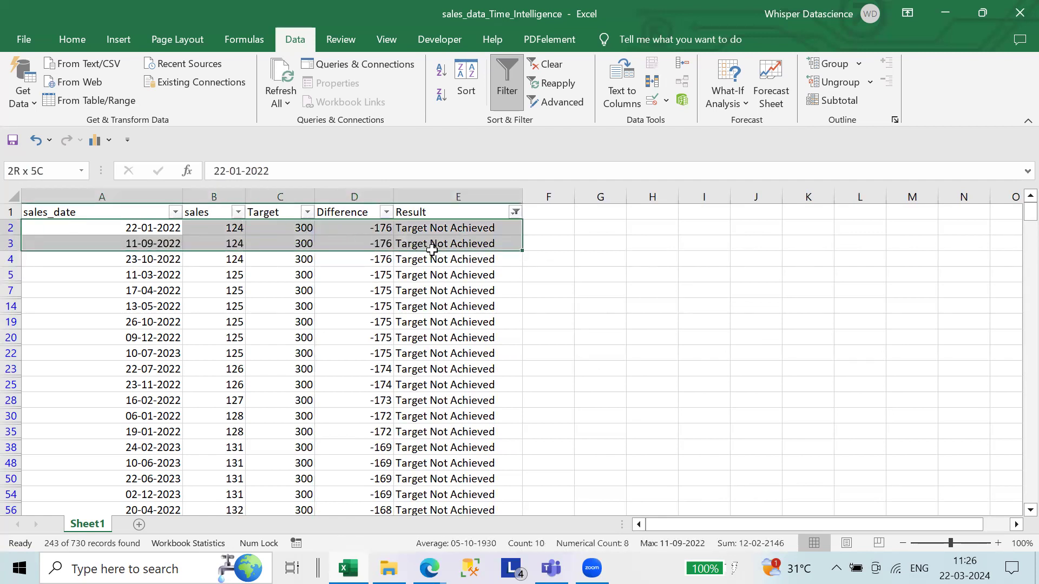
left_click(419, 259)
left_click_drag(209, 230, 351, 447)
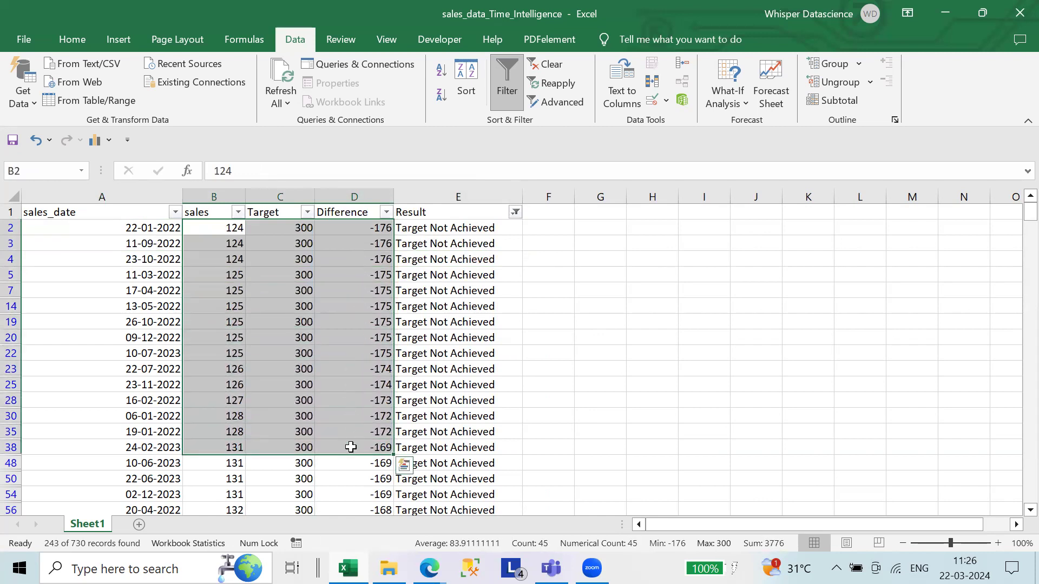
left_click(399, 379)
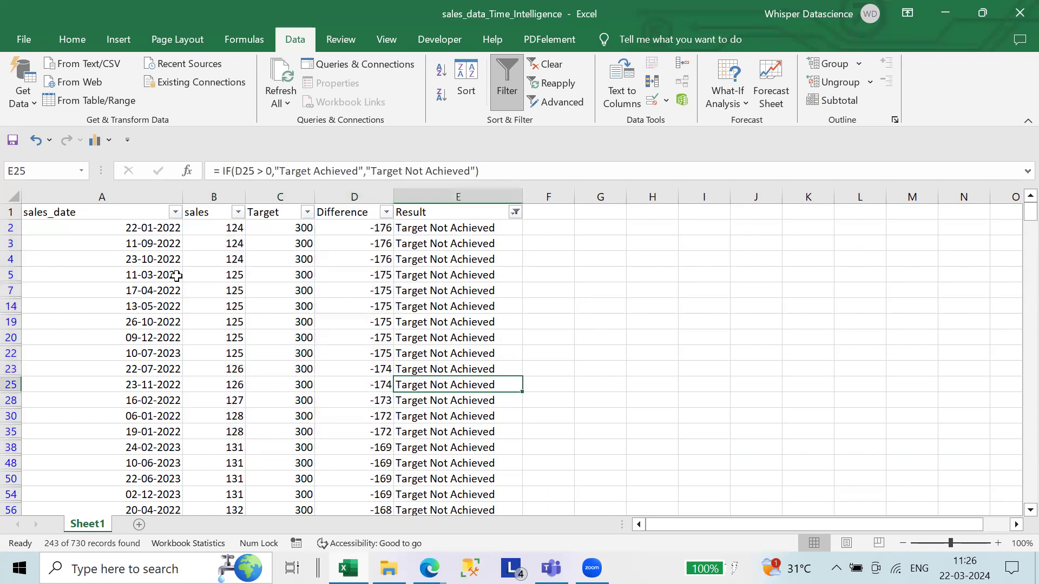
left_click_drag(11, 228, 7, 407)
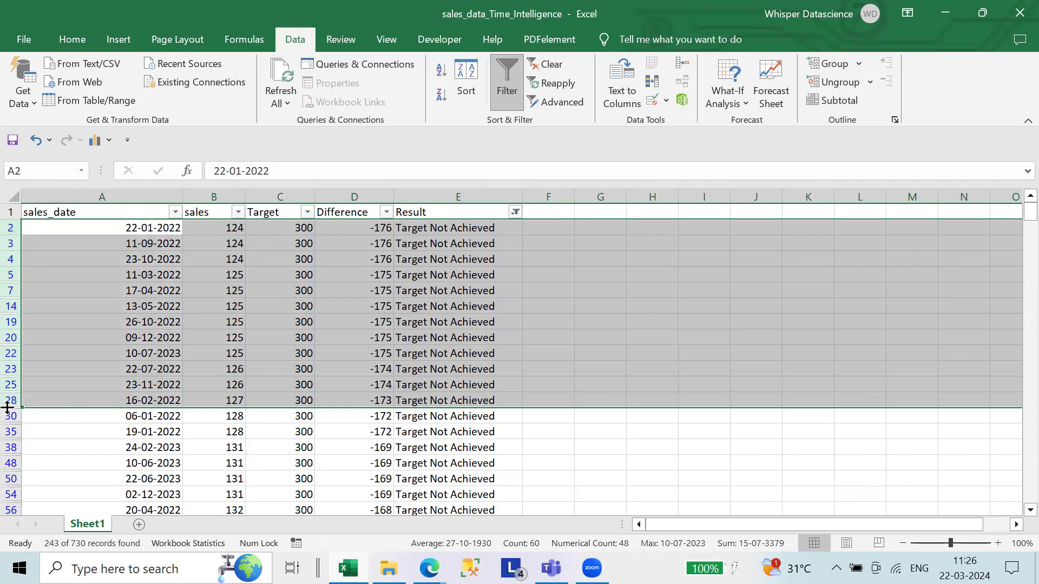
- Clear the row selection and narrow the sales_date column to fit its dates more closely
left_click(410, 321)
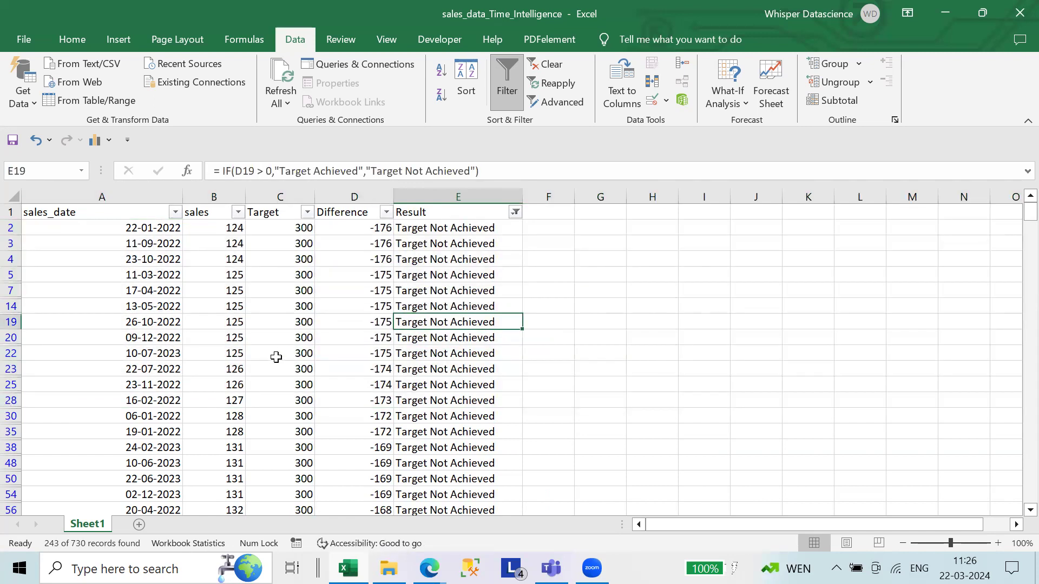
left_click(261, 335)
left_click_drag(183, 197, 112, 198)
left_click(488, 296)
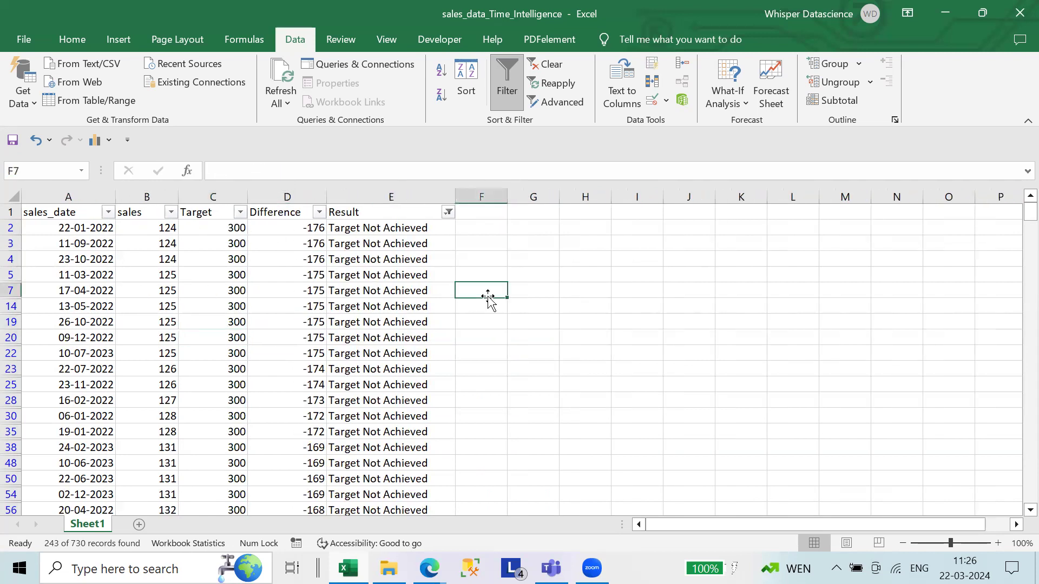
- Review the subtraction formula in the Difference column and the IF formula with both its result texts in the Result column
left_click(311, 324)
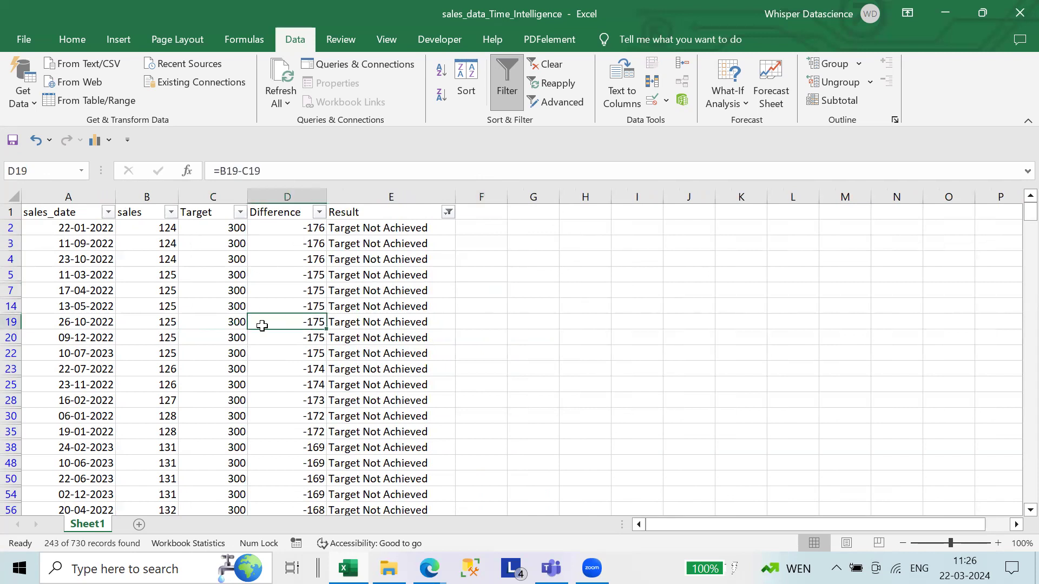
left_click(429, 229)
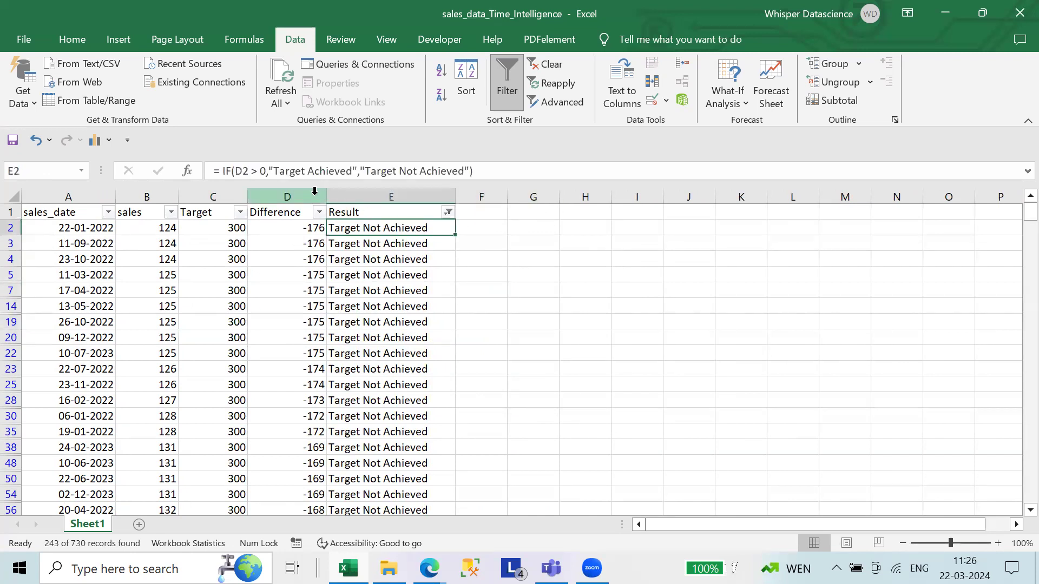
left_click_drag(234, 171, 464, 171)
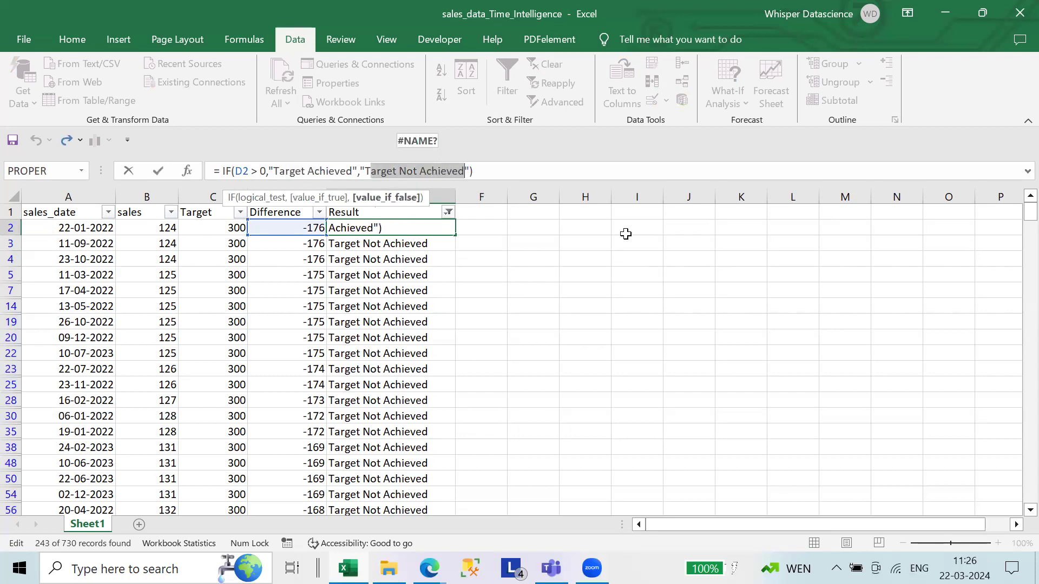
left_click_drag(275, 173, 466, 171)
left_click(644, 299)
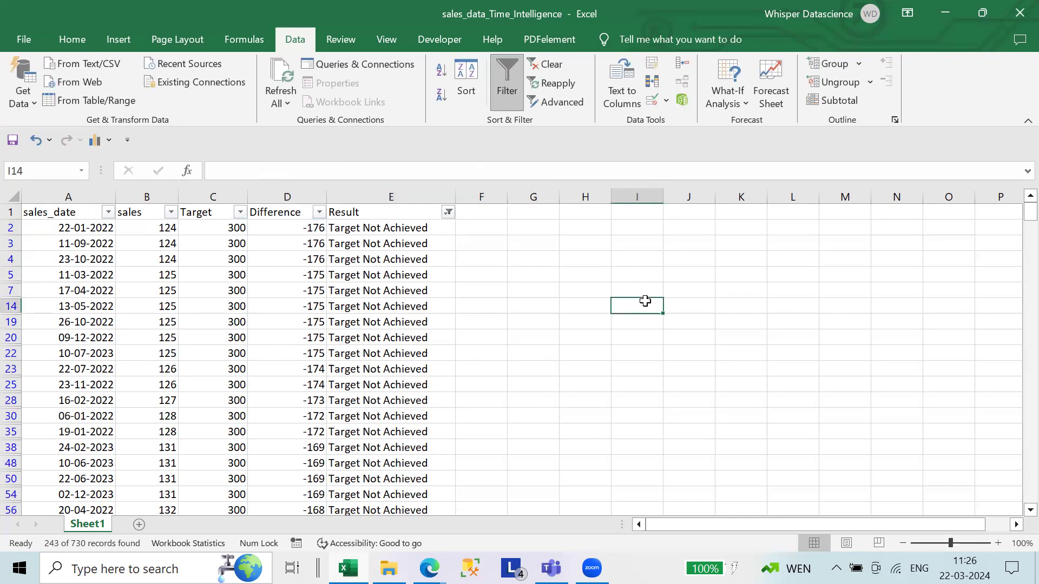
left_click(379, 230)
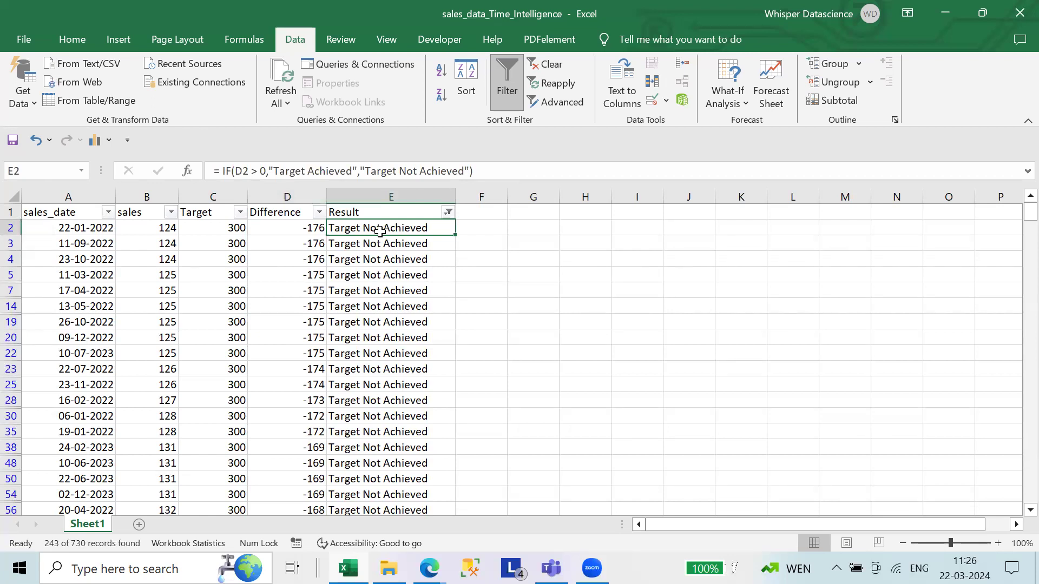
- Switch to File Explorer and open the Student Marks workbook from the bills folder
left_click(389, 568)
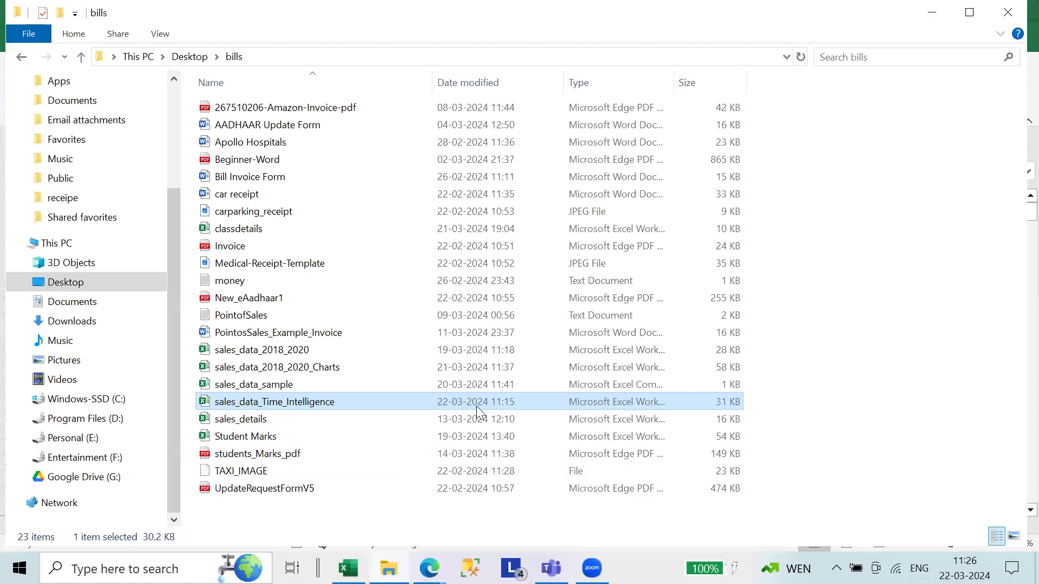
left_click(277, 436)
double_click(276, 436)
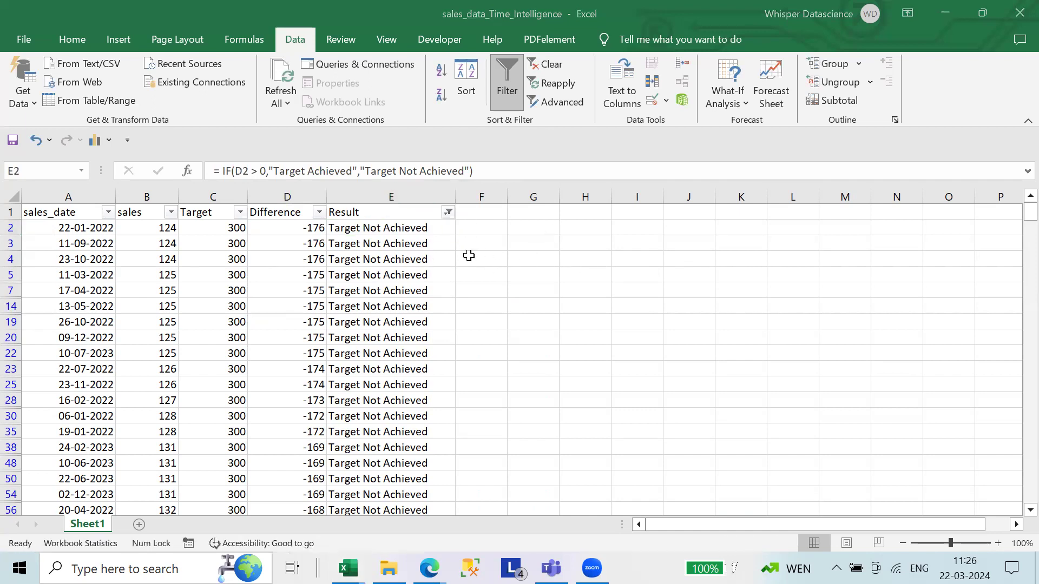
scroll(646, 340, "down", 20)
scroll(646, 340, "up", 20)
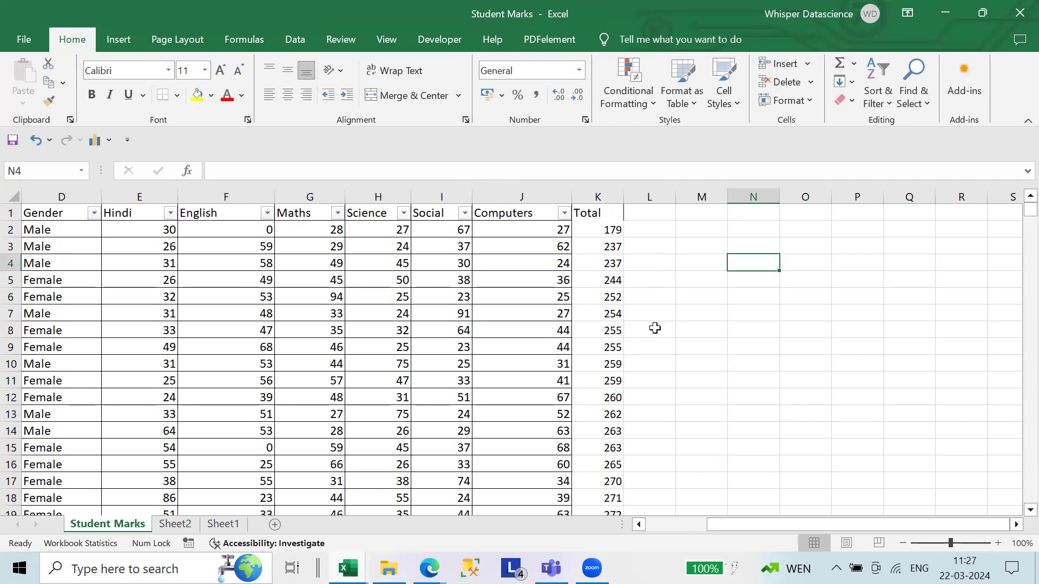
- Add the header "Avergage" in L1 and enter the formula =K2/6 in L2 to average the first student's total
left_click(647, 214)
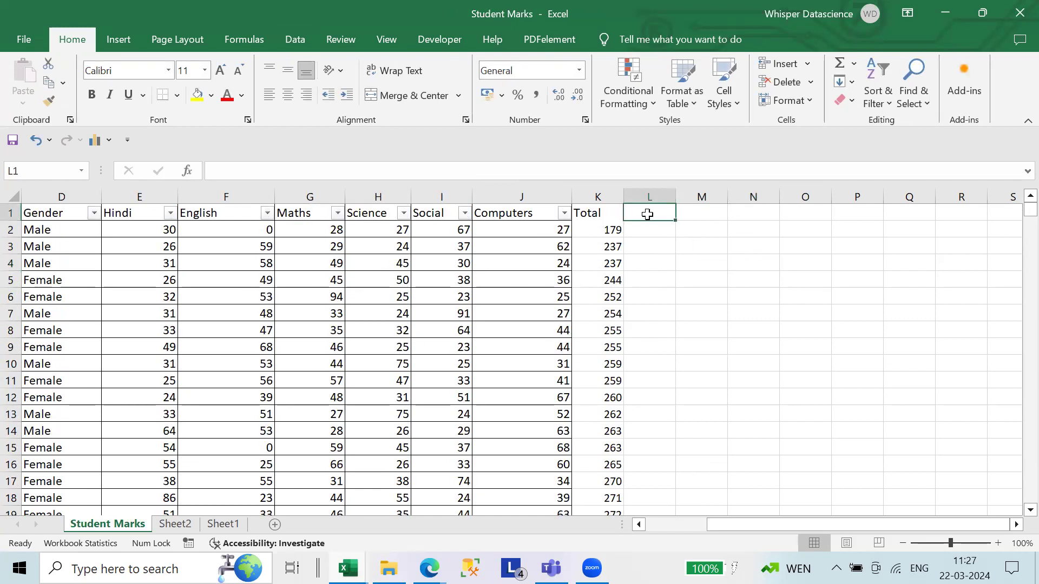
type("Avergage")
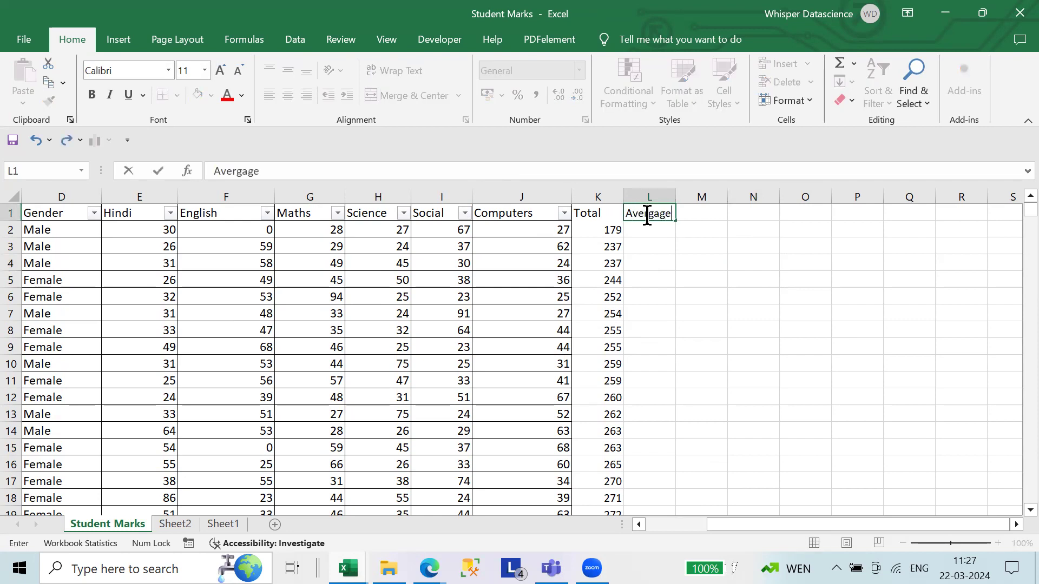
key("Return")
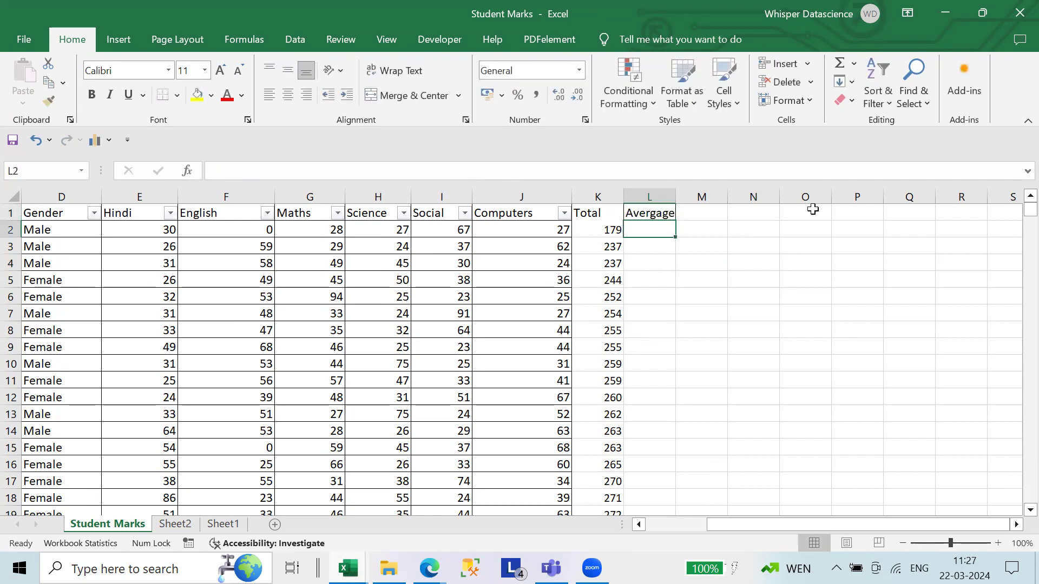
type("=")
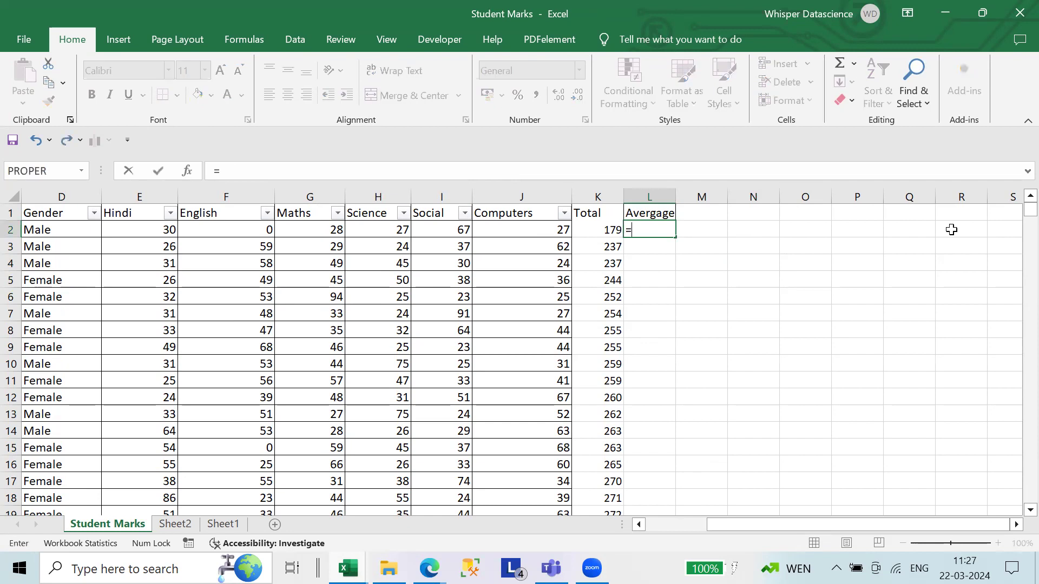
key("Left")
type("/6")
key("Return")
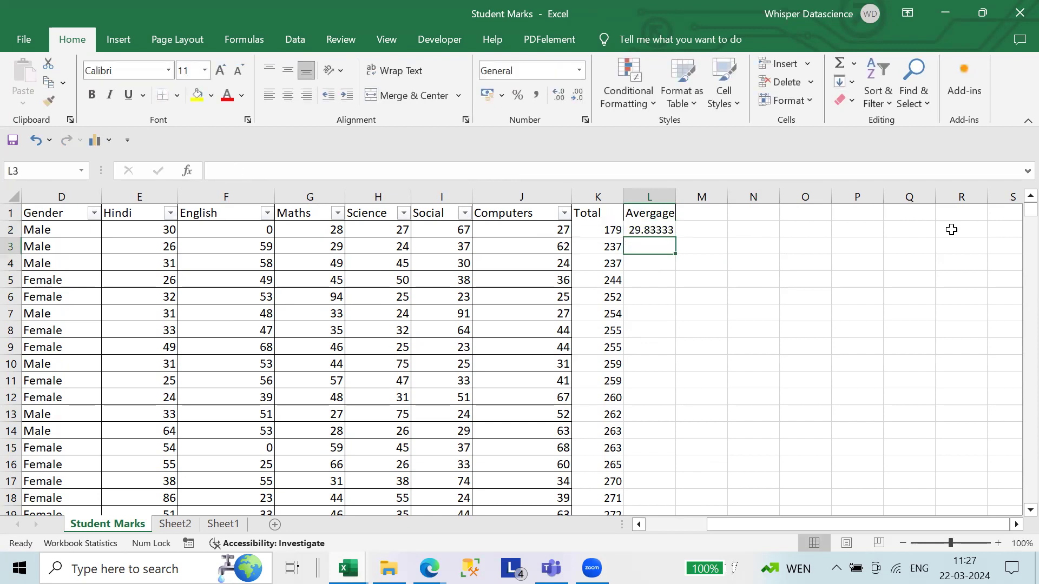
- Widen column L and fill the L2 average formula down to the last student row
left_click_drag(681, 198, 709, 197)
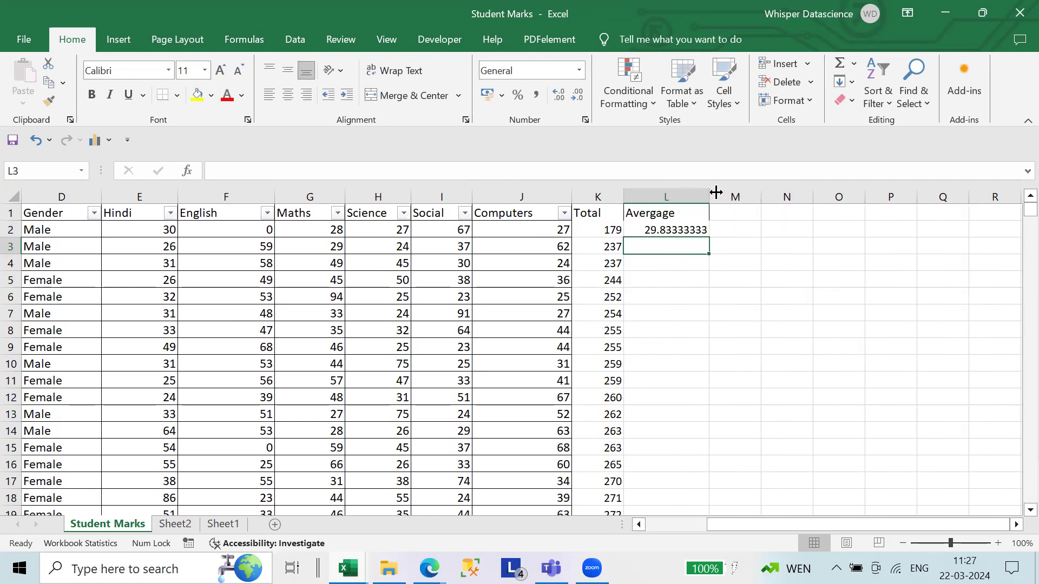
left_click(662, 231)
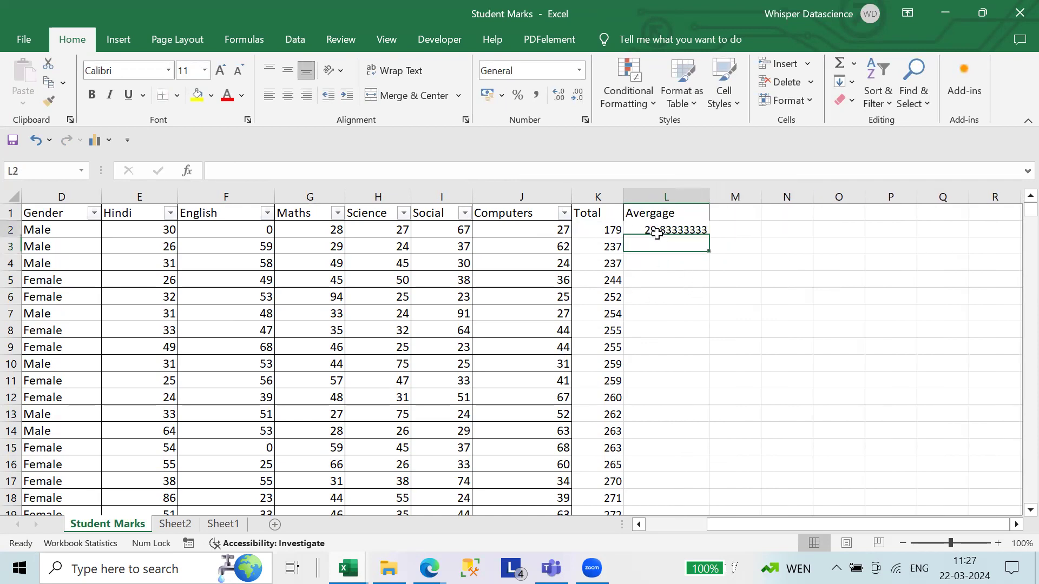
double_click(710, 239)
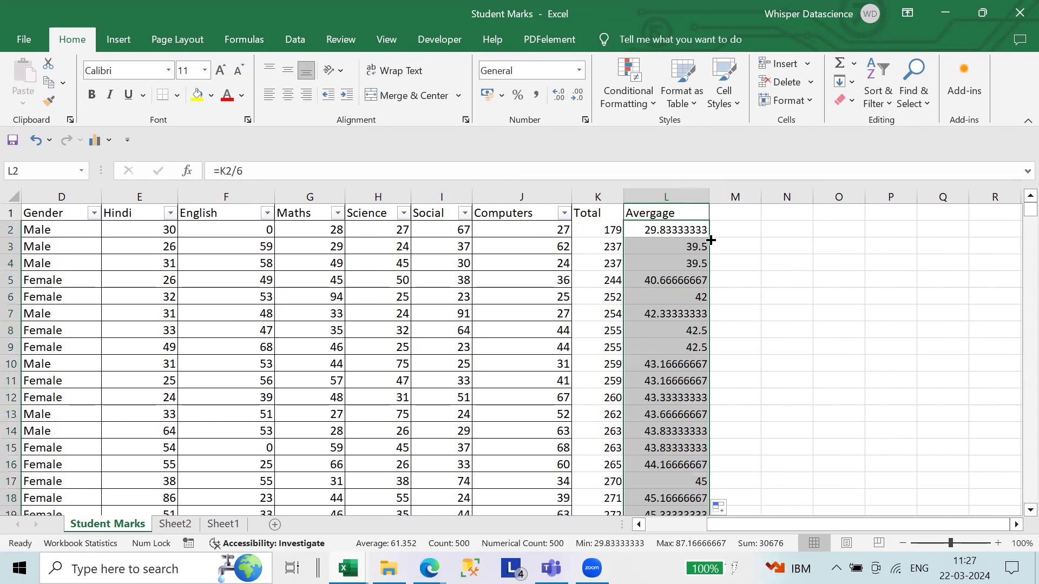
double_click(714, 196)
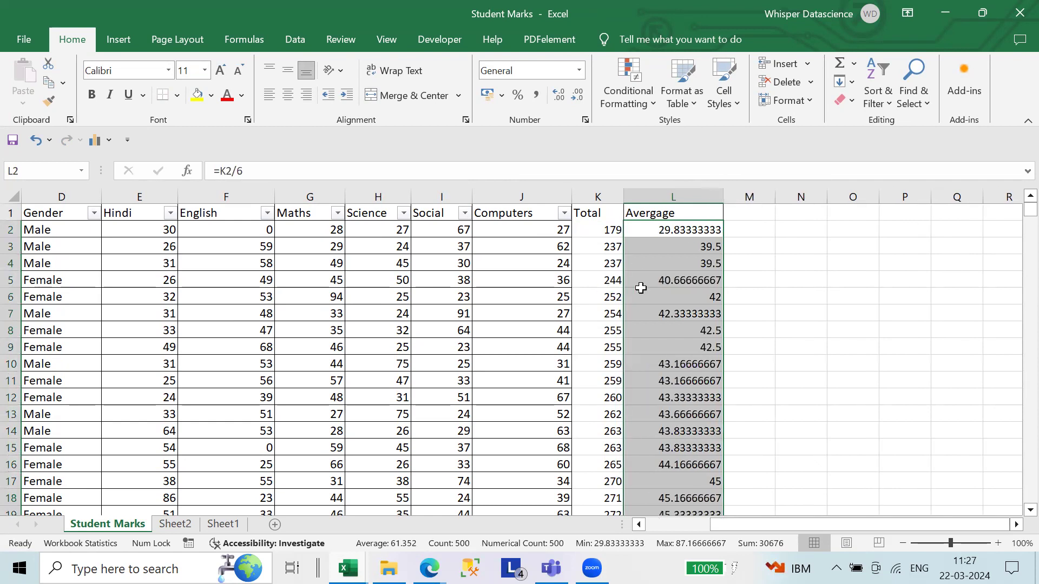
left_click_drag(601, 454, 148, 456)
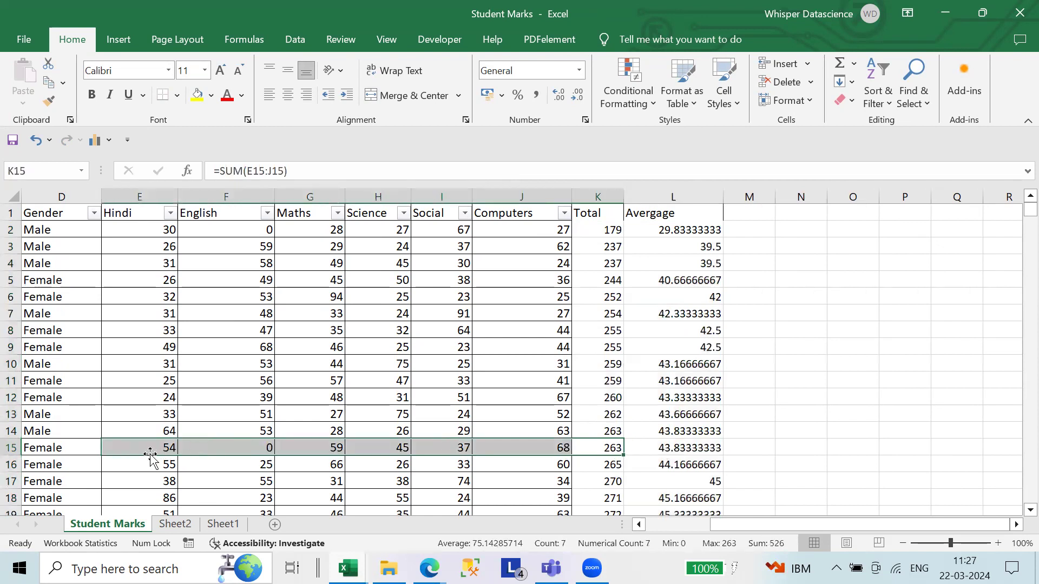
left_click(875, 347)
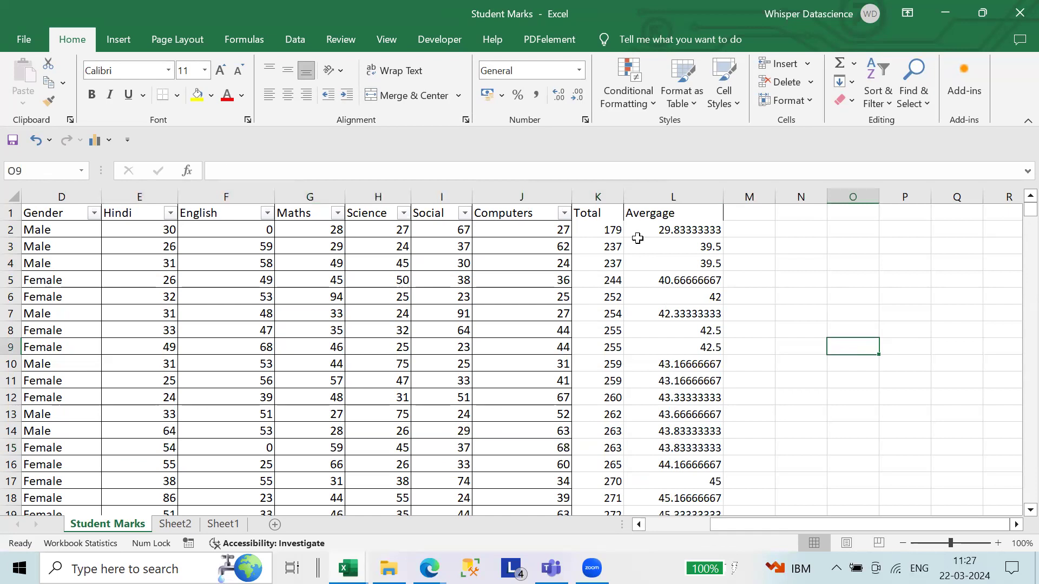
left_click(617, 230)
left_click_drag(617, 229, 673, 229)
- Apply All Borders to the Computers, Total and Avergage columns from the header down to the last row
left_click_drag(540, 216, 673, 213)
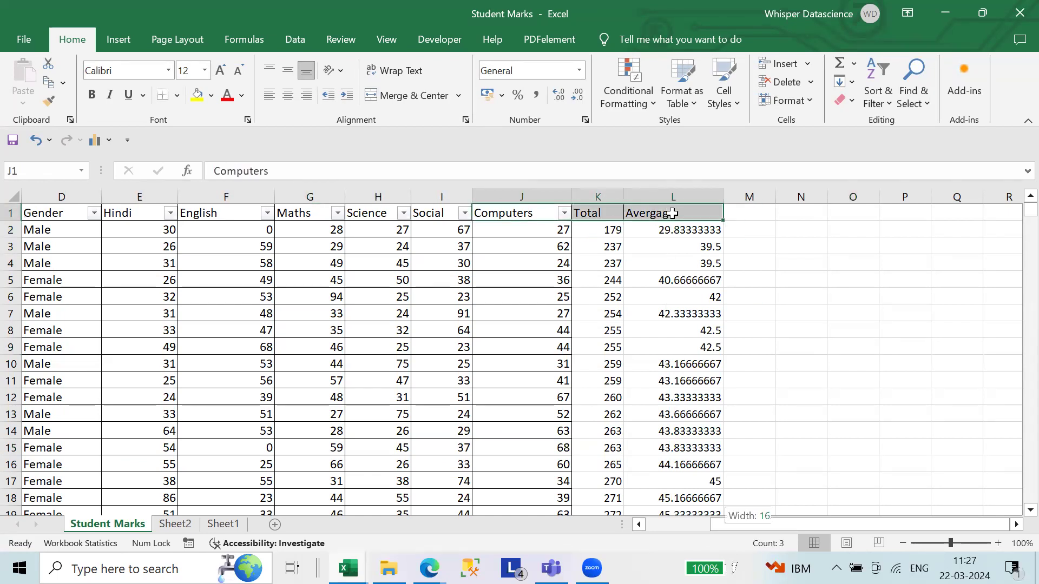
key("ctrl+shift+Down")
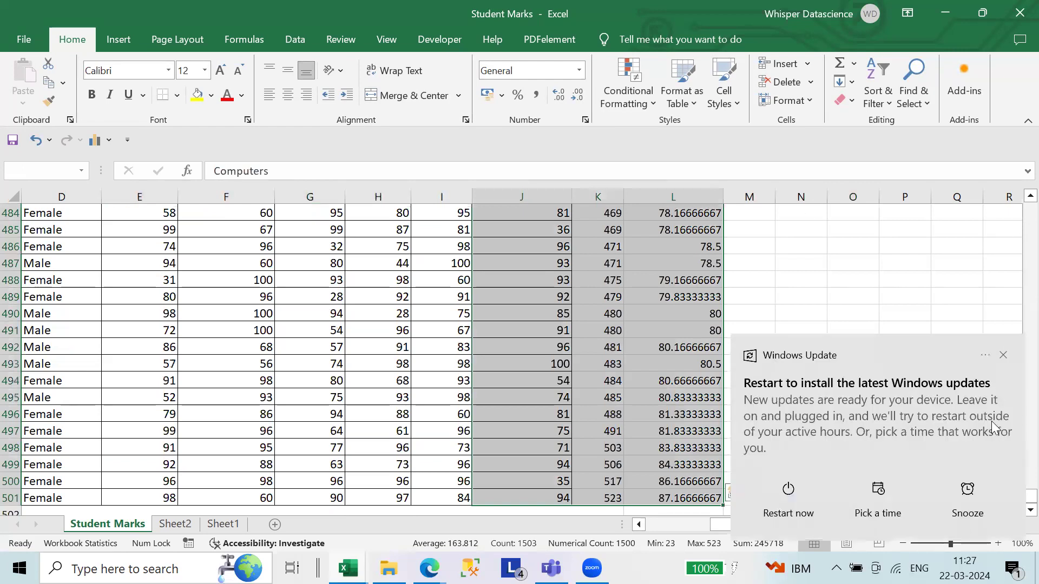
left_click(177, 97)
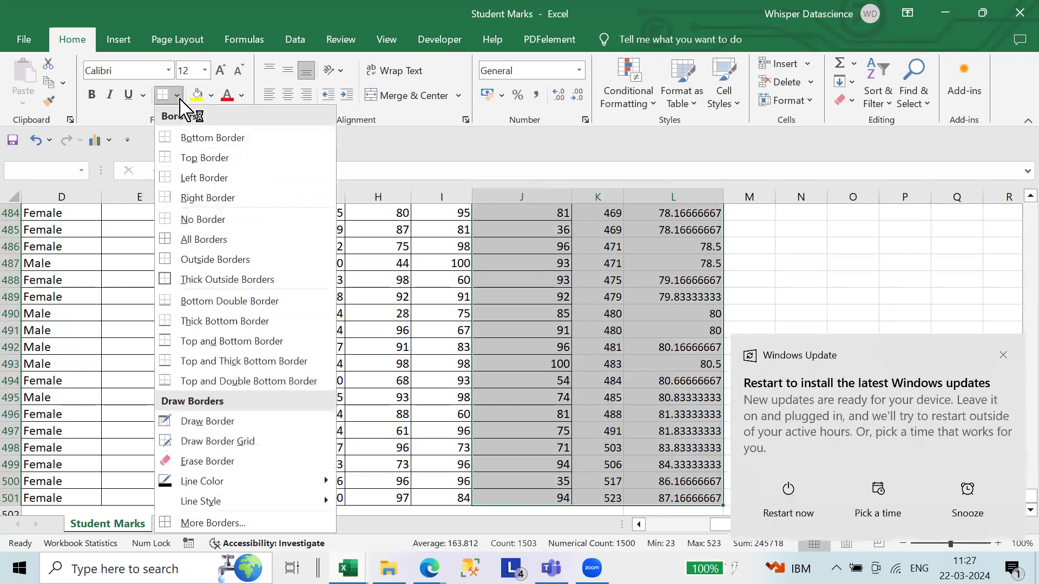
left_click(228, 240)
scroll(384, 271, "up", 20)
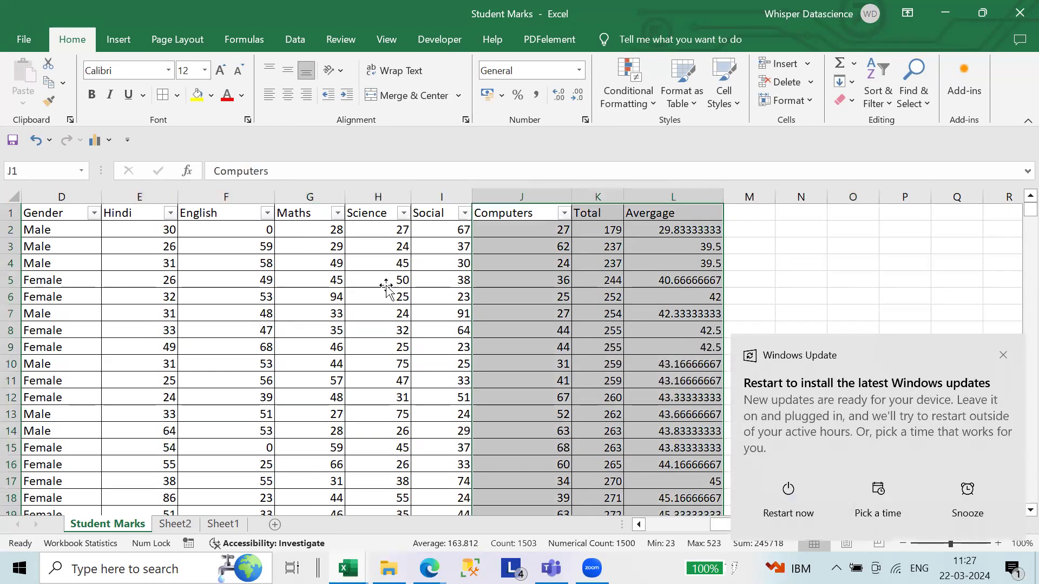
left_click(378, 279)
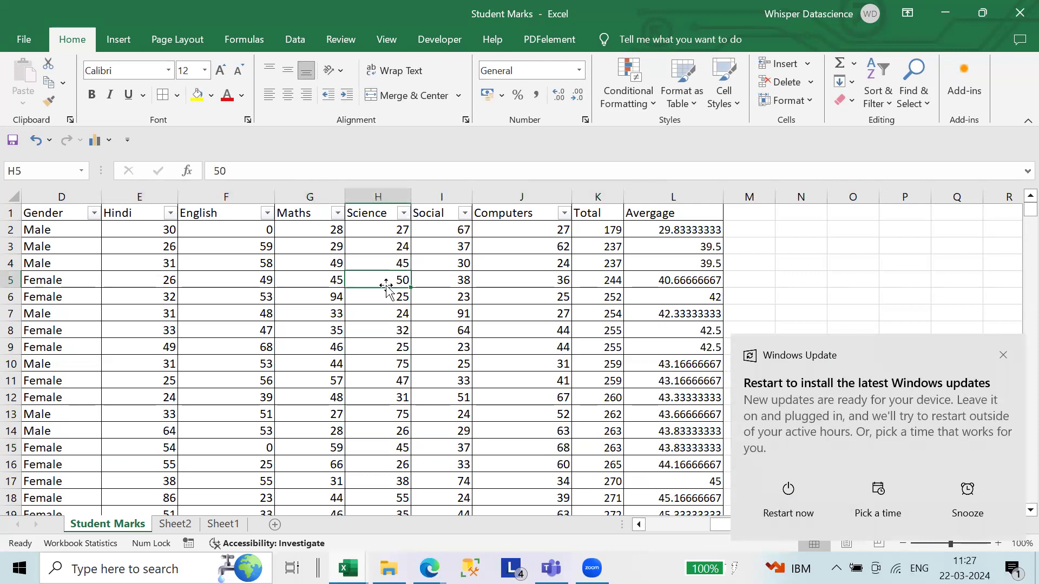
- Dismiss the Windows Update notification and widen column L slightly
left_click(1003, 354)
left_click(732, 265)
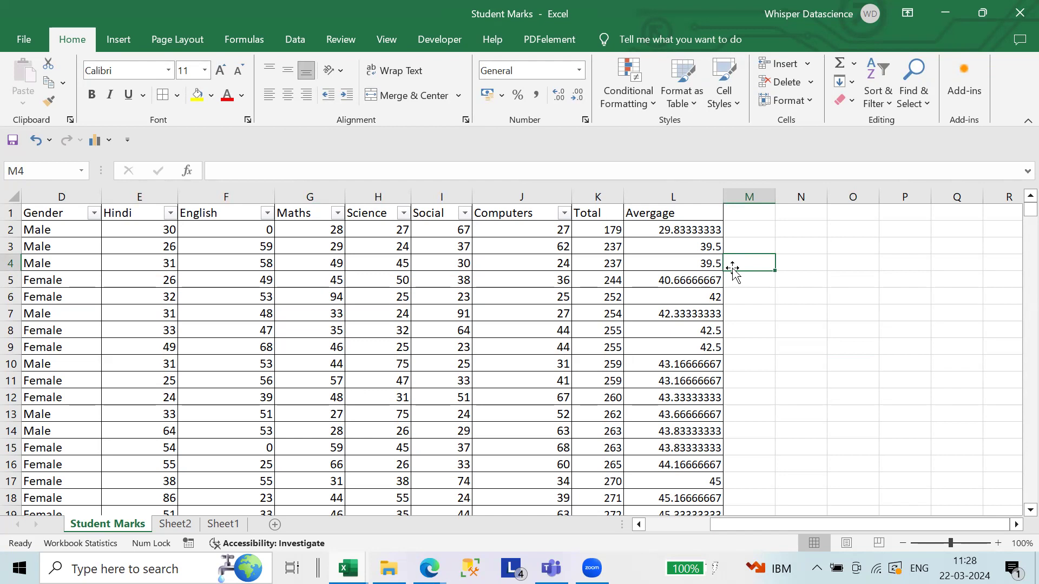
mouse_move(724, 197)
left_mouse_down()
mouse_move(713, 196)
mouse_move(732, 196)
left_mouse_up()
- Begin an IF formula in M2 with the condition L2 > 60
left_click(746, 231)
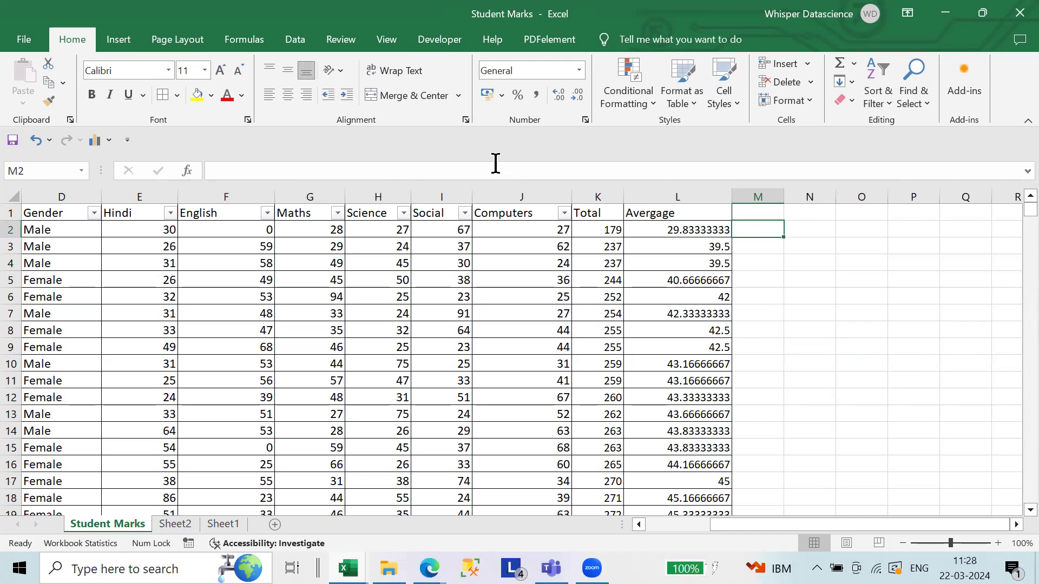
left_click(228, 175)
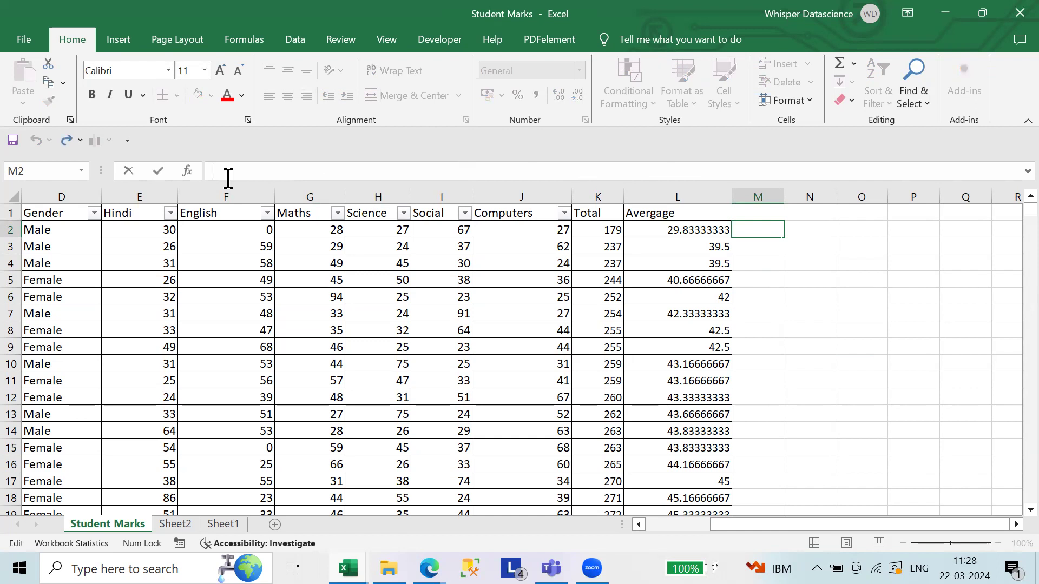
type("=")
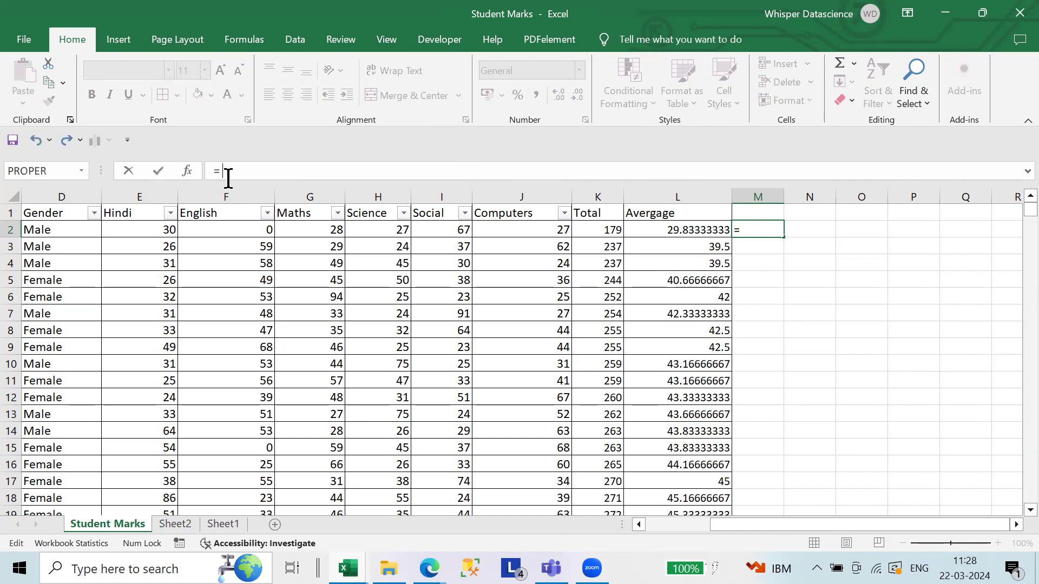
type(" if (")
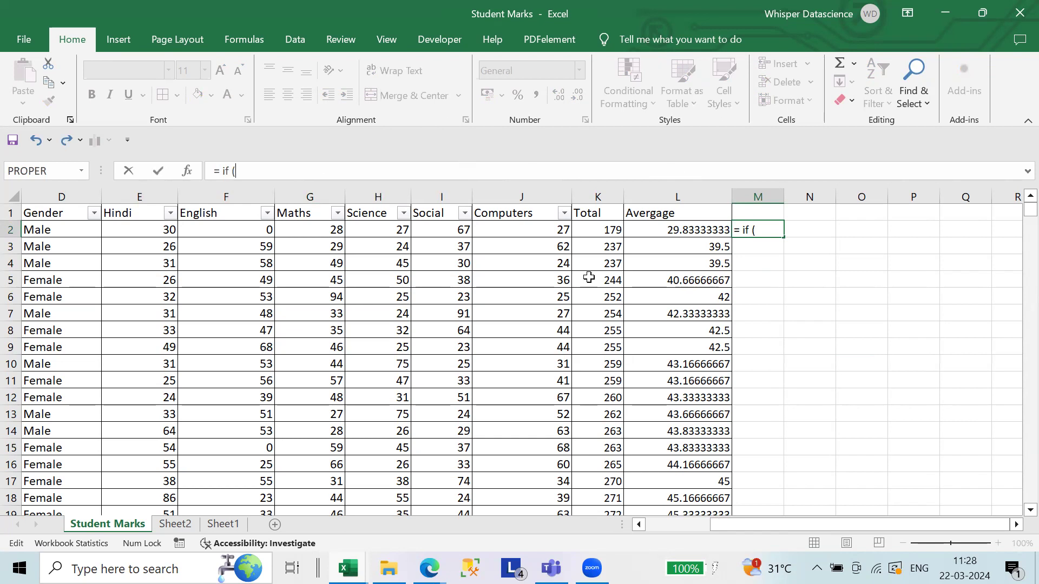
left_click(674, 229)
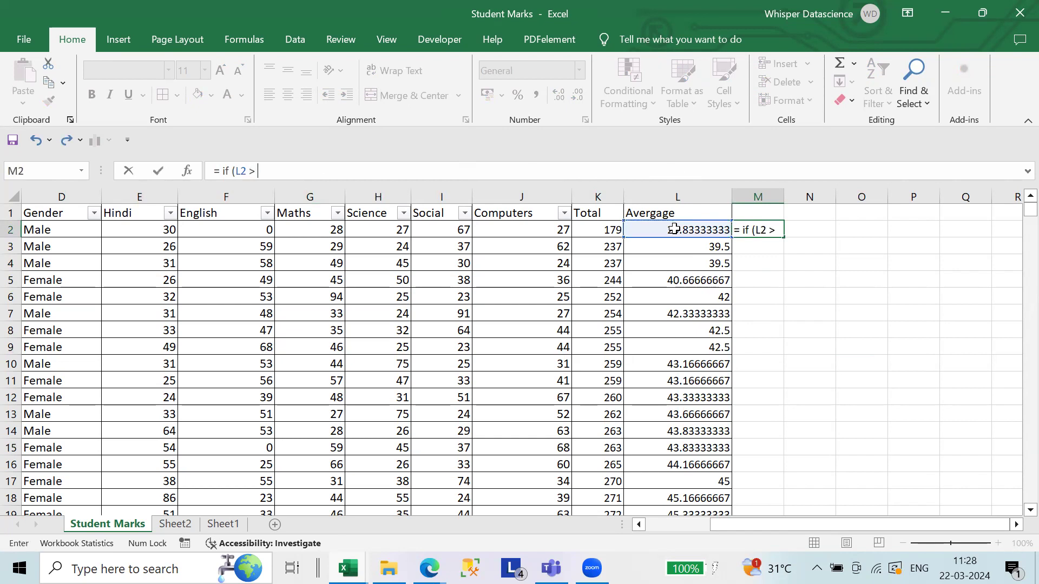
type("> 60")
- Change the IF condition in M2 to L2 >= 60 and remove the stray J2 reference from the formula
key("Left")
key("Left")
key("Left")
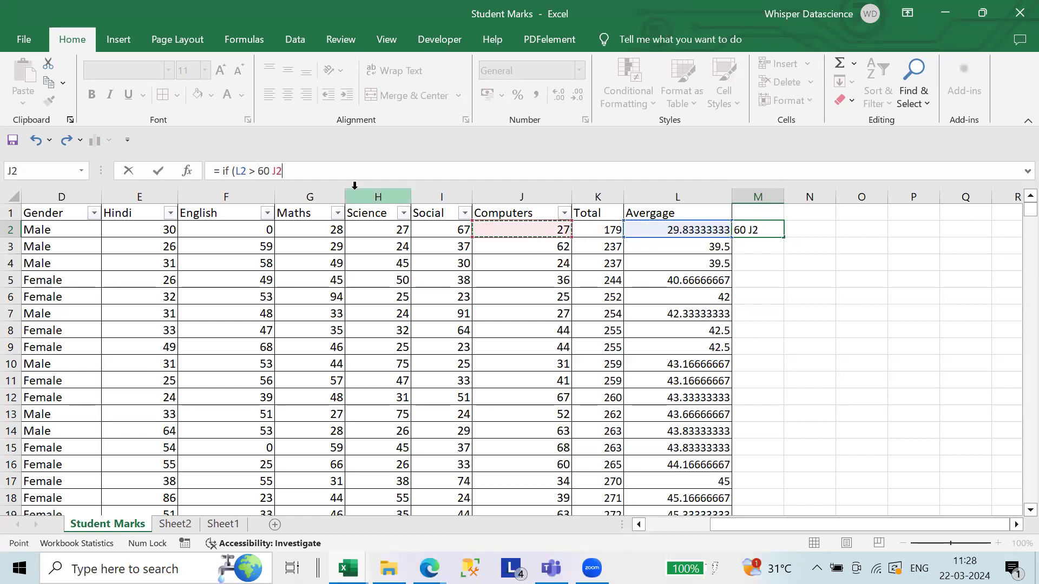
left_click(258, 171)
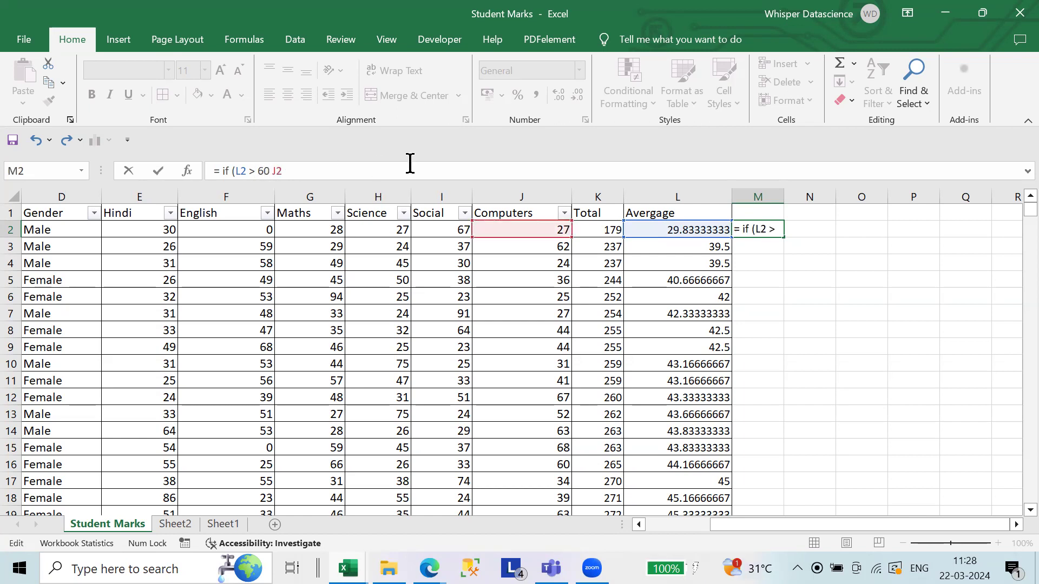
type("=")
key("Right")
double_click(410, 163)
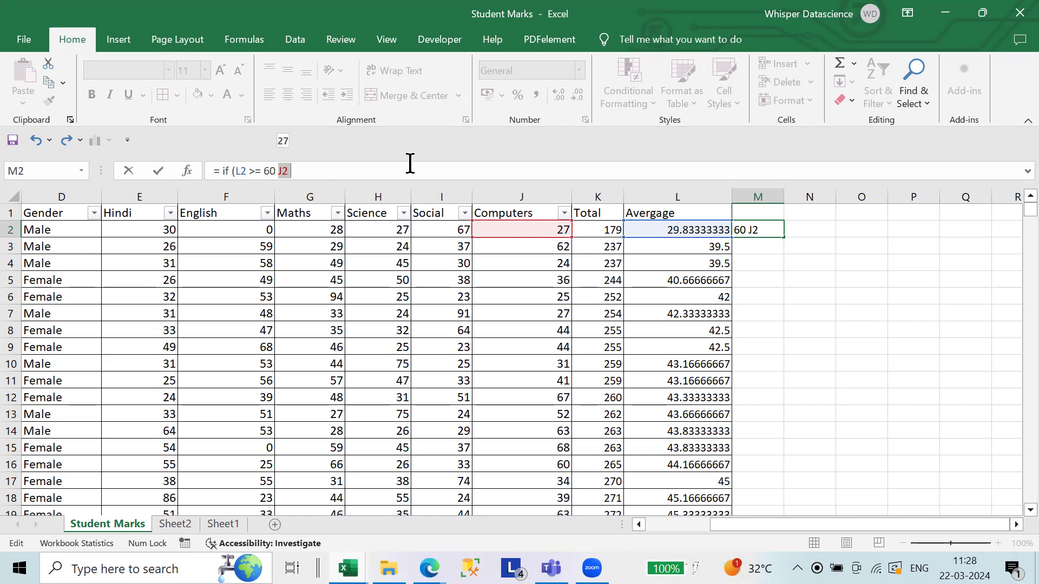
key("BackSpace")
key("BackSpace")
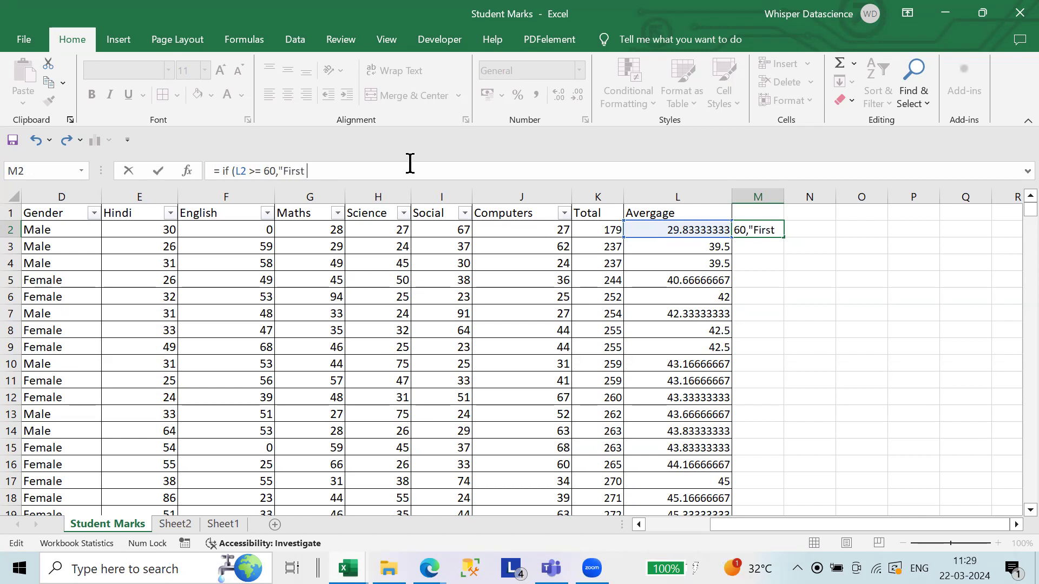
- Complete the M2 formula to return "First Class" if true and "Second Class" otherwise, accepting Excel's proposed formula correction
type("lass\",\"Second")
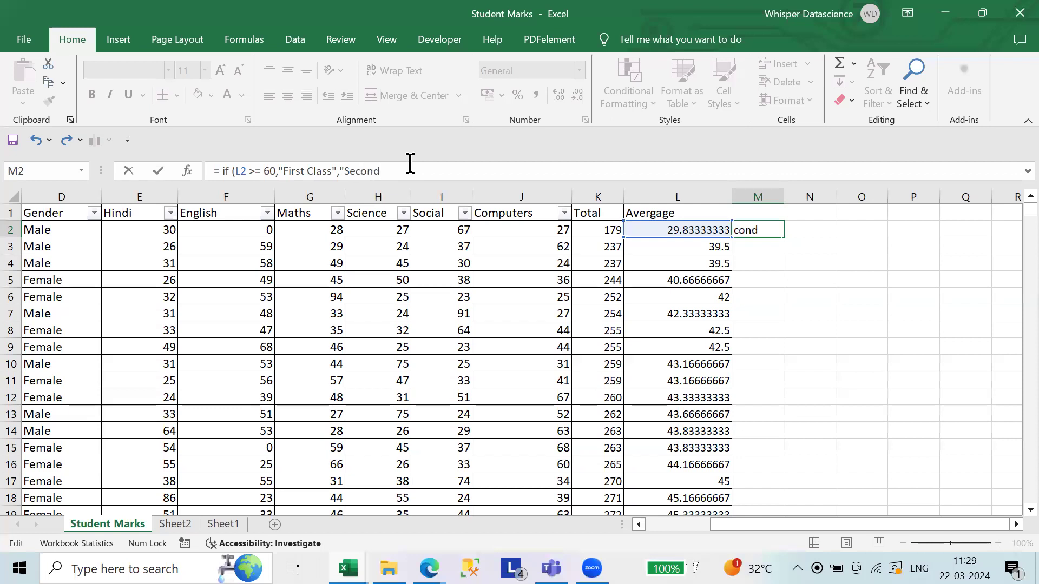
type(" Class")
left_click(158, 171)
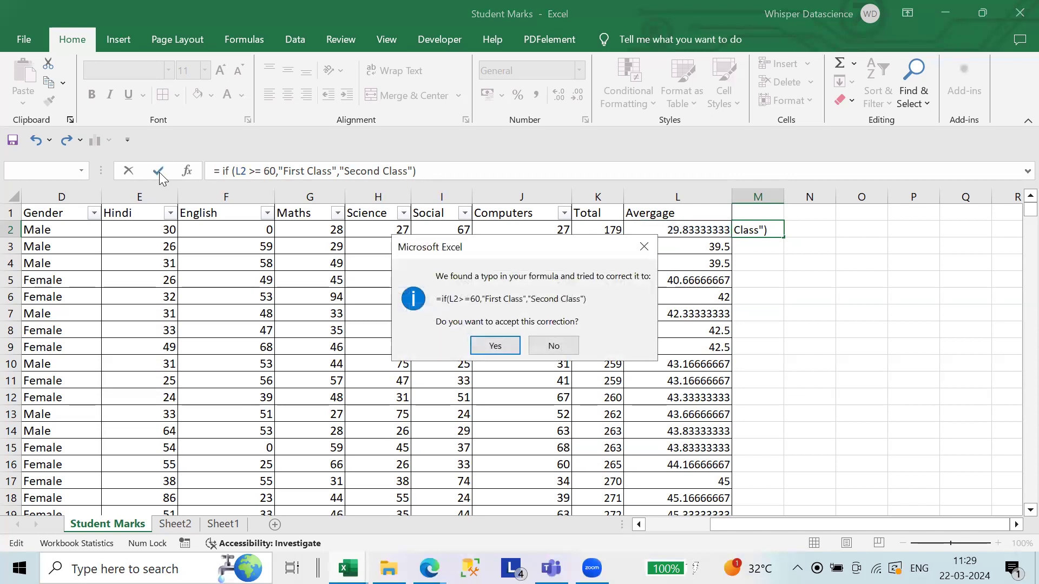
left_click(491, 346)
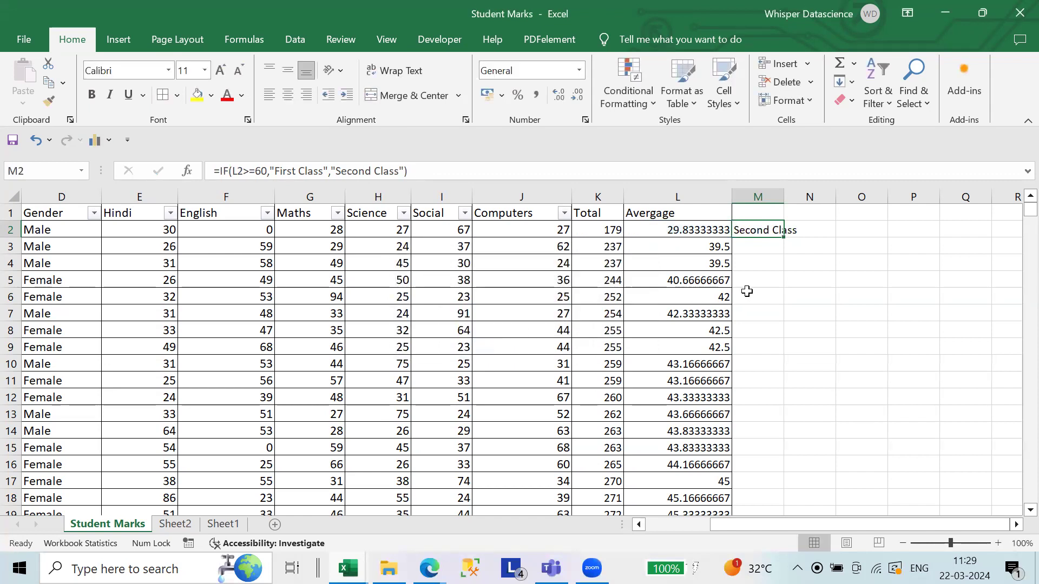
- Widen column M and fill the M2 grade formula down to the last student row
left_click(793, 282)
left_click_drag(783, 196, 830, 196)
left_click(780, 229)
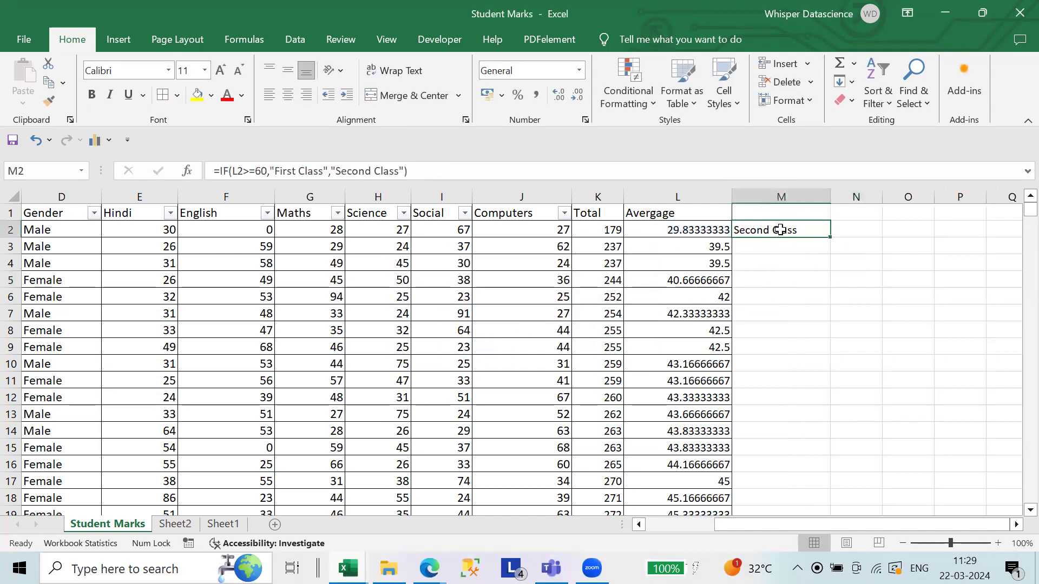
double_click(829, 238)
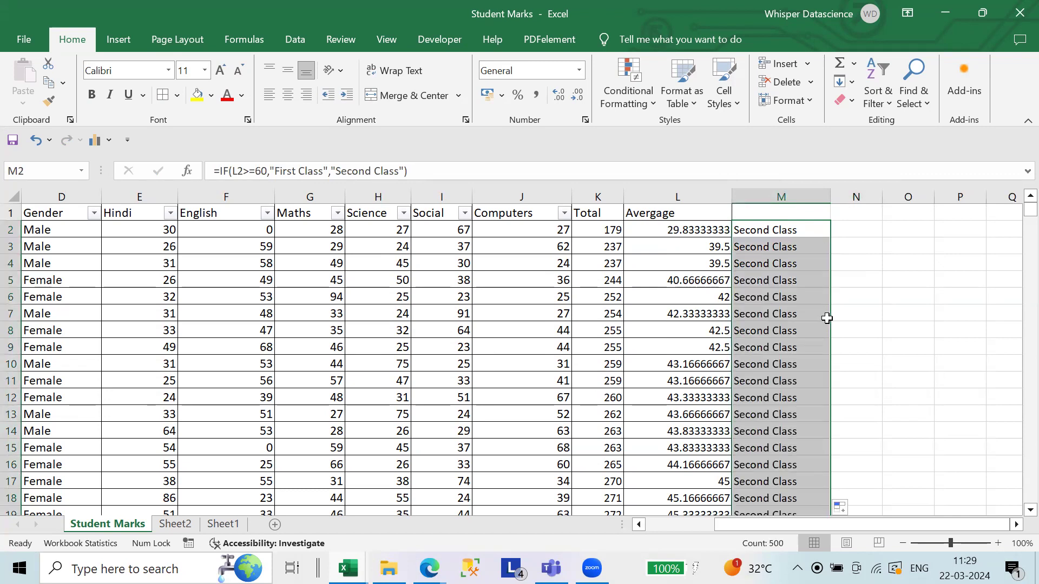
scroll(766, 369, "down", 20)
scroll(766, 370, "up", 20)
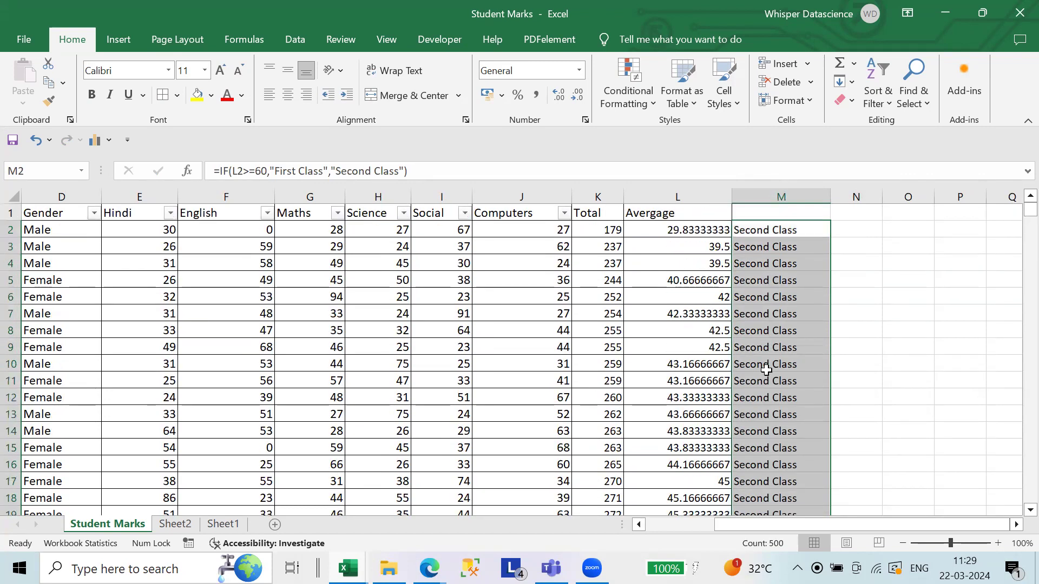
- Enter the header Grade in cell M1
left_click(903, 295)
left_click(772, 213)
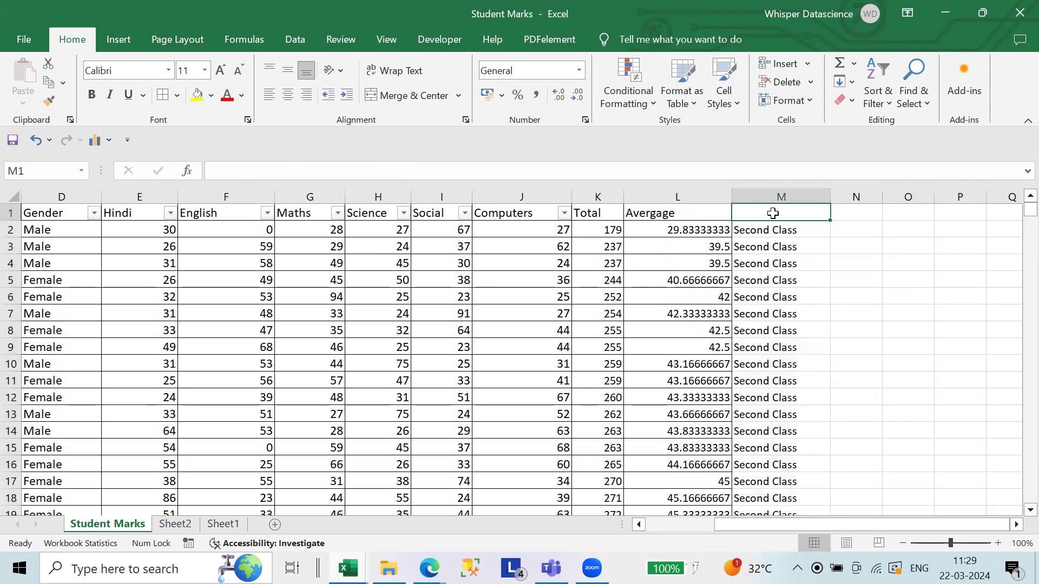
type("Grade")
key("Return")
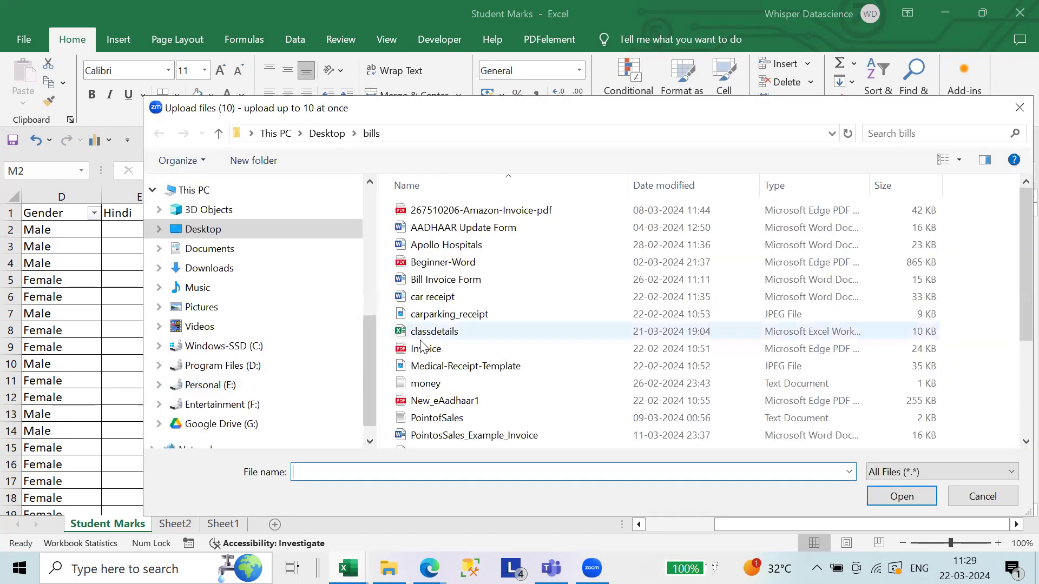
- Upload the Student Marks workbook from the Desktop bills folder through the Zoom file dialog
left_click(481, 389)
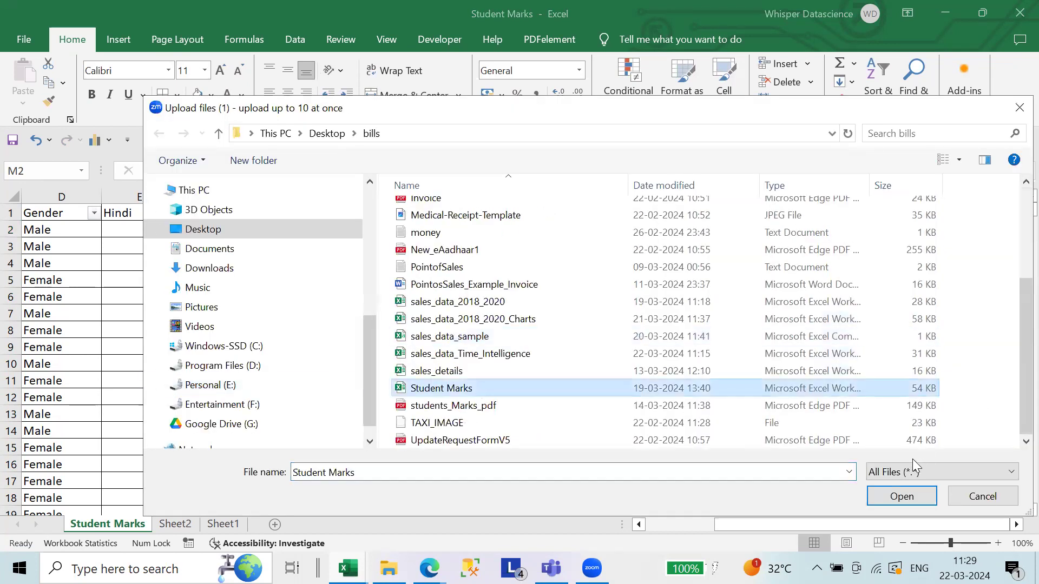
left_click(903, 498)
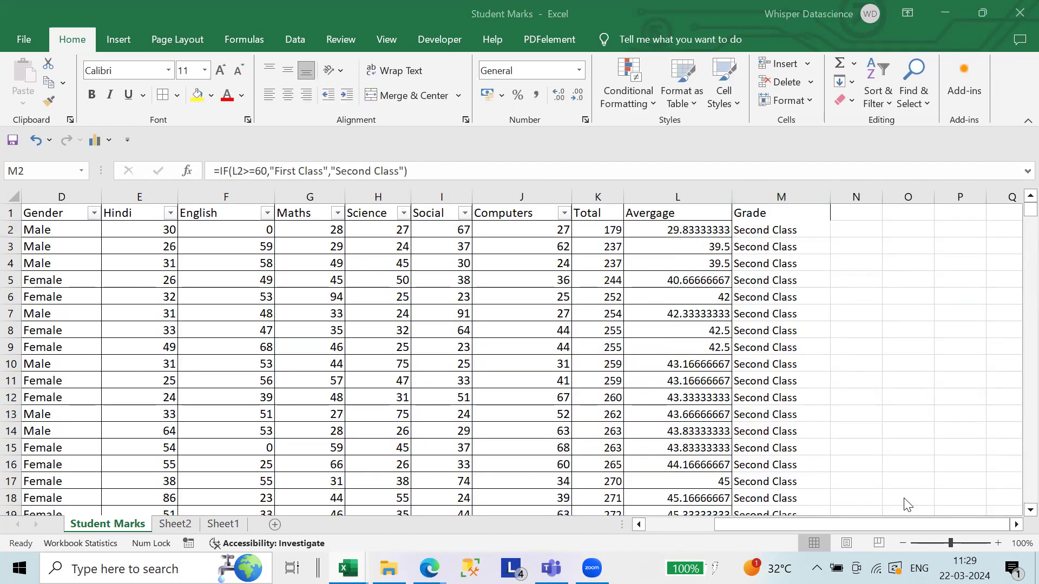
- Return to Excel and close the Student Marks and sales_data_Time_Intelligence workbooks
mouse_move(347, 568)
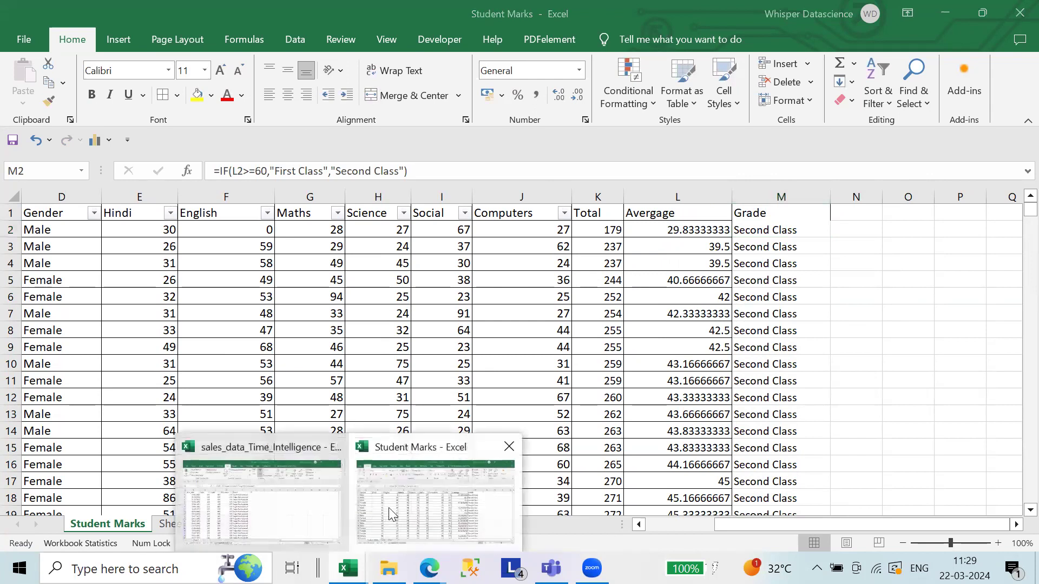
left_click(423, 511)
left_click(341, 396)
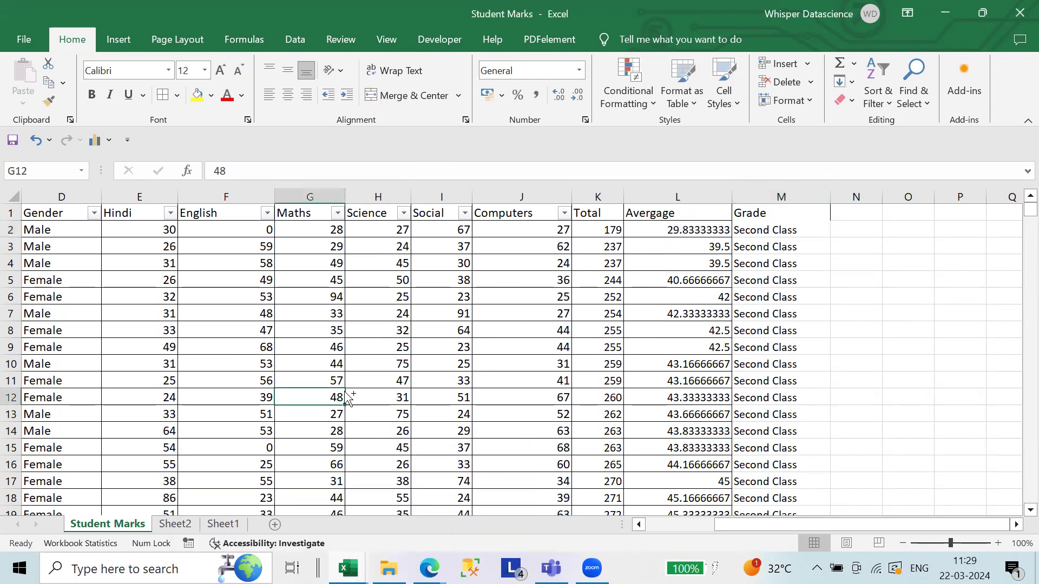
left_click(1019, 12)
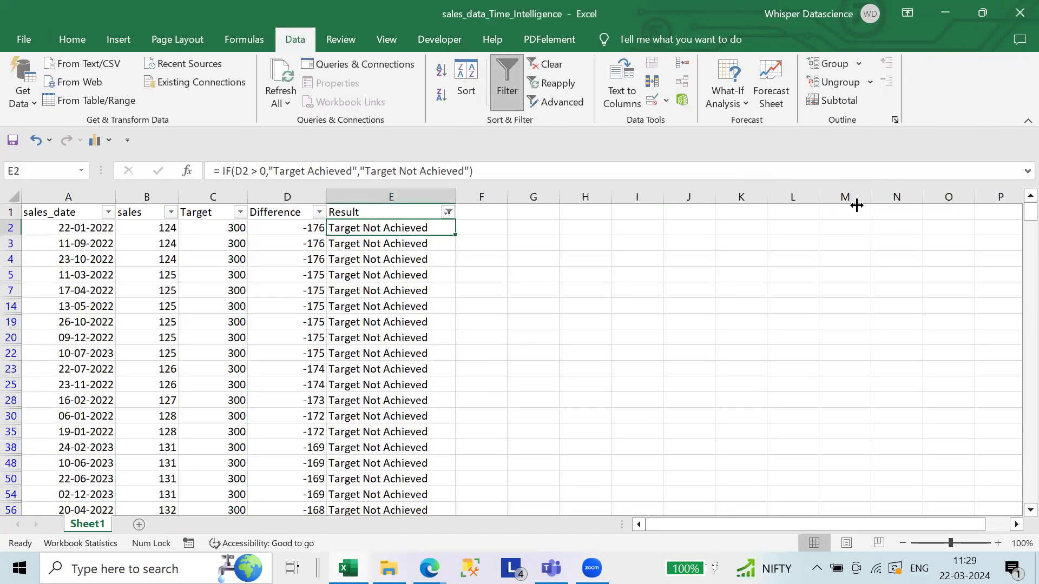
left_click(561, 370)
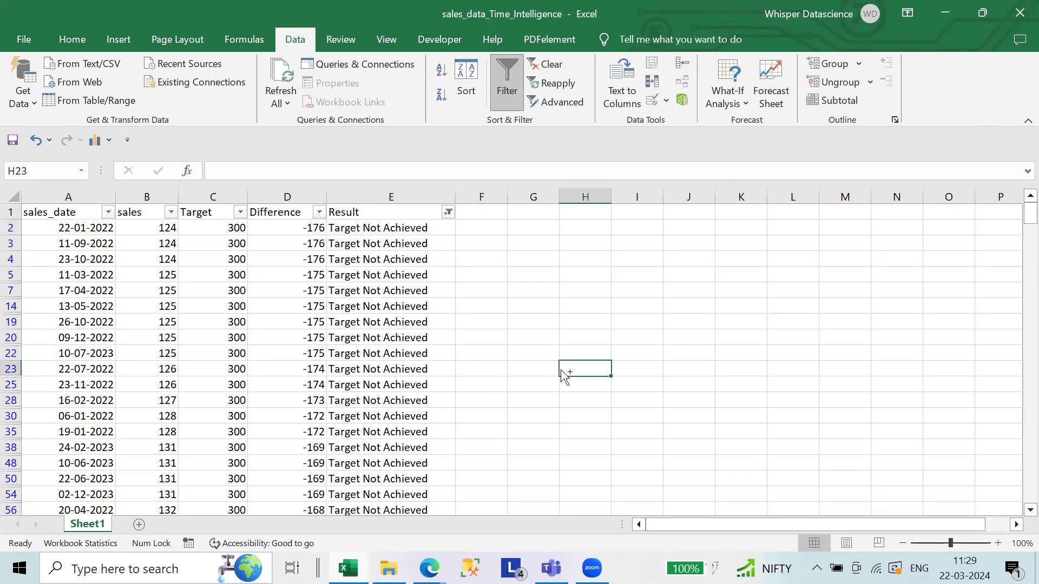
left_click(1016, 13)
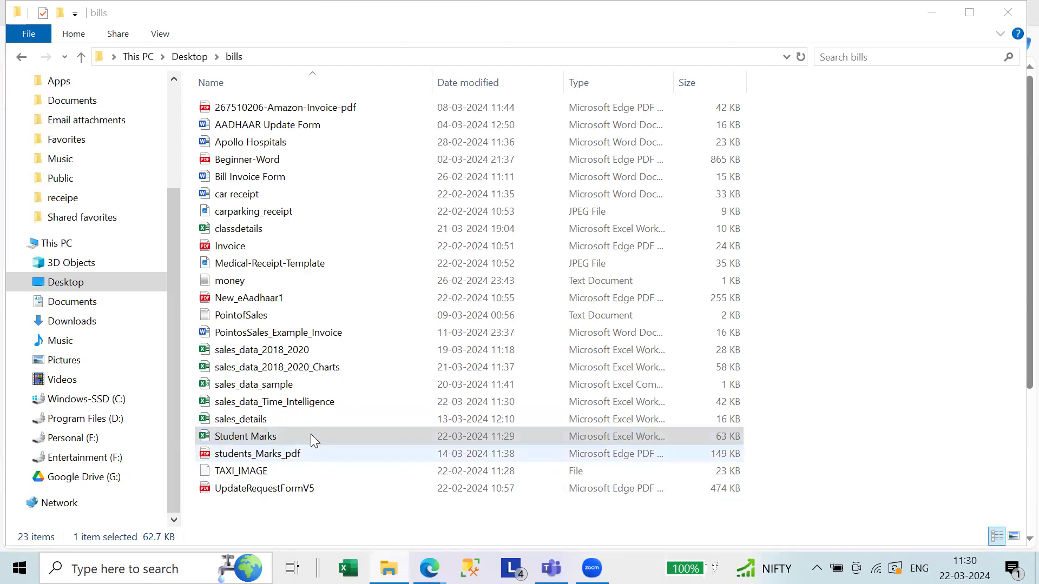
- Open sales_data_Time_Intelligence from the bills folder and widen the Result column
double_click(260, 406)
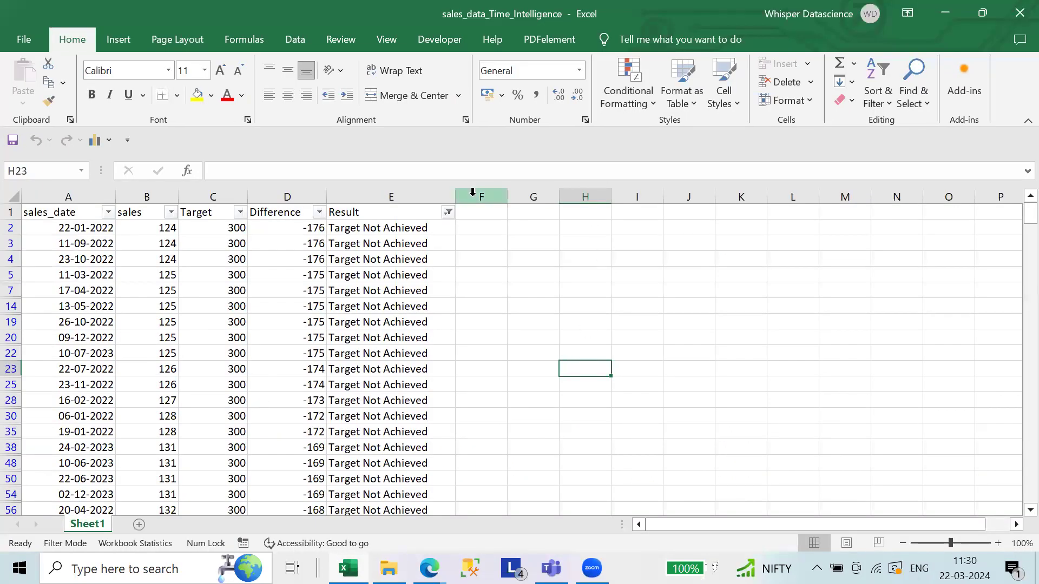
left_click_drag(454, 197, 479, 197)
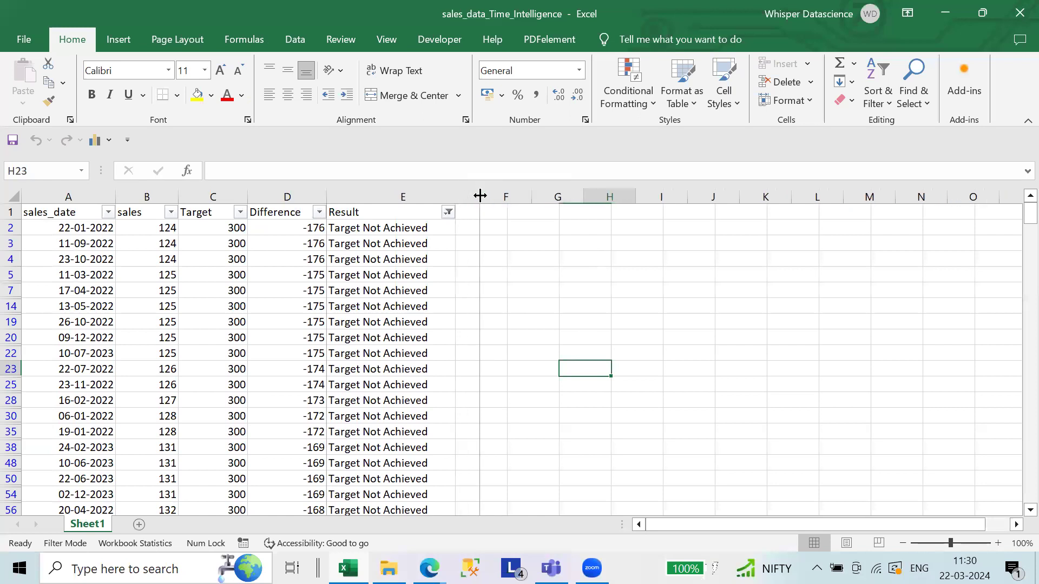
- Examine the IF formula behind the first Result cells, highlighting the full formula of E4 without changing it
left_click(450, 228)
left_click(454, 259)
left_click(429, 289)
left_click(413, 321)
left_click(404, 293)
left_click(399, 273)
left_click(395, 243)
left_click(391, 260)
left_click(387, 291)
left_click(385, 325)
left_click(376, 274)
left_click(372, 259)
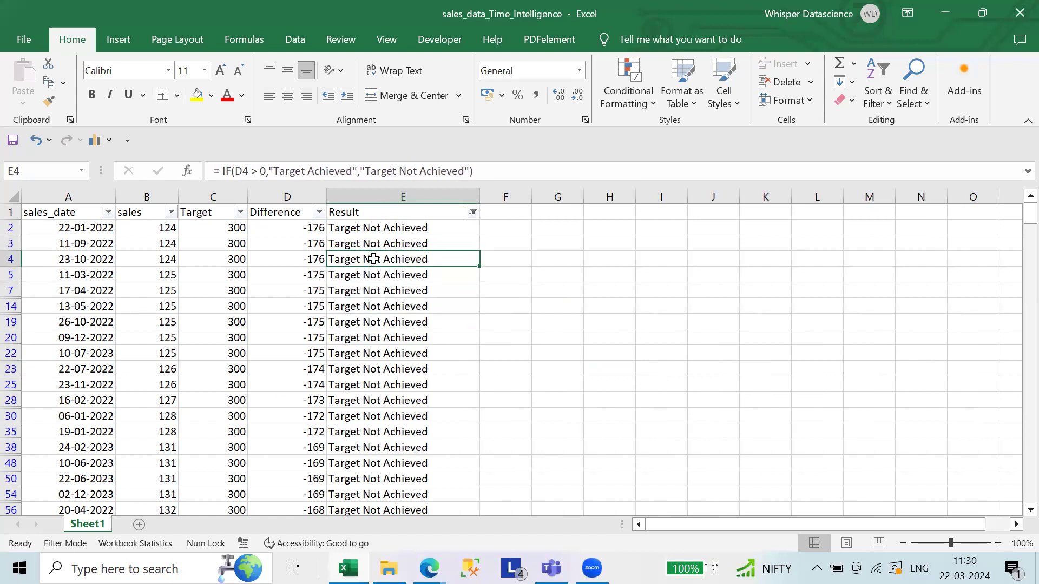
left_click_drag(474, 172, 194, 167)
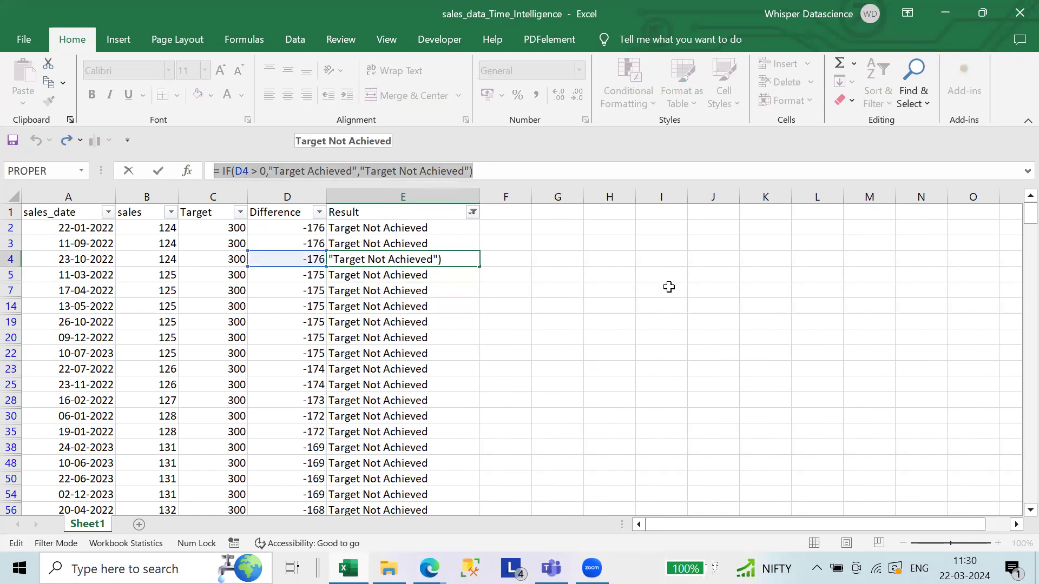
key("Escape")
left_click(695, 304)
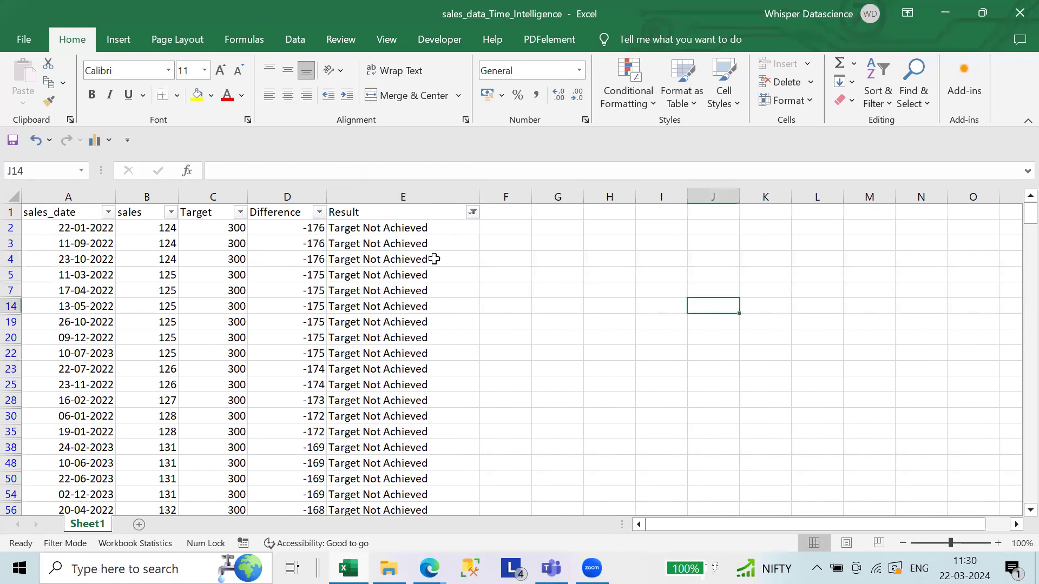
- Compare the Result formulas in E2, E3, E4 and E706 to see how the row reference changes
left_click(373, 228)
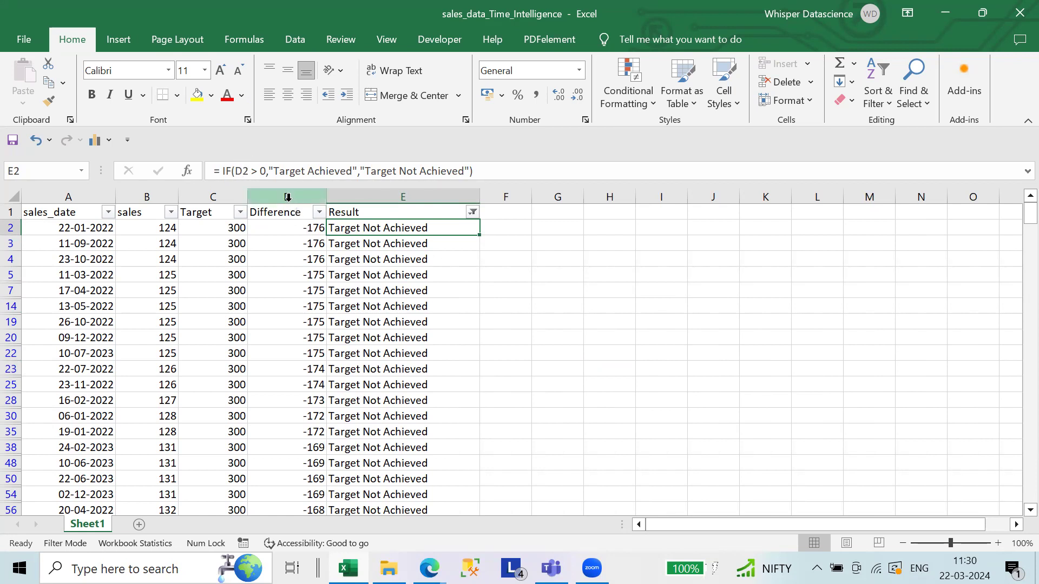
left_click(360, 244)
left_click(360, 259)
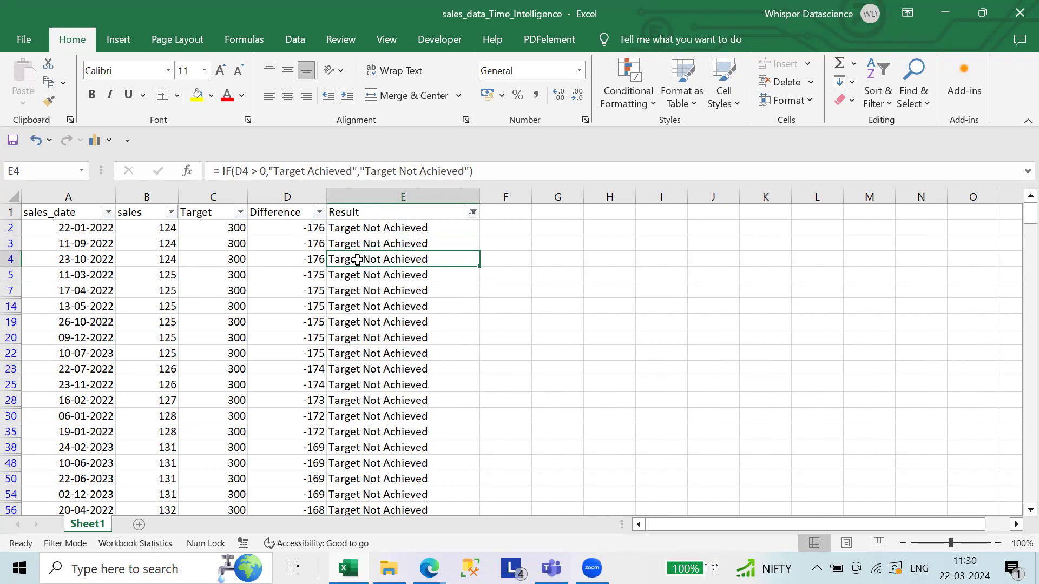
scroll(390, 379, "down", 8)
scroll(391, 379, "down", 20)
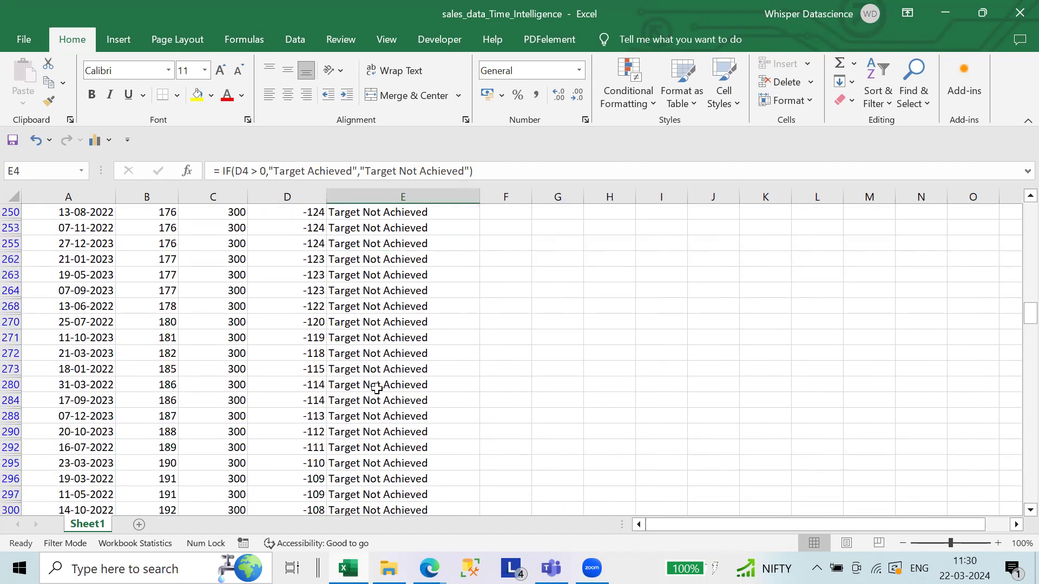
scroll(373, 386, "down", 20)
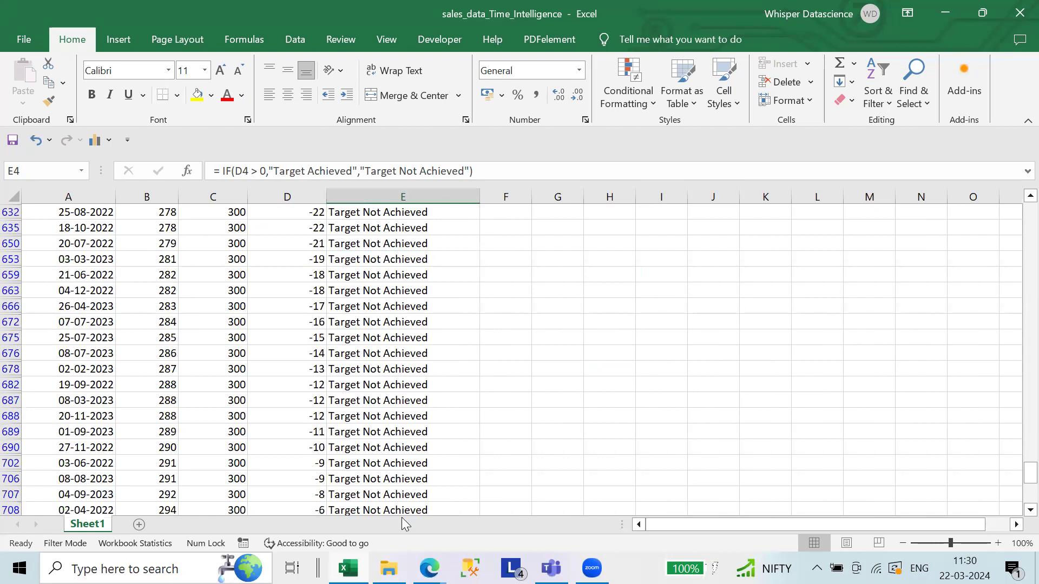
left_click(383, 480)
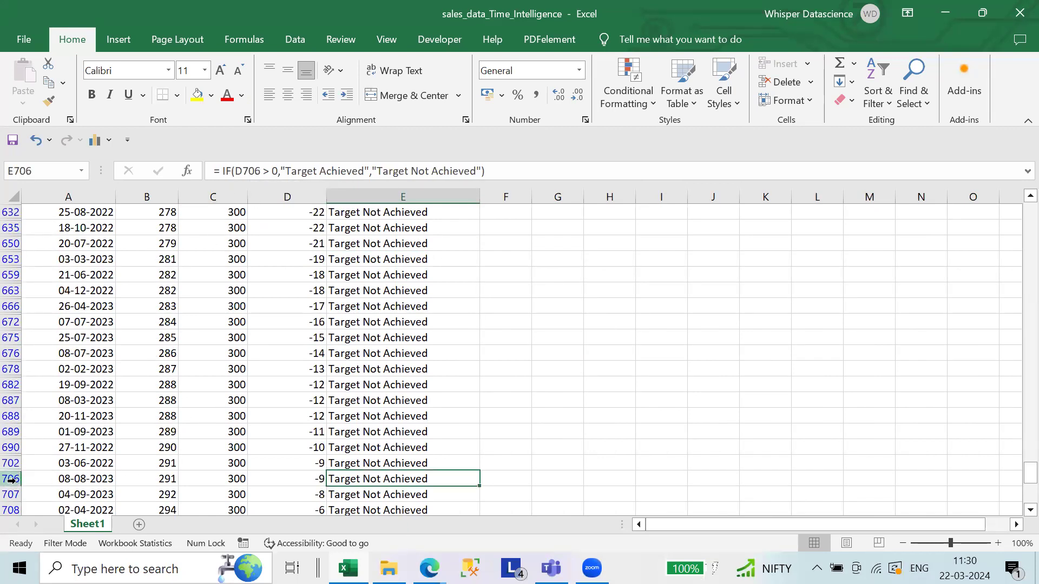
scroll(389, 360, "up", 3)
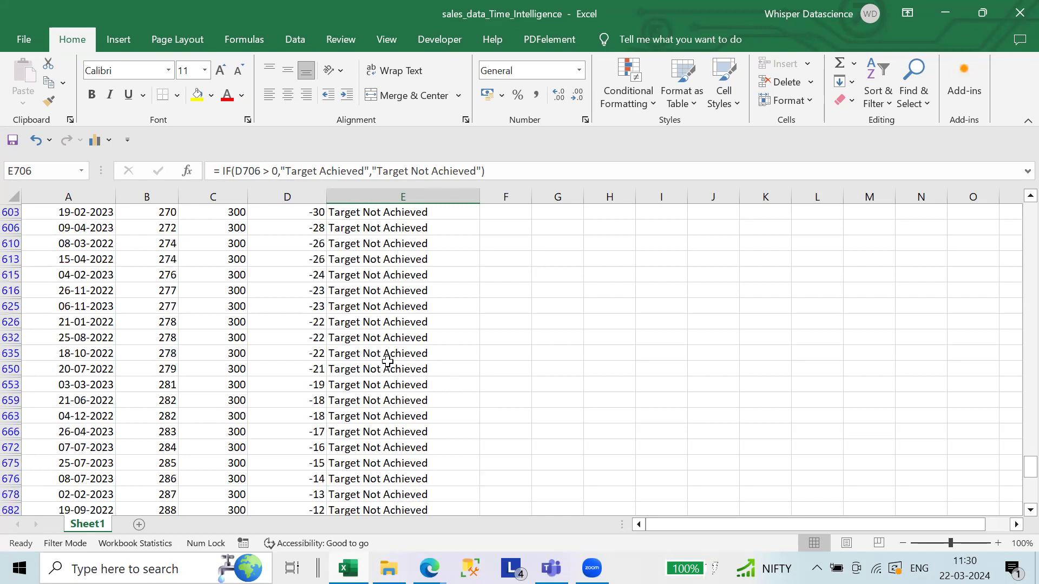
left_click_drag(1025, 464, 1016, 204)
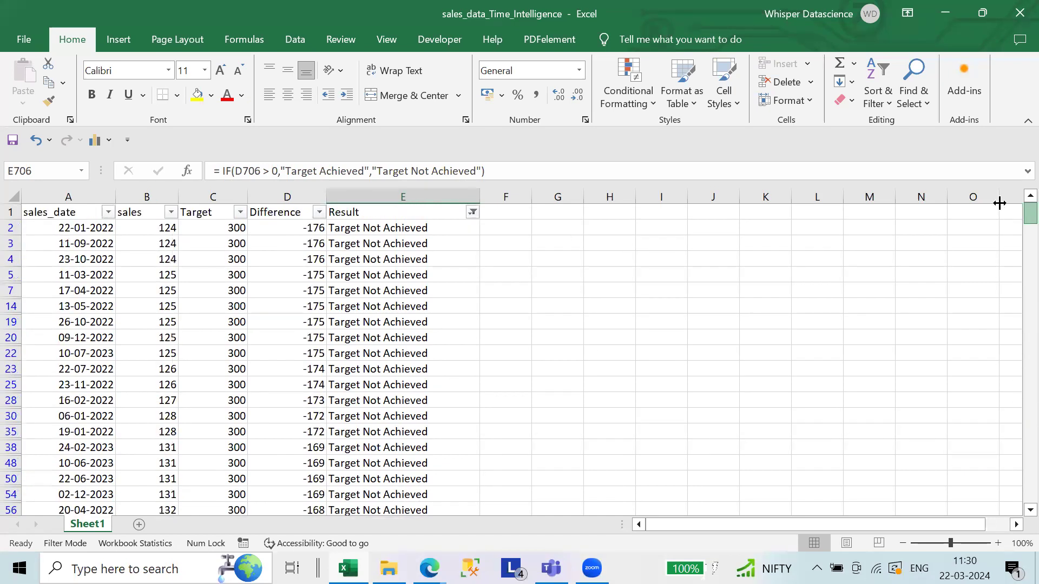
- Compare the Result formula in E2 with the one in E243 and inspect the row 243 record
left_click(453, 222)
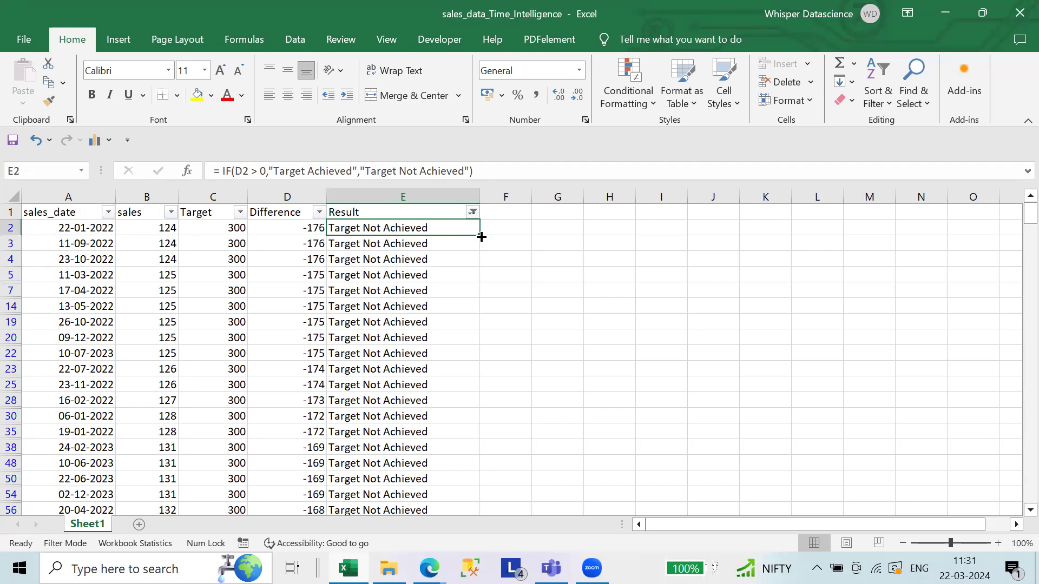
scroll(470, 387, "down", 20)
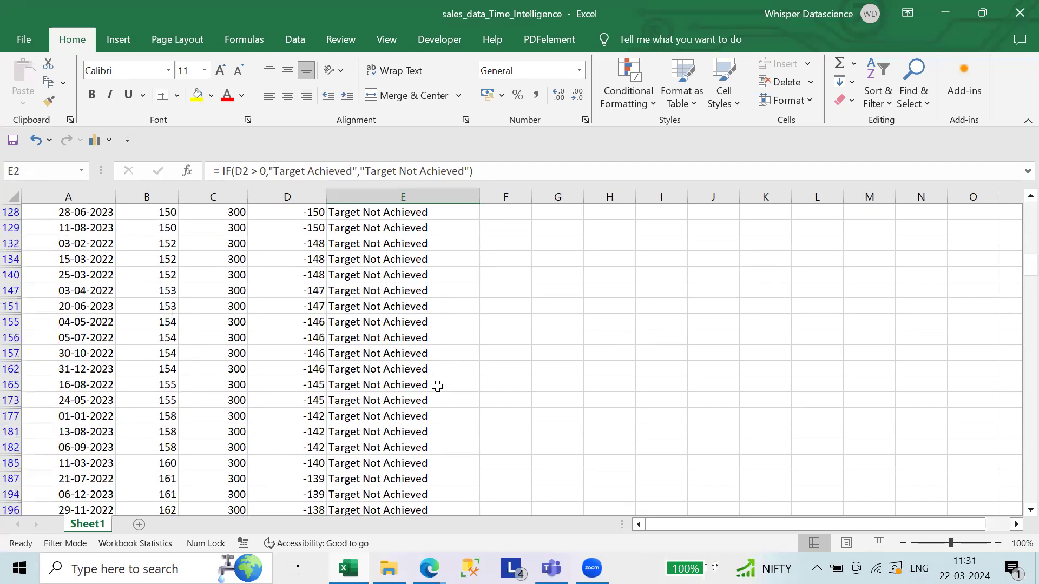
left_click(432, 413)
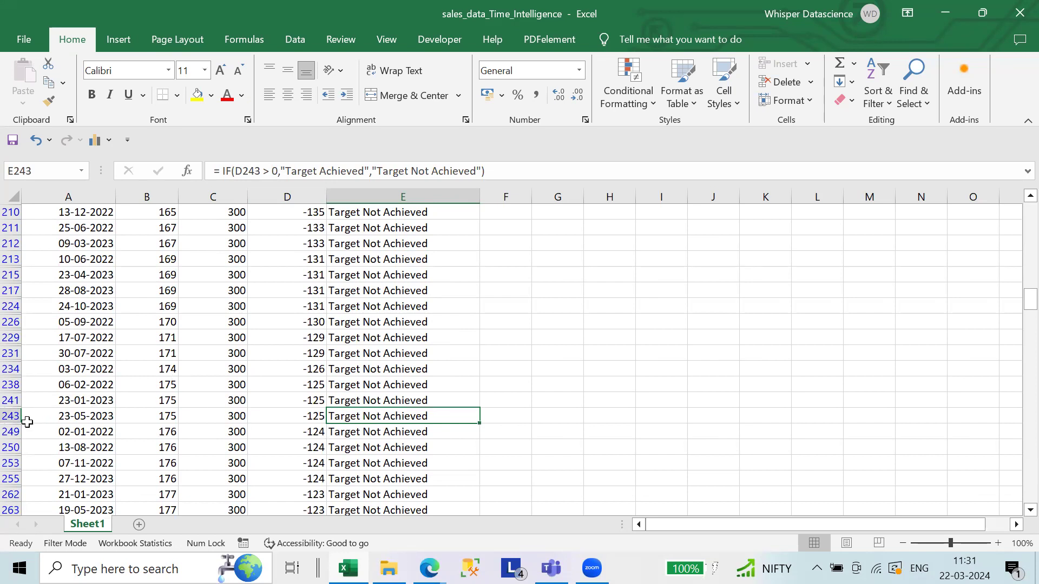
left_click(70, 420)
left_click_drag(108, 417, 460, 416)
left_click(631, 404)
scroll(634, 409, "up", 8)
scroll(635, 409, "up", 15)
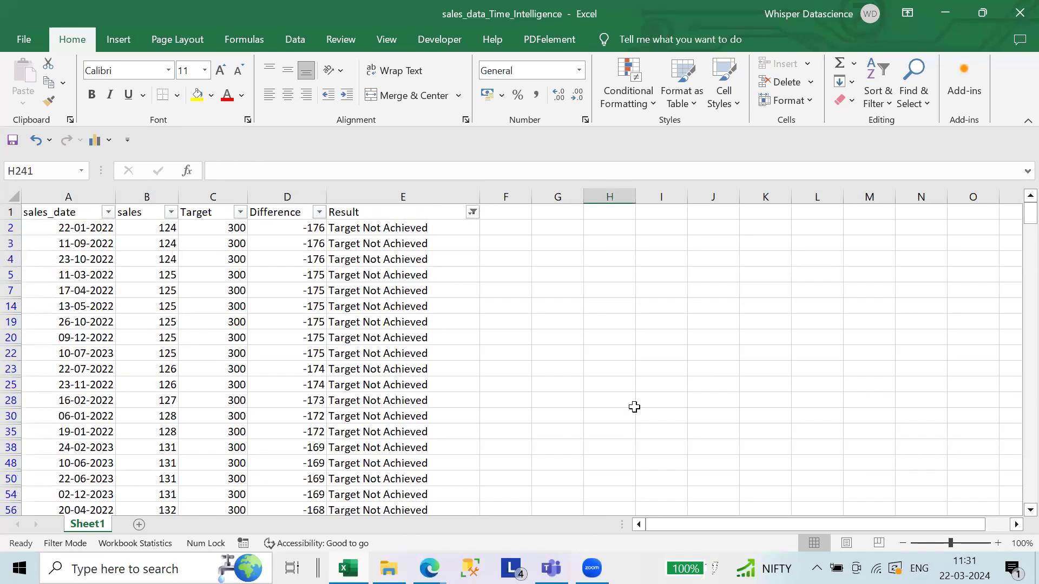
- Include the Target Achieved rows again in the Result column filter so every record is listed
left_click(442, 230)
left_click(473, 212)
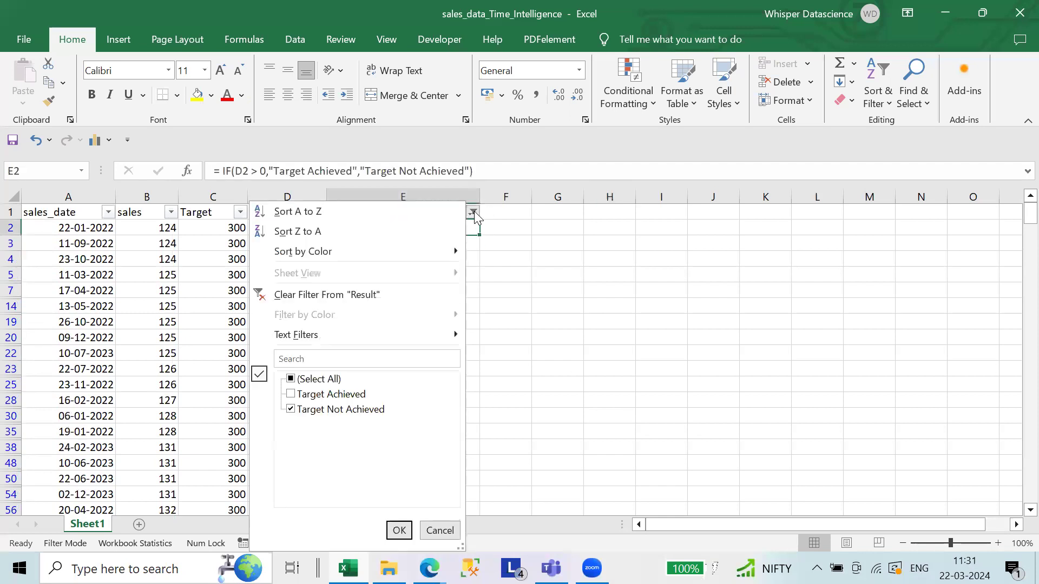
left_click(331, 394)
left_click(397, 530)
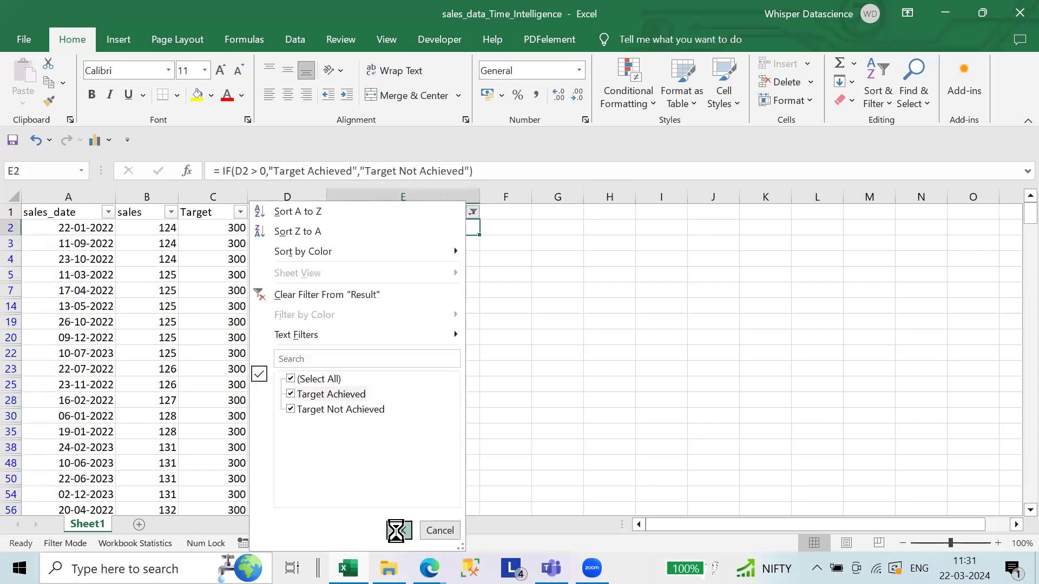
left_click(811, 336)
- Examine the Result formula in E2 and the Difference formula in D2 without changing them
left_click(433, 229)
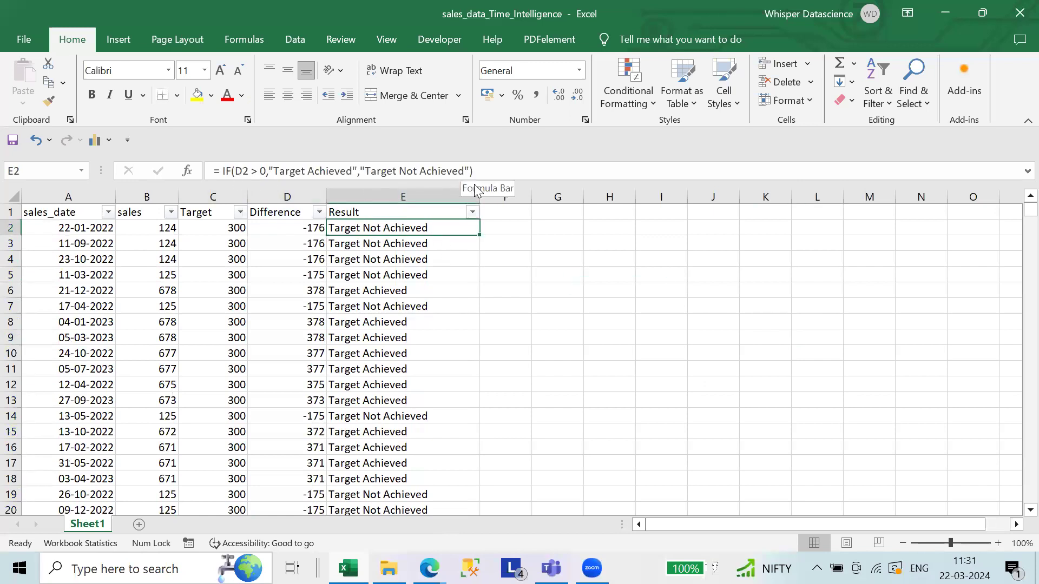
left_click(311, 230)
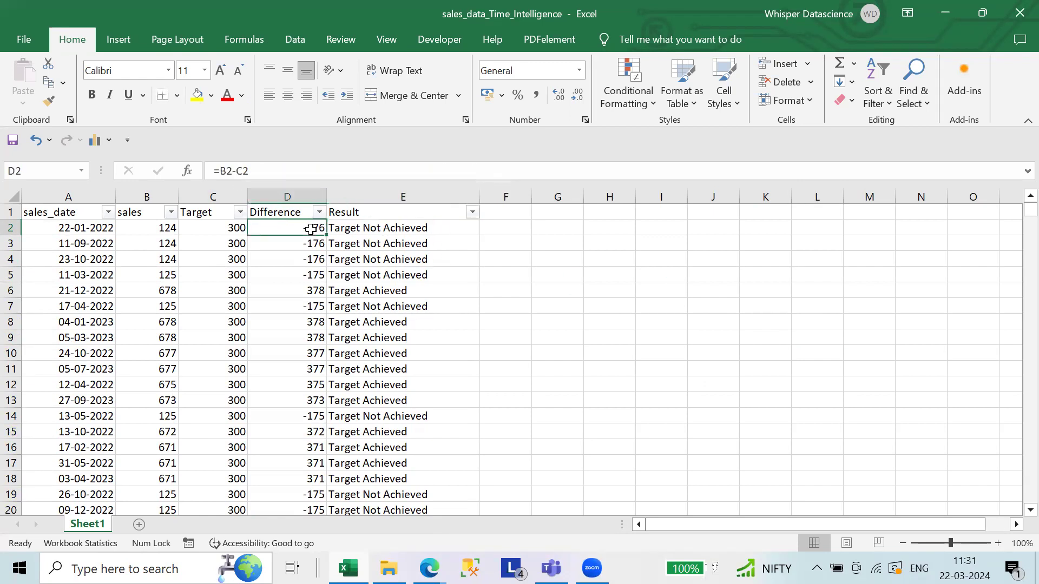
left_click_drag(248, 172, 216, 171)
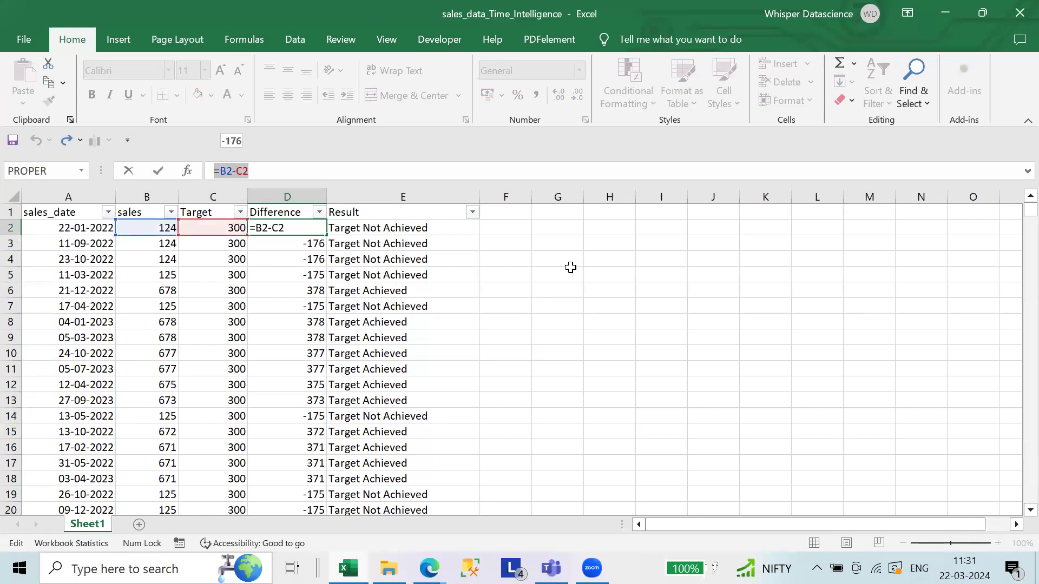
key("Escape")
left_click(628, 274)
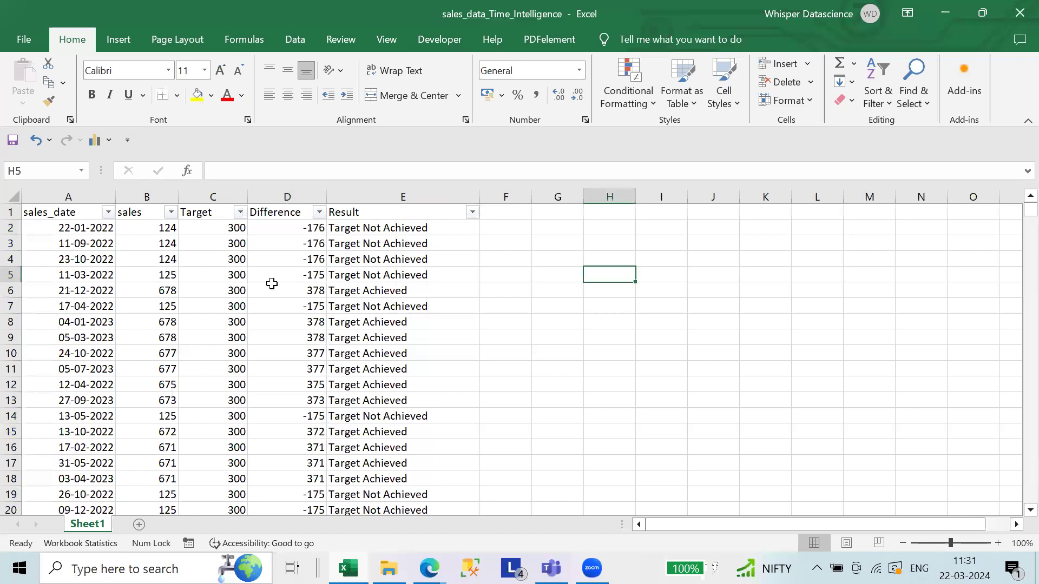
- Compare the typed-in contents of A2, B2 and C2 with the Difference formula in D2, leaving all cells unchanged
left_click(74, 232)
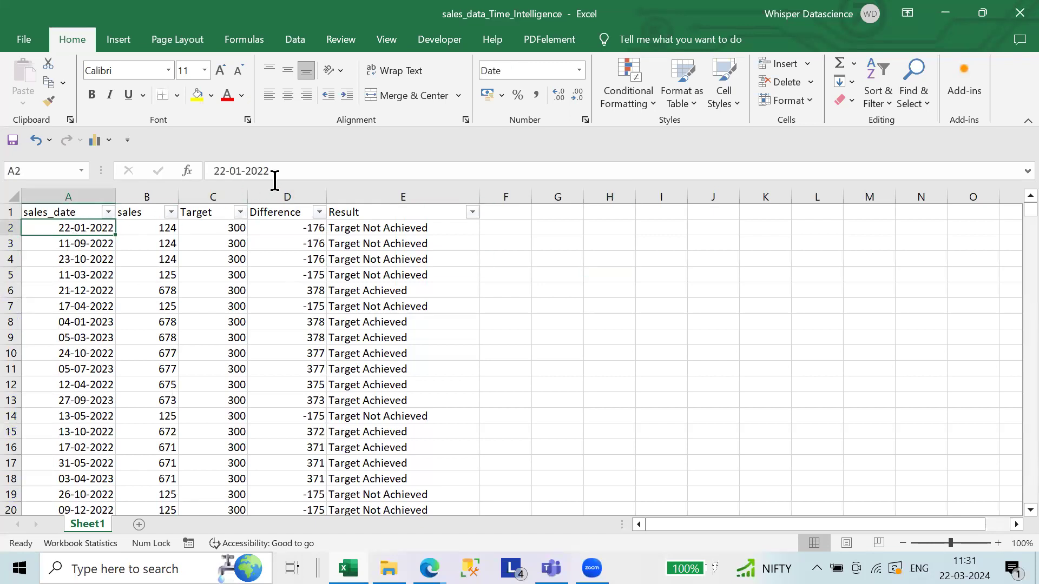
left_click_drag(270, 172, 182, 173)
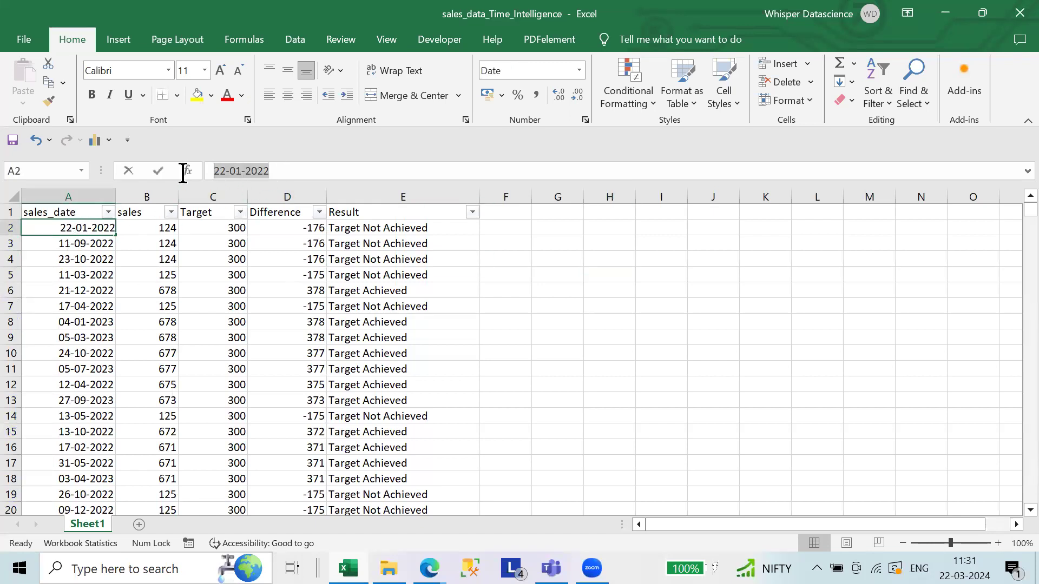
left_click(160, 227)
left_click_drag(250, 172, 136, 170)
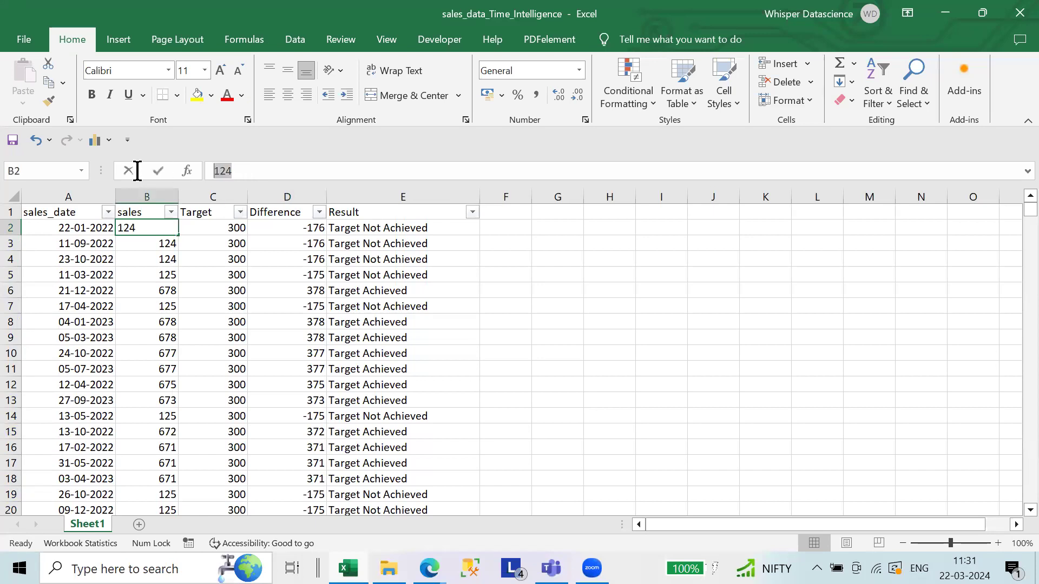
left_click(188, 231)
left_click_drag(246, 172, 212, 171)
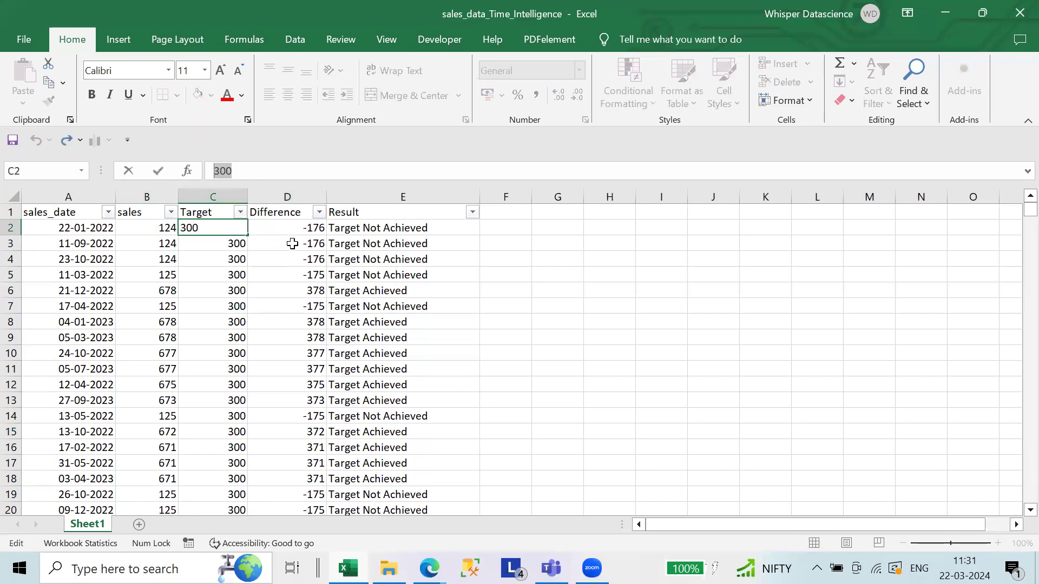
left_click(290, 224)
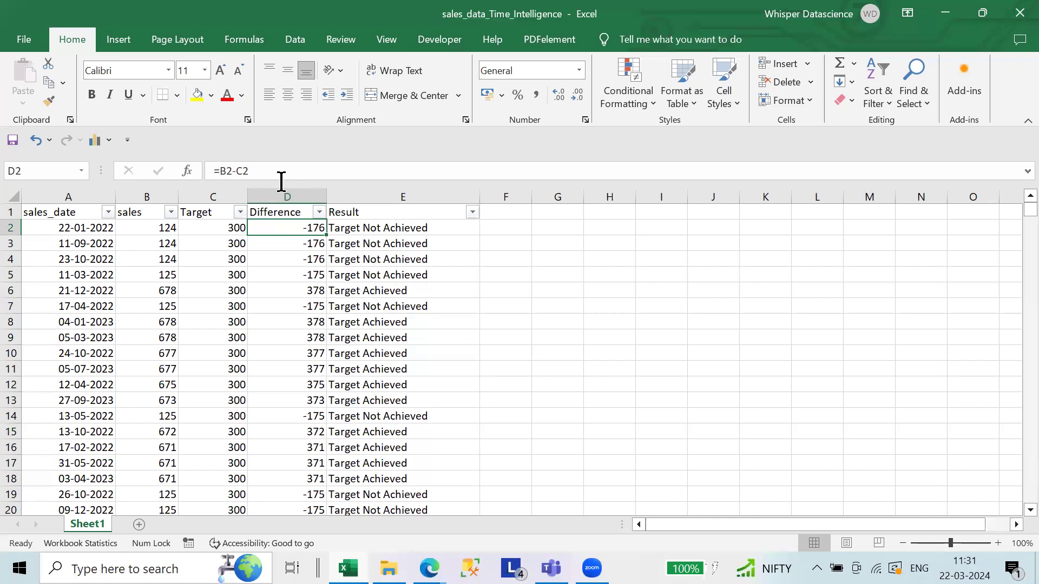
left_click_drag(281, 172, 196, 171)
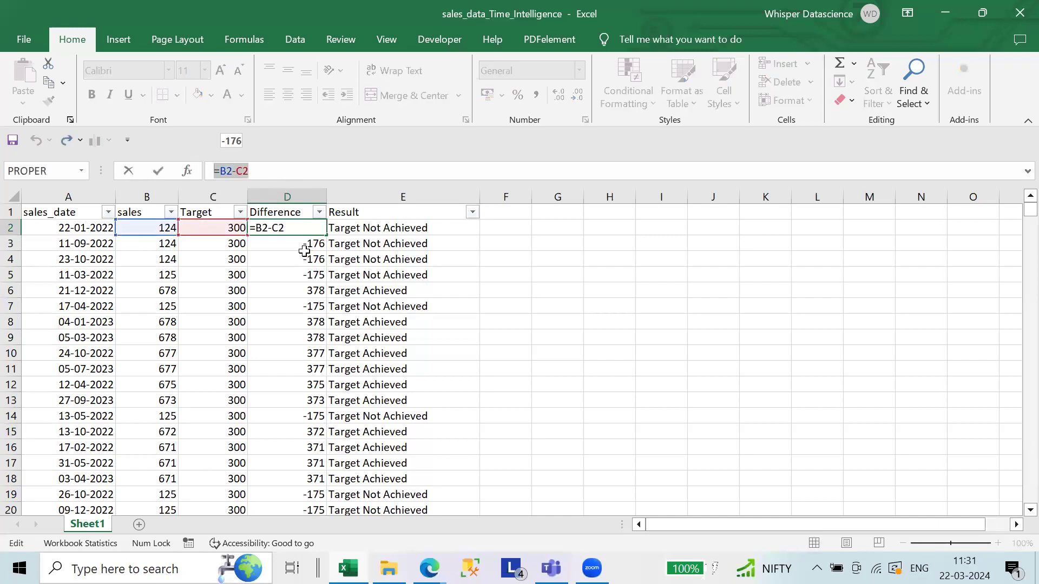
key("Escape")
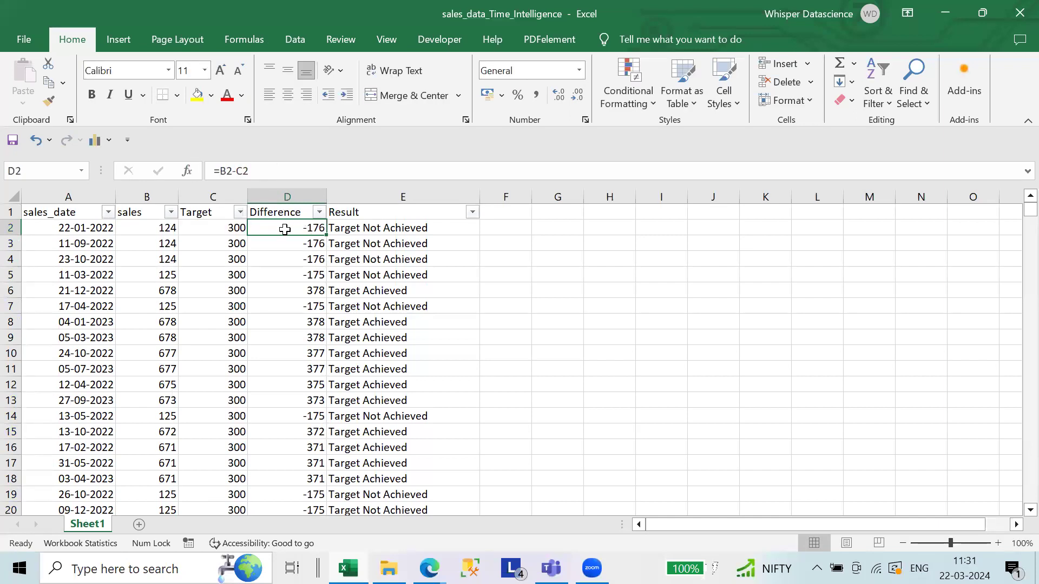
left_click(379, 245)
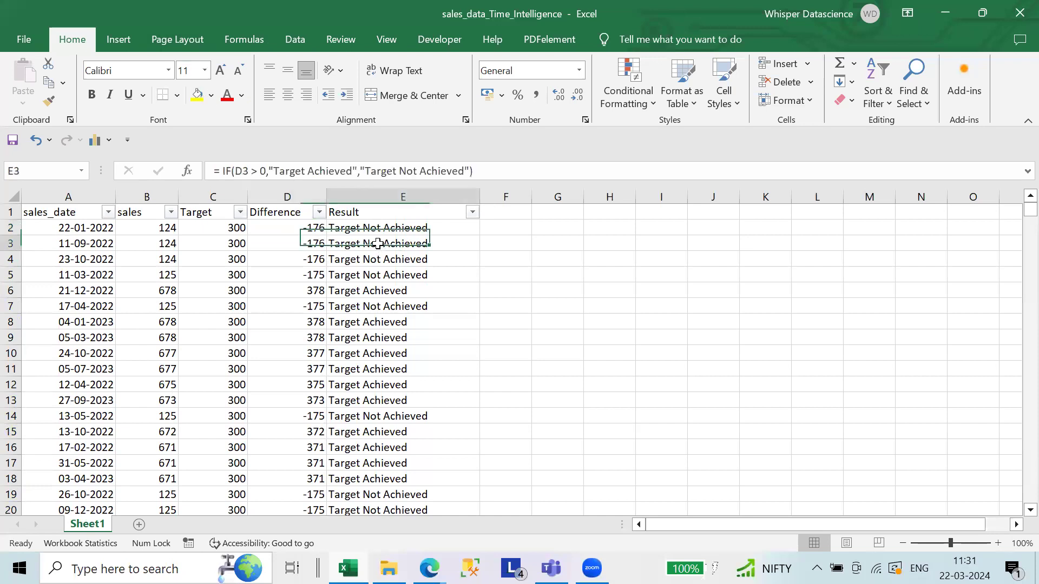
left_click_drag(481, 171, 204, 171)
type("=")
left_click(373, 228)
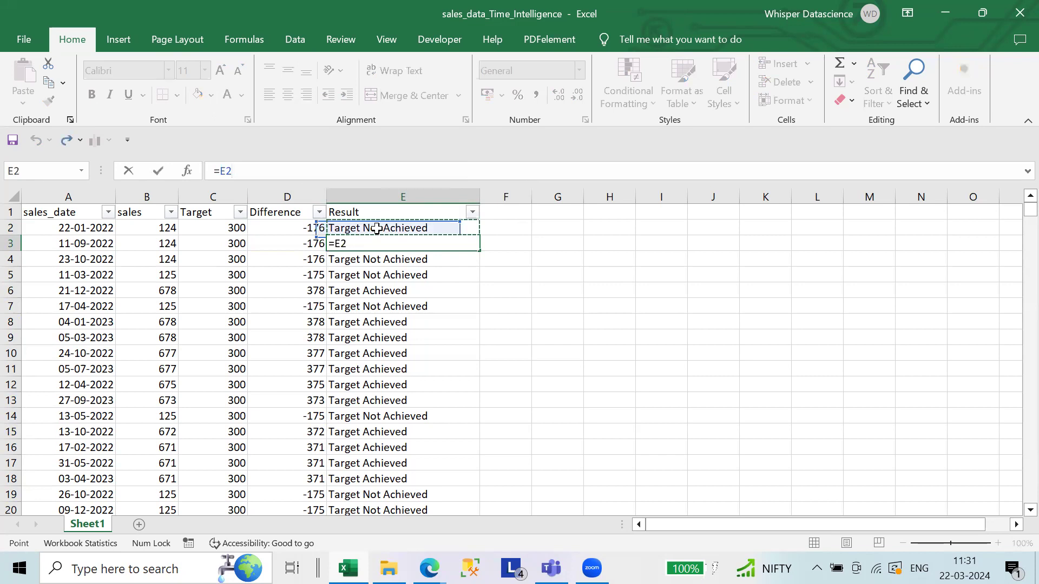
key("Escape")
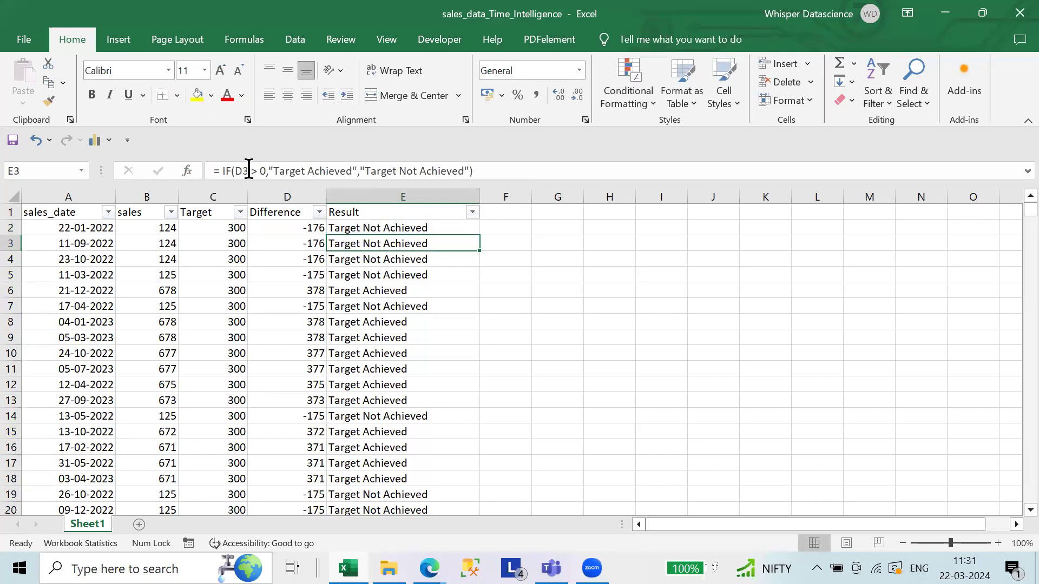
- Examine the IF formula in E3, the row 2 entries in columns A to C and the Result formula in E7
left_click_drag(219, 171, 522, 169)
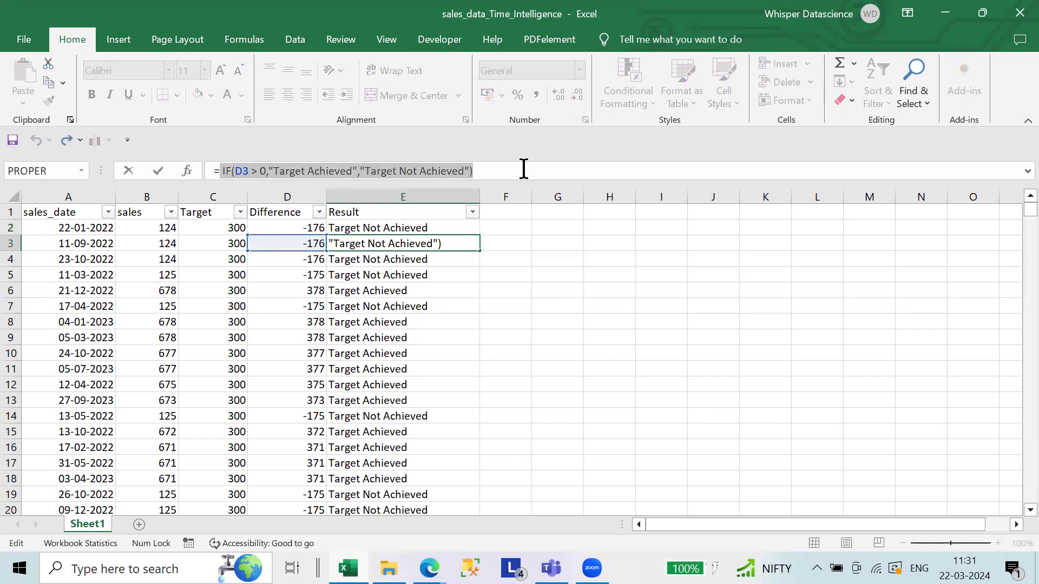
left_click(524, 169)
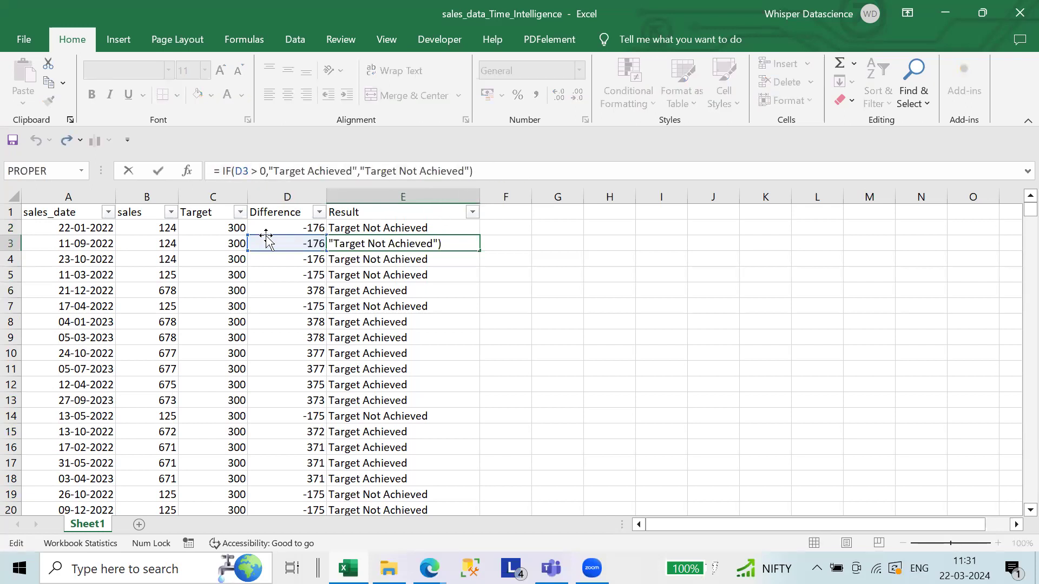
left_click(234, 228)
left_click(165, 230)
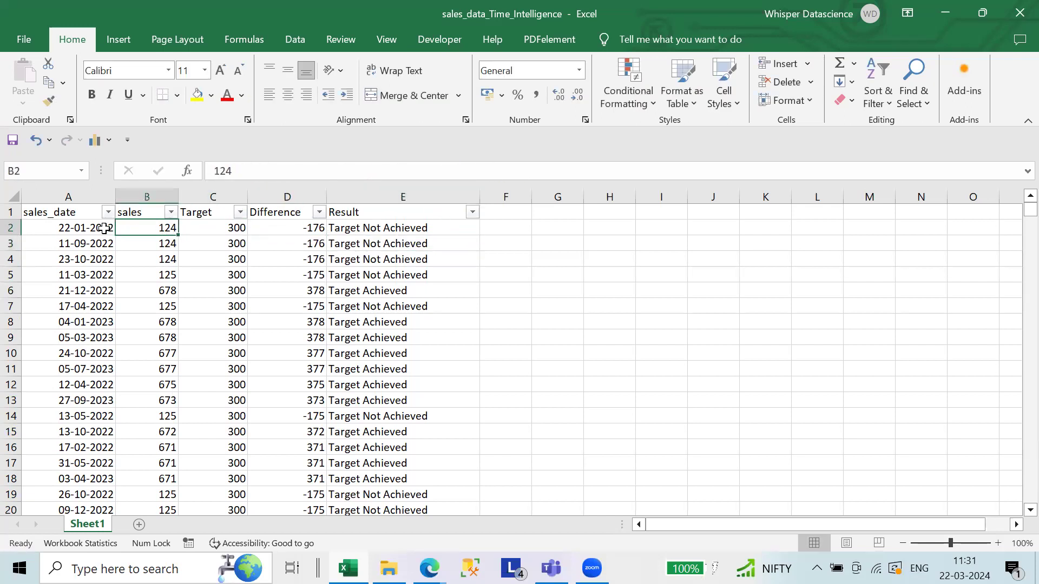
left_click(103, 227)
left_click(375, 306)
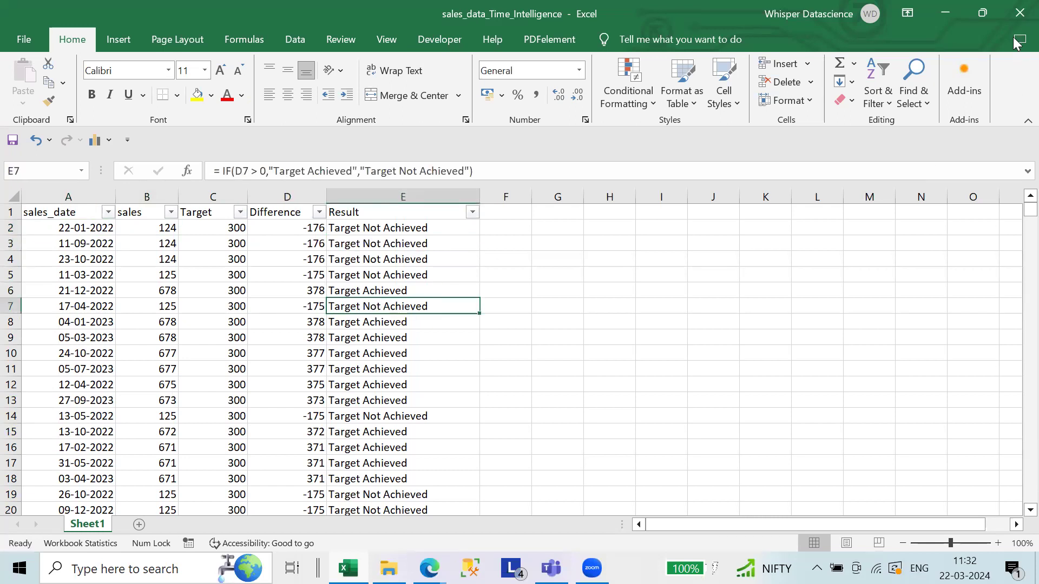
- Close the sales data workbook and open the Student Marks workbook from the bills folder
left_click(1018, 16)
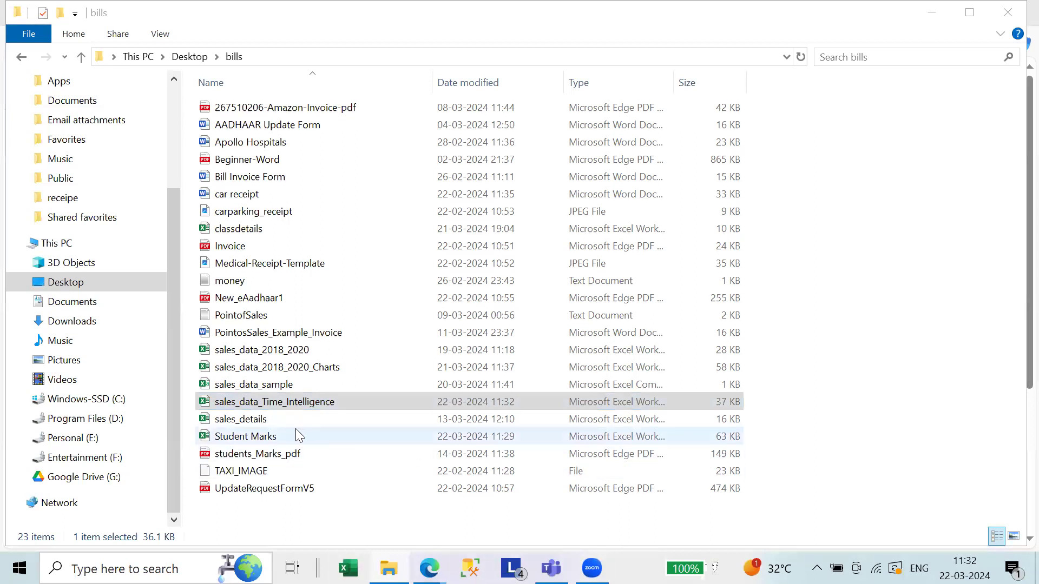
double_click(265, 439)
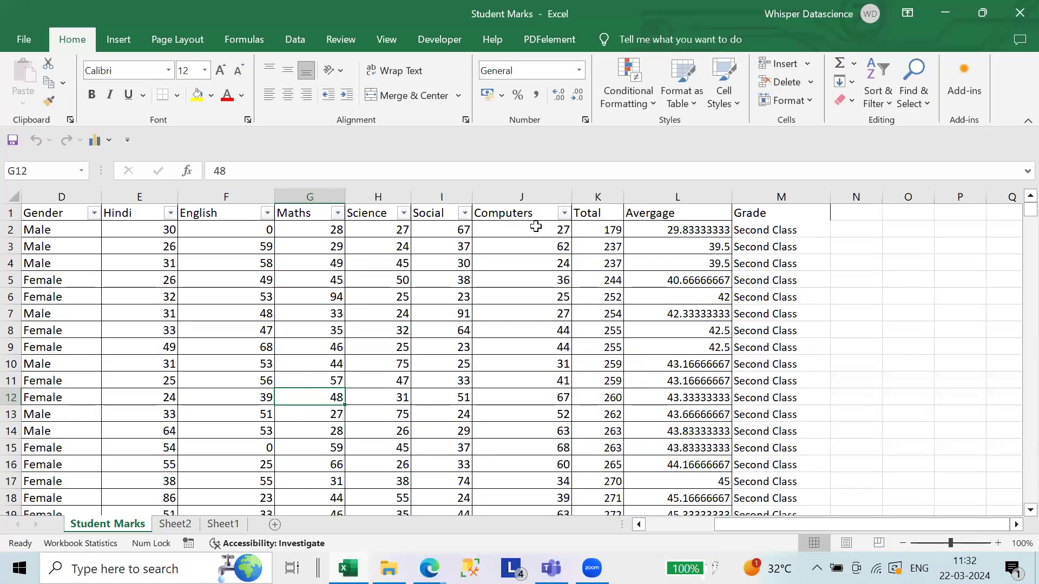
- Apply all borders to the table from the Gender to the Grade column, down to the last student row
left_click_drag(74, 229, 703, 226)
left_click(960, 279)
left_click_drag(79, 217, 766, 239)
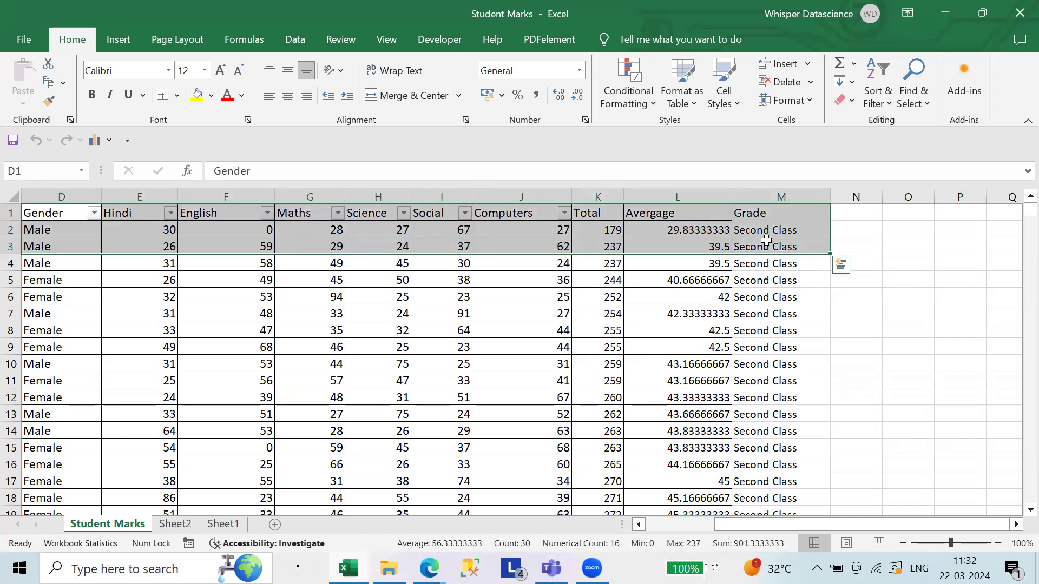
key("ctrl+shift+Down")
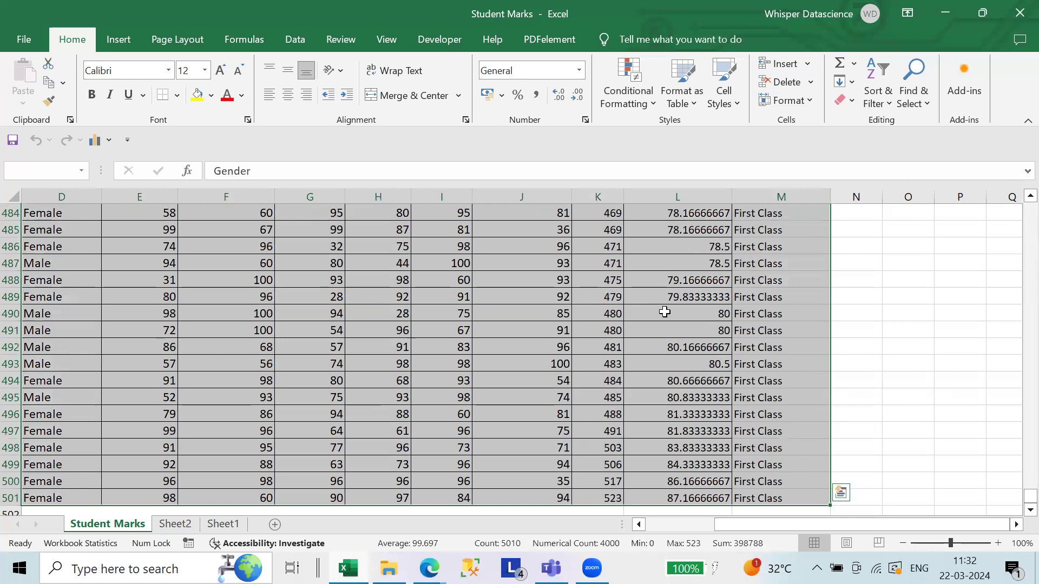
left_click(176, 96)
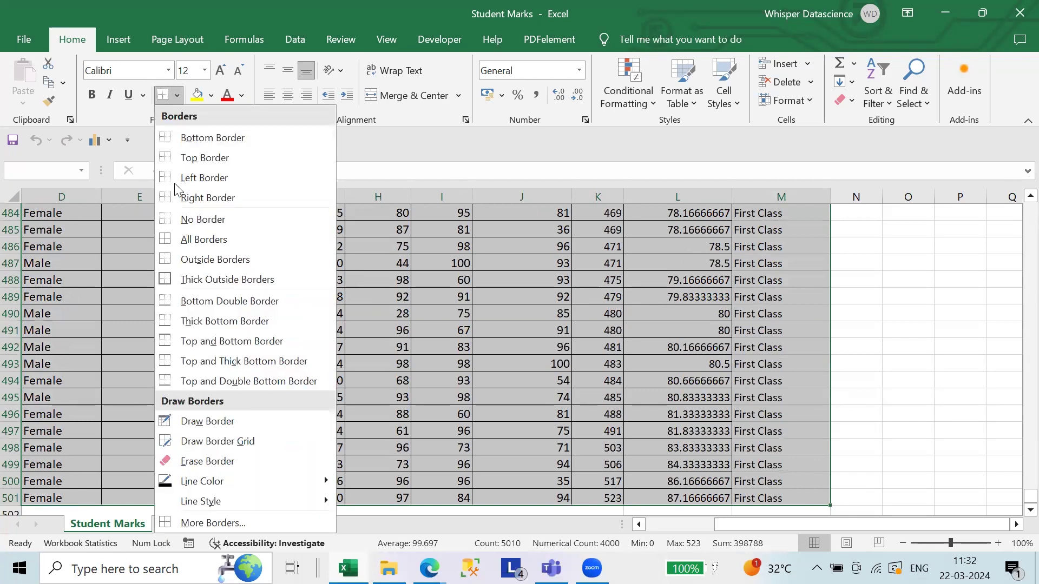
left_click(203, 239)
key("ctrl+BackSpace")
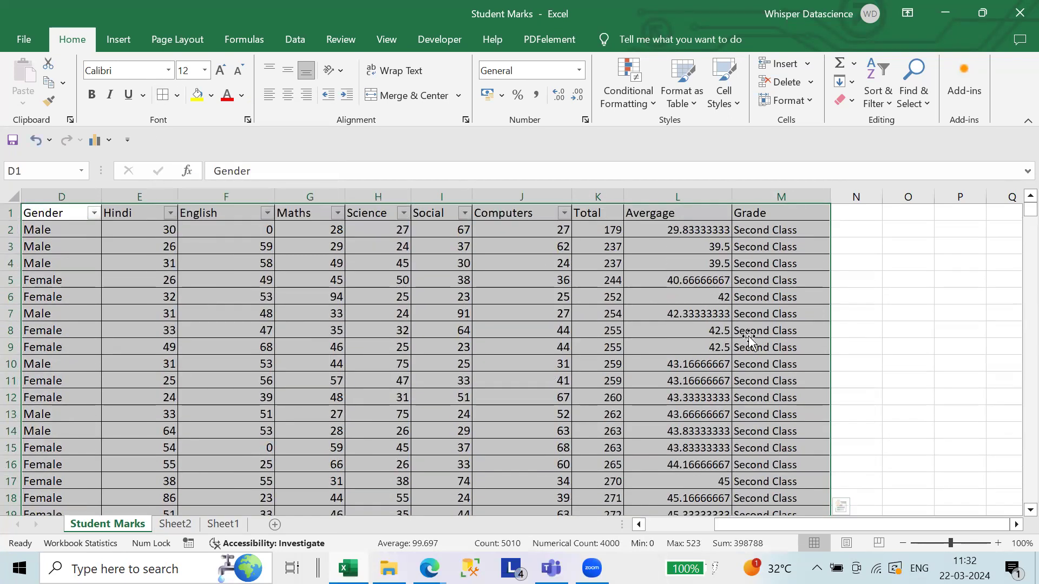
- Select the whole student table and reapply the filter so it also covers the Total, Avergage and Grade columns
left_click(750, 340)
key("ctrl+a")
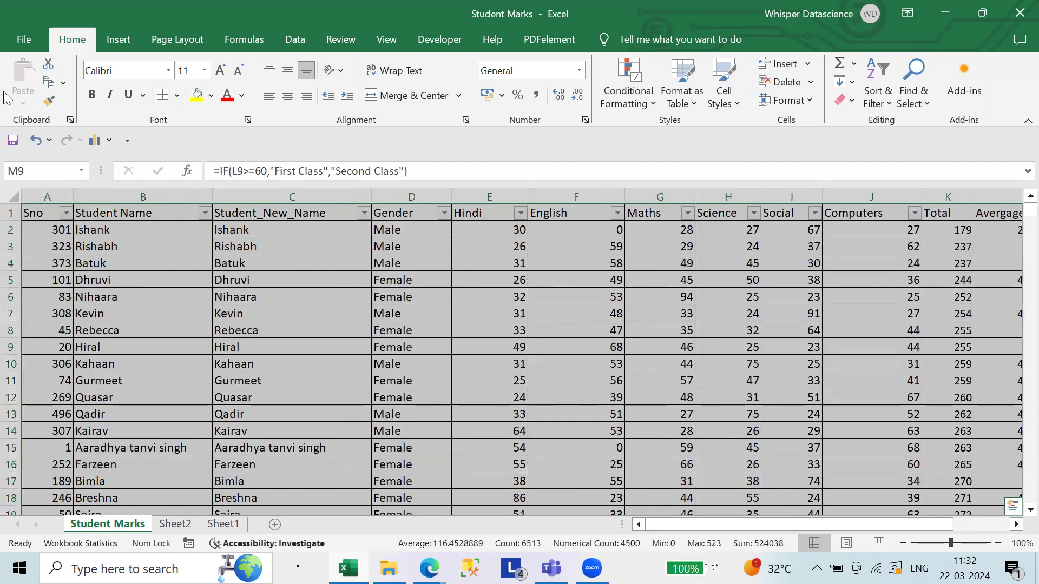
left_click(297, 43)
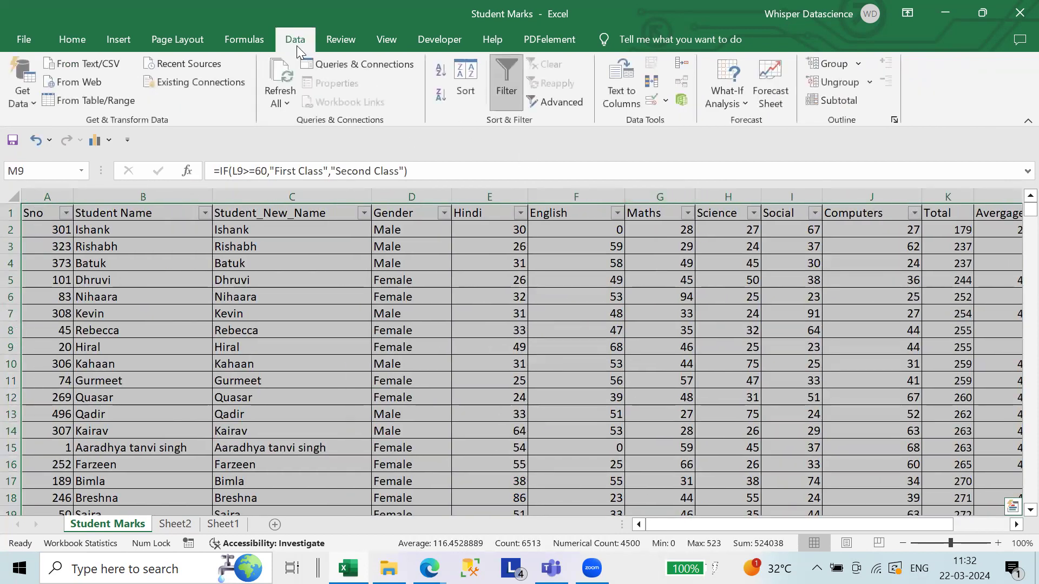
left_click(515, 63)
left_click(515, 64)
- Filter the Grade column to leave out Second Class and list only First Class students
left_click_drag(784, 521, 919, 525)
left_click(982, 213)
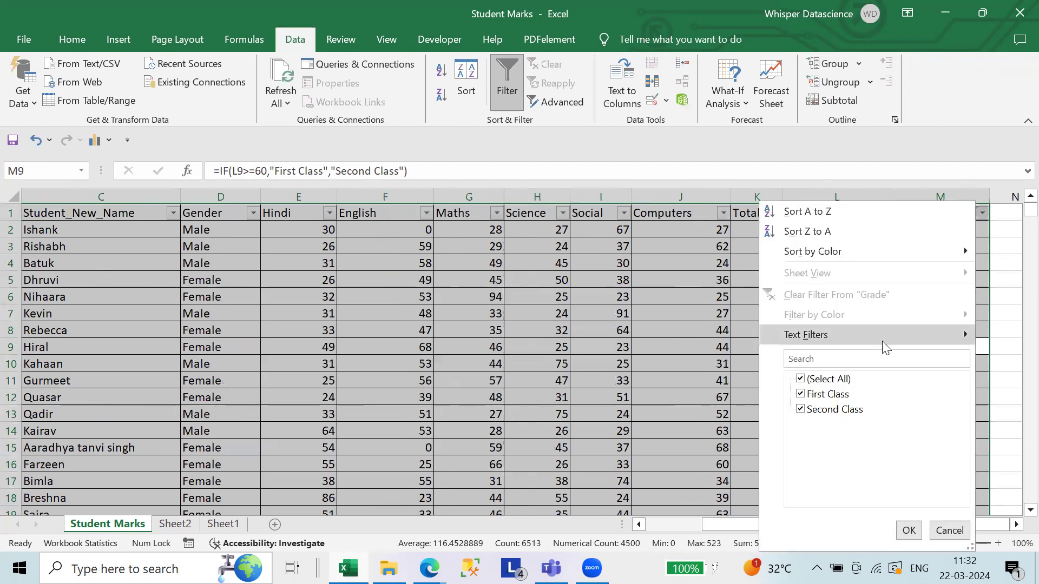
left_click(828, 413)
left_click(909, 531)
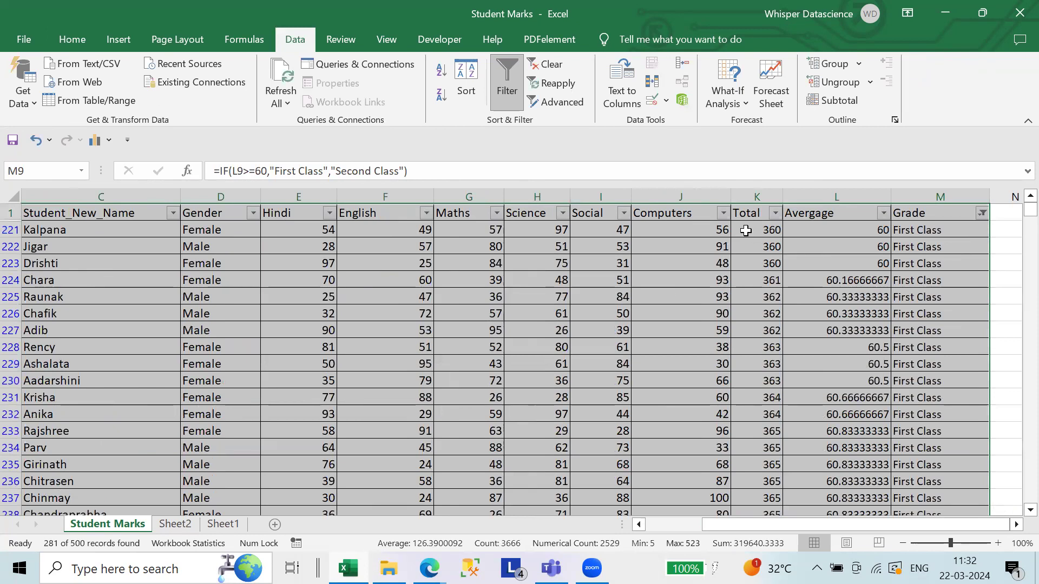
- Check the Total and Avergage values of the First Class students, from row 221 down to the last record
left_click_drag(747, 228, 775, 468)
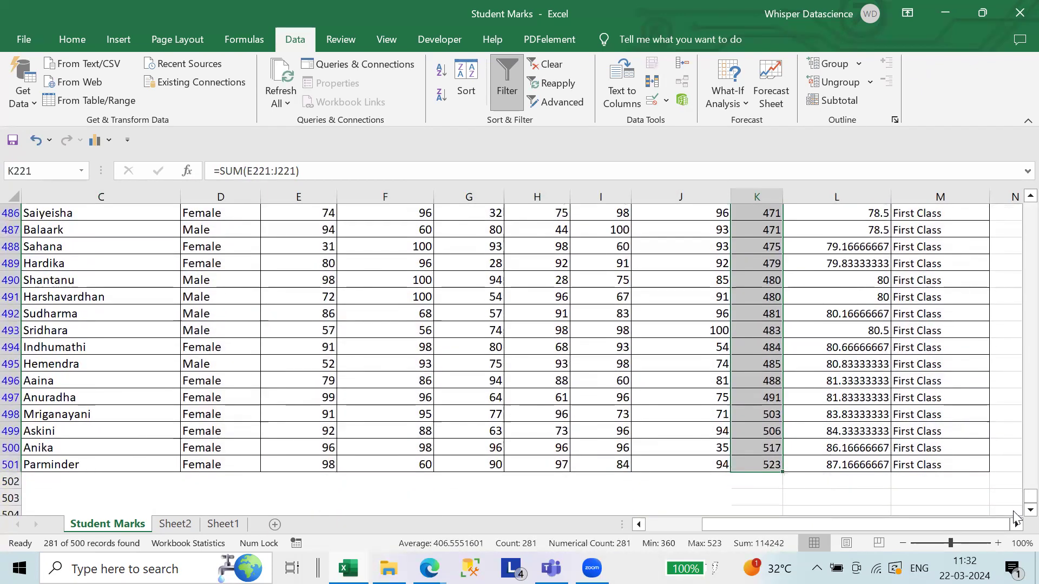
left_click_drag(1029, 496, 988, 145)
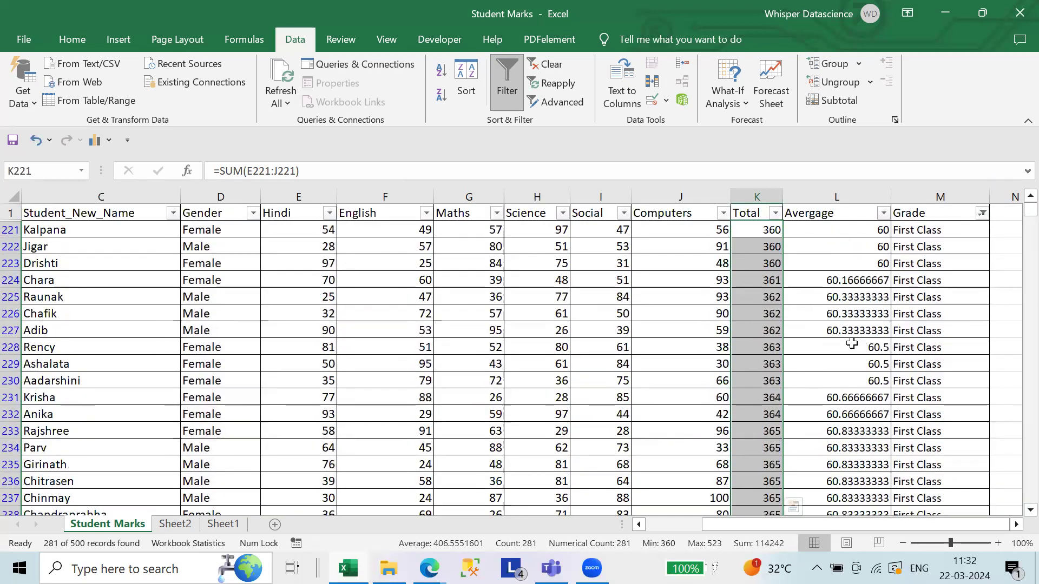
left_click(836, 232)
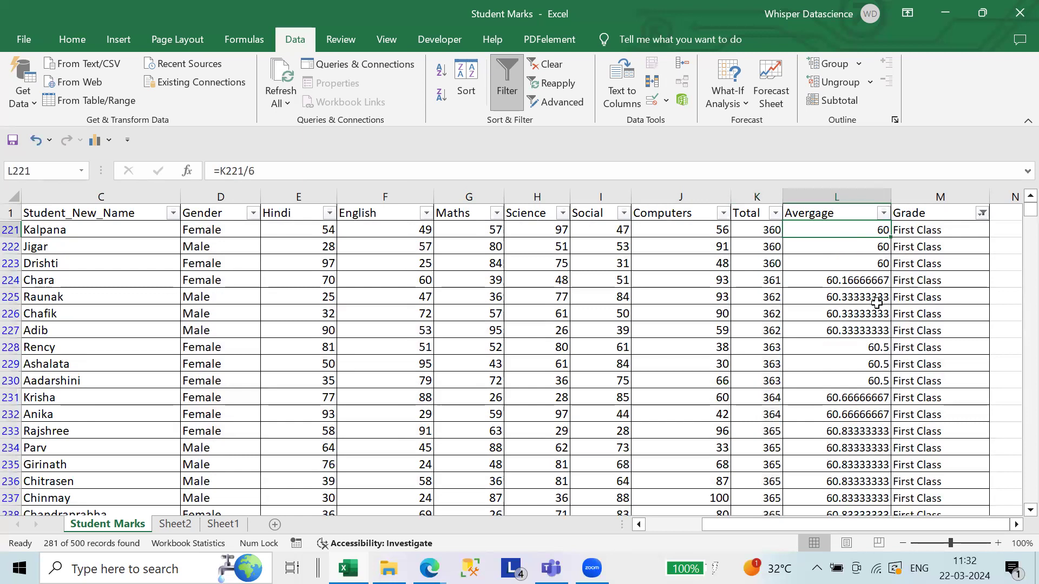
scroll(851, 329, "down", 20)
scroll(851, 328, "up", 20)
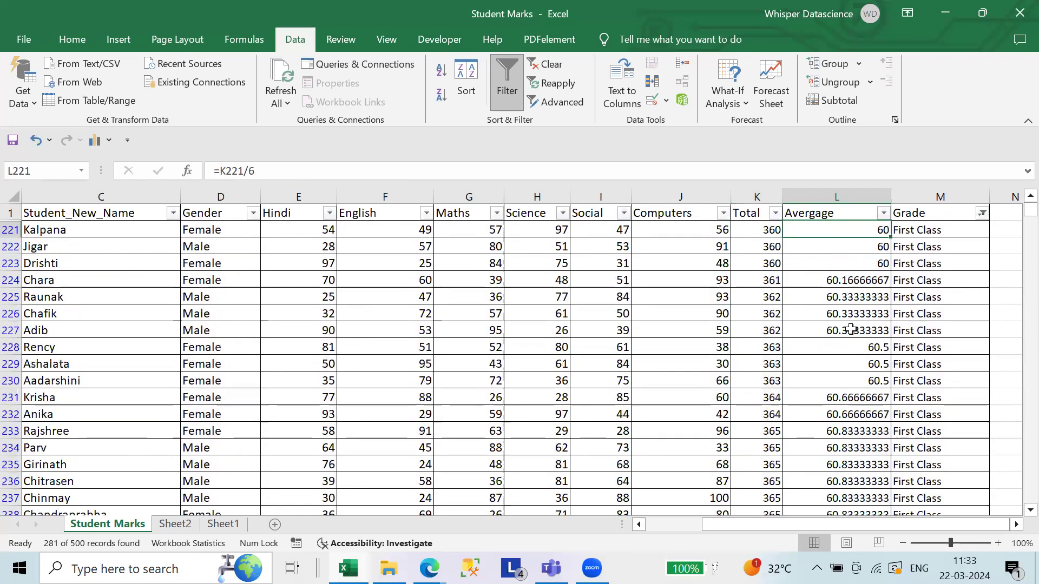
left_click(858, 296)
left_click(836, 232)
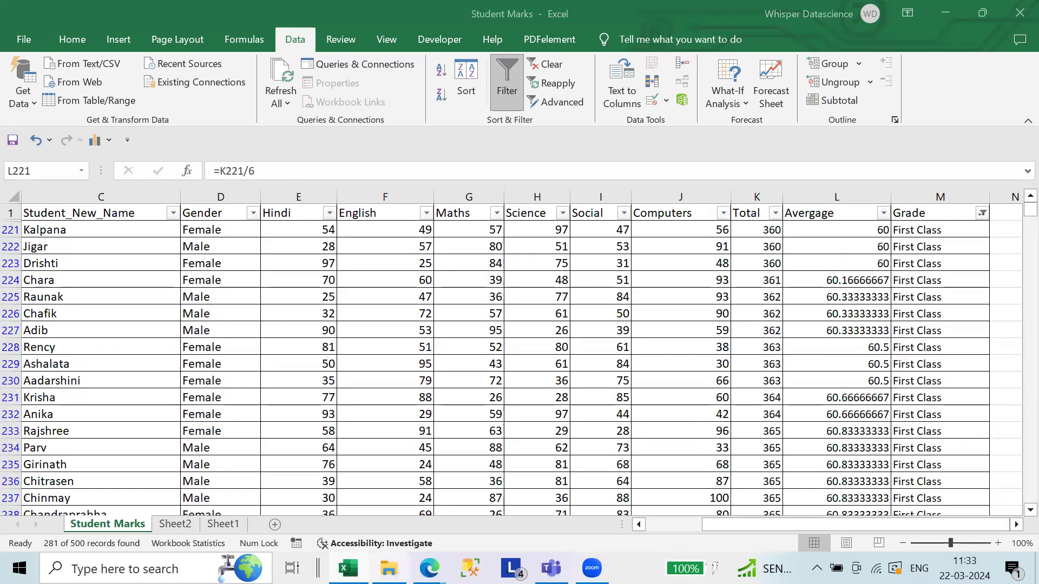
- Open the sales_data_Time_Intelligence workbook and examine row 2 from sales_date through the Target, Difference formula and Result IF formula
key("alt+Tab")
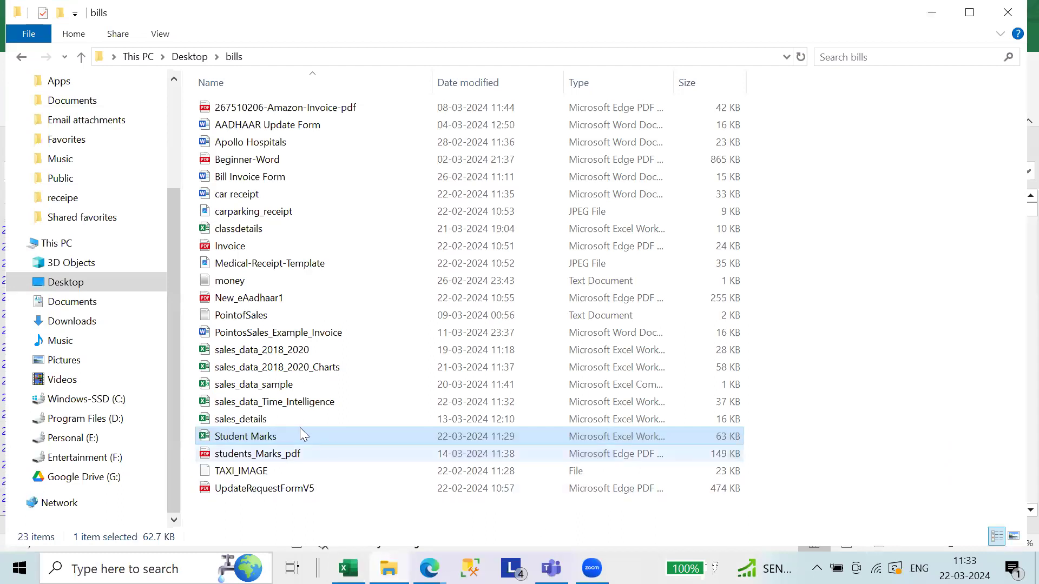
double_click(294, 408)
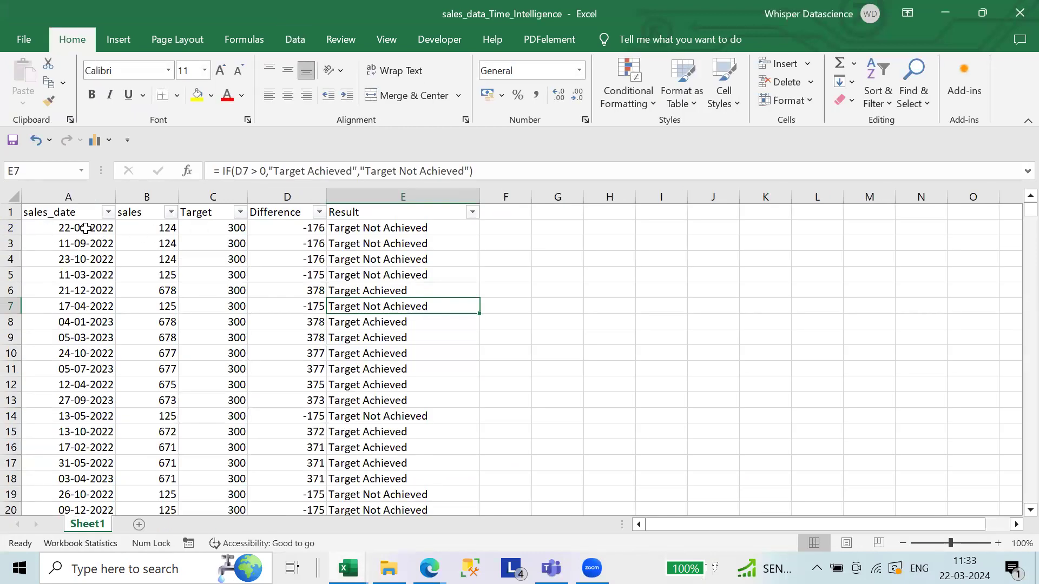
left_click(93, 228)
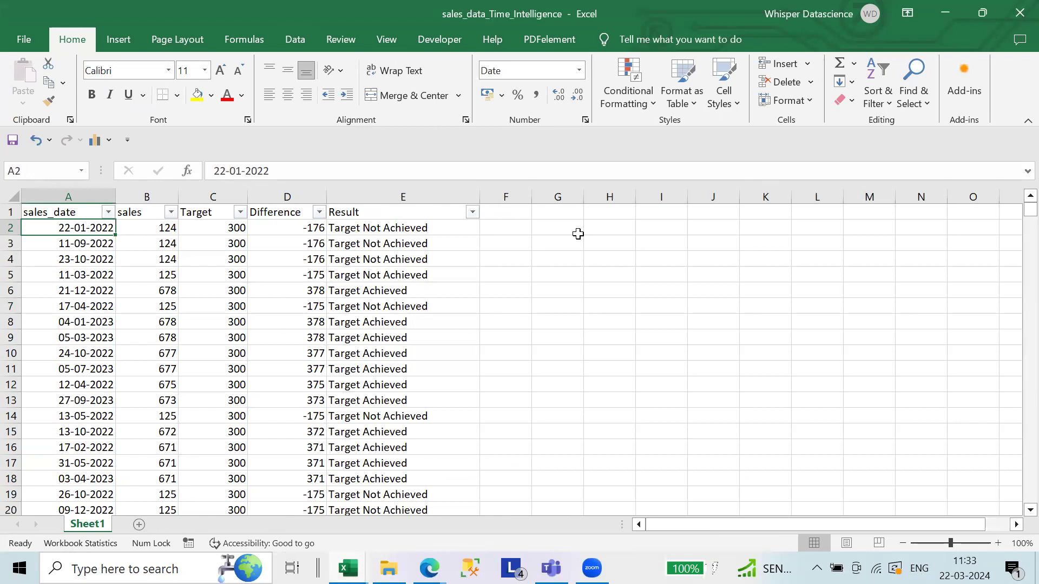
key("Right")
key("Right")
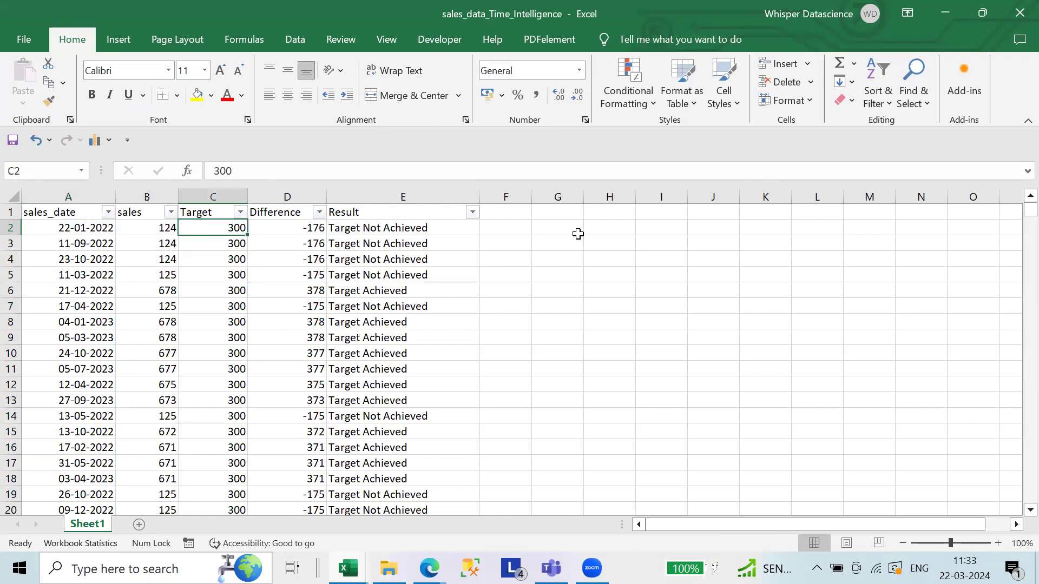
key("Right")
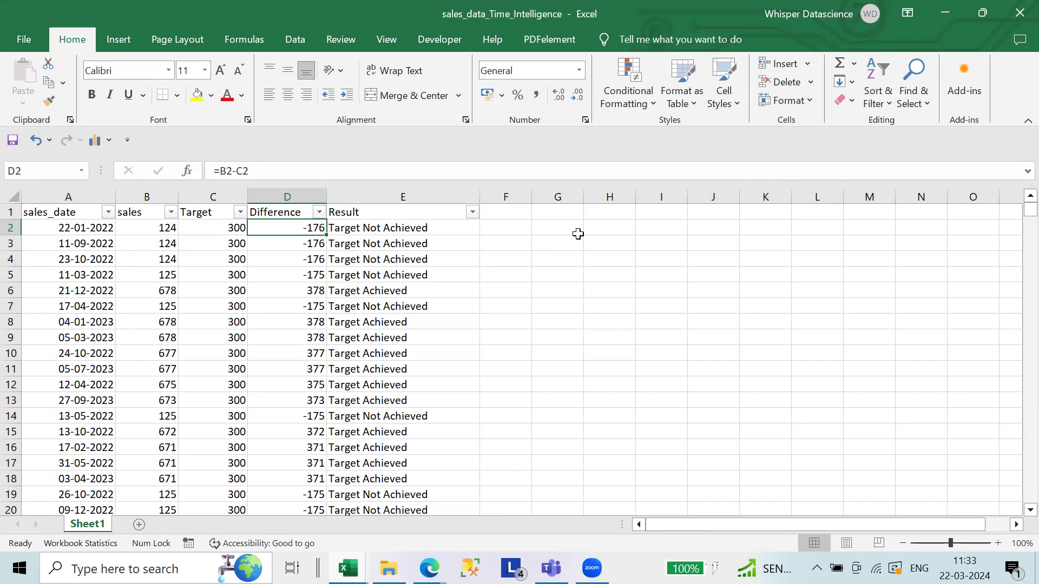
key("Right")
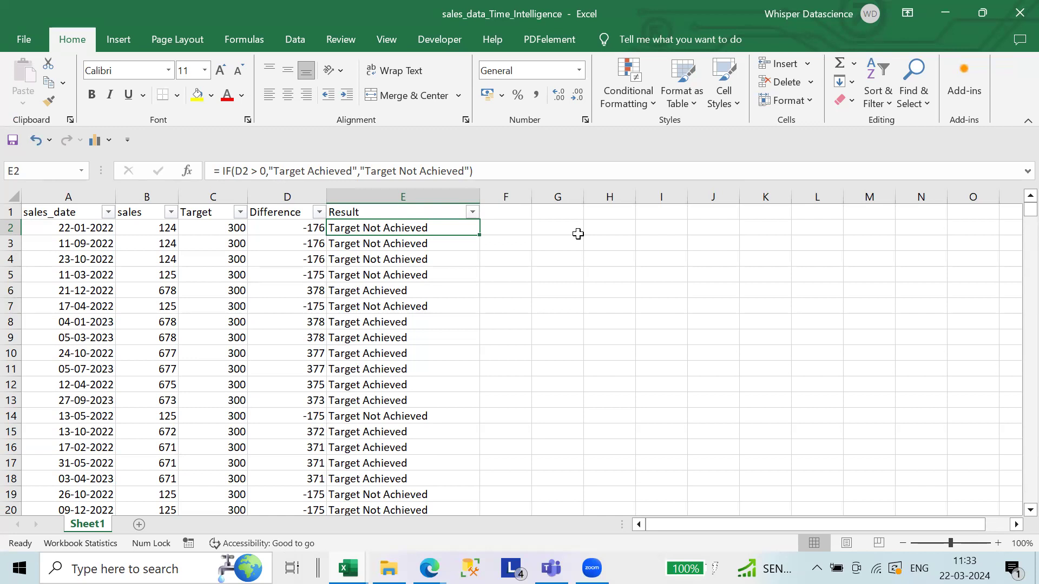
- Review row 3 of the sales data, comparing the Difference formula in D3 with the IF formula in E3
key("Down")
key("Left")
key("Left")
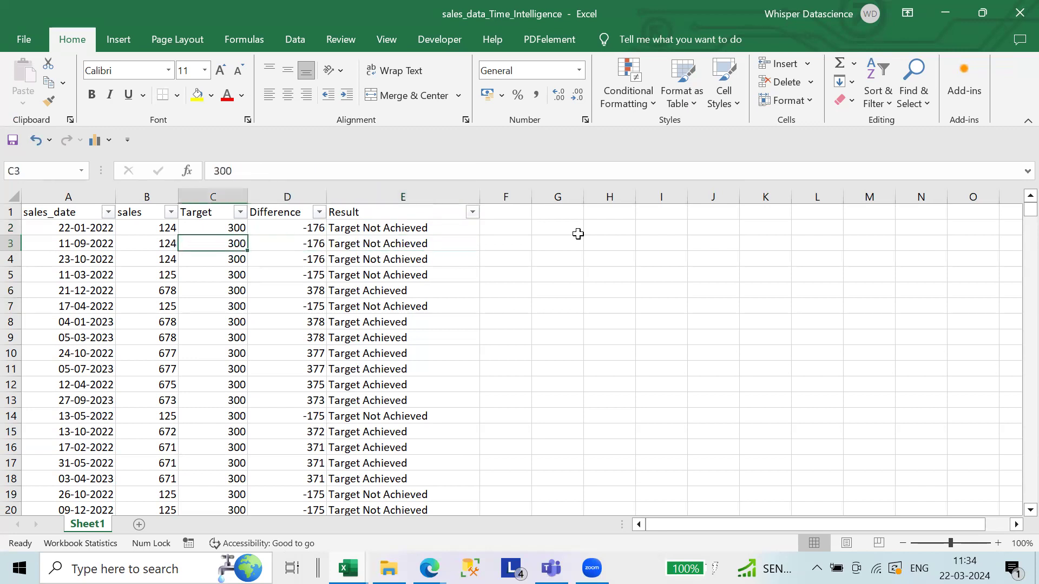
key("Left")
key("Left")
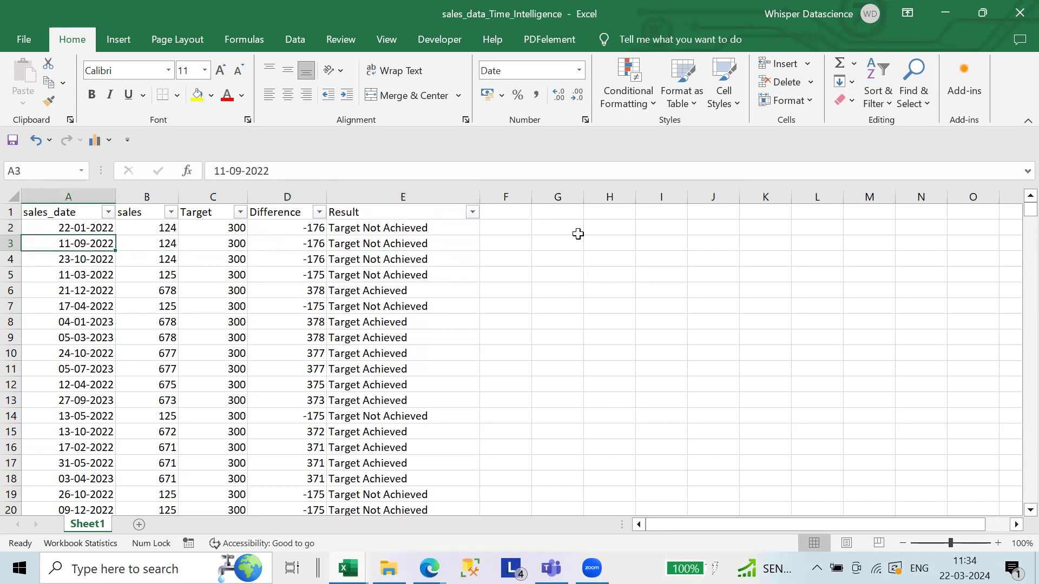
key("Right")
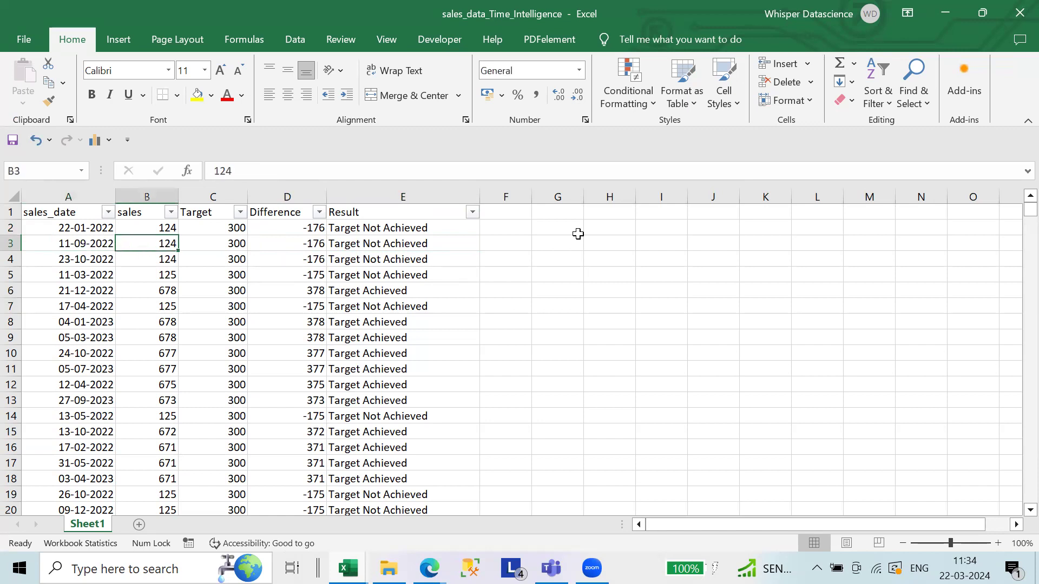
key("Right")
key("Right")
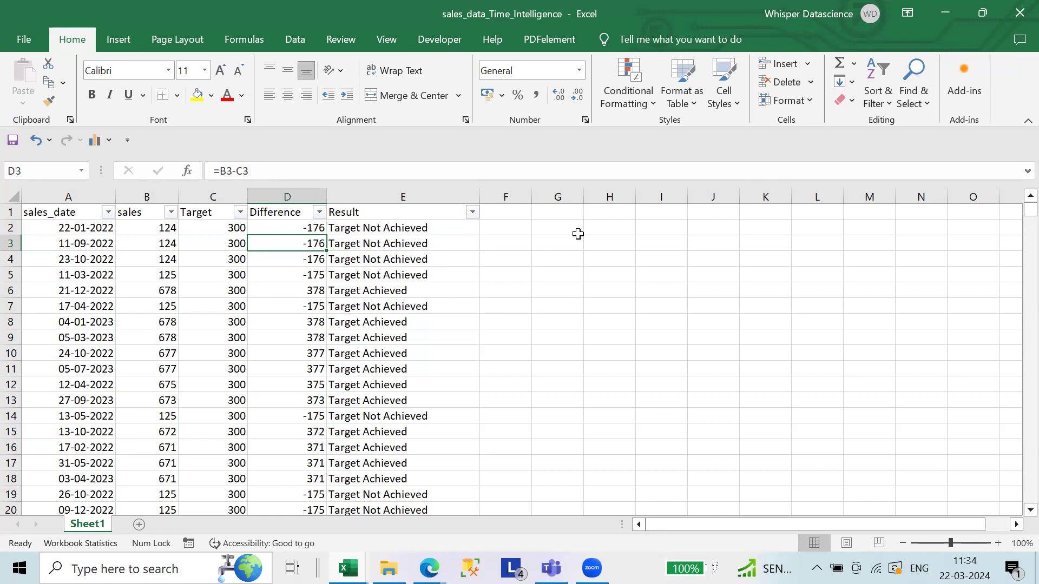
key("Right")
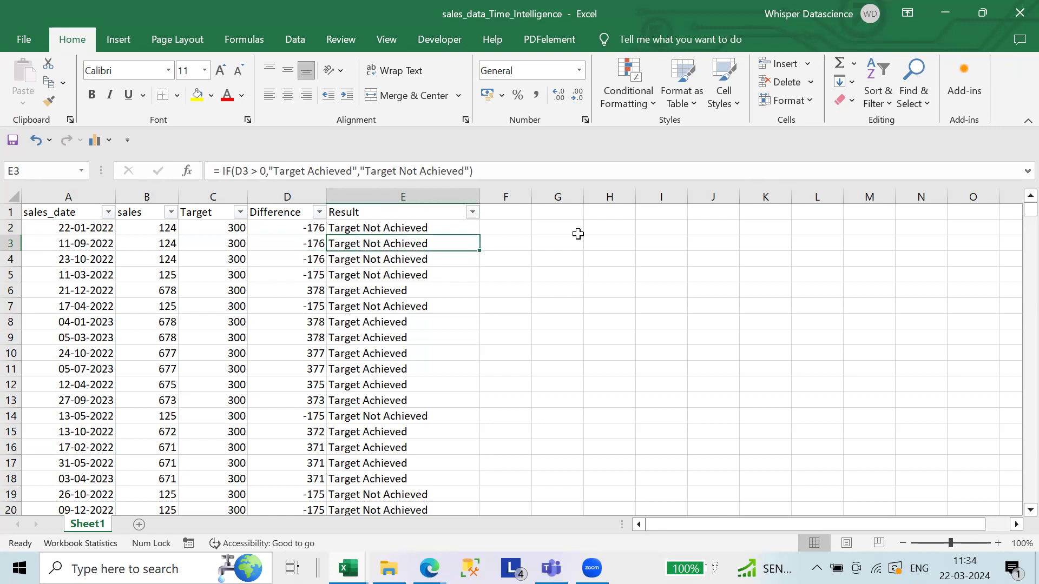
key("Left")
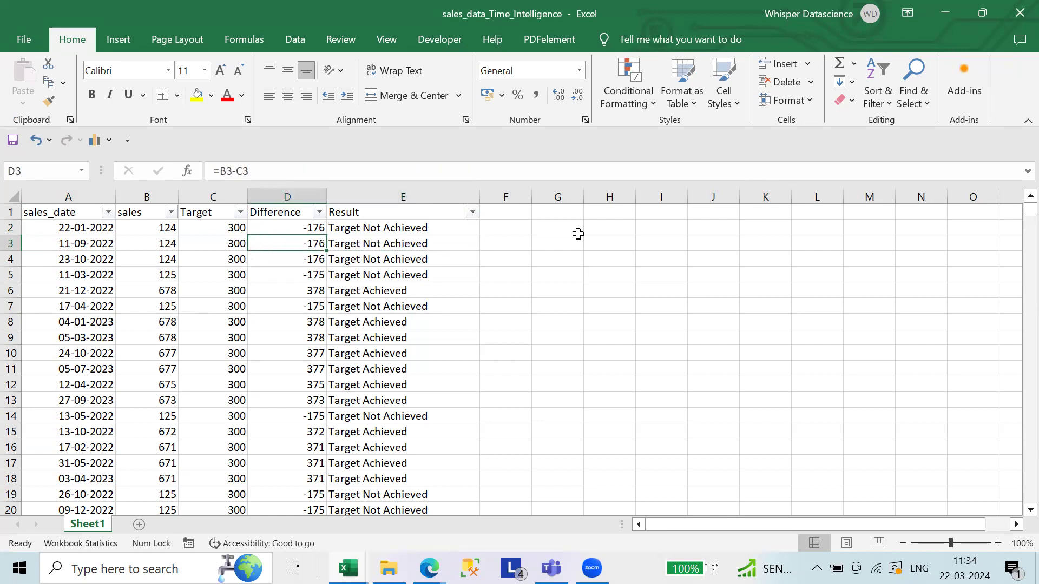
key("Right")
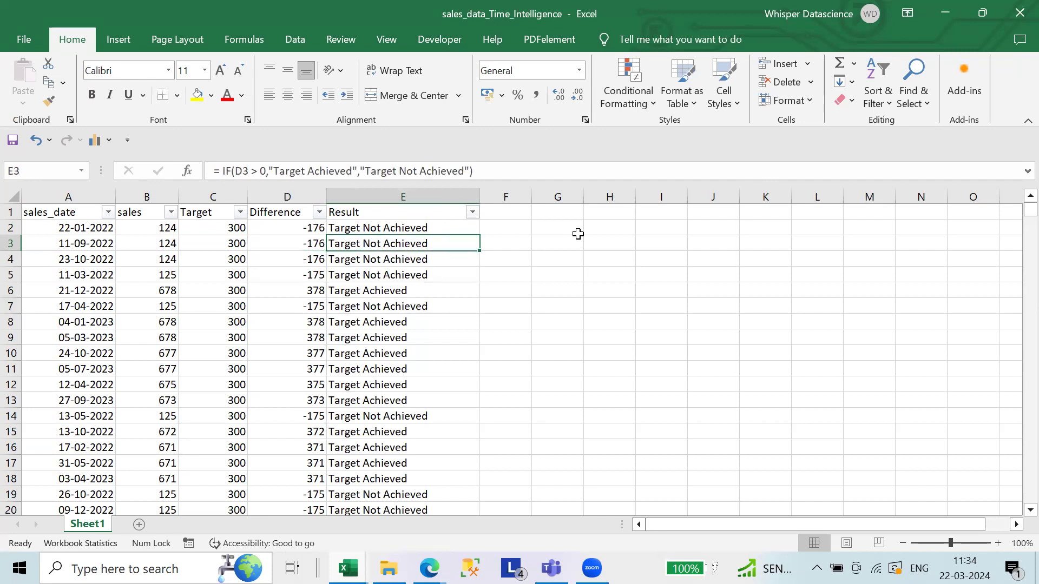
key("Left")
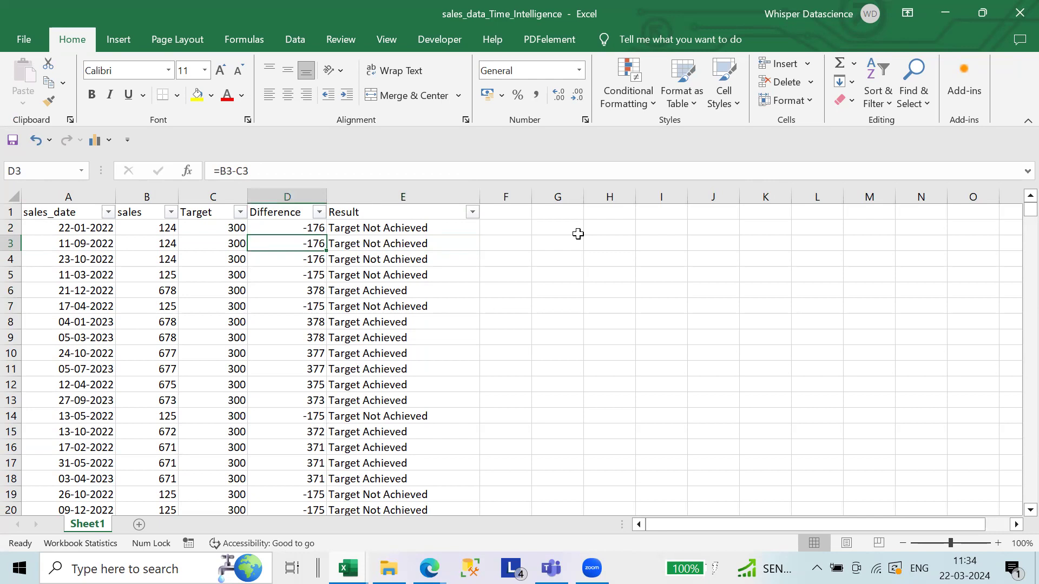
key("Right")
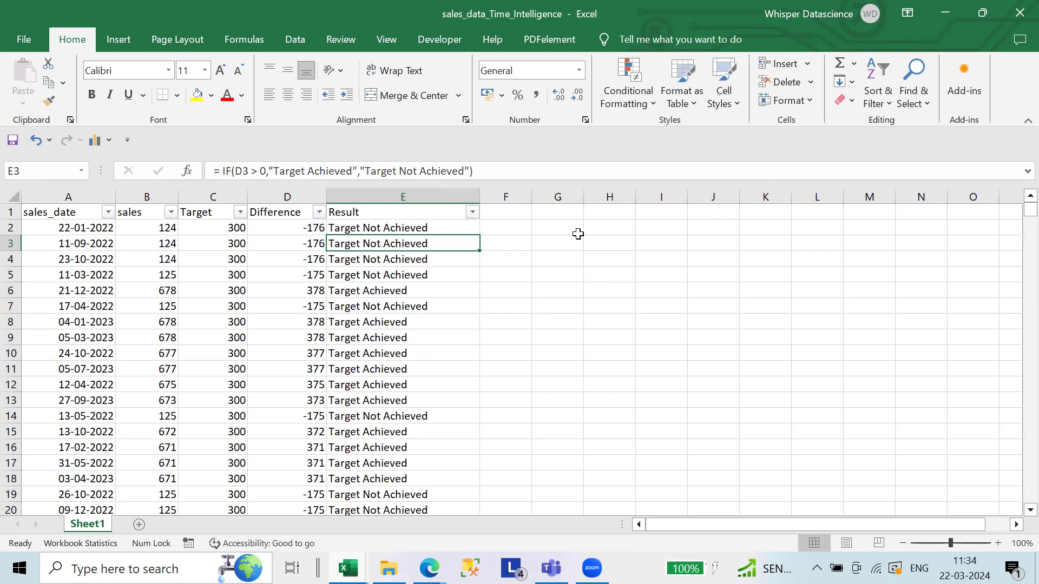
key("Left")
key("Right")
key("Left")
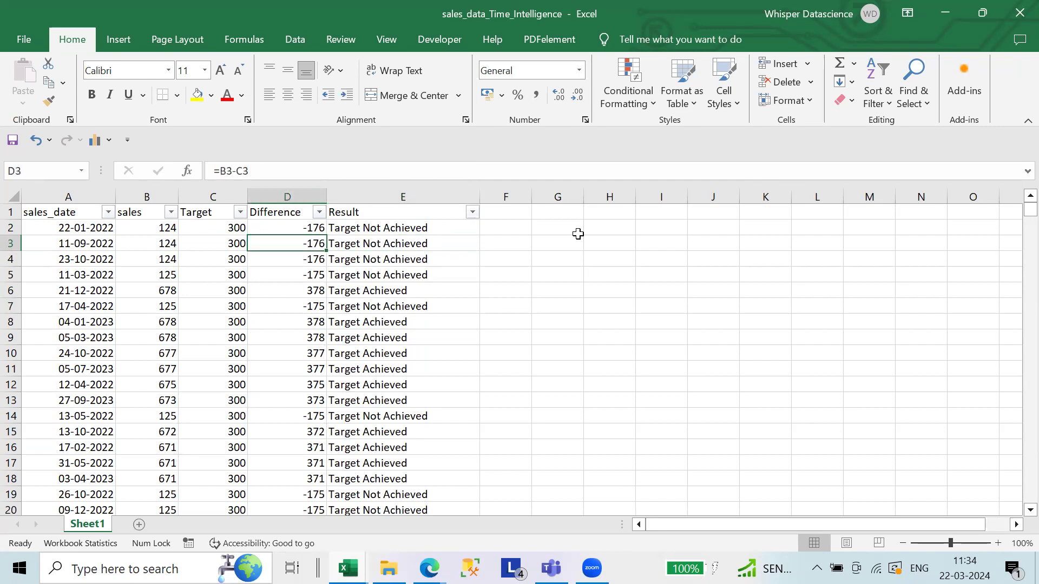
- Select row 3 of the sales data from sales_date through Result to examine the whole record
key("ctrl+Left")
key("shift+Right")
key("shift+Right")
key("shift+Right")
key("shift+Right")
key("shift+Right")
key("shift+Left")
key("shift+Left")
key("shift+Right")
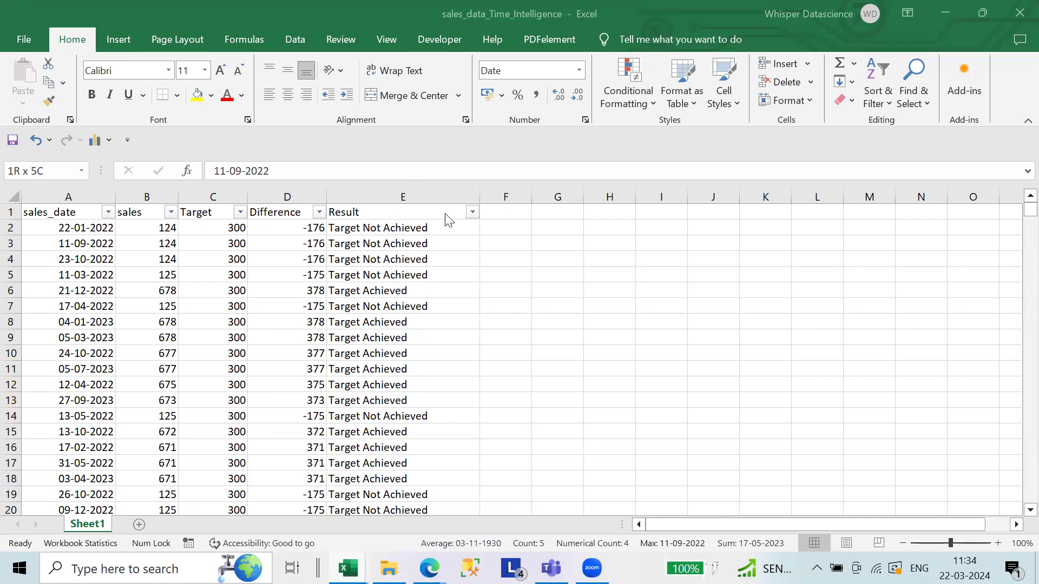
mouse_move(347, 568)
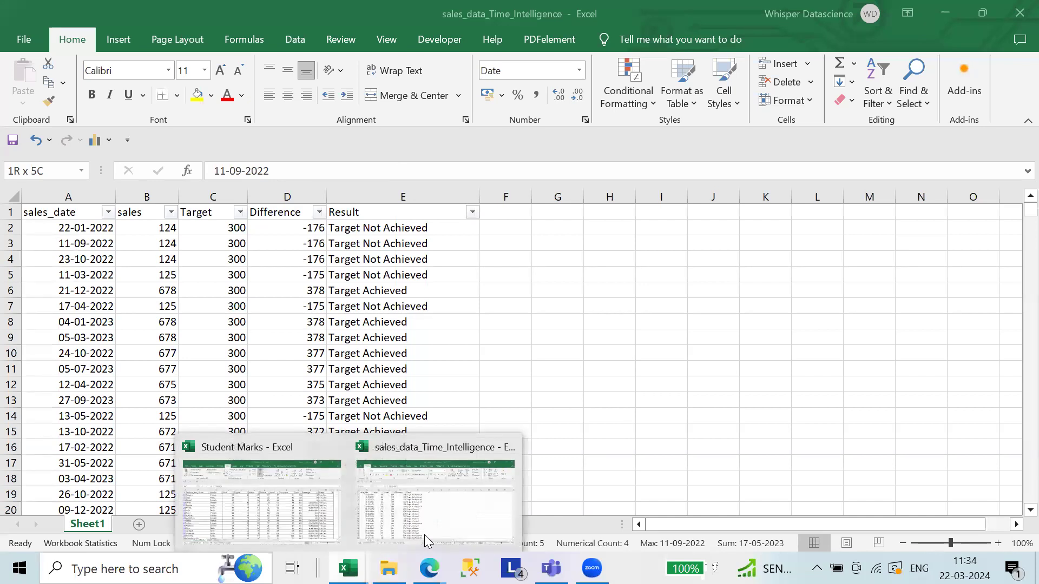
left_click(420, 528)
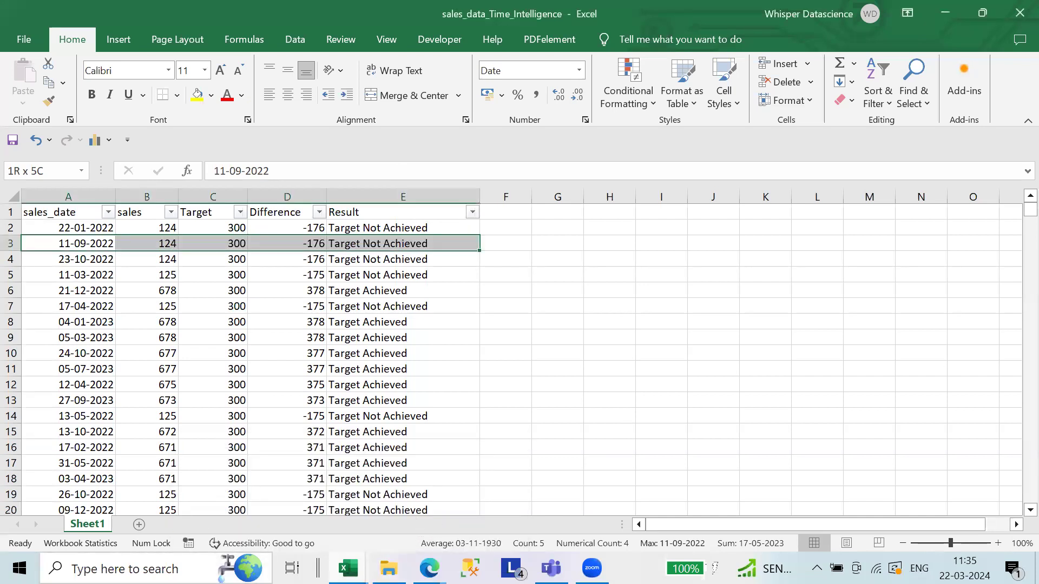
- Switch back to the Student Marks workbook and filter the Grade column to list only Second Class students
left_click(348, 568)
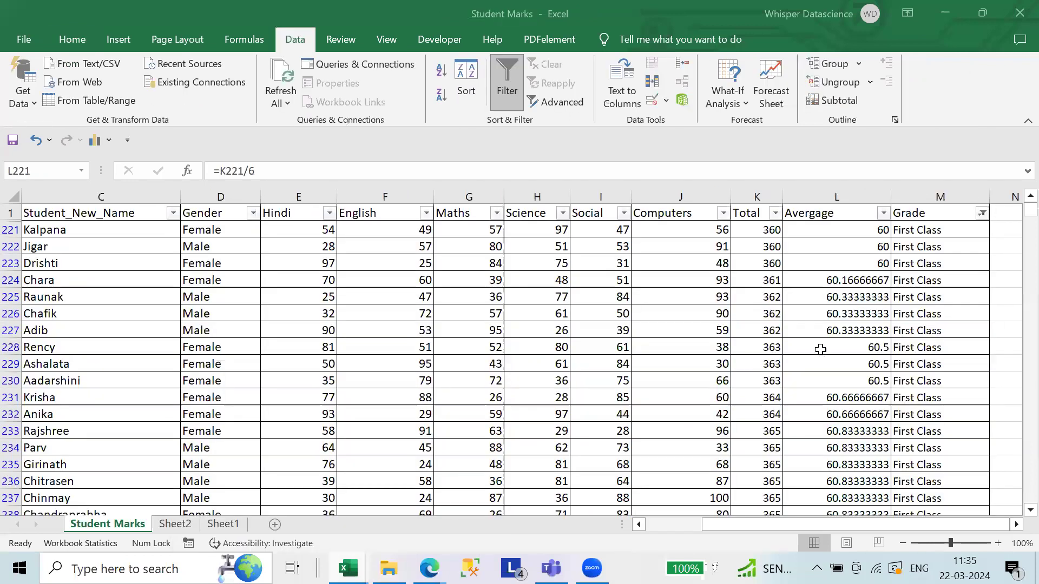
left_click(1015, 525)
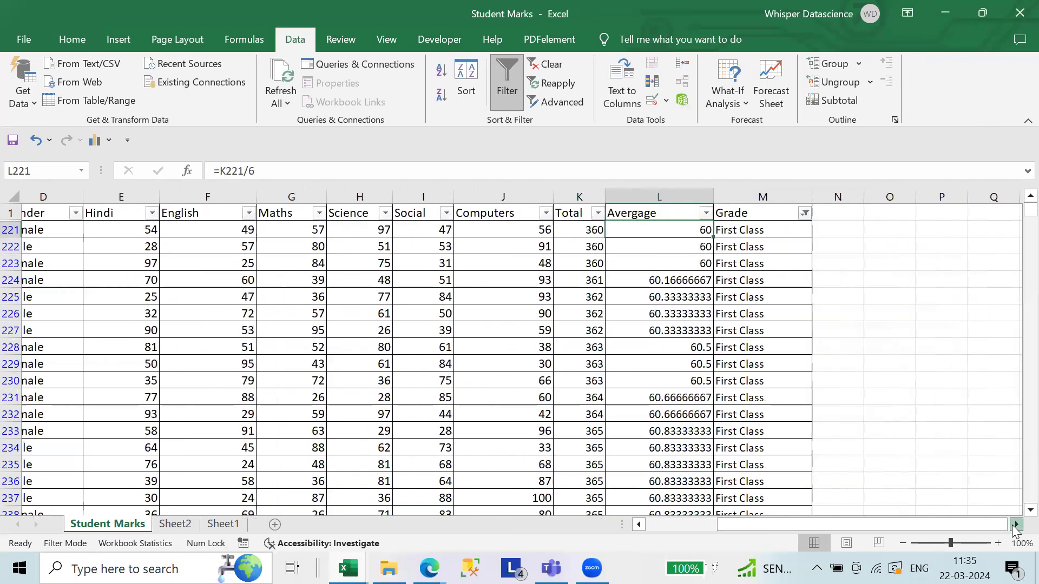
left_click(1015, 525)
scroll(658, 414, "down", 18)
scroll(827, 315, "up", 18)
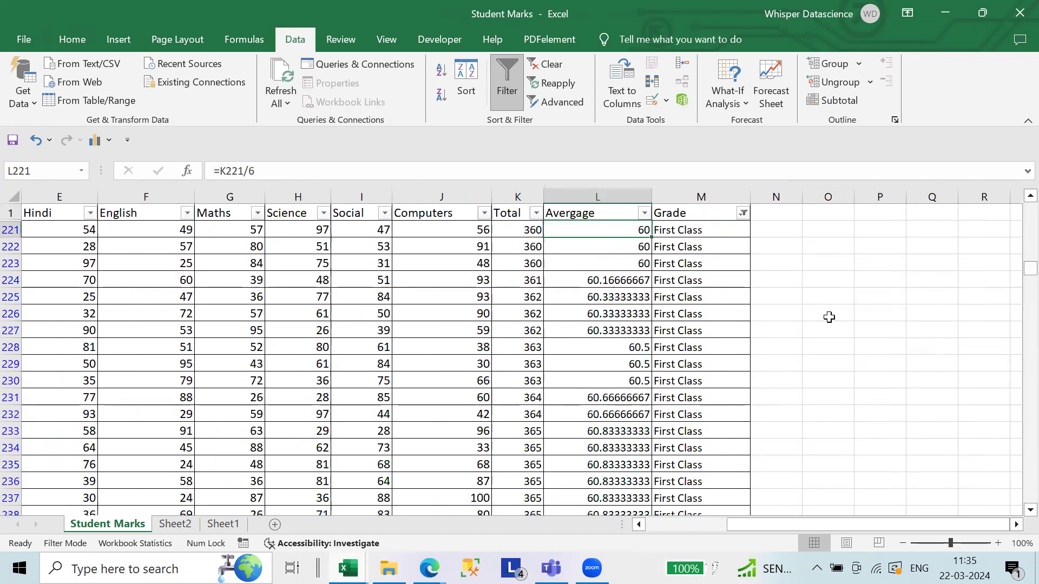
left_click(743, 213)
left_click(589, 407)
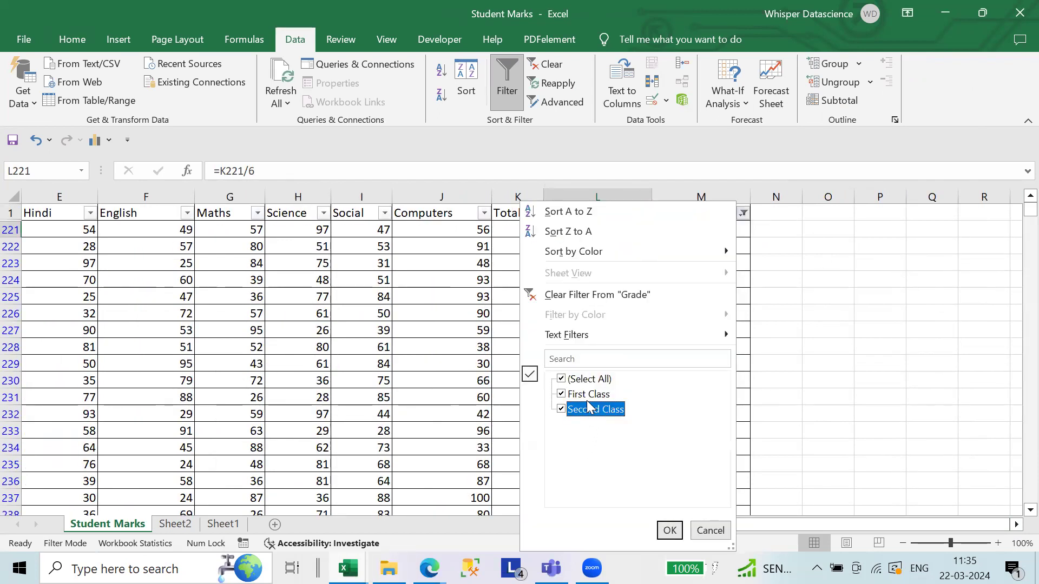
left_click(589, 394)
left_click(669, 530)
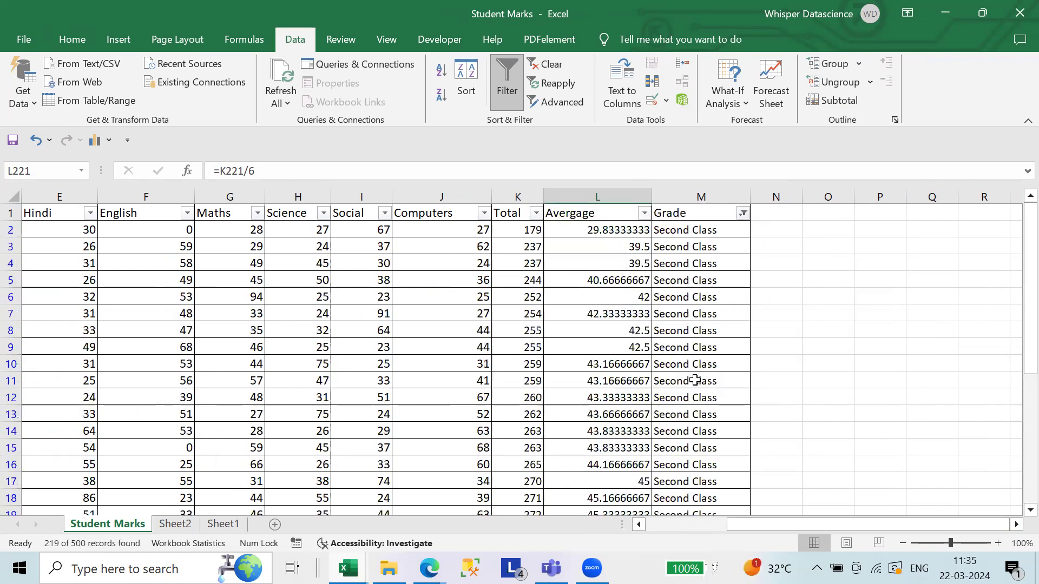
- Select the averages in L2:L18 and look through the values of the Second Class students further down
left_click_drag(607, 230, 605, 500)
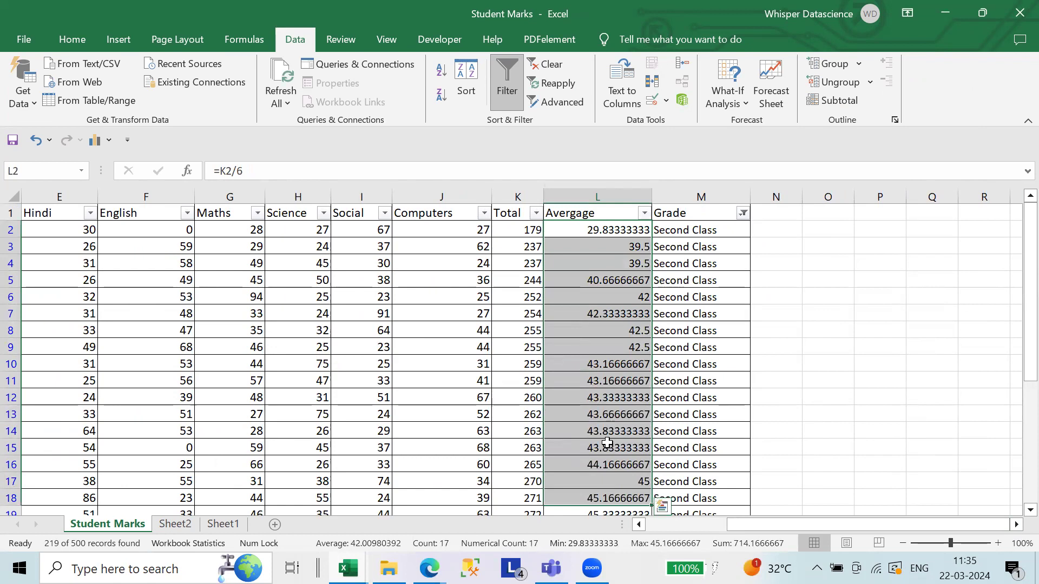
scroll(607, 442, "down", 8)
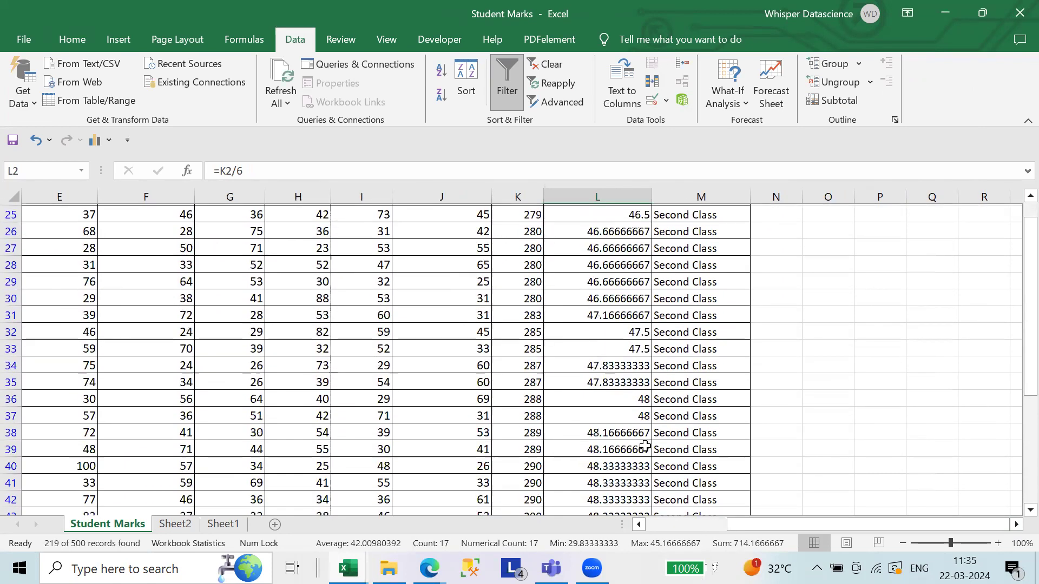
scroll(613, 460, "down", 8)
scroll(613, 460, "down", 4)
scroll(613, 459, "up", 16)
scroll(613, 460, "up", 5)
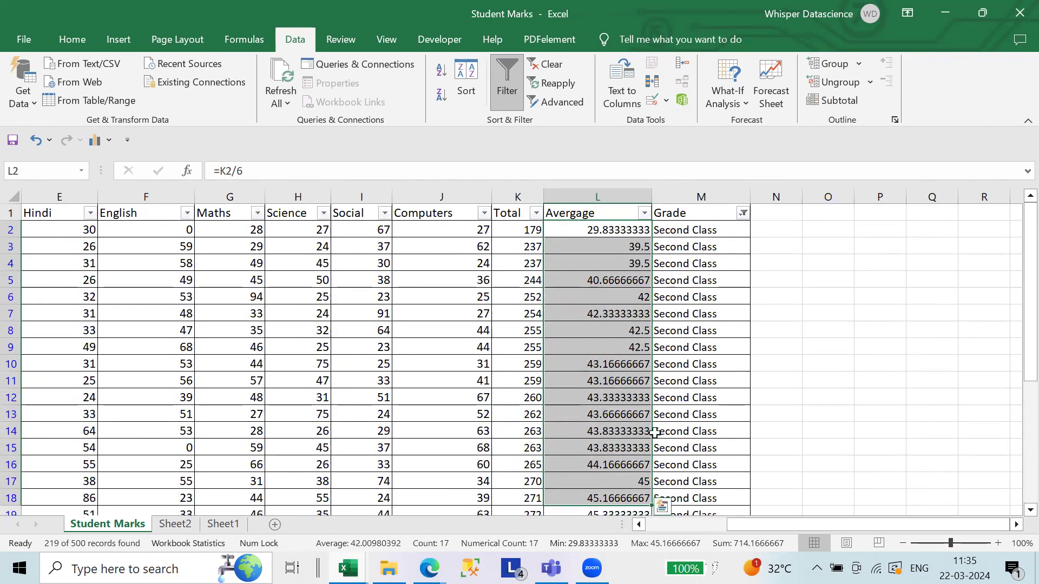
- Compare the Grade IF formula in M2 with the average in L2, and inspect the averages of the first few students
left_click_drag(698, 230, 663, 196)
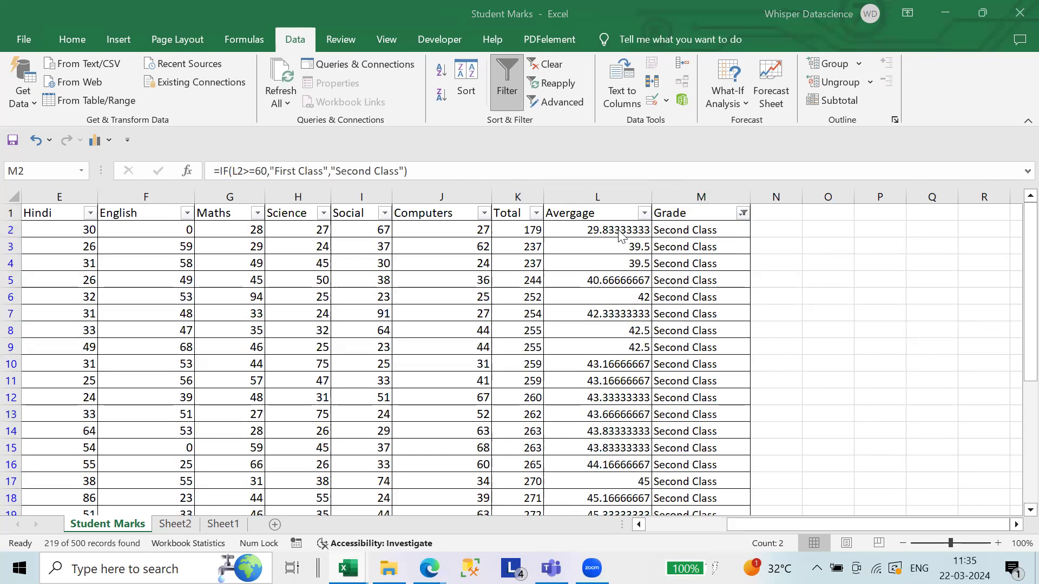
left_click(589, 230)
left_click(673, 235)
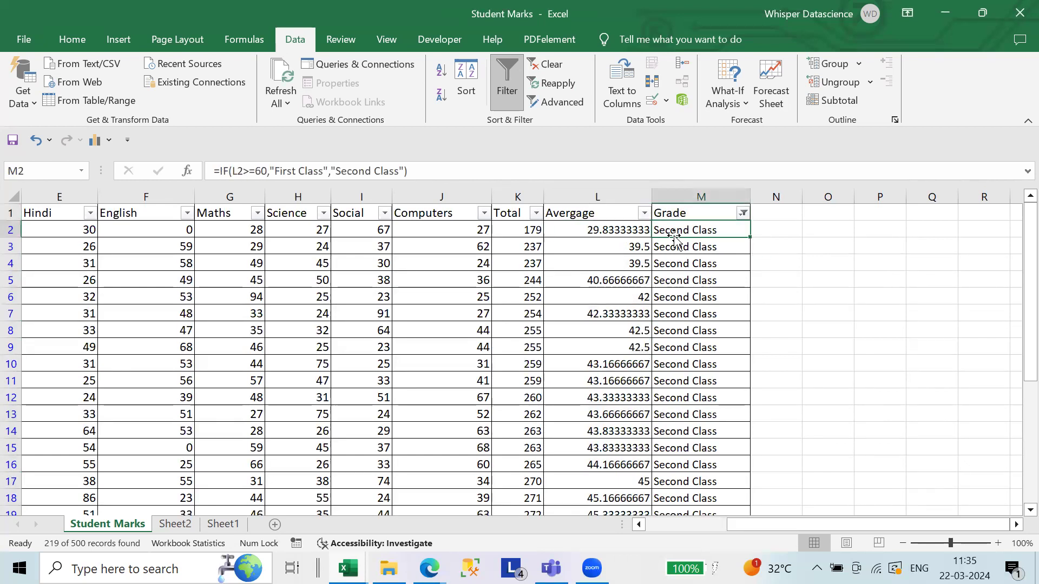
left_click(619, 233)
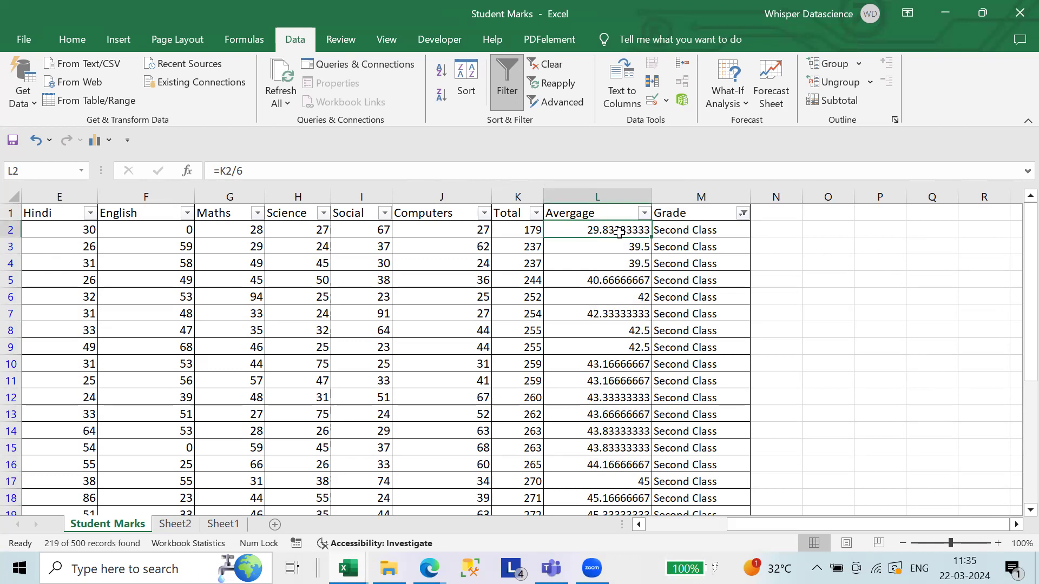
left_click(631, 261)
left_click(625, 274)
left_click(626, 231)
left_click(626, 247)
left_click(630, 281)
- Check the averages of the last Second Class records, down to L220, and return to the start of the list
left_click_drag(1026, 265, 1015, 492)
scroll(649, 454, "down", 7)
scroll(622, 389, "up", 5)
left_click(622, 411)
scroll(621, 412, "up", 20)
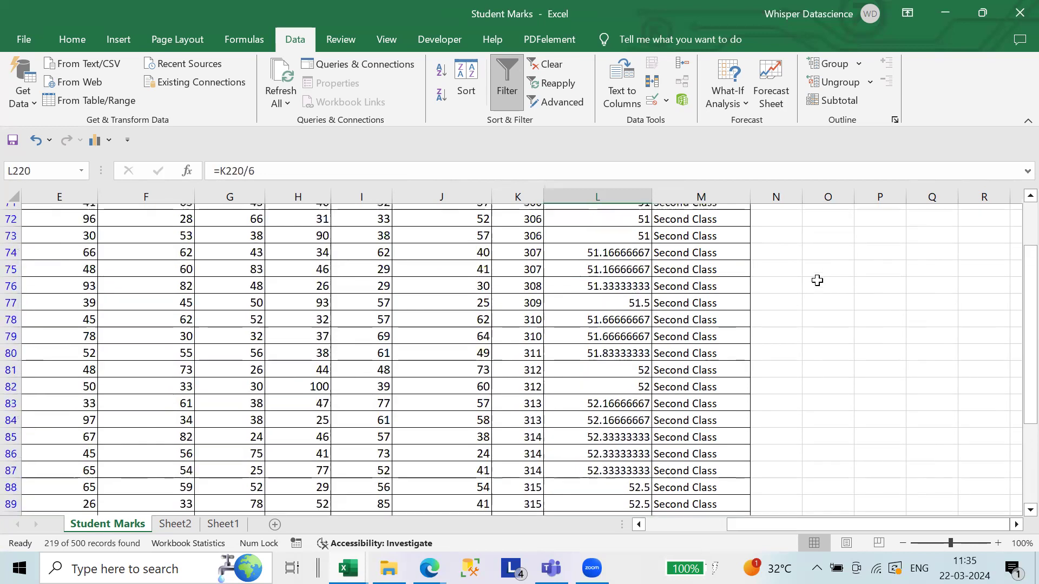
left_click(642, 215)
scroll(755, 303, "up", 20)
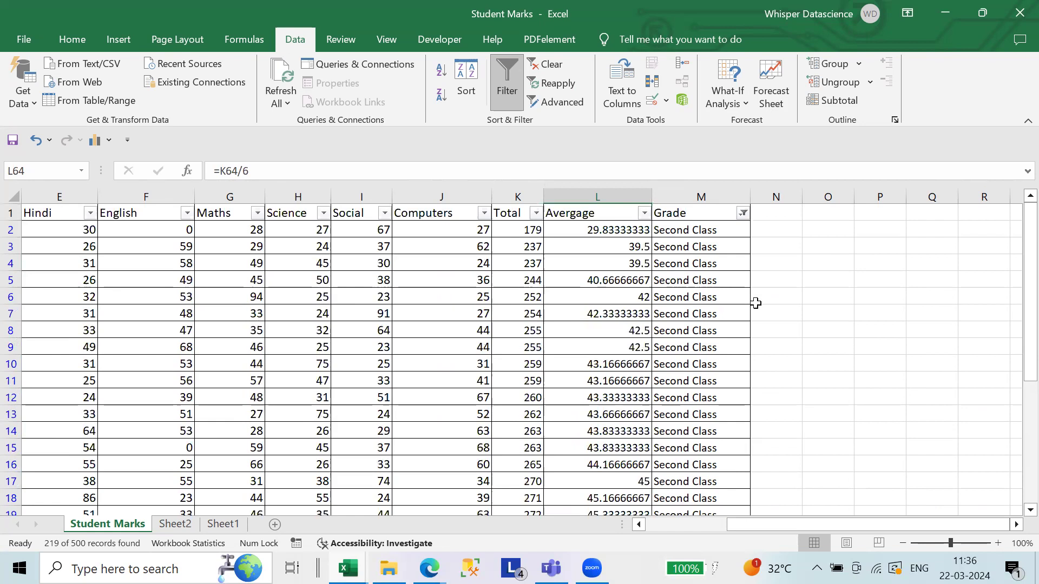
- Correct the spelling of the column L header to Average
left_click(599, 198)
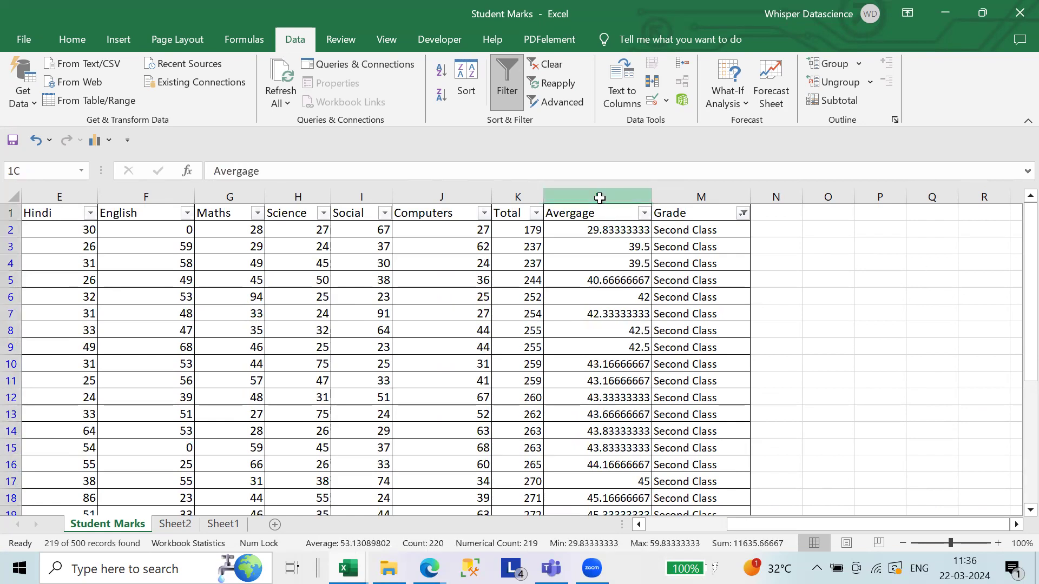
double_click(574, 214)
key("BackSpace")
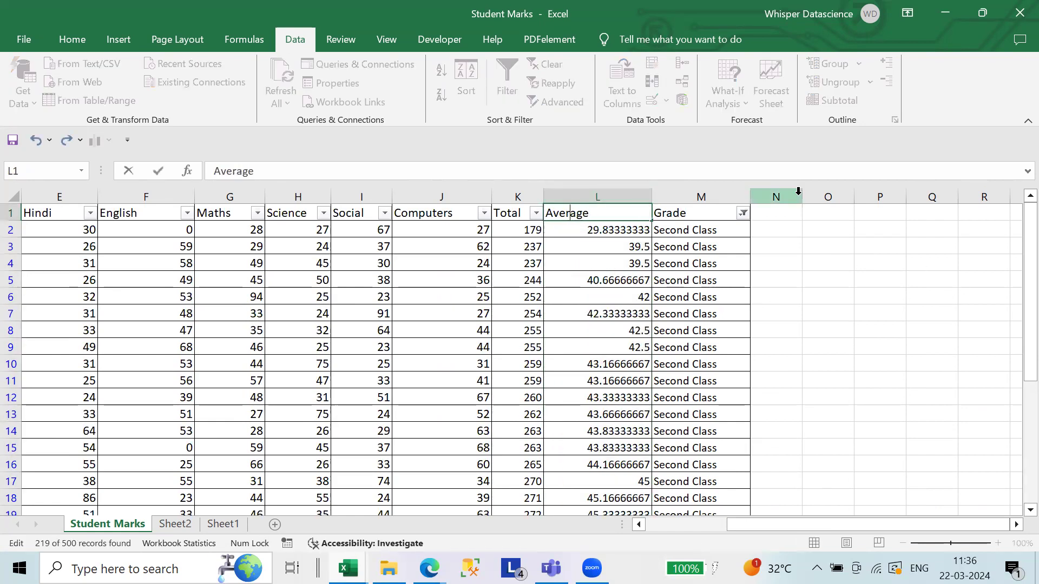
key("Return")
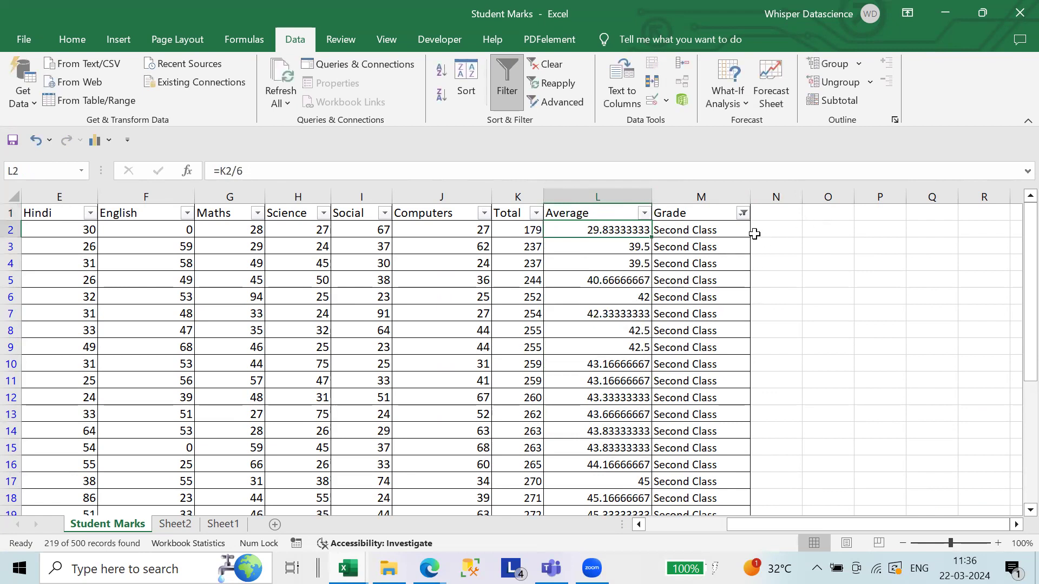
- Edit the Grade formula in M2 and add a comma after the "Second Class" argument
left_click(721, 234)
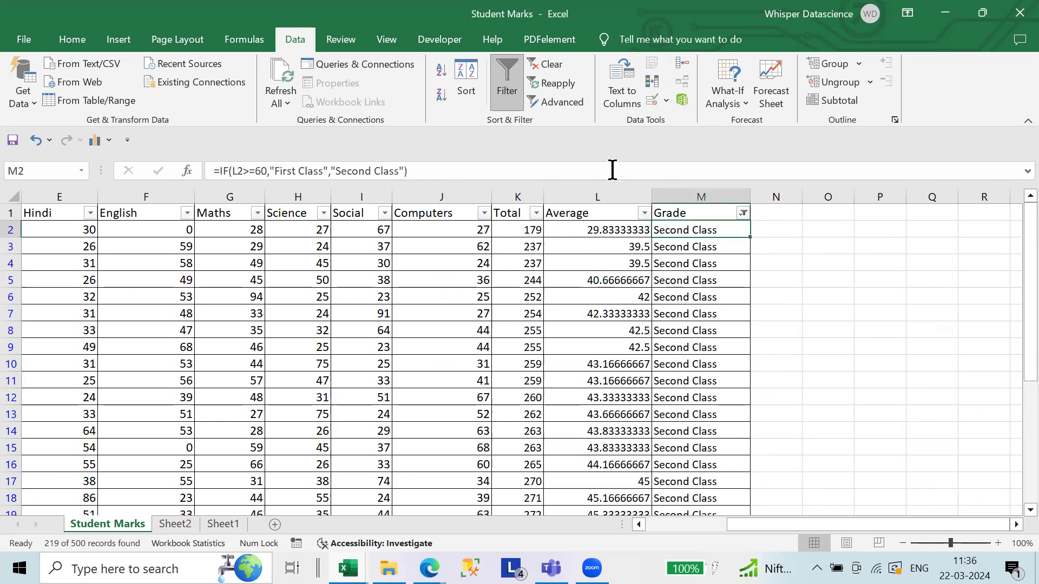
key("Left")
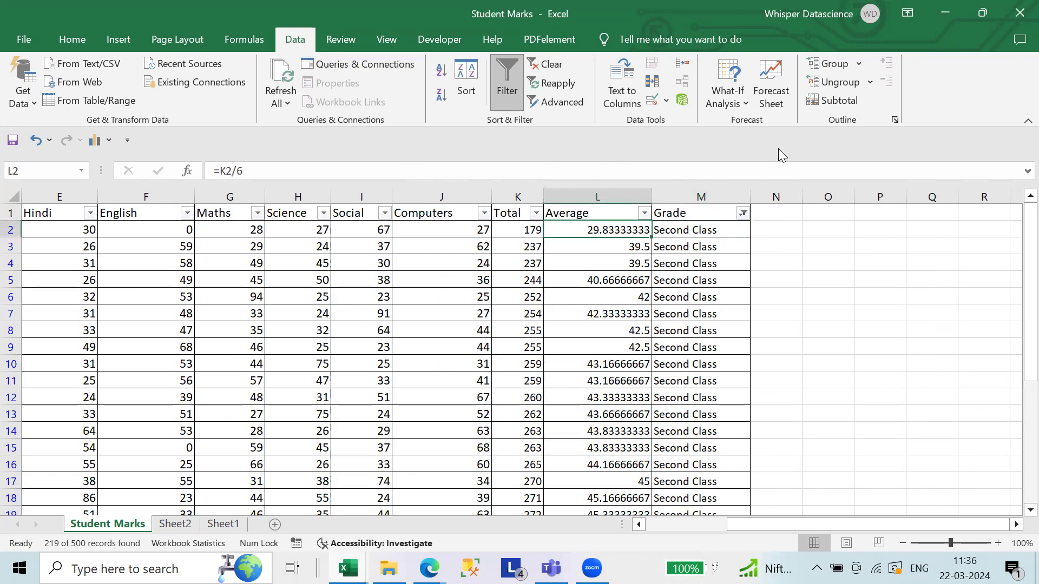
left_click(711, 230)
left_click(404, 172)
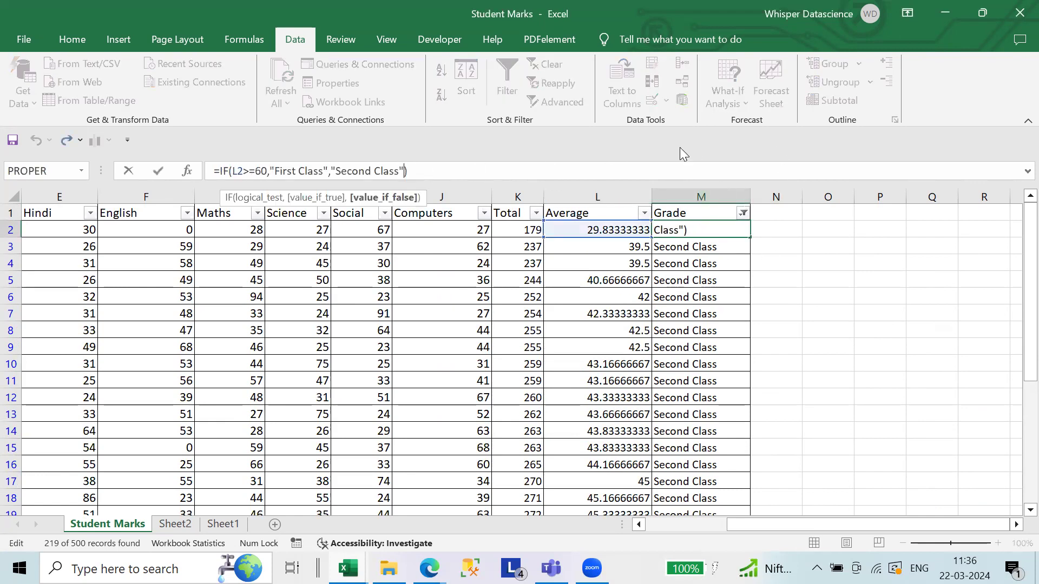
type(",")
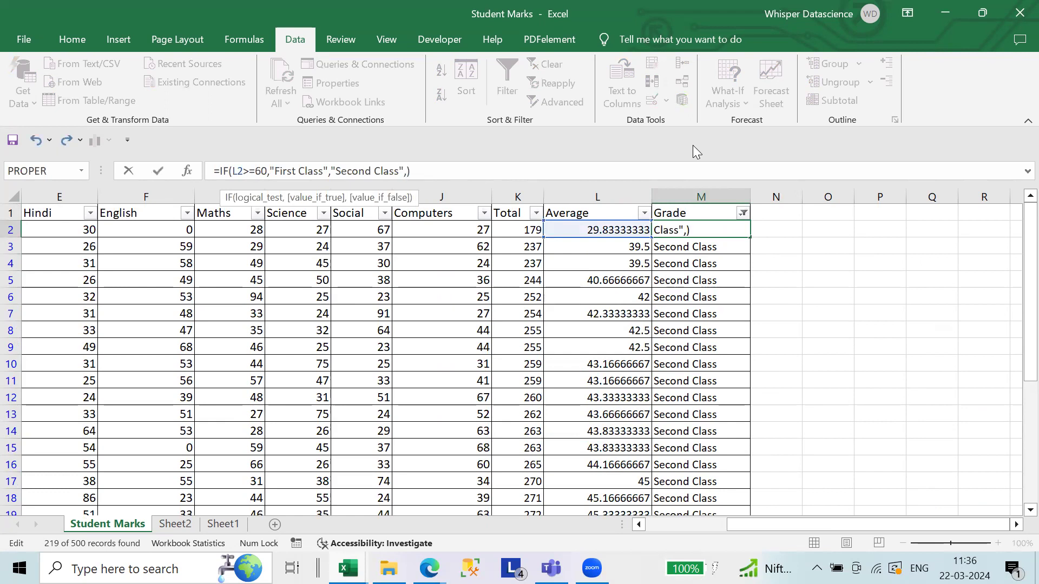
- Break the M2 formula onto a new line before "First Class" and expand the formula bar to show both lines
left_click(275, 171)
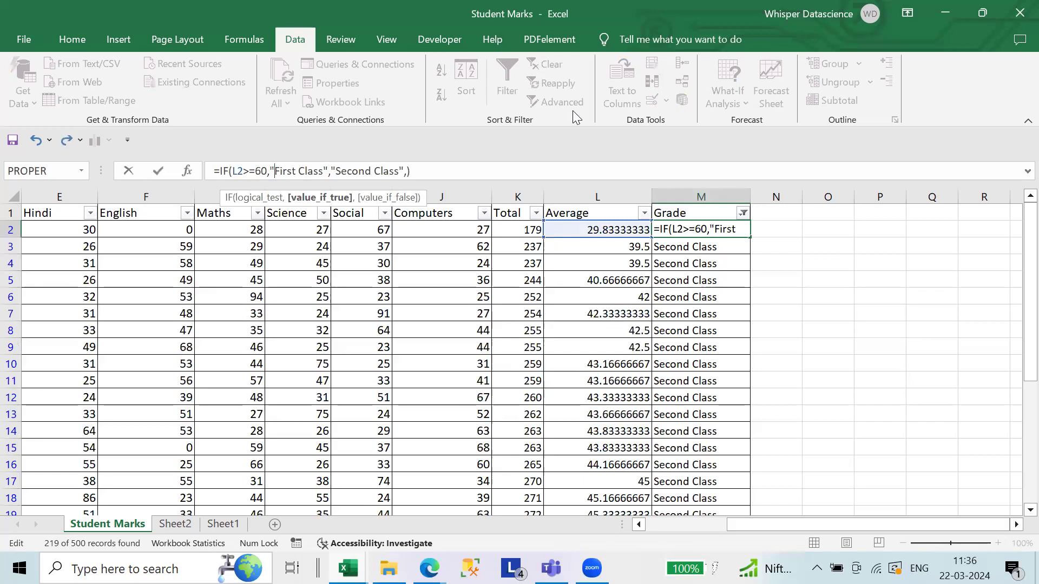
key("shift+Home")
key("BackSpace")
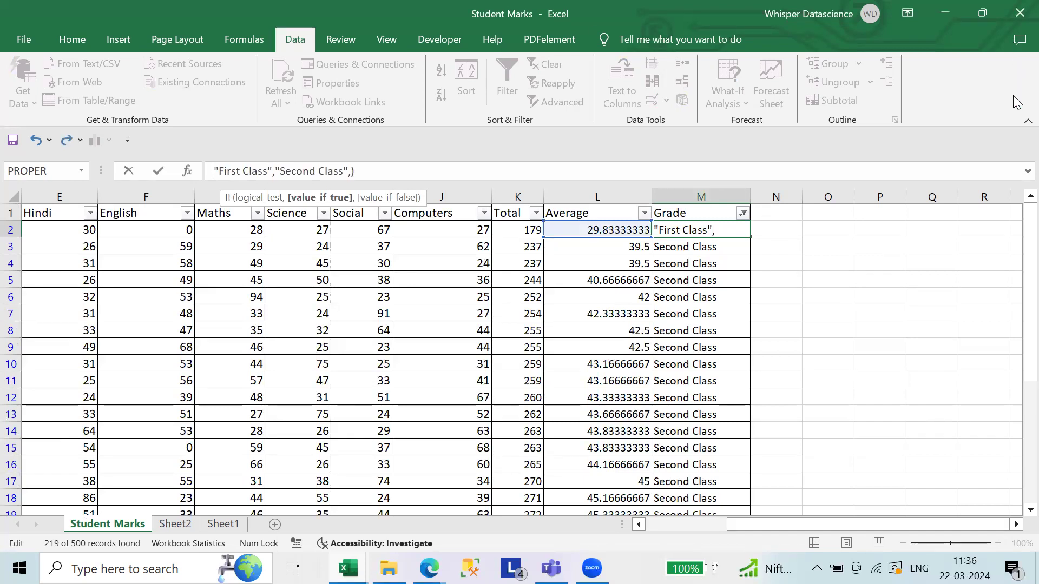
left_click(1019, 171)
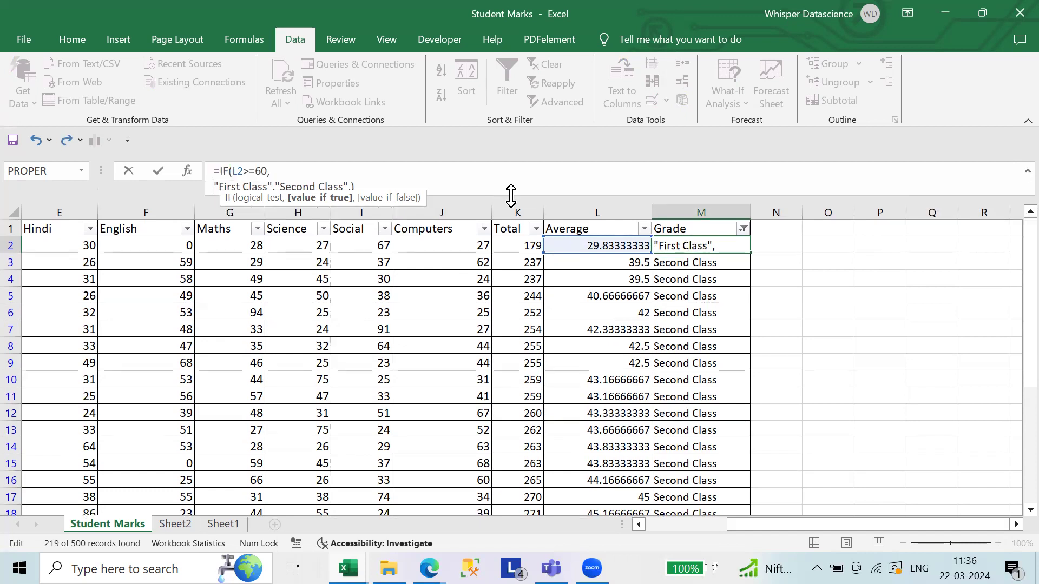
left_click(483, 185)
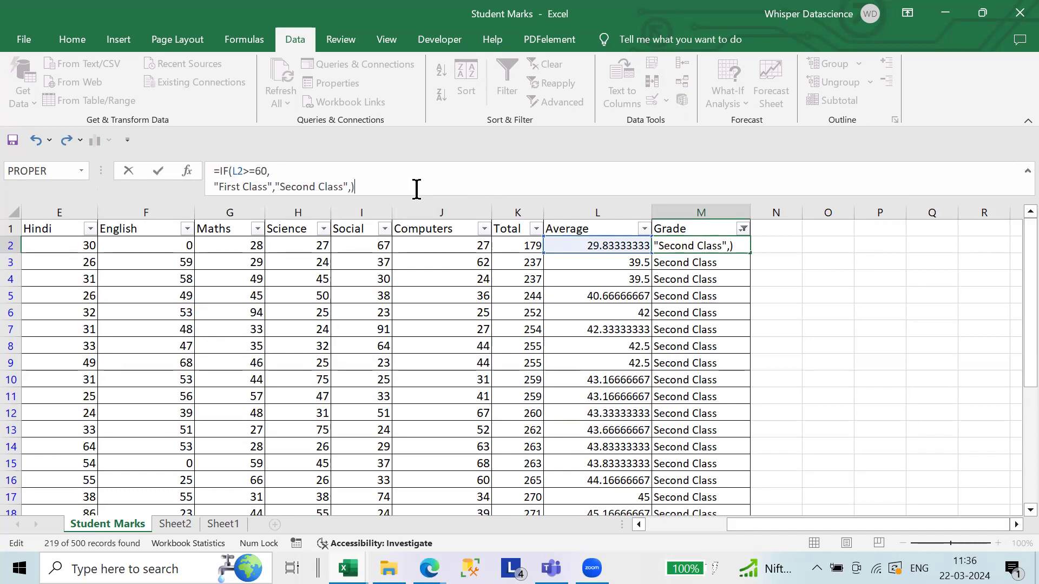
- Start a new line after =IF( and join "First Class" back onto the line with L2>=60
left_click(229, 172)
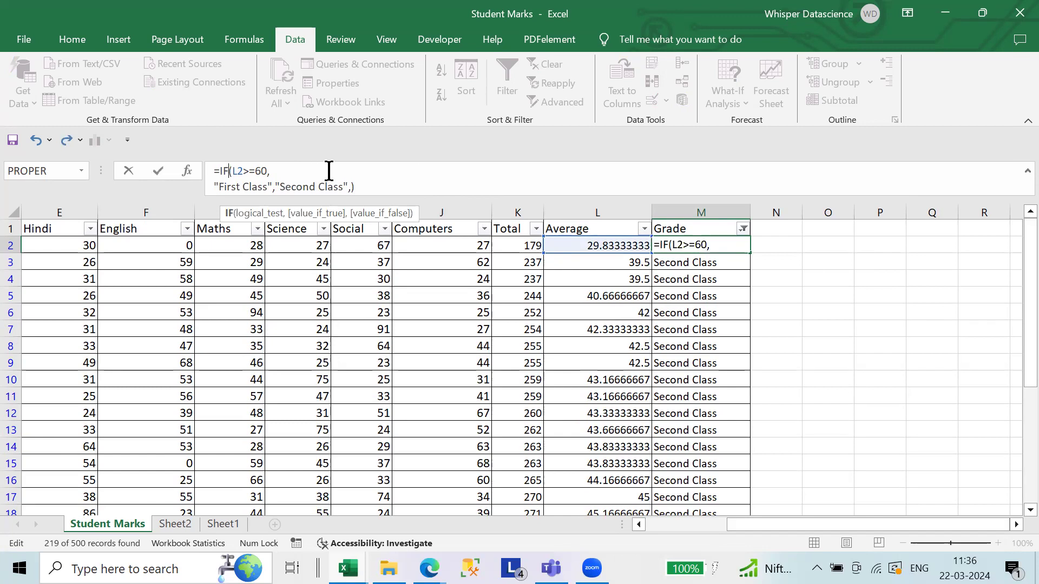
key("Right")
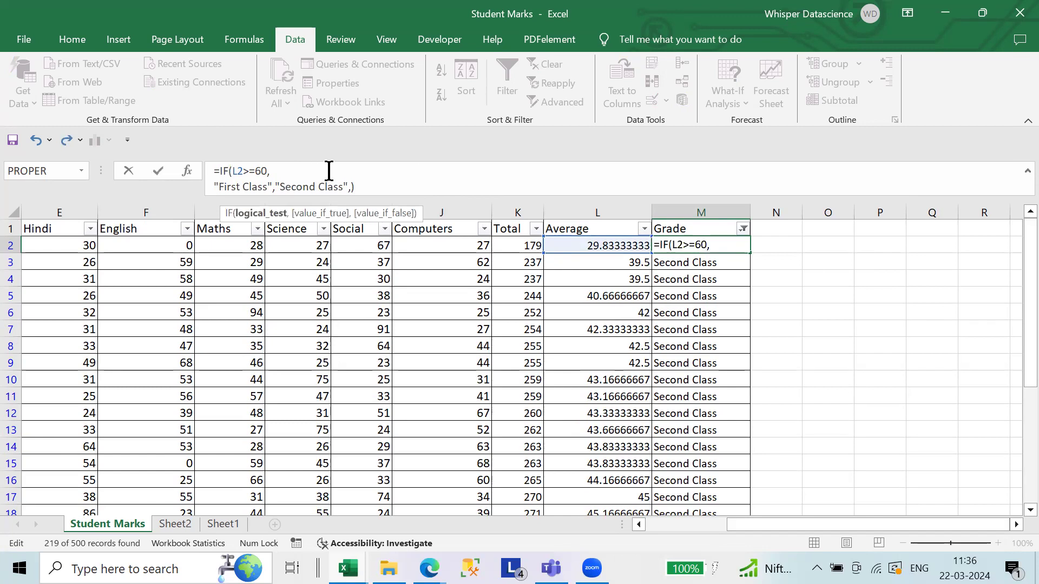
key("alt+Return")
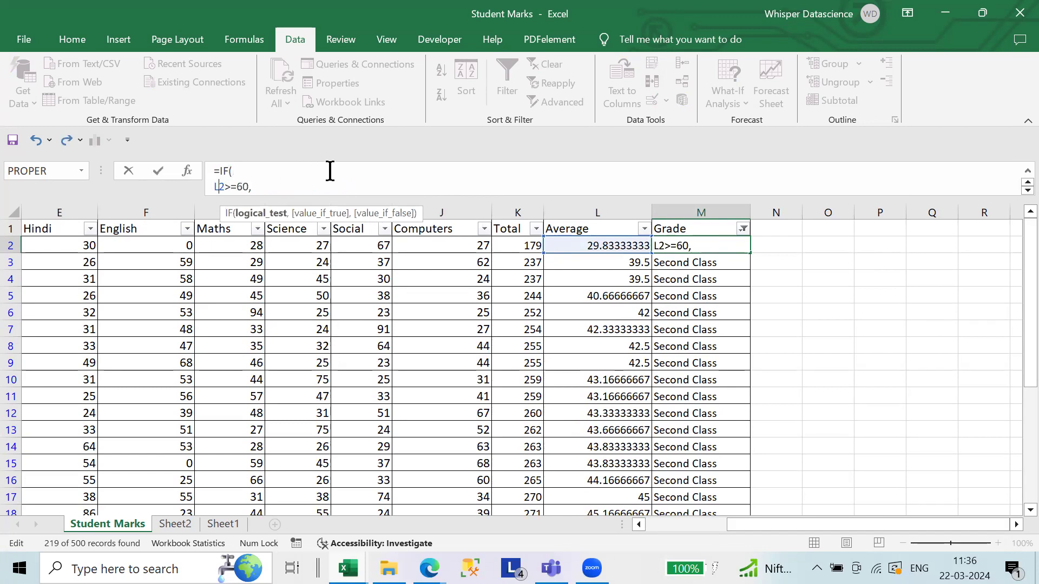
key("End")
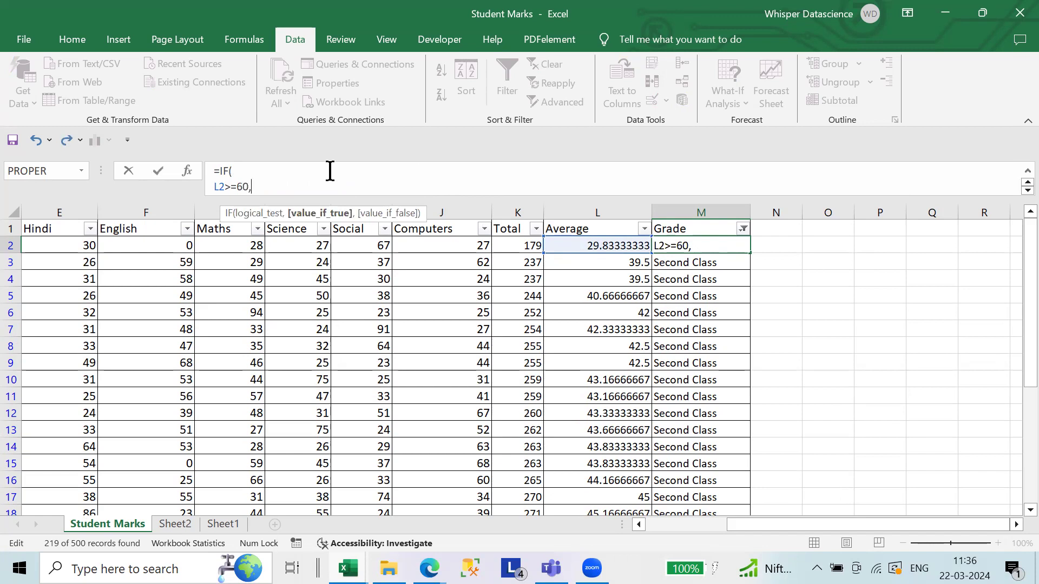
key("Delete")
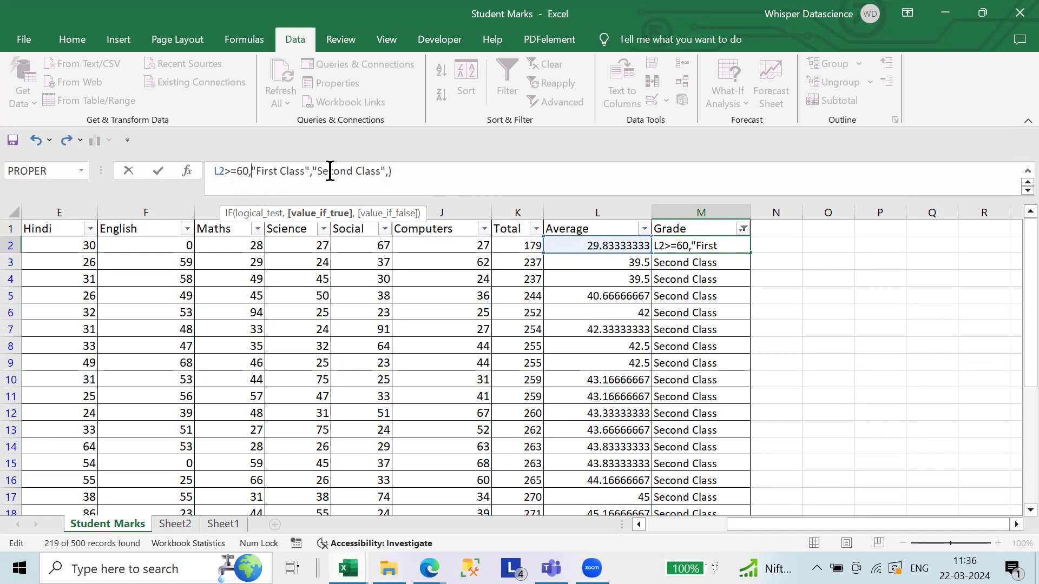
- Put the closing parenthesis of the M2 formula on its own line after the last comma
left_click(438, 177)
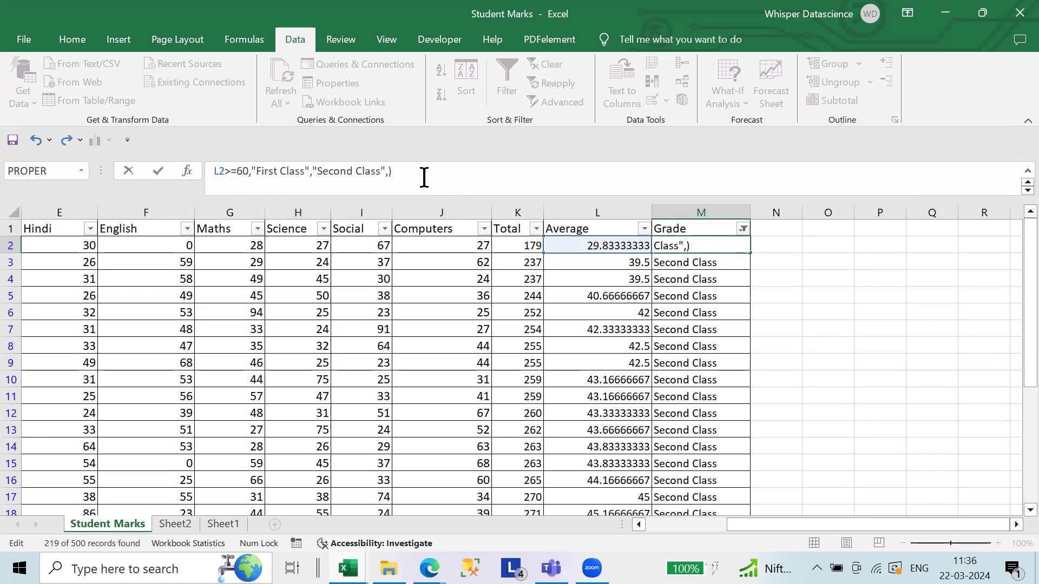
key("Left")
key("Left")
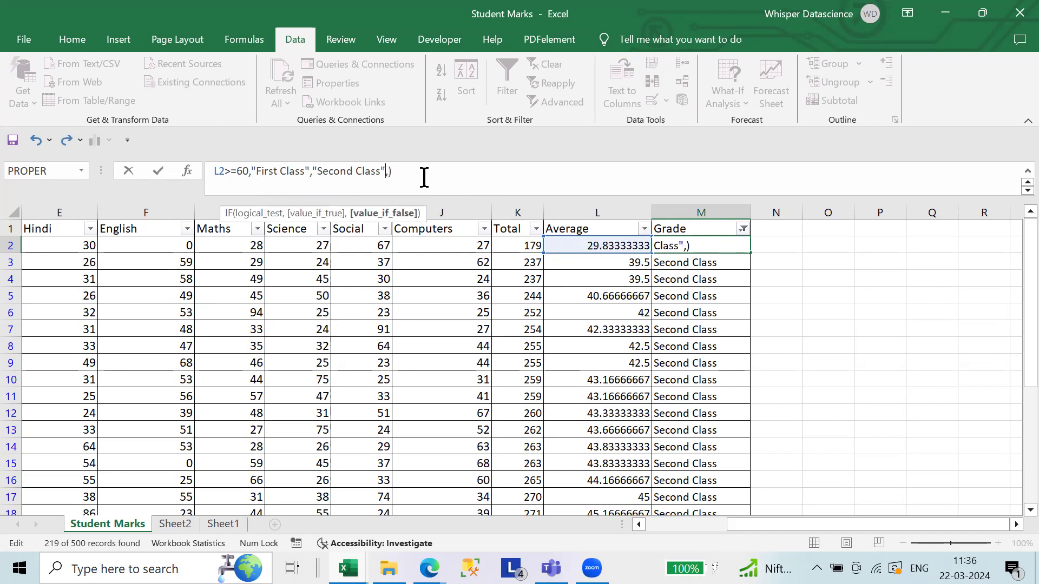
key("Right")
key("alt+Return")
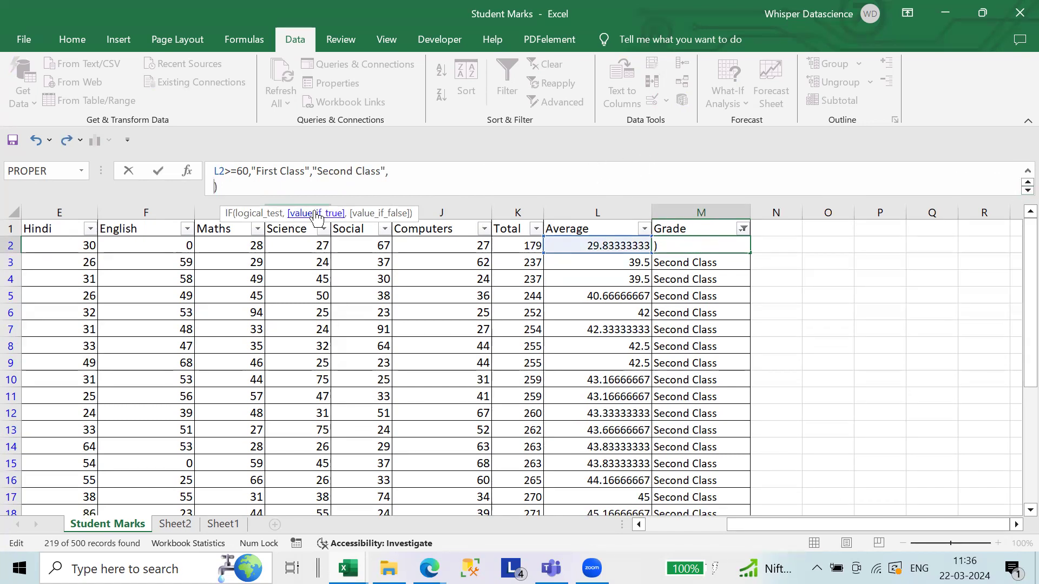
- Remove the "Second Class" argument and its comma, leaving L2>=60,"First Class", on the condition line
scroll(277, 193, "up", 1)
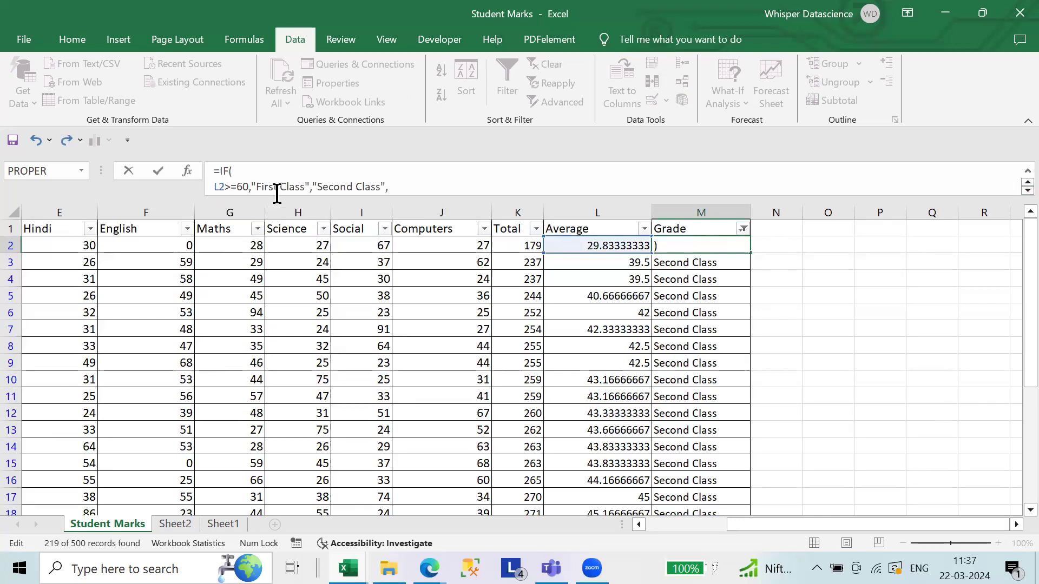
scroll(272, 184, "down", 1)
left_click(215, 182)
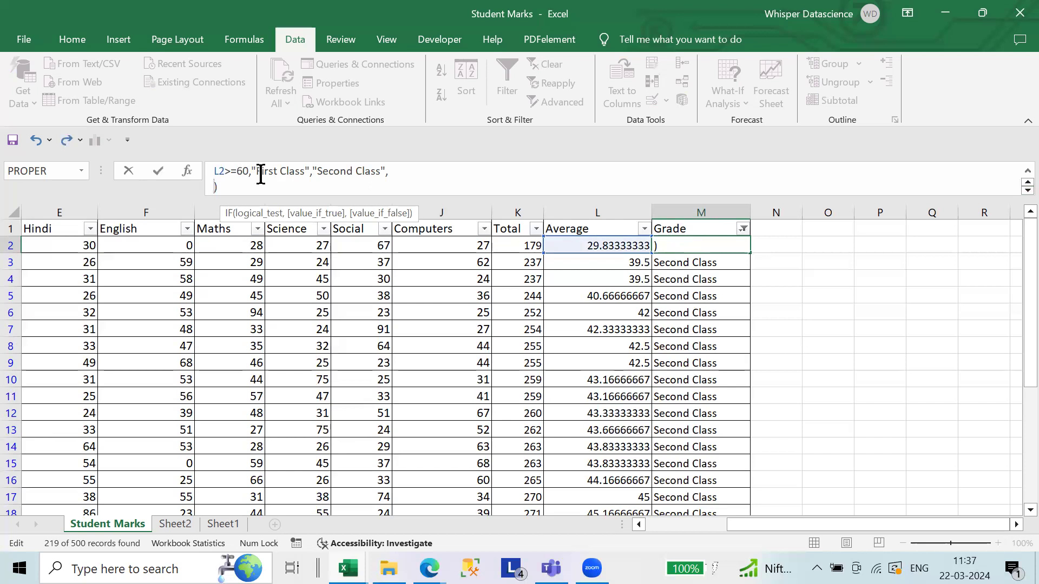
left_click(312, 172)
key("shift+Right")
key("shift+Right")
key("shift+Right")
key("shift+Right")
key("shift+Right")
key("shift+Right")
key("shift+Right")
key("shift+Right")
key("shift+Right")
key("shift+Right")
key("shift+Right")
key("shift+Right")
key("shift+Right")
key("shift+Right")
key("Delete")
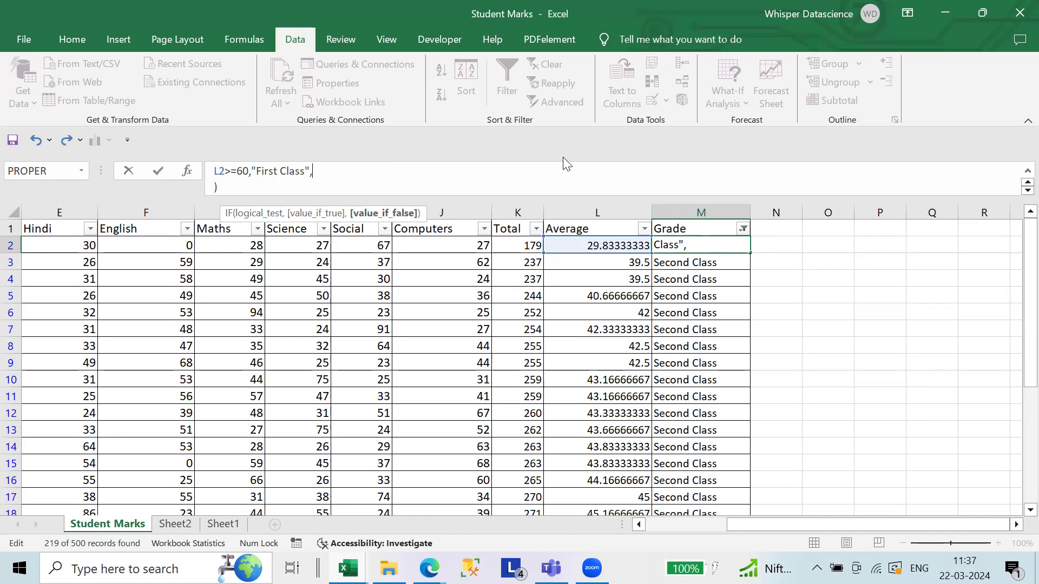
- Insert the AND function on the line below the "First Class" argument
key("Down")
key("Up")
key("Right")
key("Caps_Lock")
type("AND")
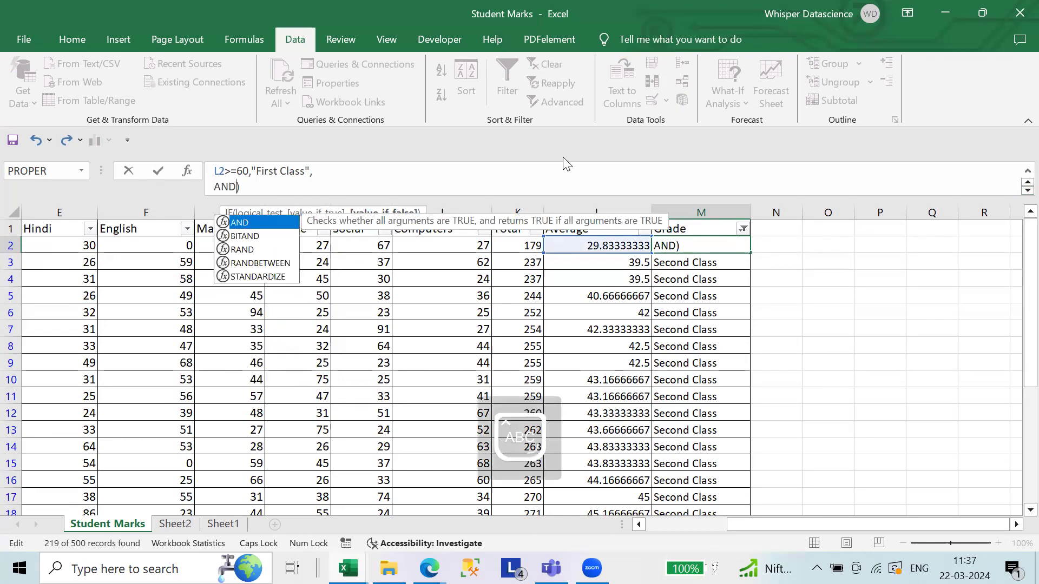
double_click(254, 222)
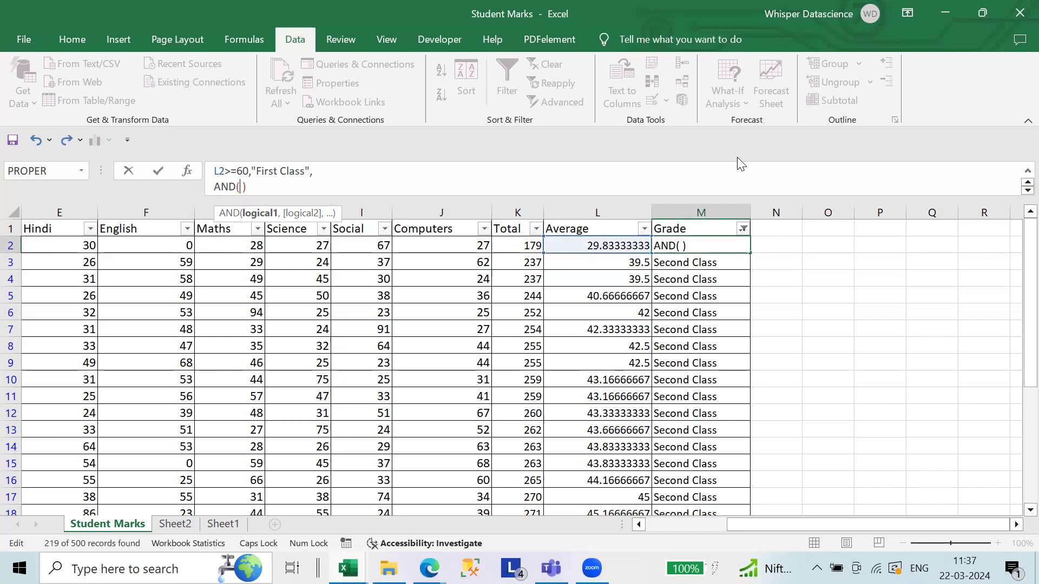
- Enter L2 < 60 and L2 >= 50 as the two conditions of the AND function
type("L2")
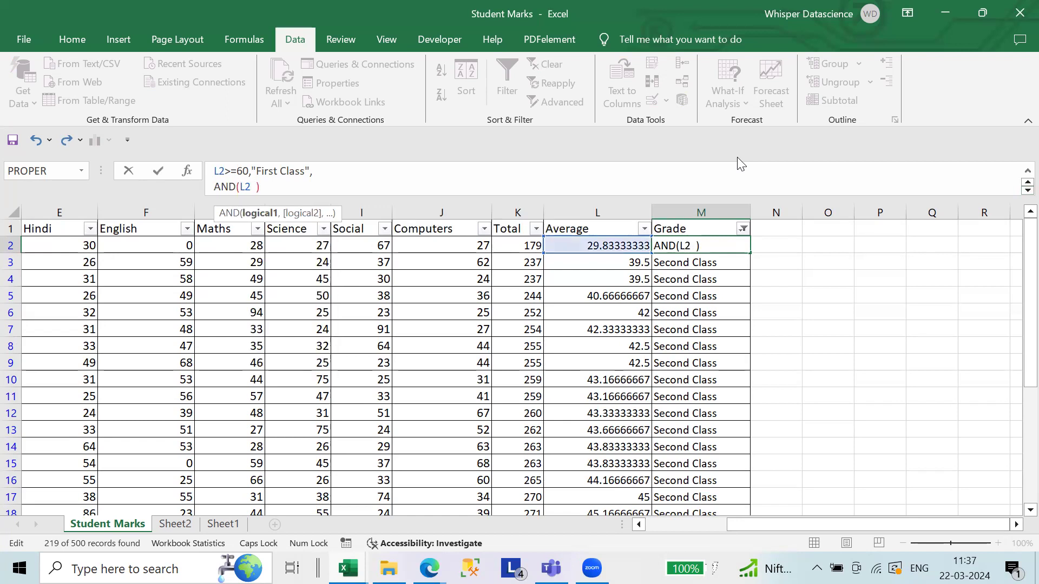
type(" <60")
type(", ")
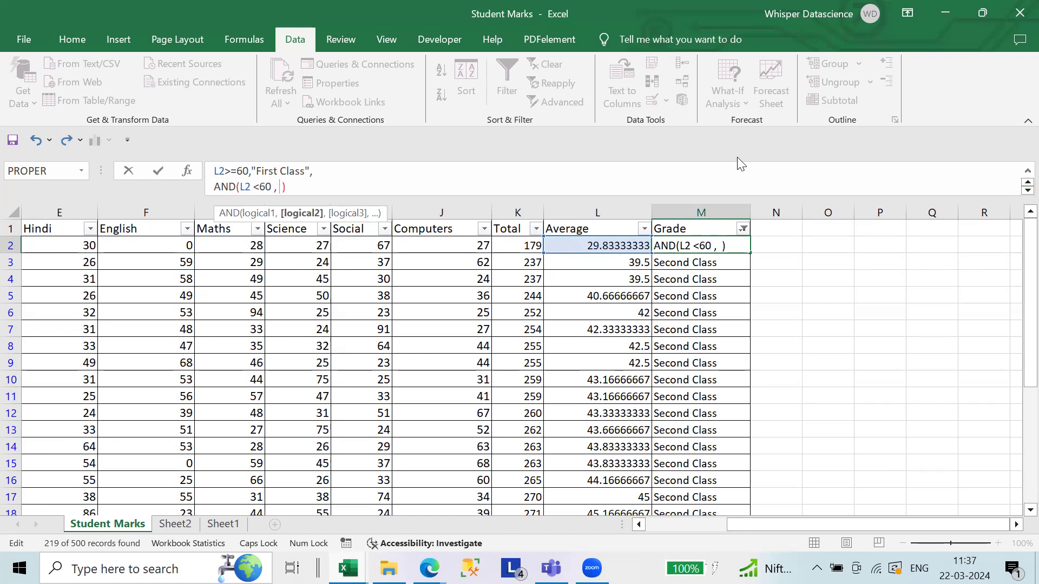
type("L2 <")
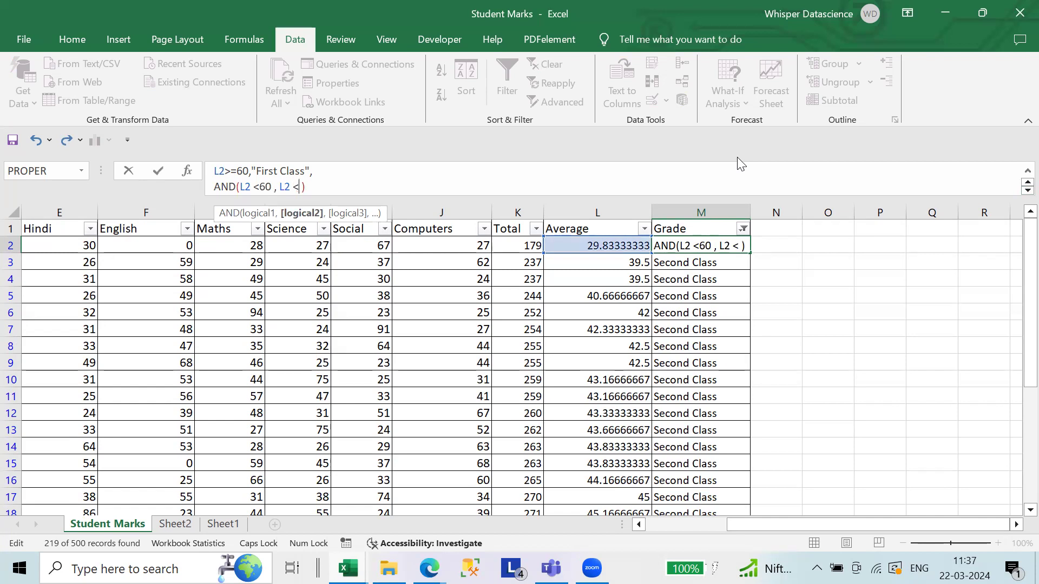
type(" >= 50")
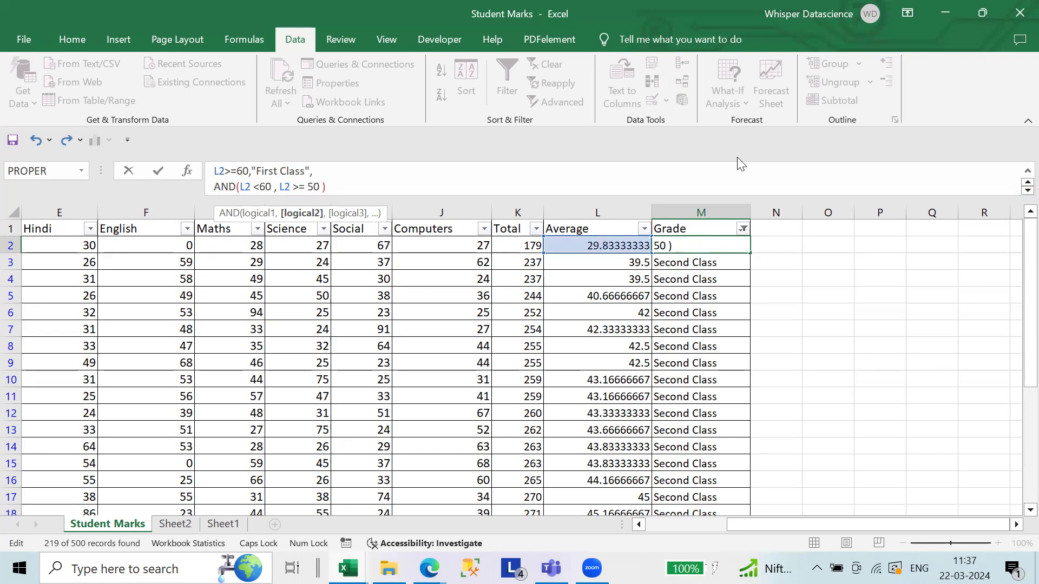
key("Delete")
left_click(263, 187)
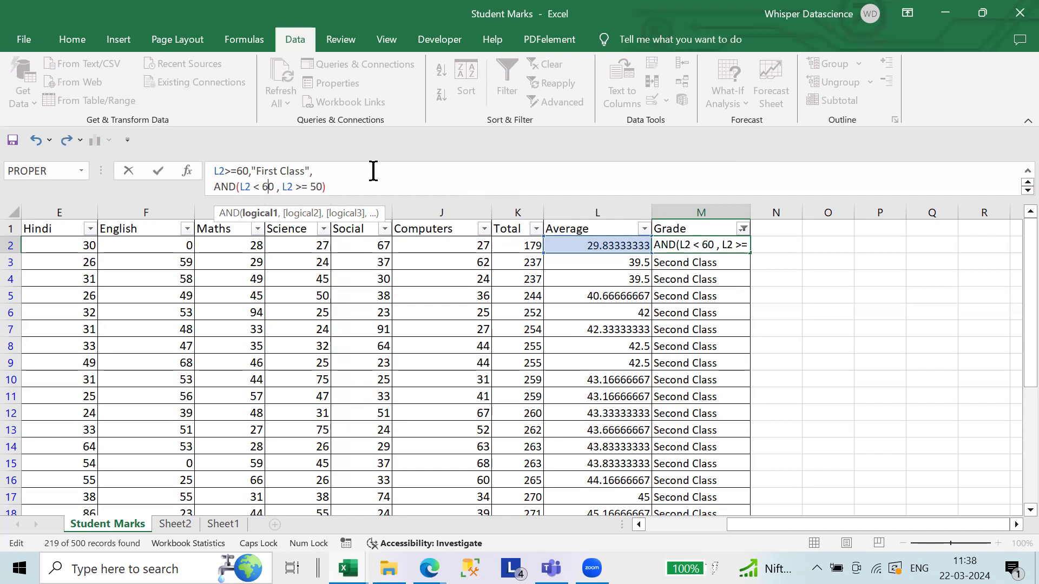
- Add "Second Class" and "Third Class" as the arguments after the AND function and close the formula's parenthesis
key("Right")
key("Right")
key("Right")
key("Right")
key("Right")
key("Right")
key("Right")
key("Right")
key("Right")
key("Right")
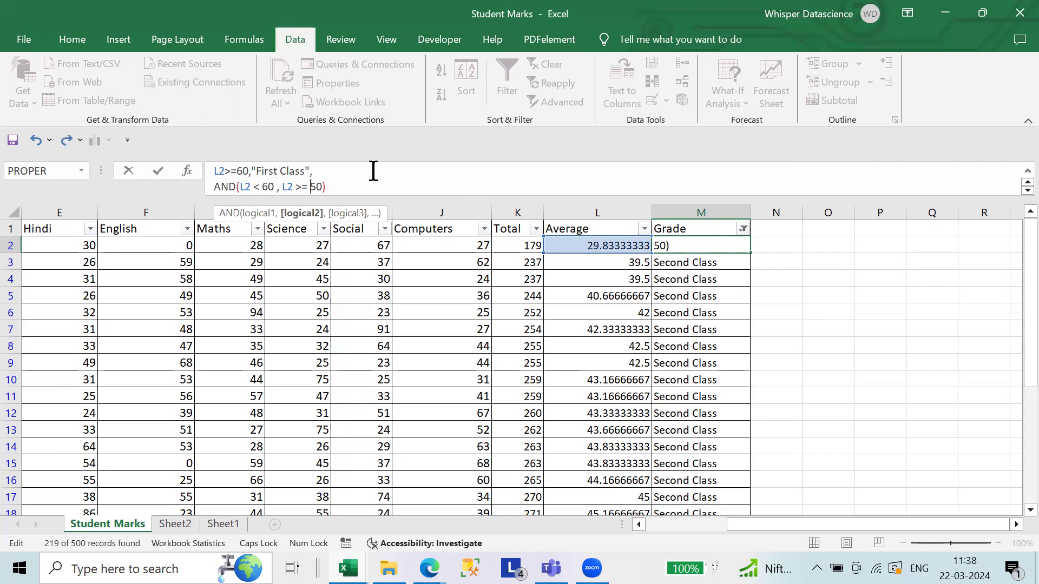
key("Right")
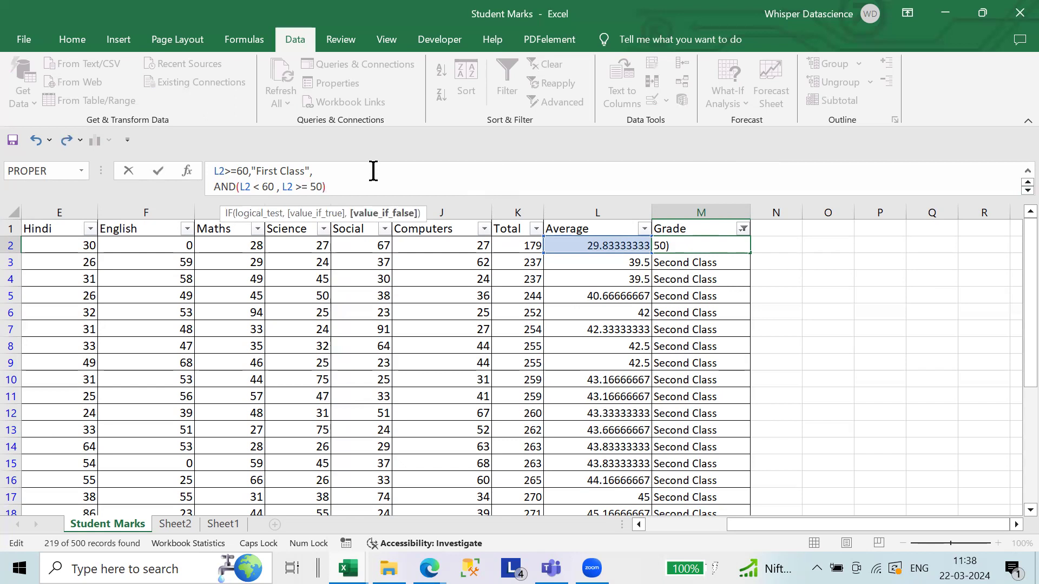
type(",\"sECOND Class")
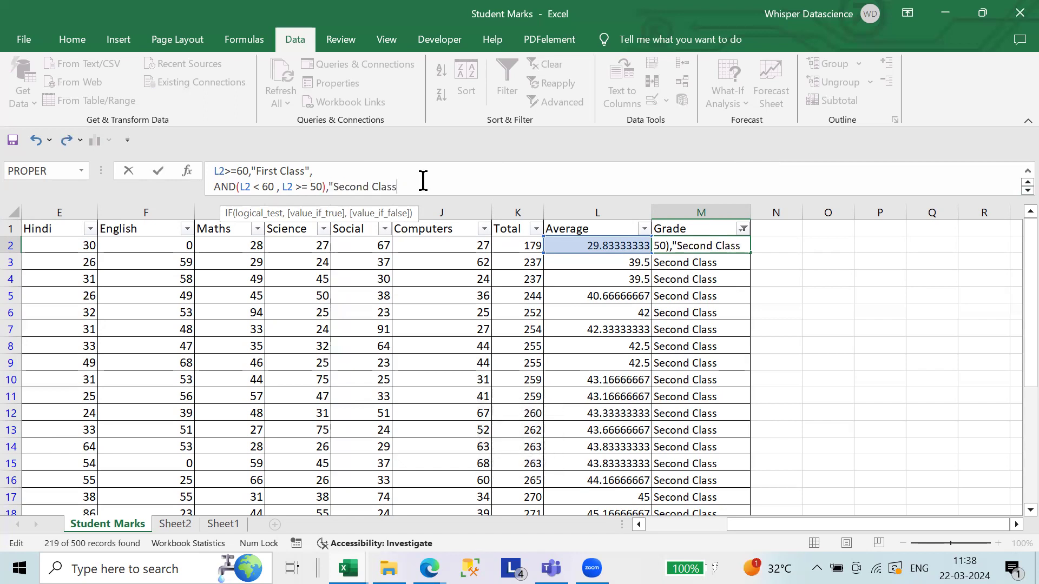
type("\"")
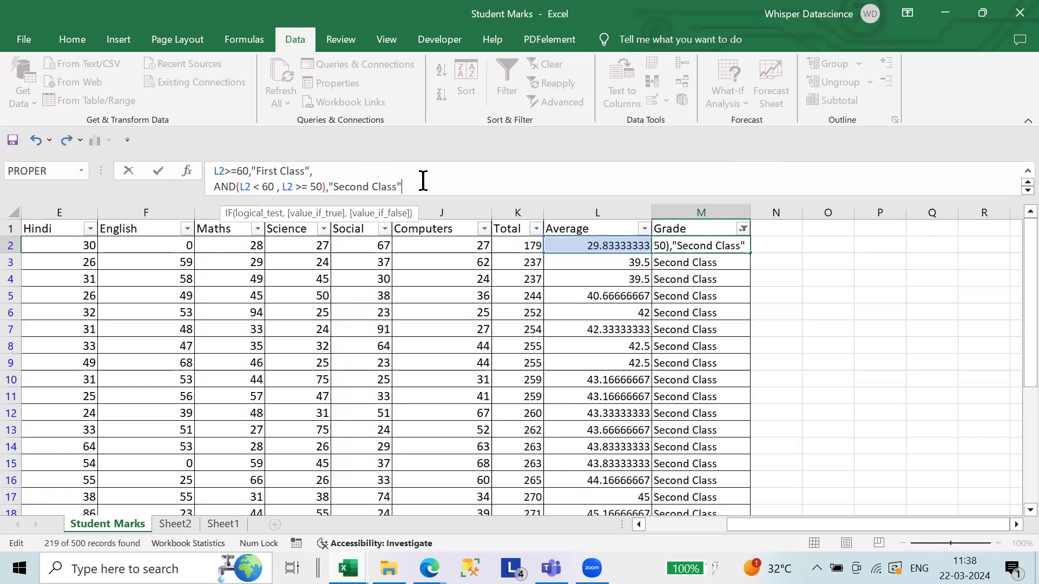
type(",")
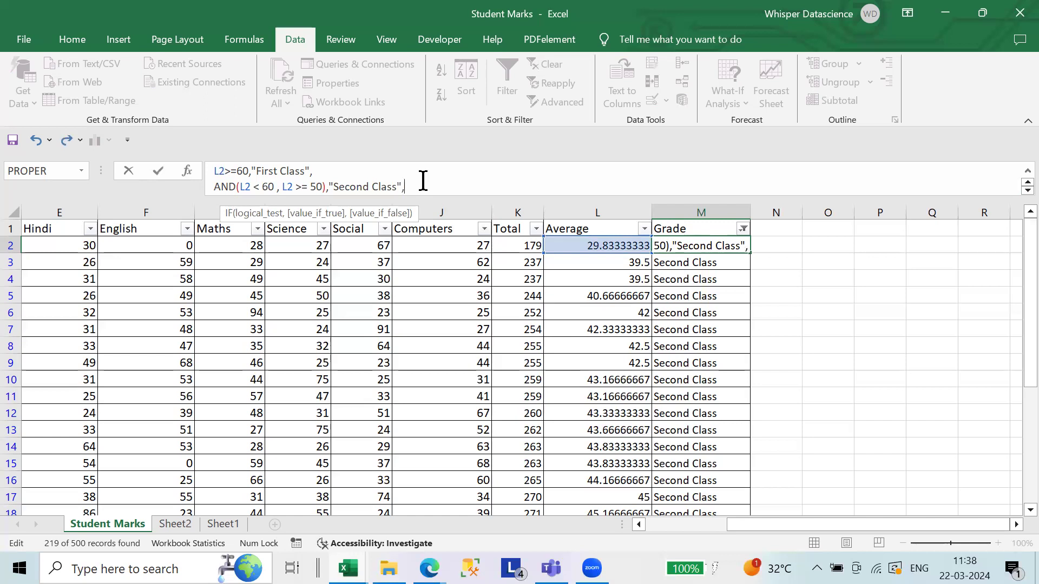
type("\"Thir")
type("d Cla")
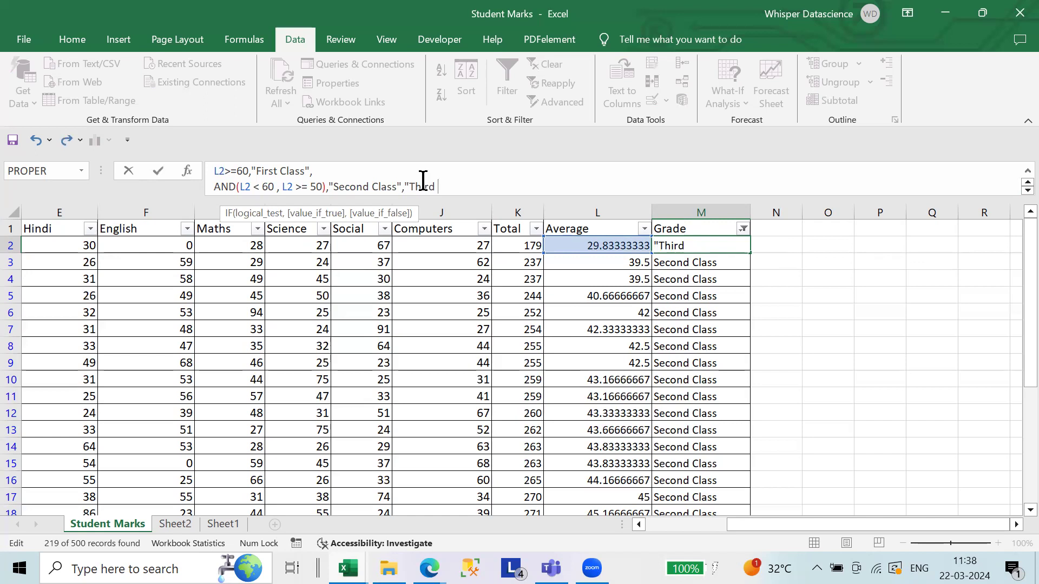
type("ss\")")
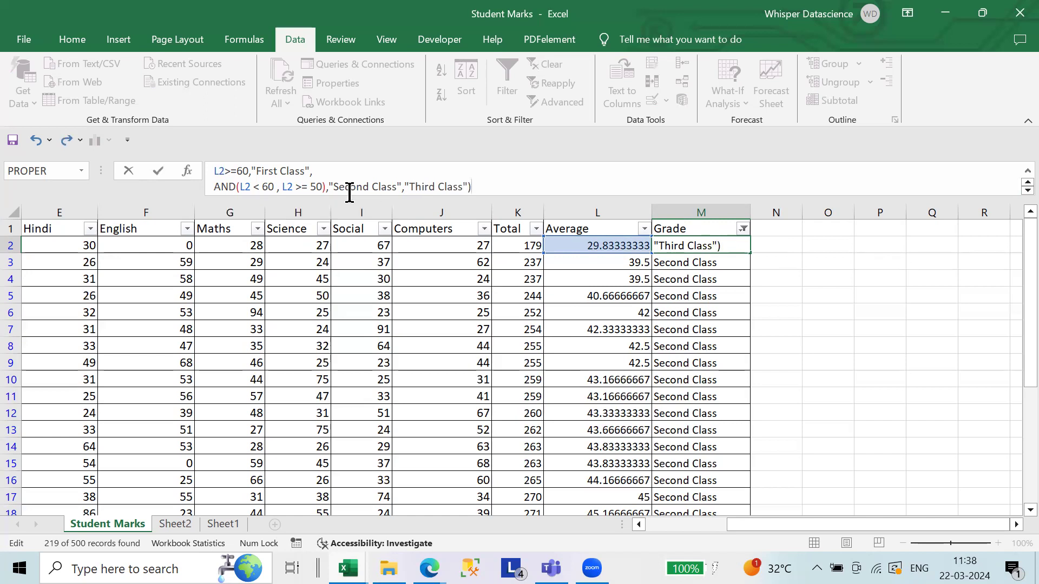
- Review the edited M2 formula from =IF( through to its closing parenthesis
scroll(342, 186, "up", 1)
left_click(239, 170)
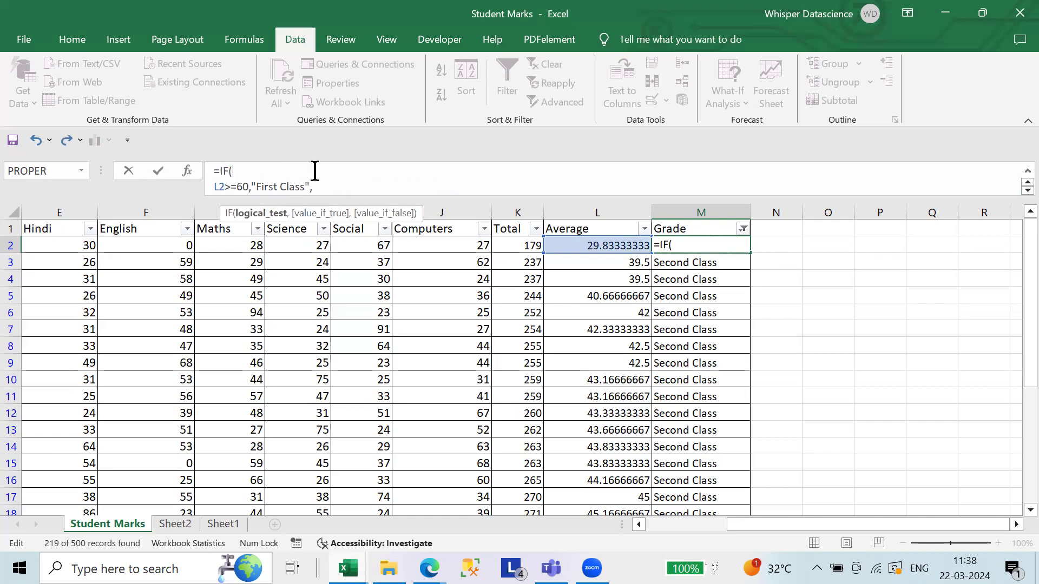
scroll(363, 178, "down", 1)
left_click(491, 187)
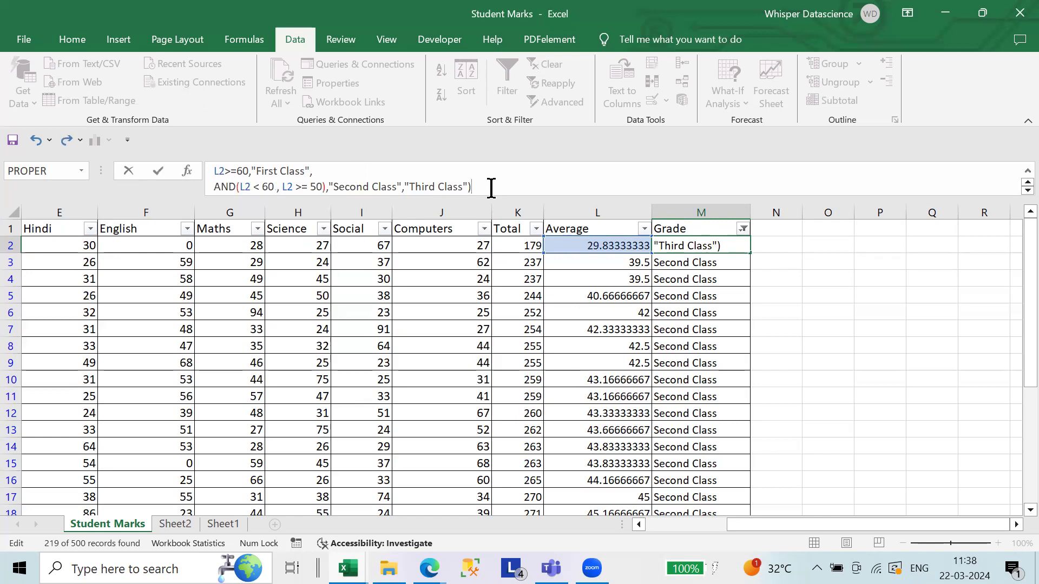
- Try to commit the edited M2 formula and return to the conditions of its AND function
left_click(158, 170)
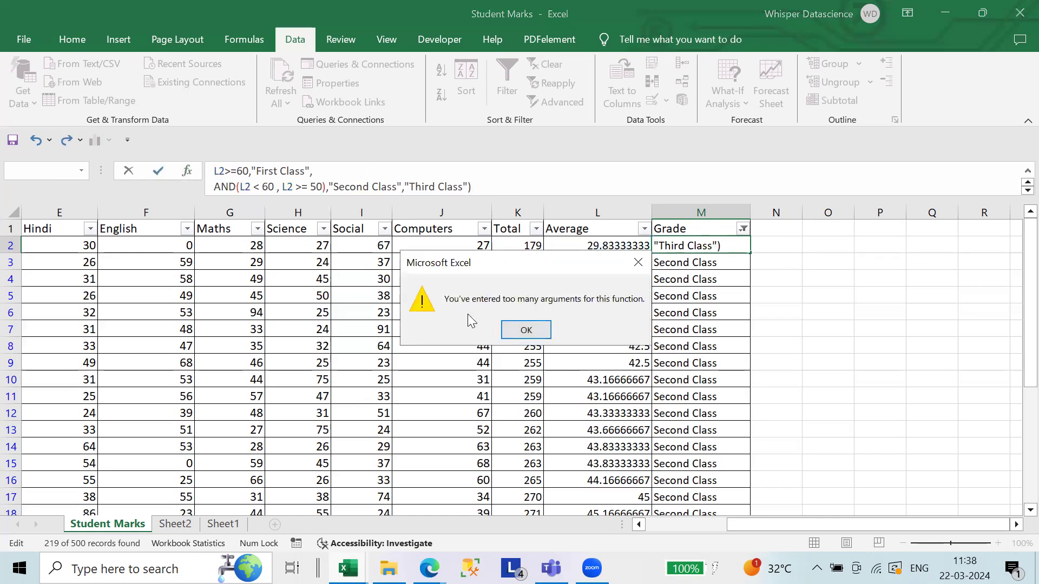
left_click(525, 330)
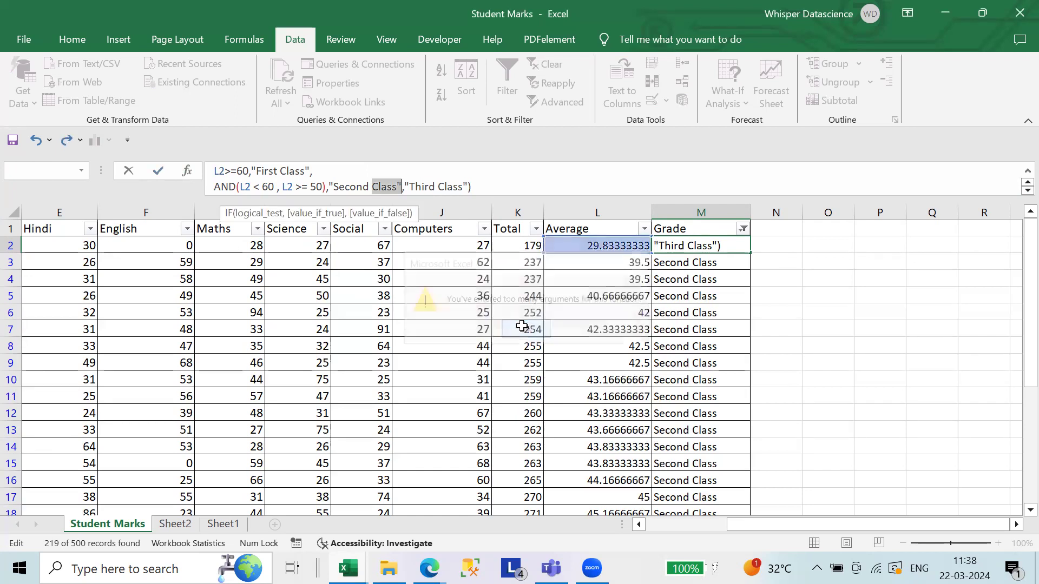
left_click(274, 187)
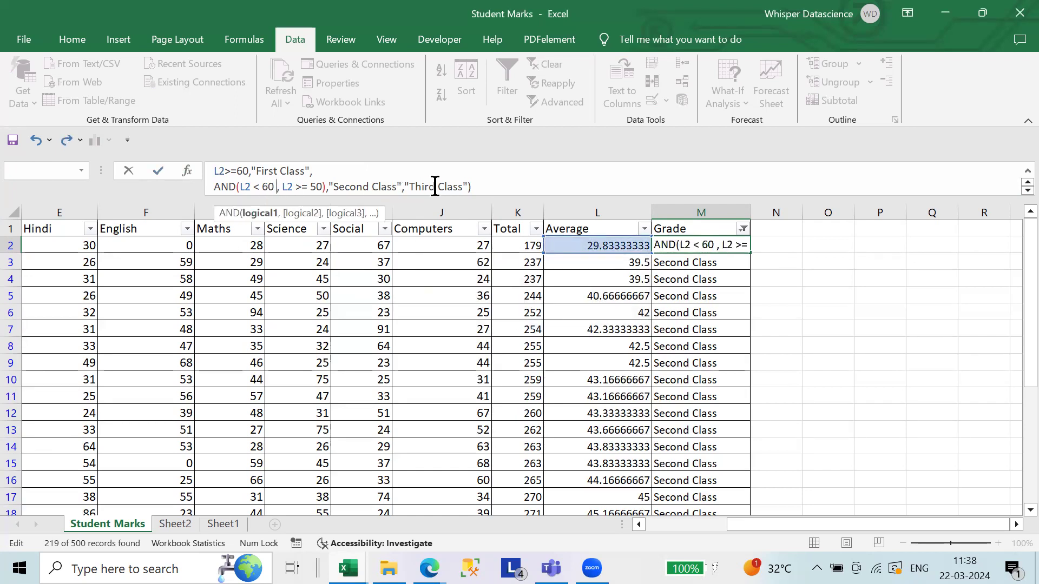
key("shift+Right")
key("shift+Right")
key("shift+Right")
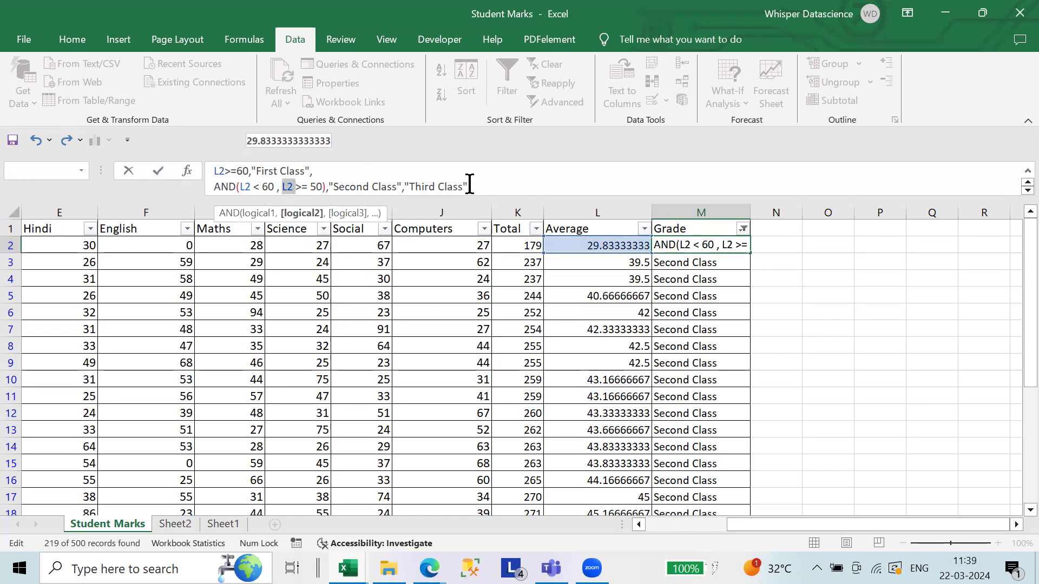
- Remove the L2 reference from the second AND condition and try to commit the M2 formula
key("Delete")
key("Right")
key("Right")
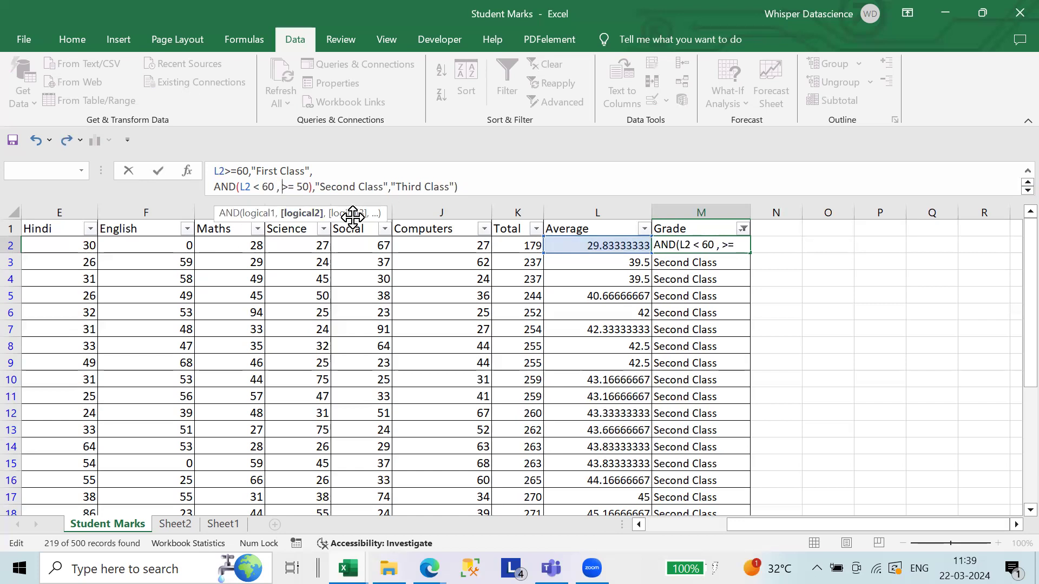
left_click(158, 170)
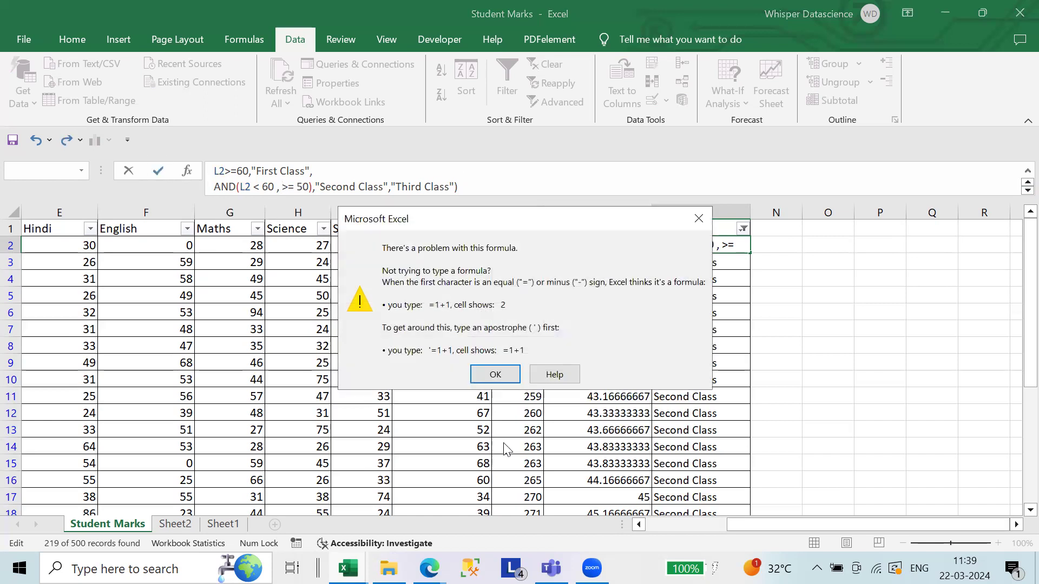
left_click(486, 379)
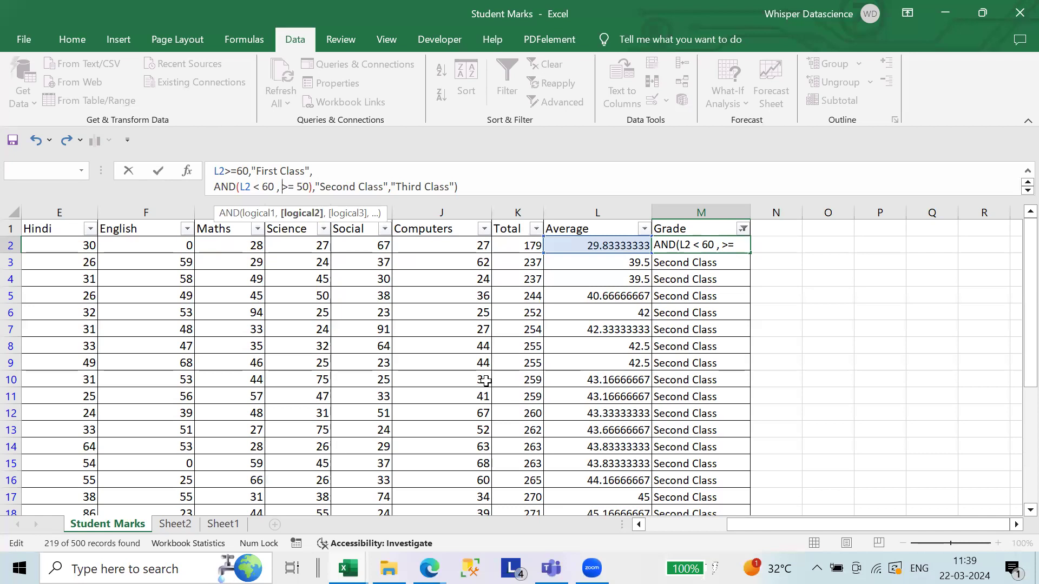
- Re-enter L2 in the second AND condition so that it reads L2 >= 50
type("l2")
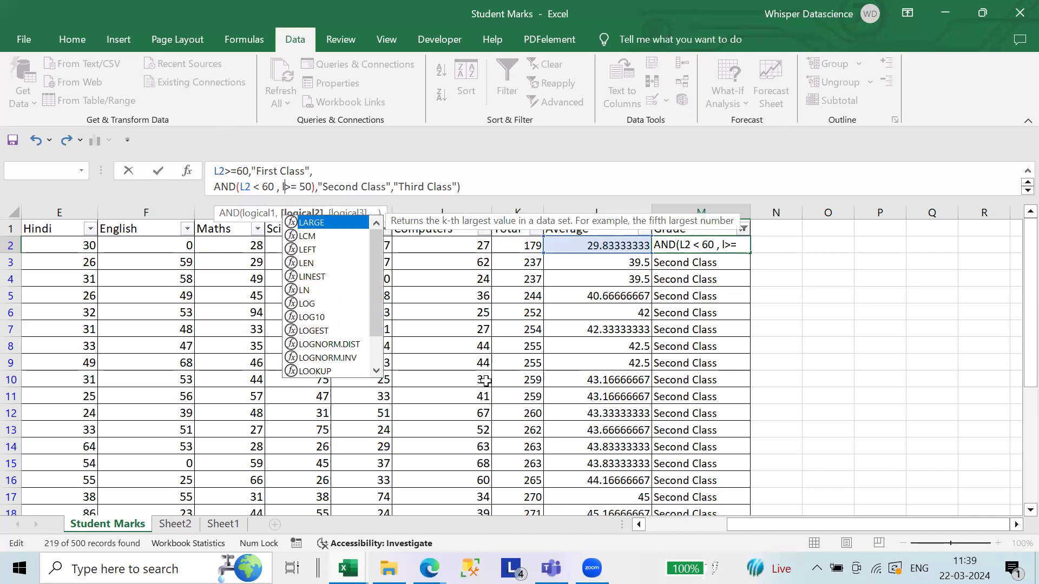
key("BackSpace")
key("BackSpace")
key("BackSpace")
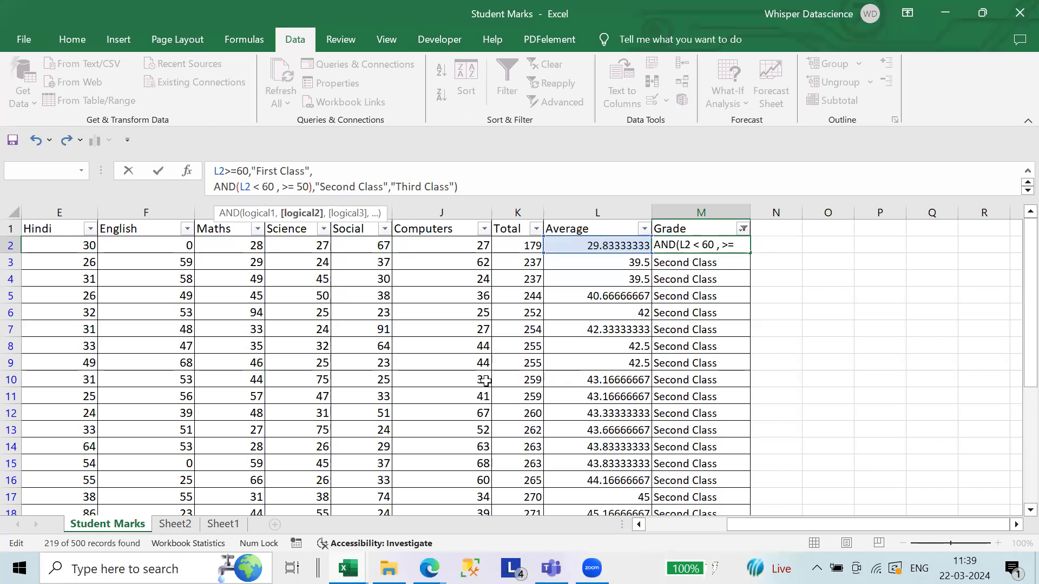
key("Caps_Lock")
type("L2")
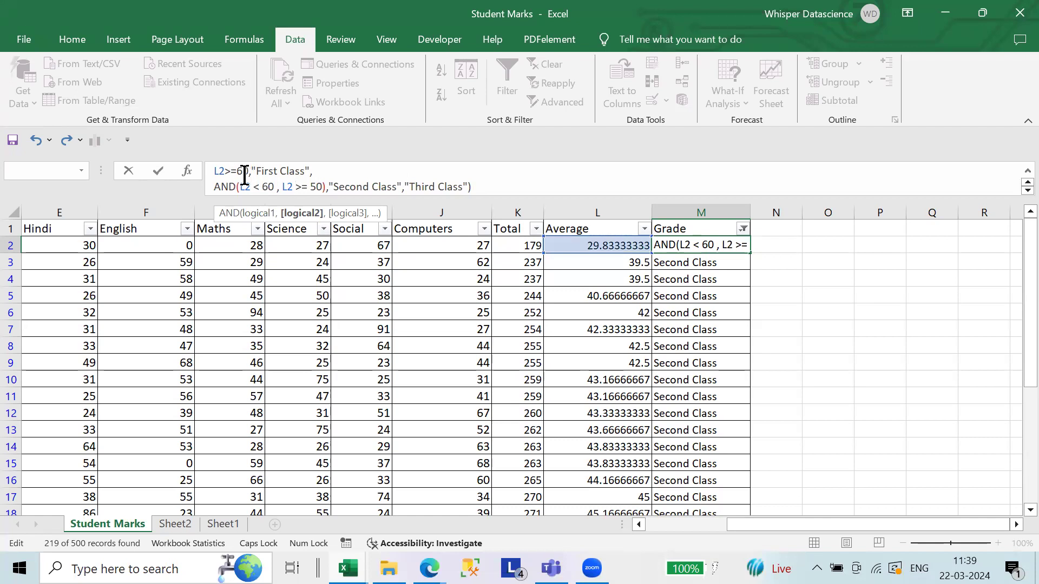
- Space out the first condition and its result in the M2 formula as L2 >= 60, "First Class",
left_click(225, 172)
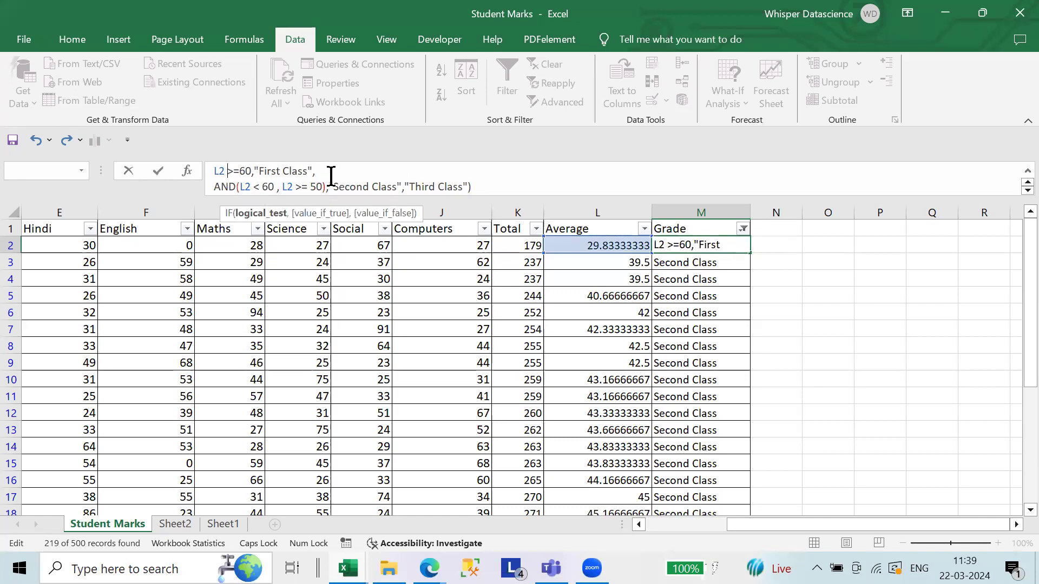
key("Right")
key("Right")
key("Right")
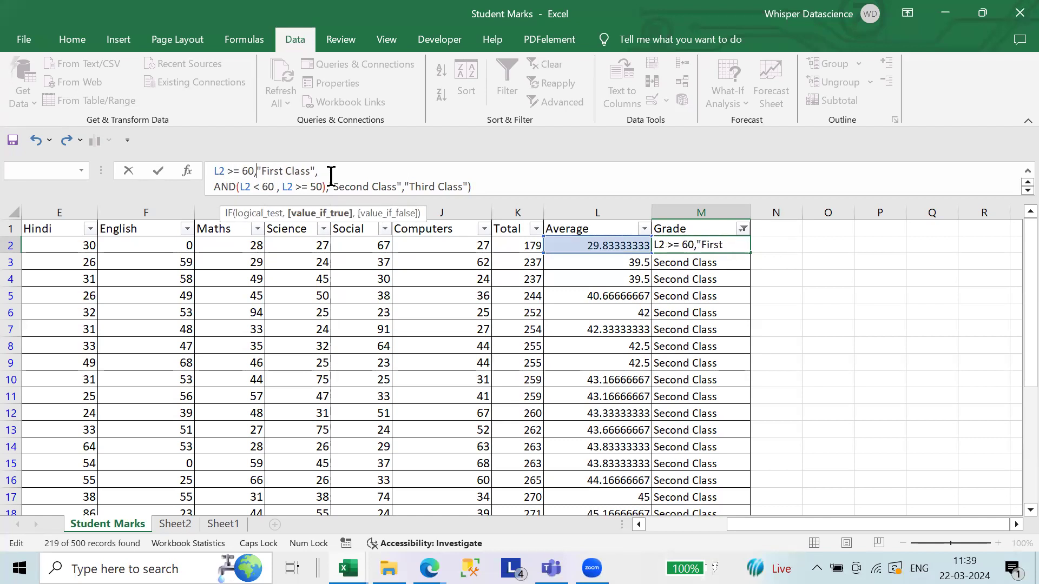
key("ctrl+Right")
key("Right")
key("Right")
key("Right")
key("Right")
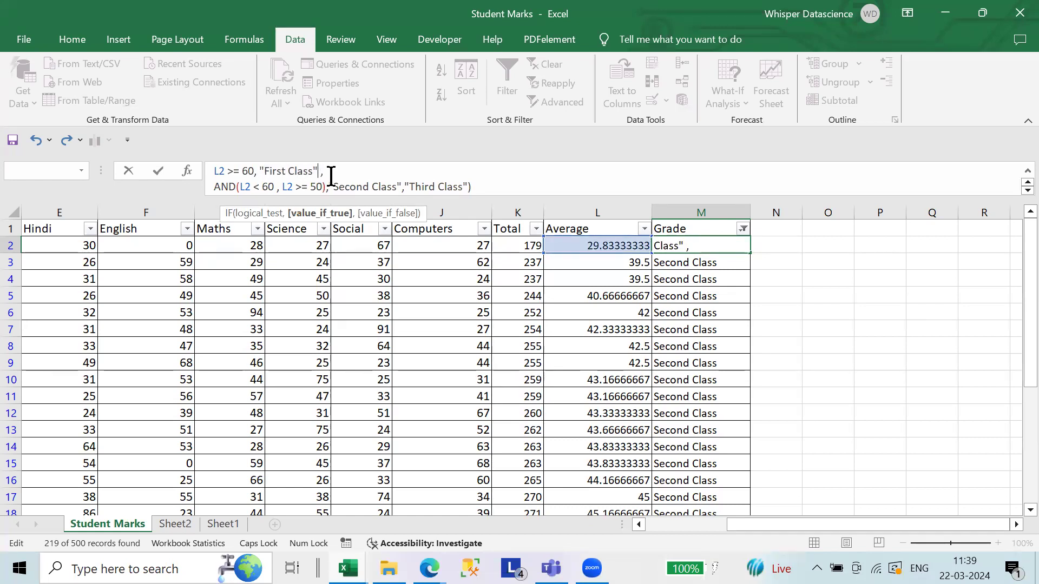
key("Delete")
- Collapse the formula bar to one line and remove the opening parenthesis after IF in the M2 formula
left_click(1026, 183)
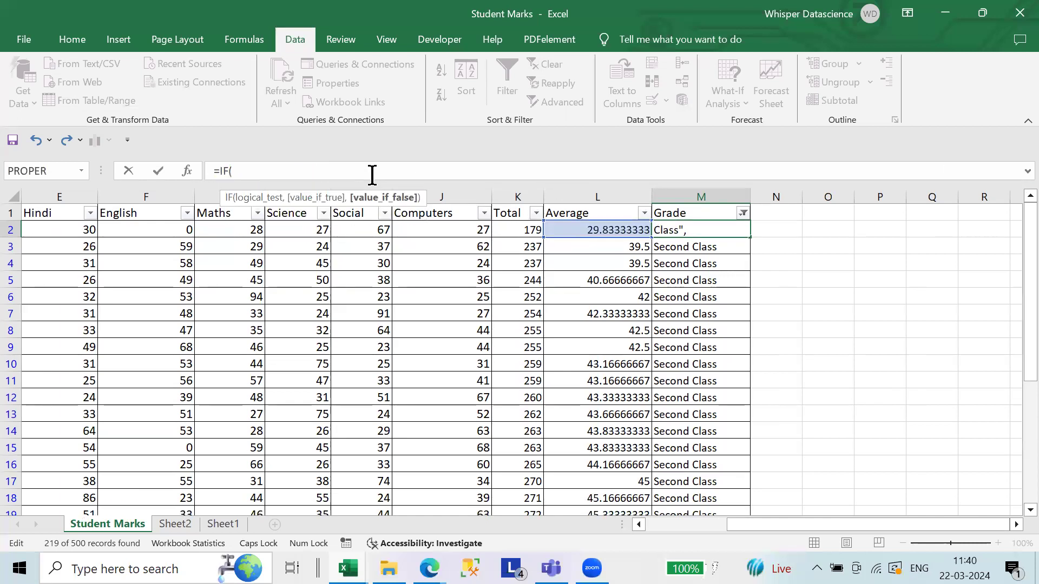
left_click(307, 177)
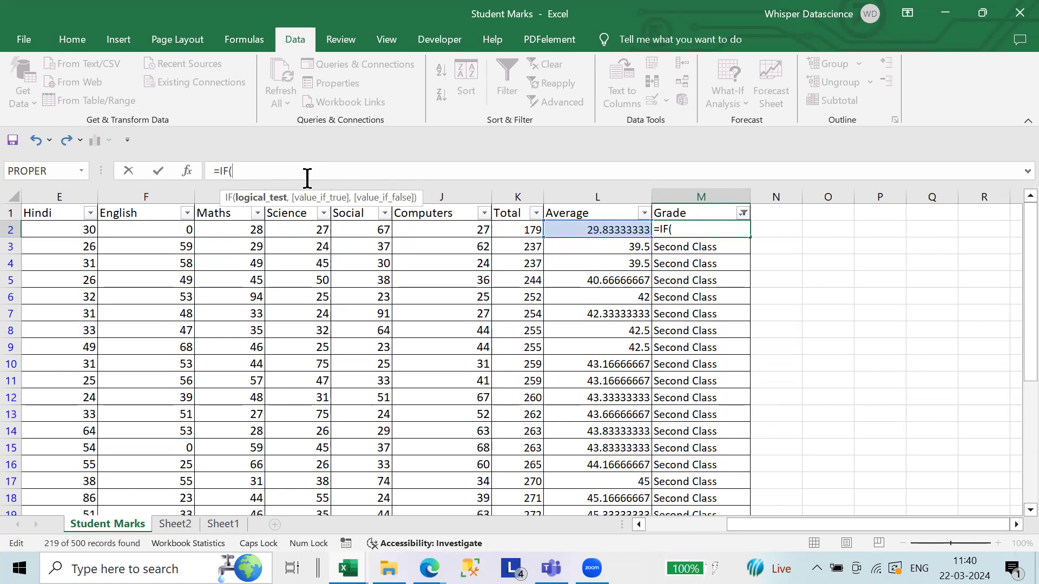
key("Delete")
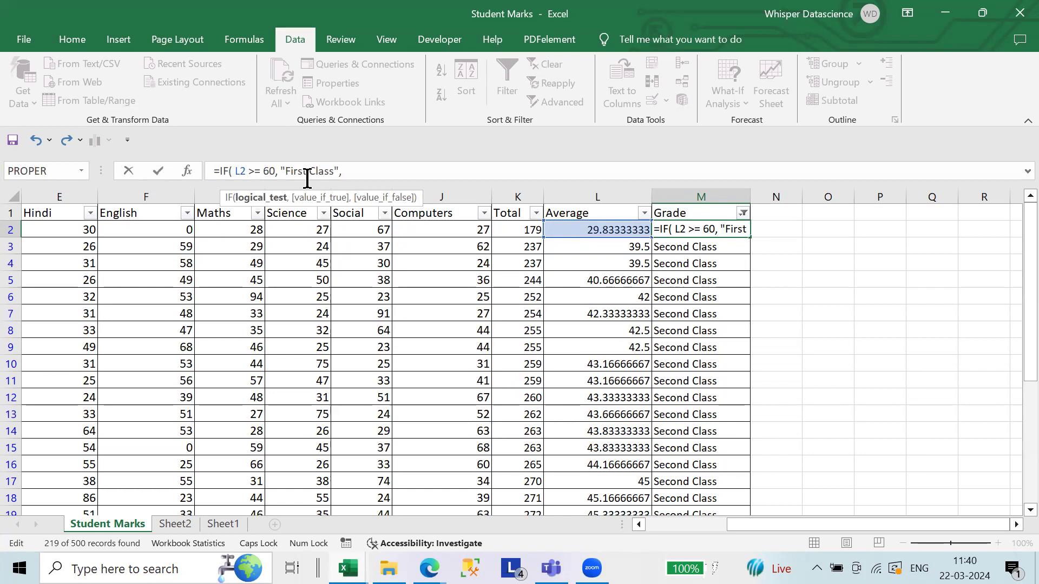
key("Left")
key("Left")
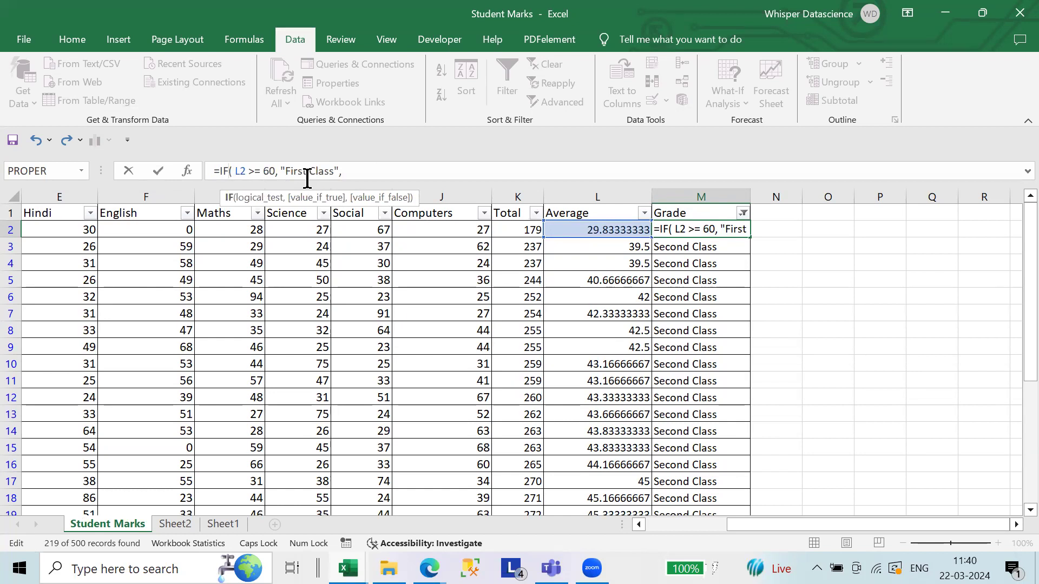
key("Delete")
key("Right")
key("Right")
key("Right")
key("Right")
key("Right")
key("Right")
key("Right")
key("Right")
key("Right")
key("Right")
key("Right")
key("Right")
key("Right")
key("Right")
key("Right")
key("Right")
key("Right")
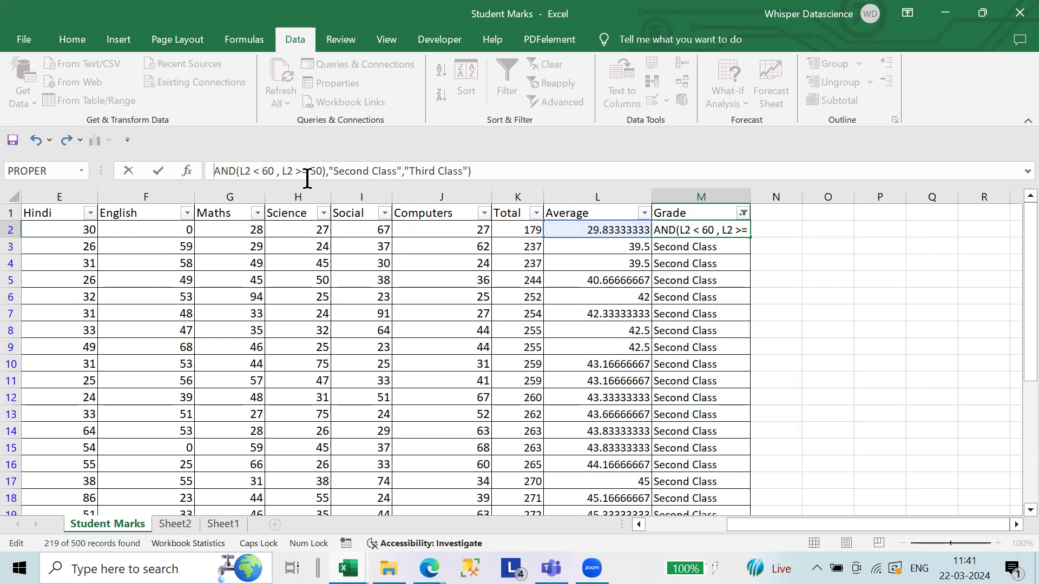
- Insert IF in front of the AND function on the second line of the M2 formula
type("if")
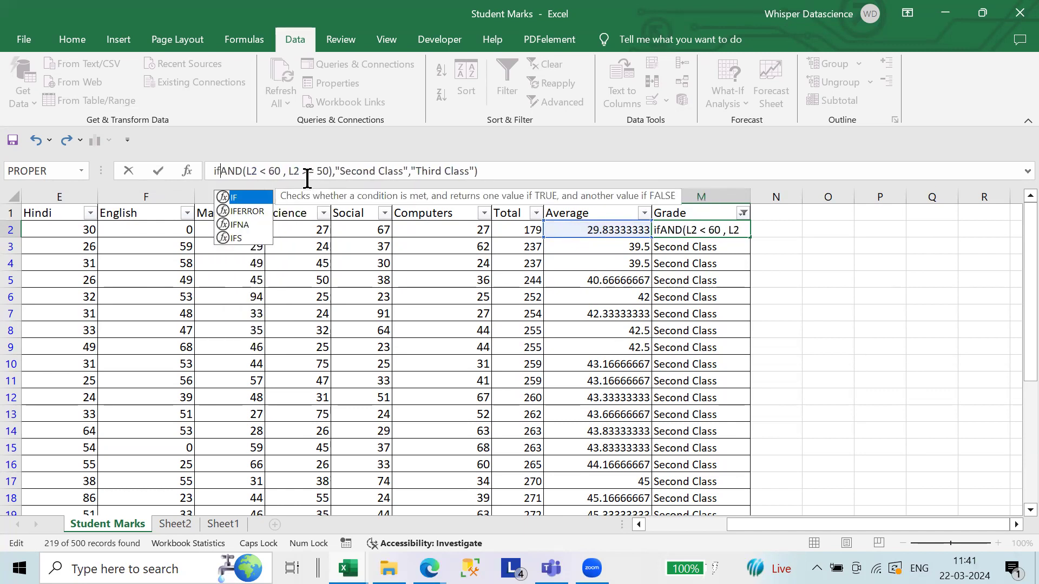
key("Left")
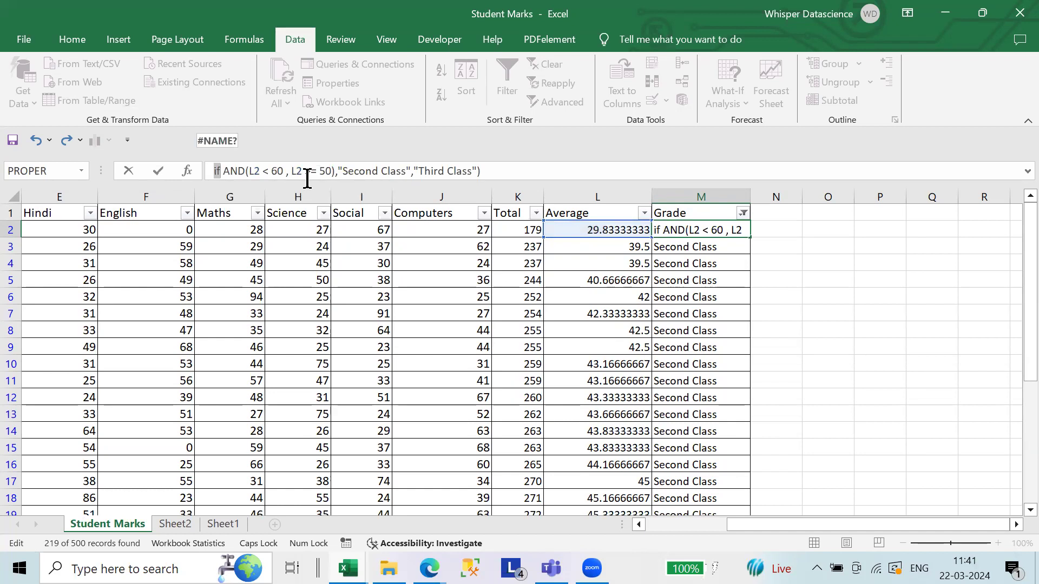
type("IF L2 >= 60, \"First Class\",")
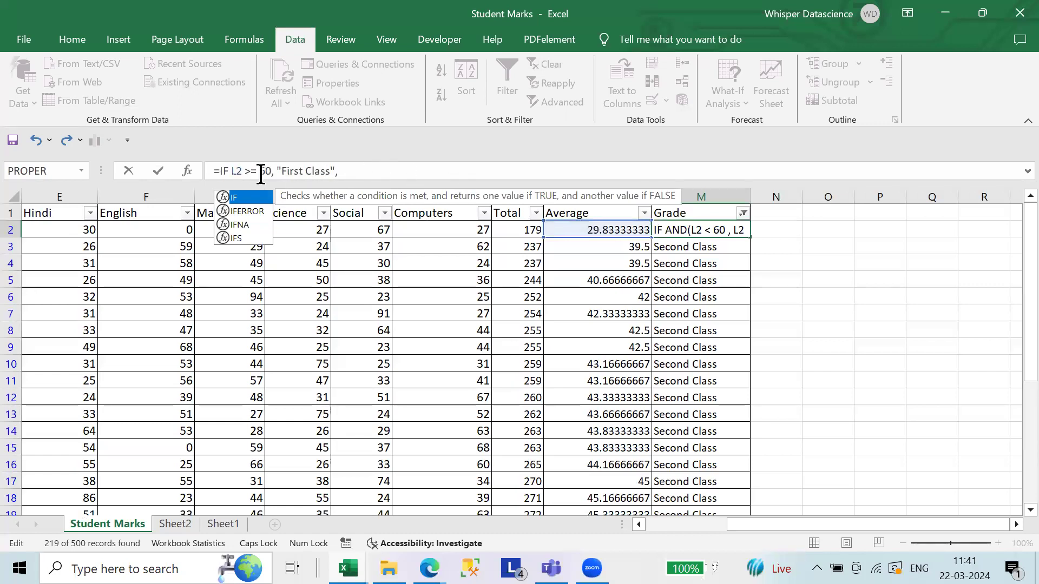
- Insert an opening parenthesis between the equals sign and the first IF of the M2 formula
left_click(217, 172)
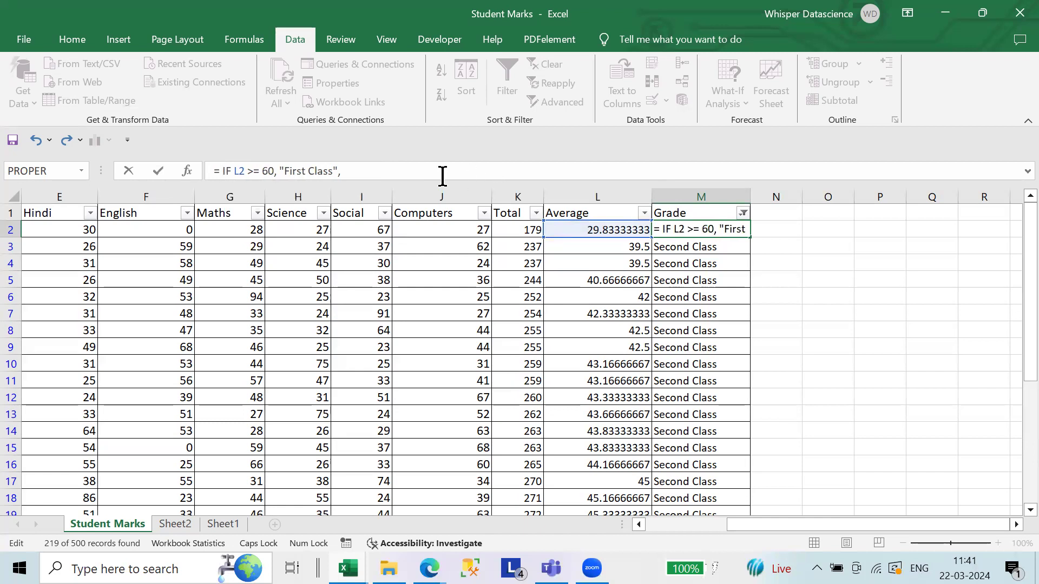
scroll(363, 175, "down", 1)
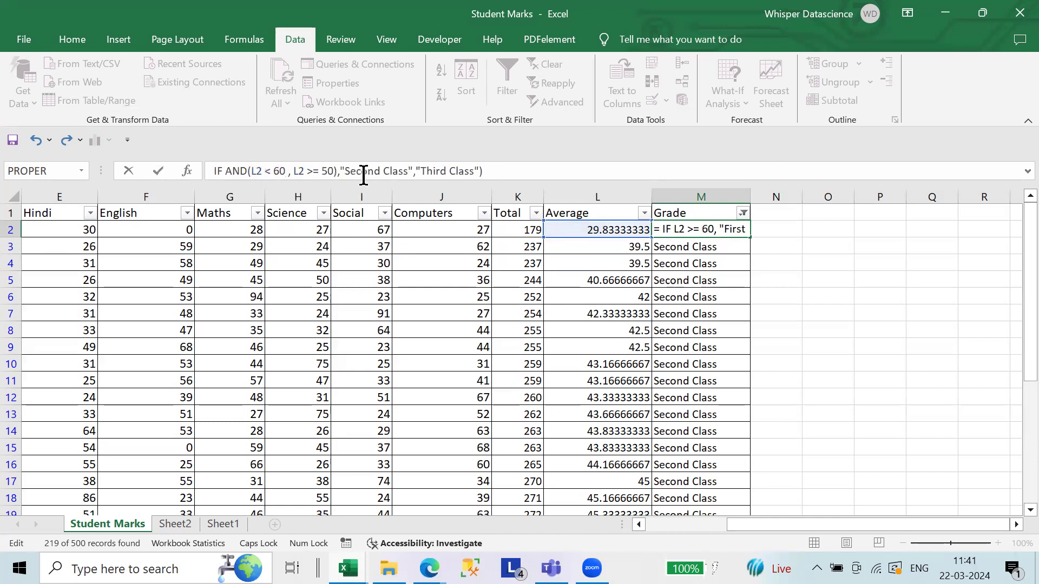
left_click(495, 172)
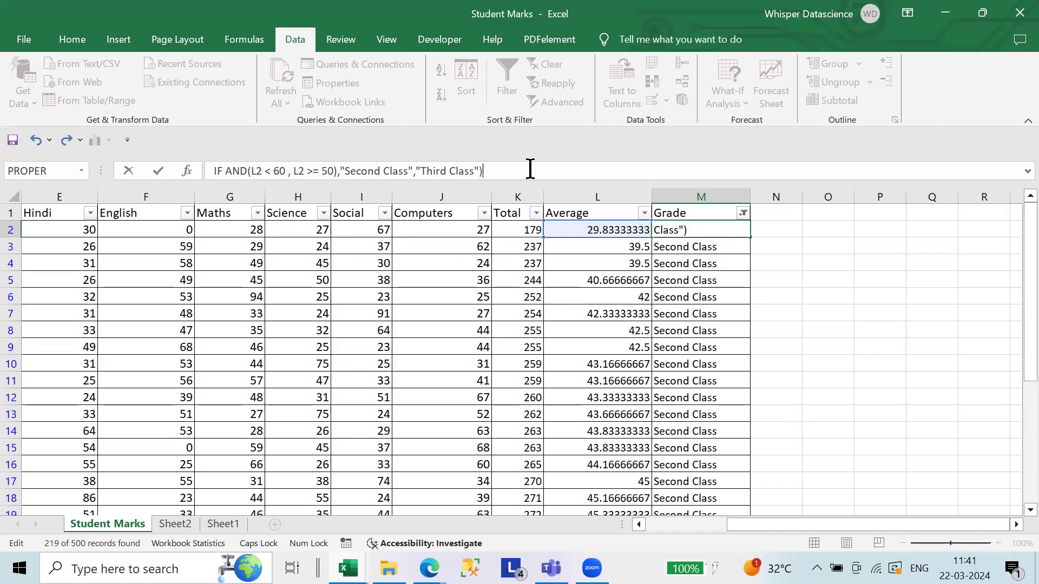
scroll(466, 179, "up", 1)
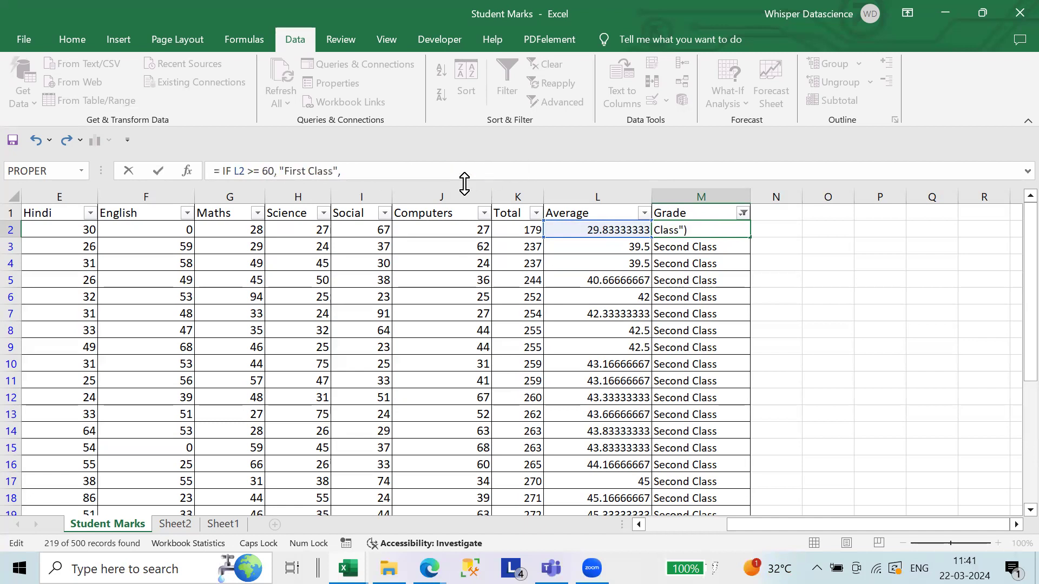
left_click(222, 171)
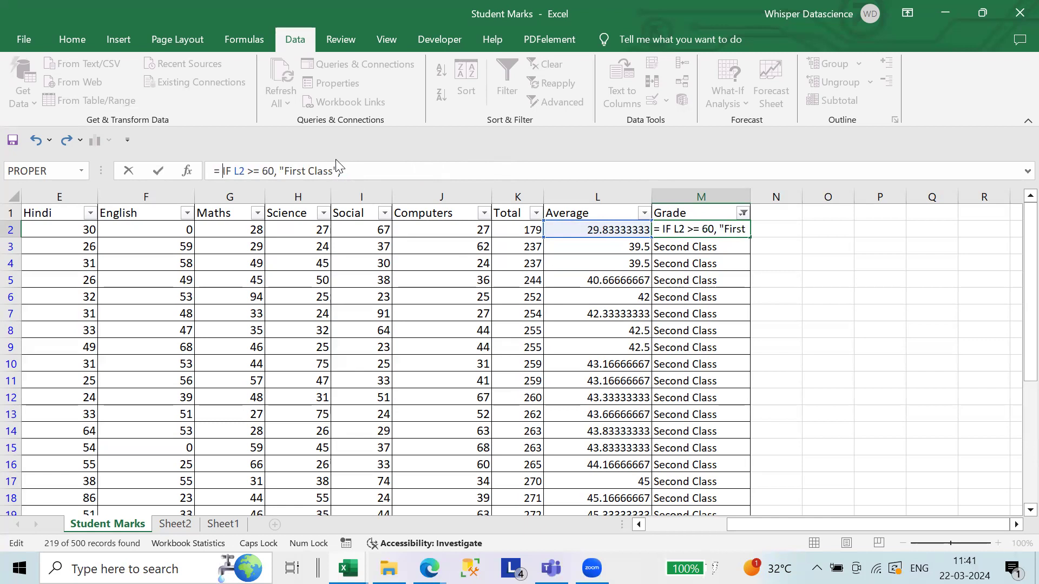
type("(")
- Try to commit the reworked M2 formula and discard the cell edit
scroll(348, 171, "down", 1)
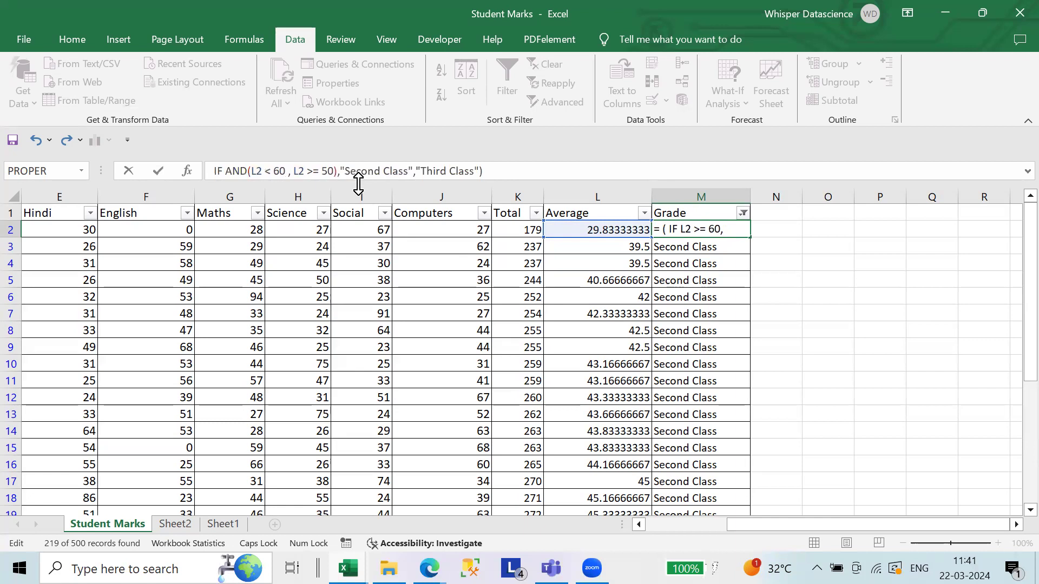
left_click(495, 171)
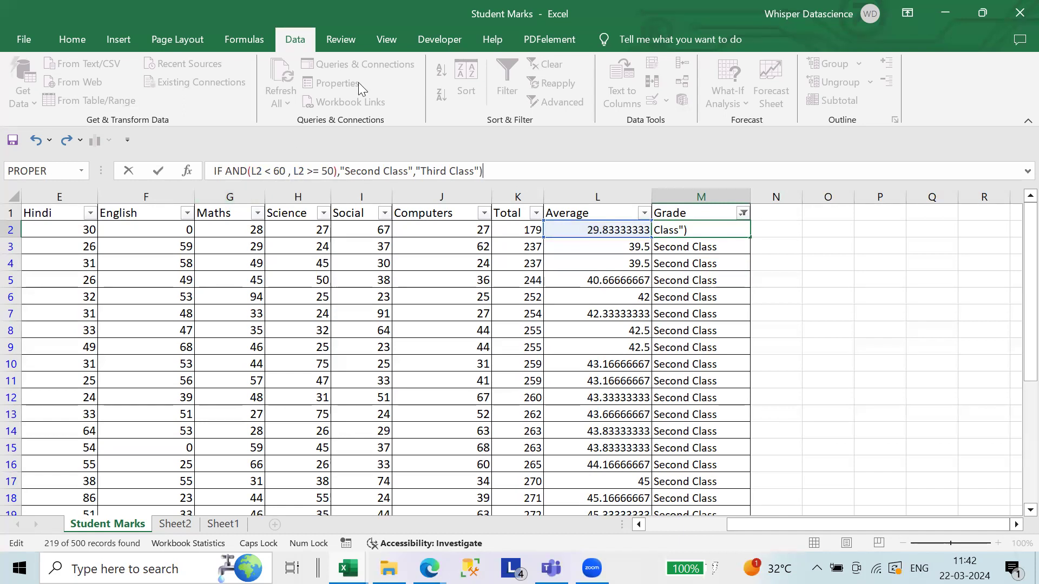
key("Return")
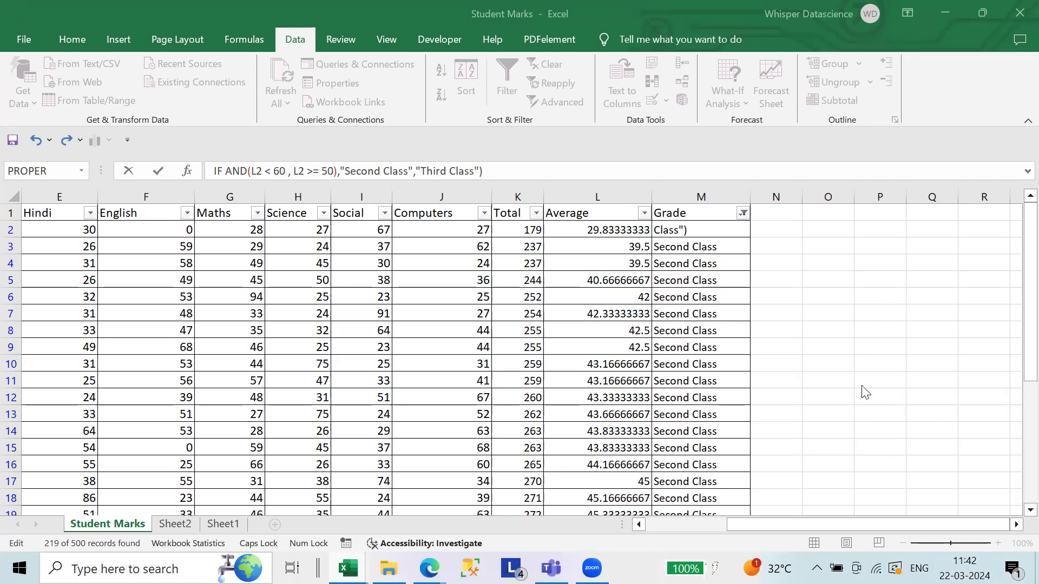
left_click(749, 196)
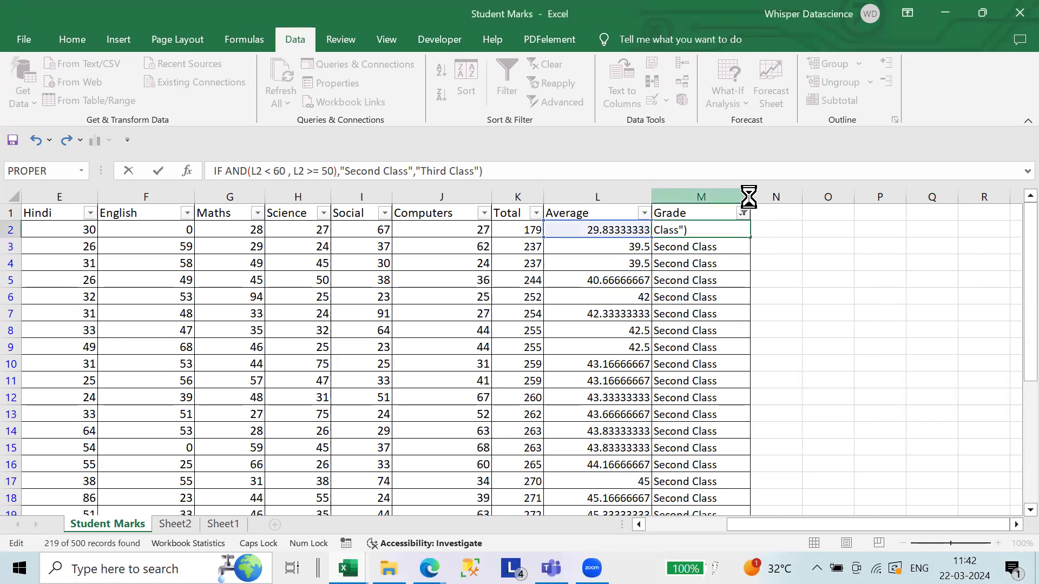
left_click(498, 375)
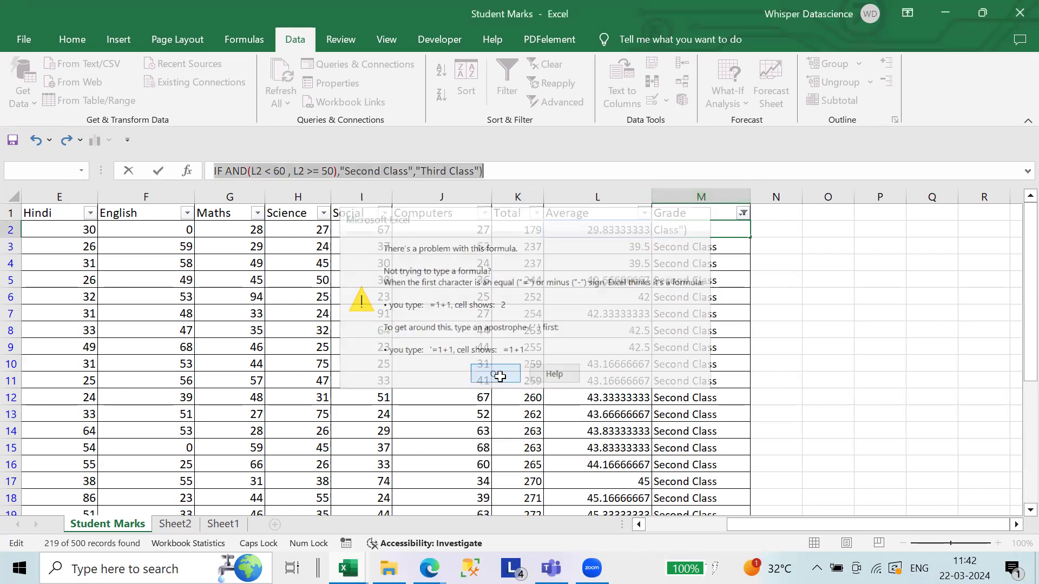
left_click(860, 294)
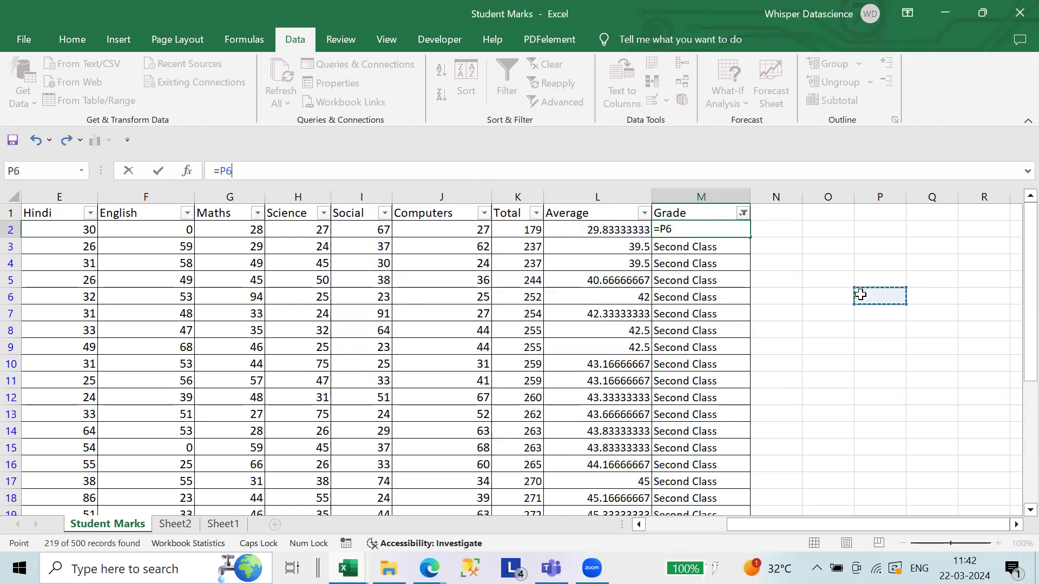
key("Escape")
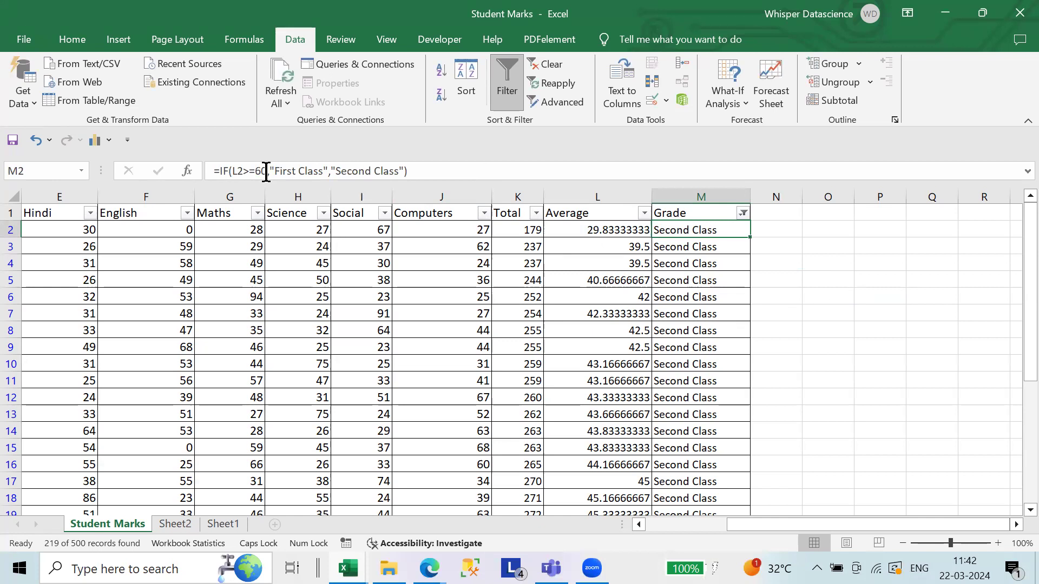
- Open the IF formula in M2 for editing with the insertion point at its end
left_click(409, 171)
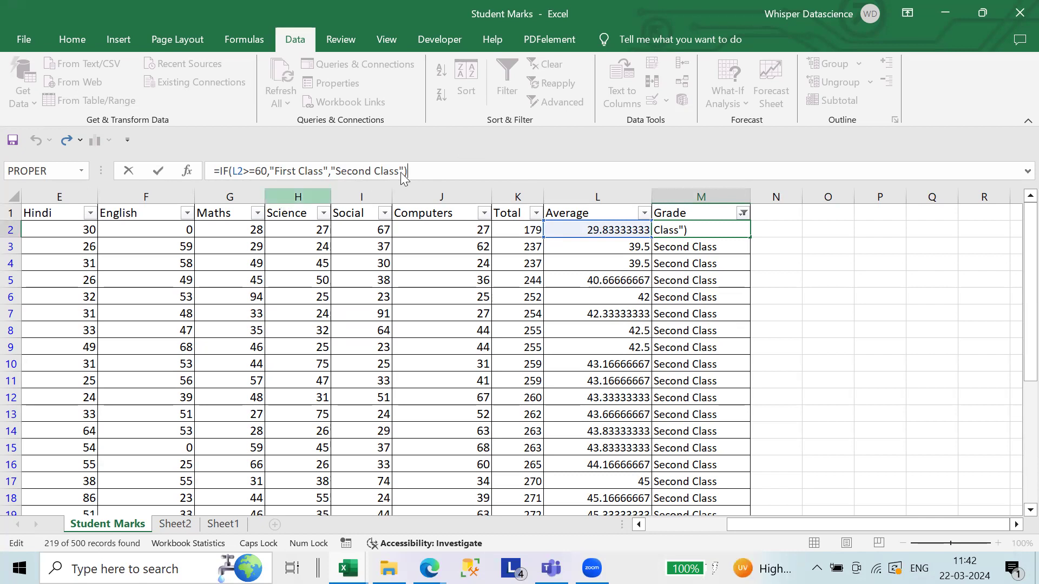
left_click_drag(440, 171, 205, 171)
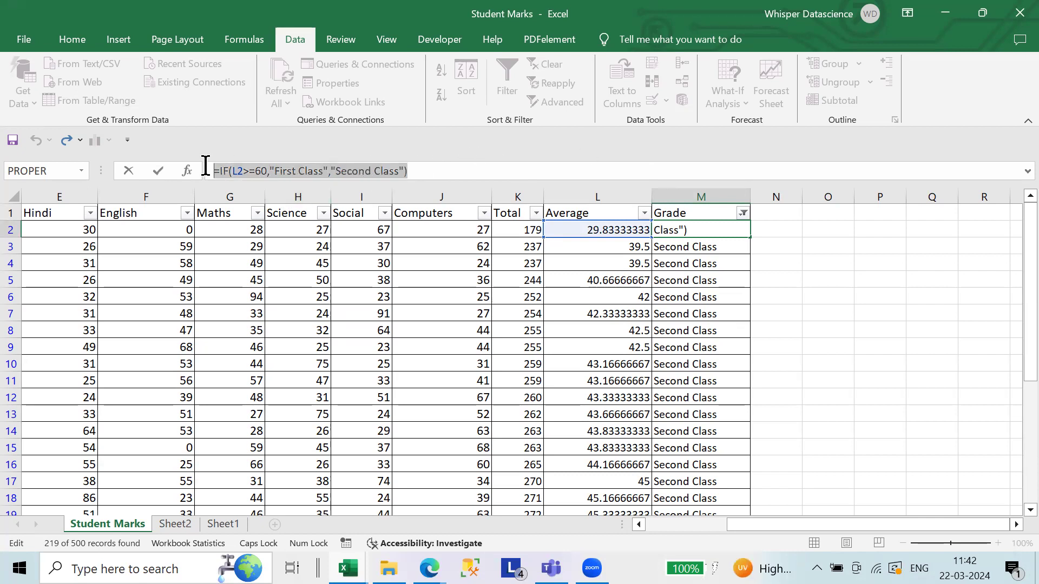
left_click(480, 172)
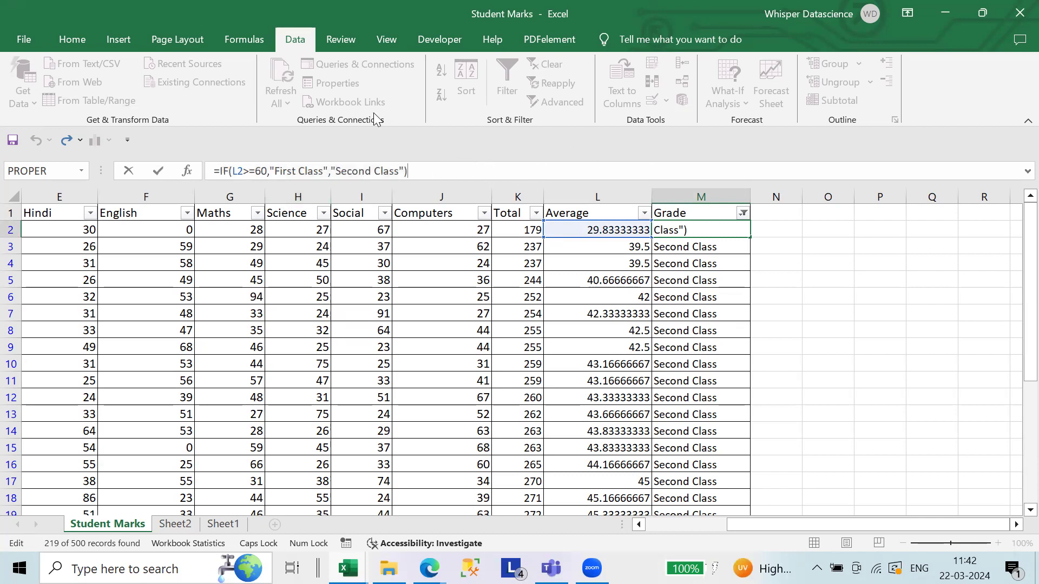